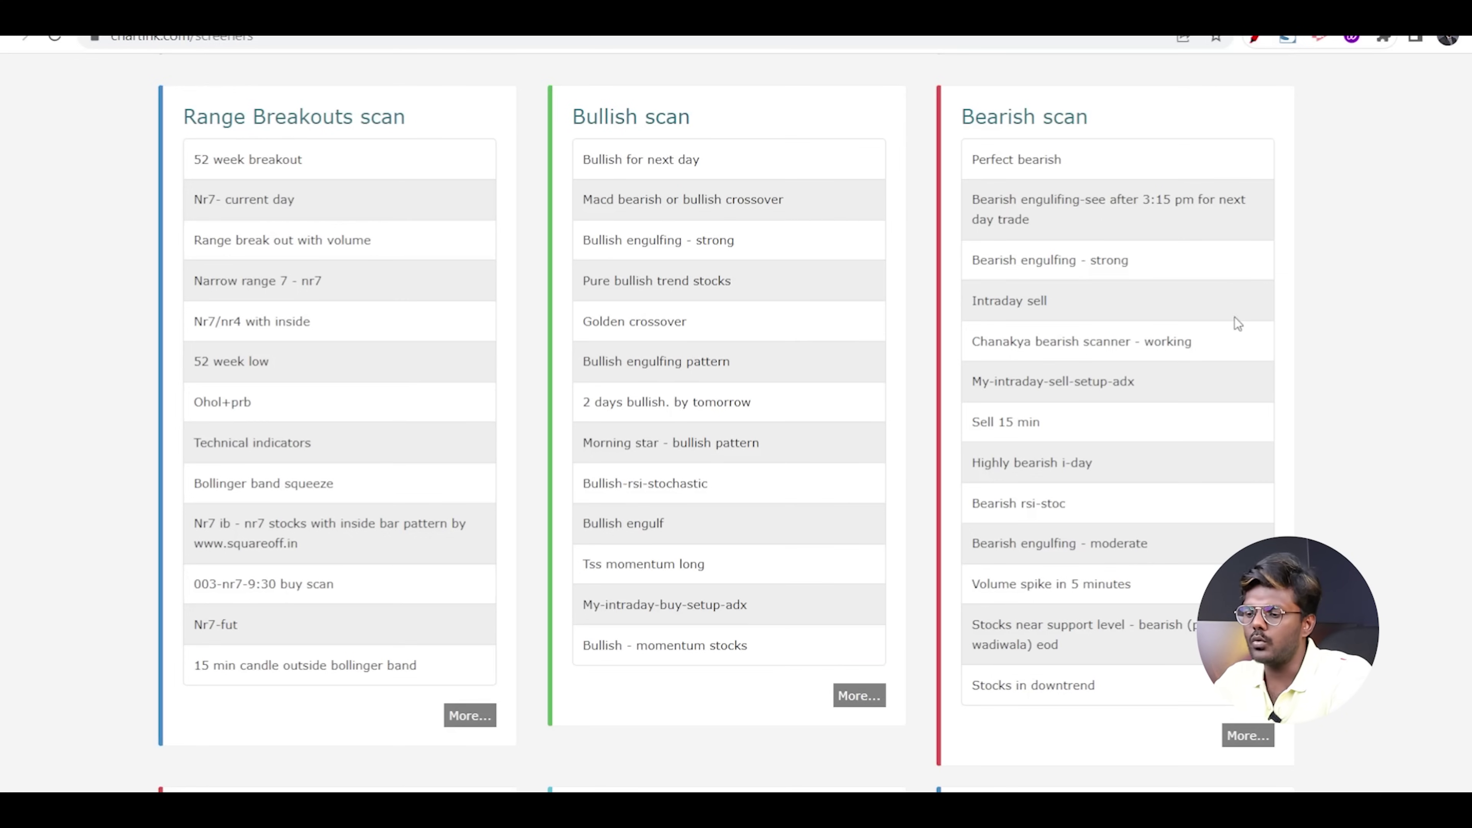
# Open the page for creating a custom stock scan
pyautogui.scroll(15, 1244, 327)
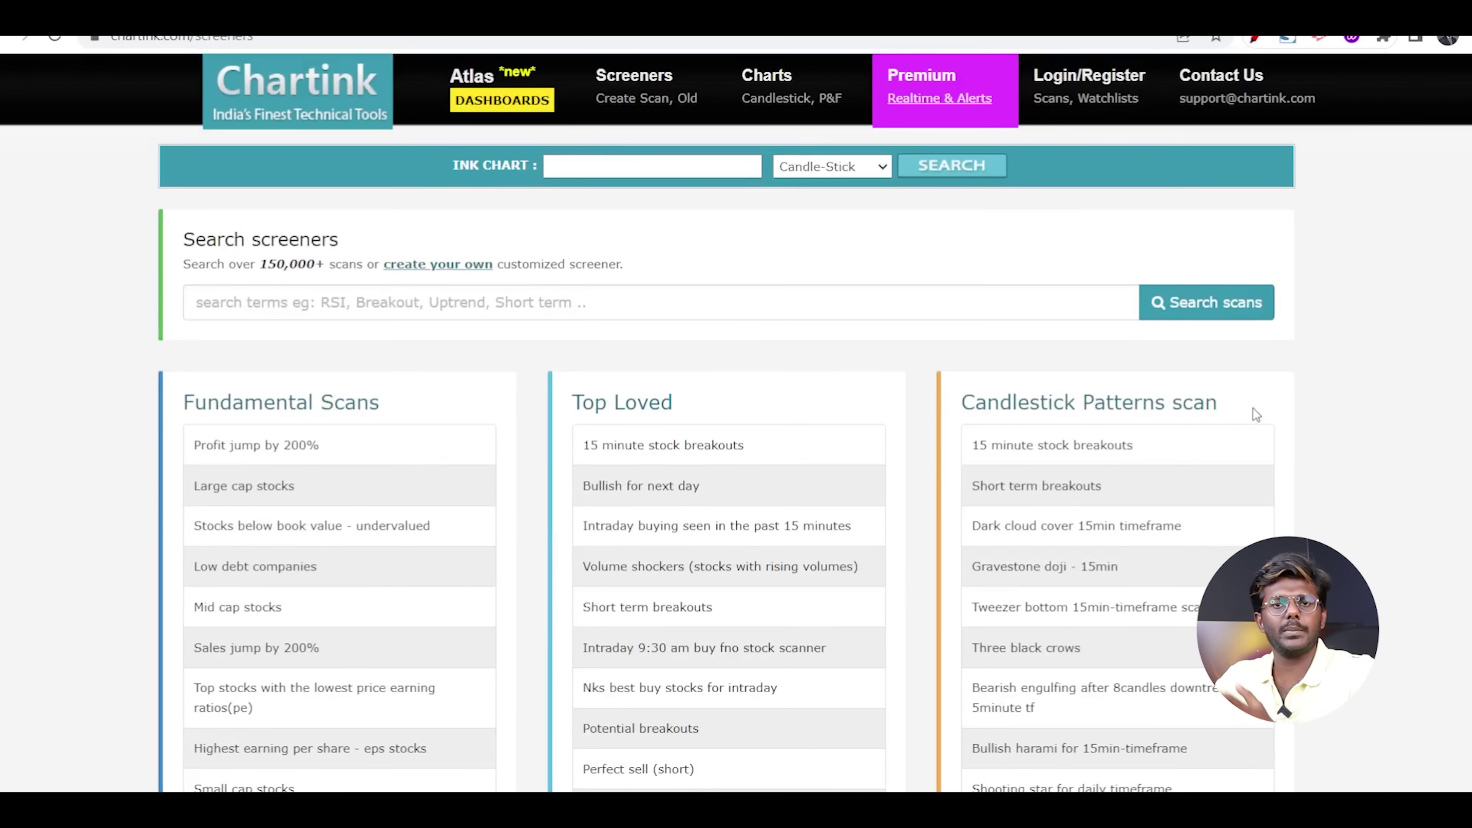
pyautogui.click(633, 99)
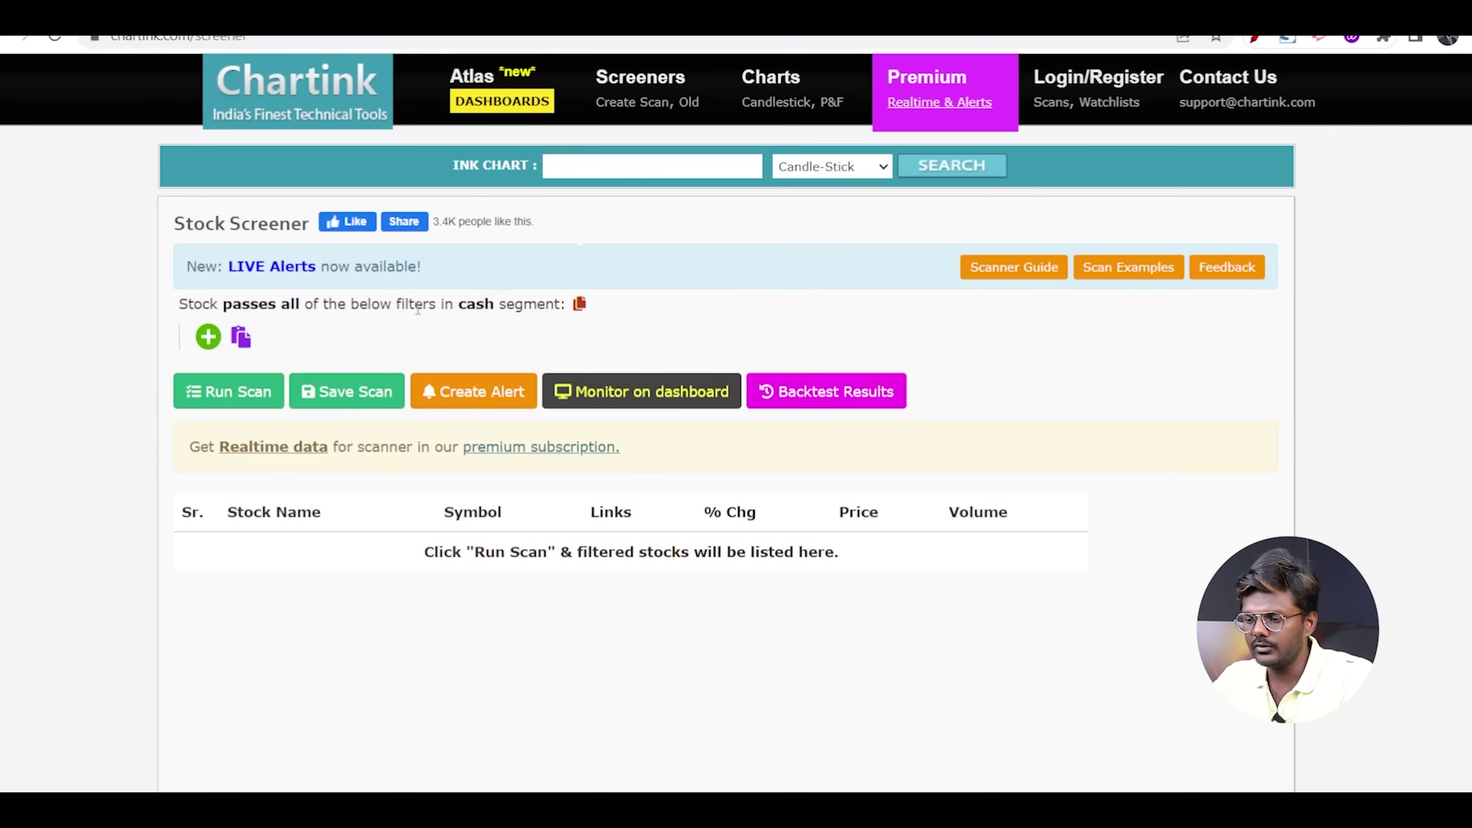
# Underline phrases of the scan's segment sentence in red, circle the word "cash", and close the annotation overlay
pyautogui.click(1253, 39)
pyautogui.moveTo(175, 318); pyautogui.dragTo(565, 328)
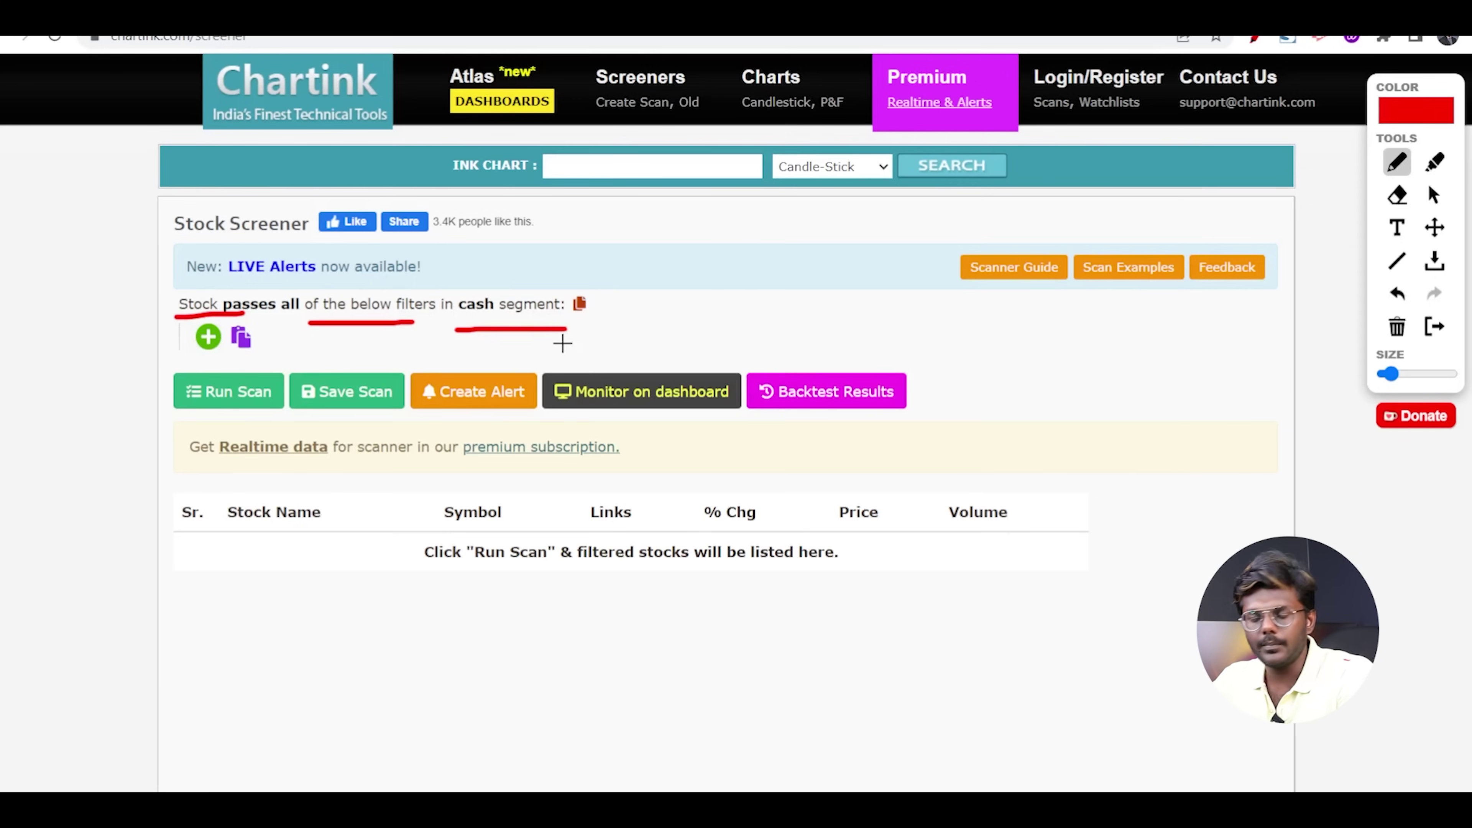
pyautogui.moveTo(521, 276)
pyautogui.mouseDown()
pyautogui.moveTo(453, 289)
pyautogui.moveTo(472, 332)
pyautogui.moveTo(521, 280)
pyautogui.moveTo(492, 272)
pyautogui.mouseUp()
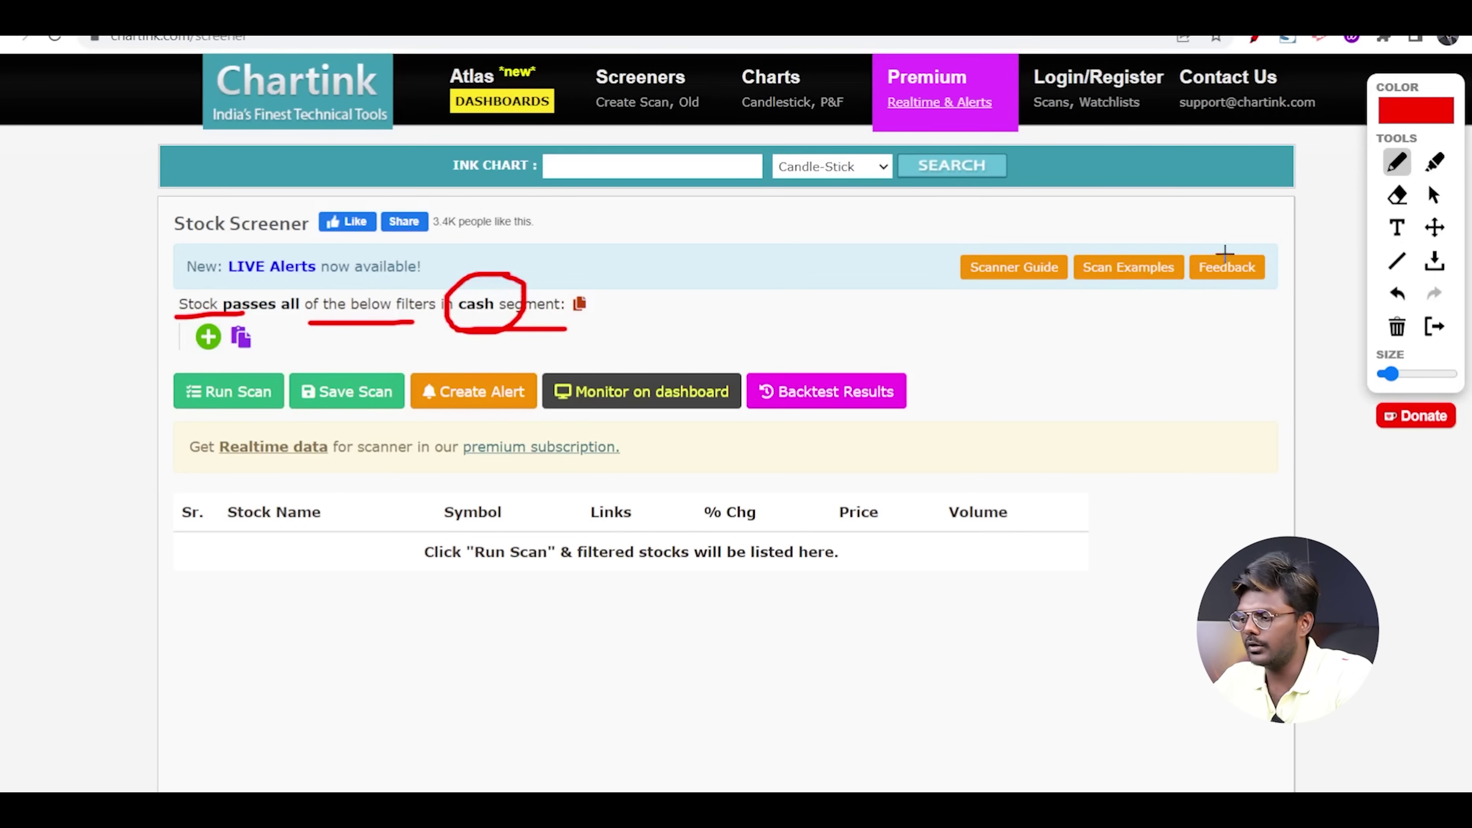
pyautogui.click(1435, 327)
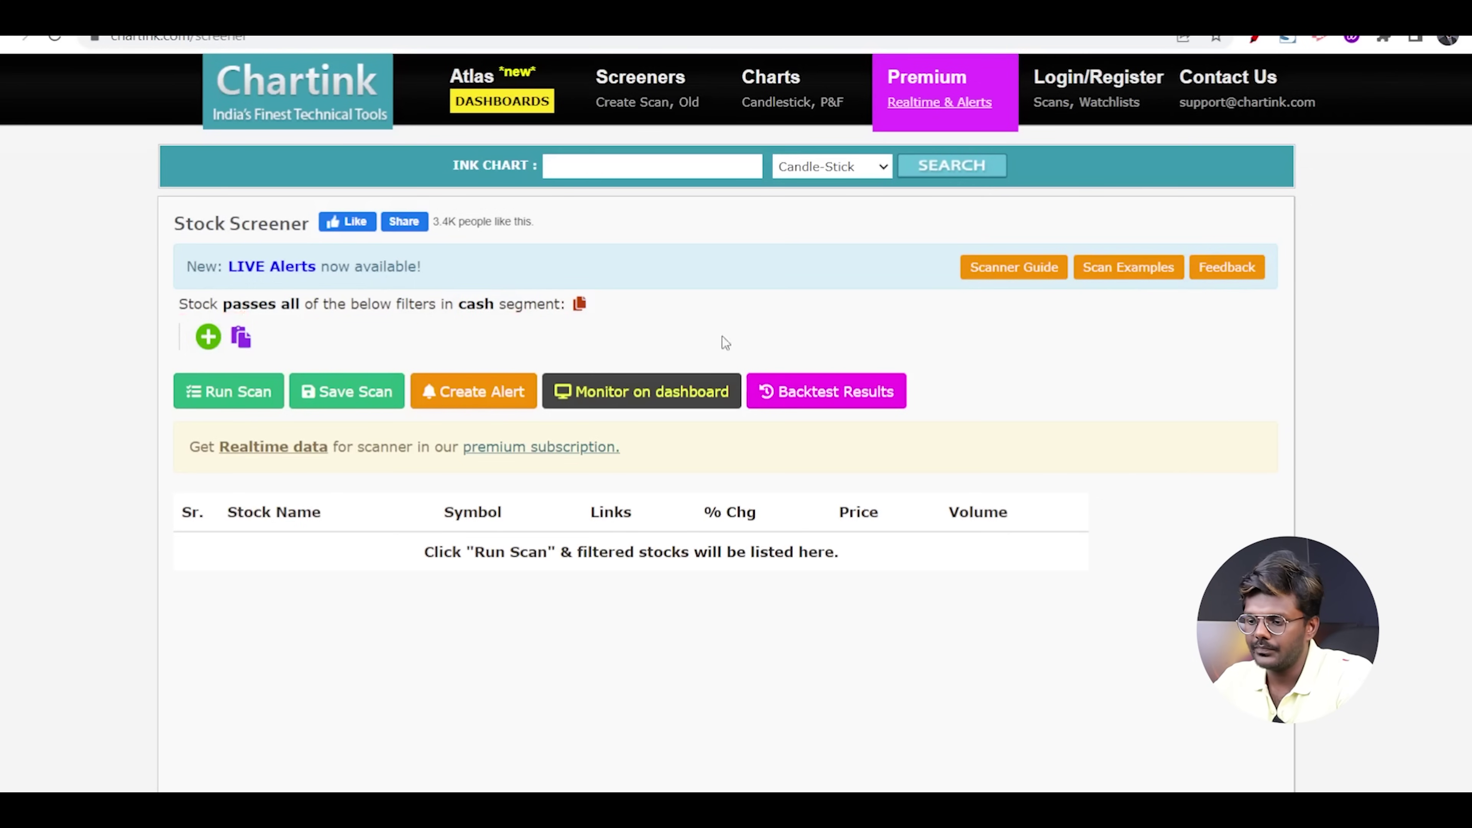
# Set the scan's stock segment to futures
pyautogui.click(464, 305)
pyautogui.click(512, 429)
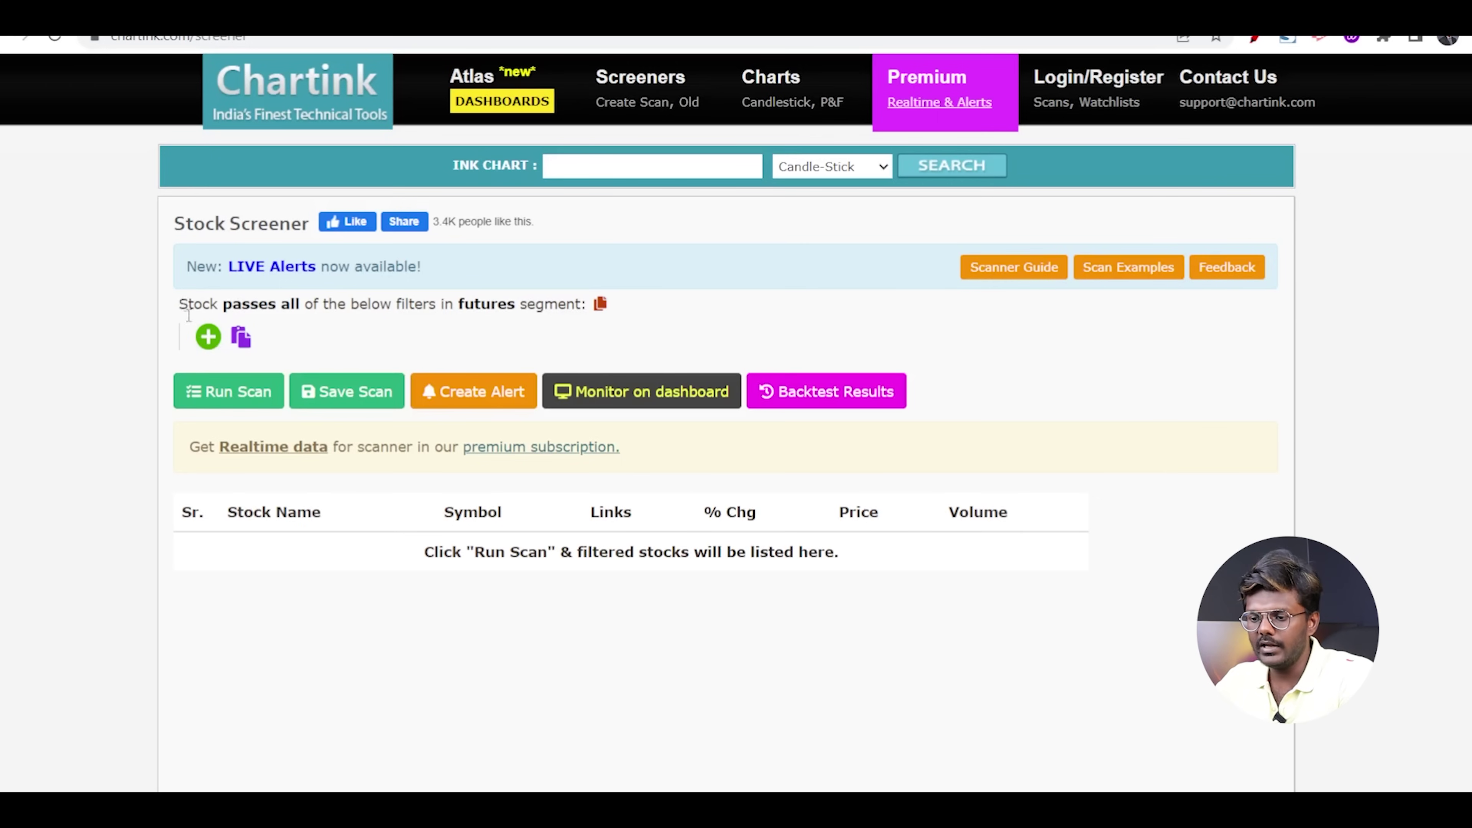
# Add a filter requiring the latest RSI (14) to be greater than the number 60
pyautogui.click(207, 336)
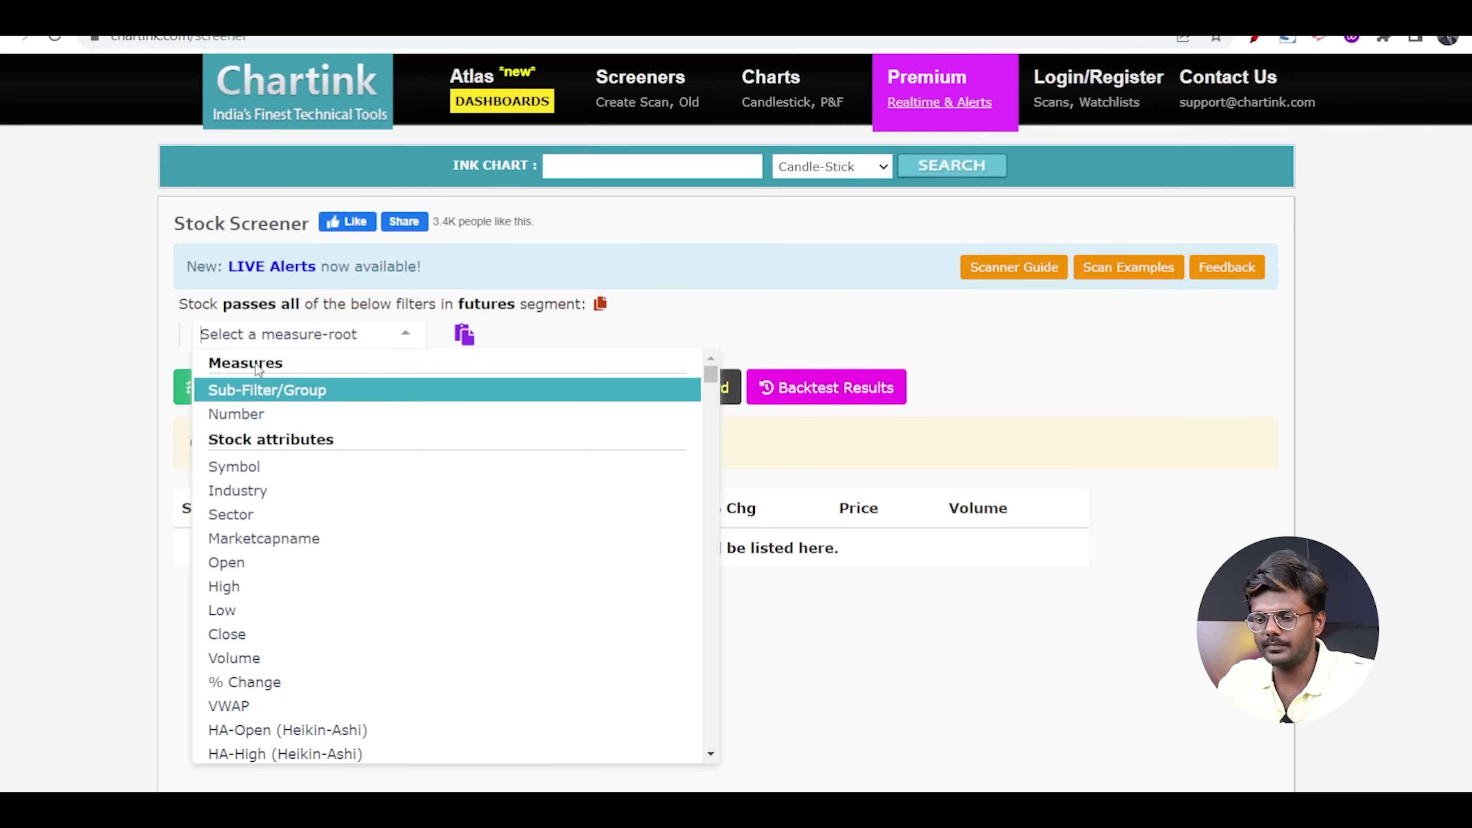
pyautogui.write('rsi')
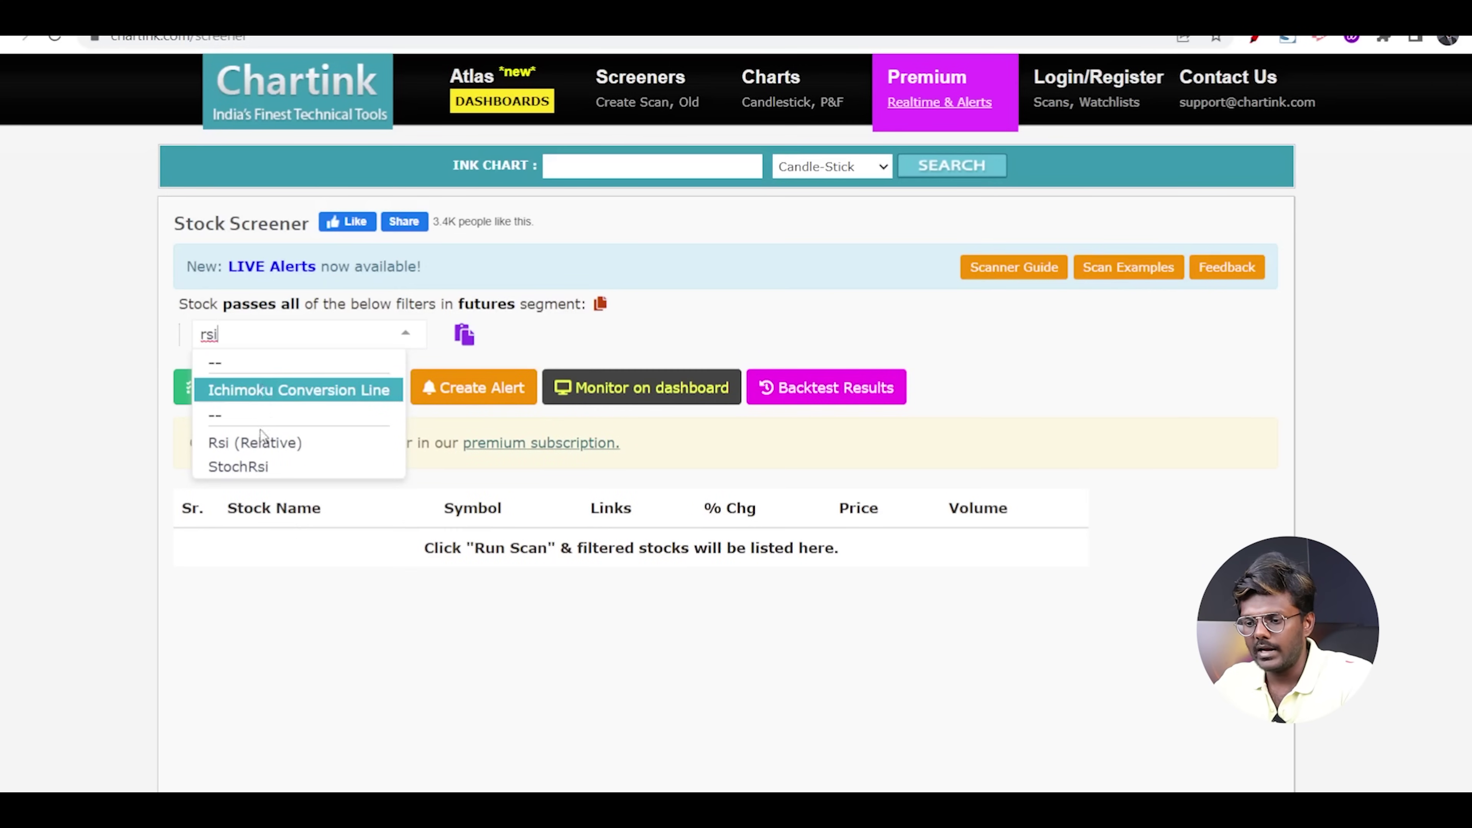
pyautogui.click(264, 442)
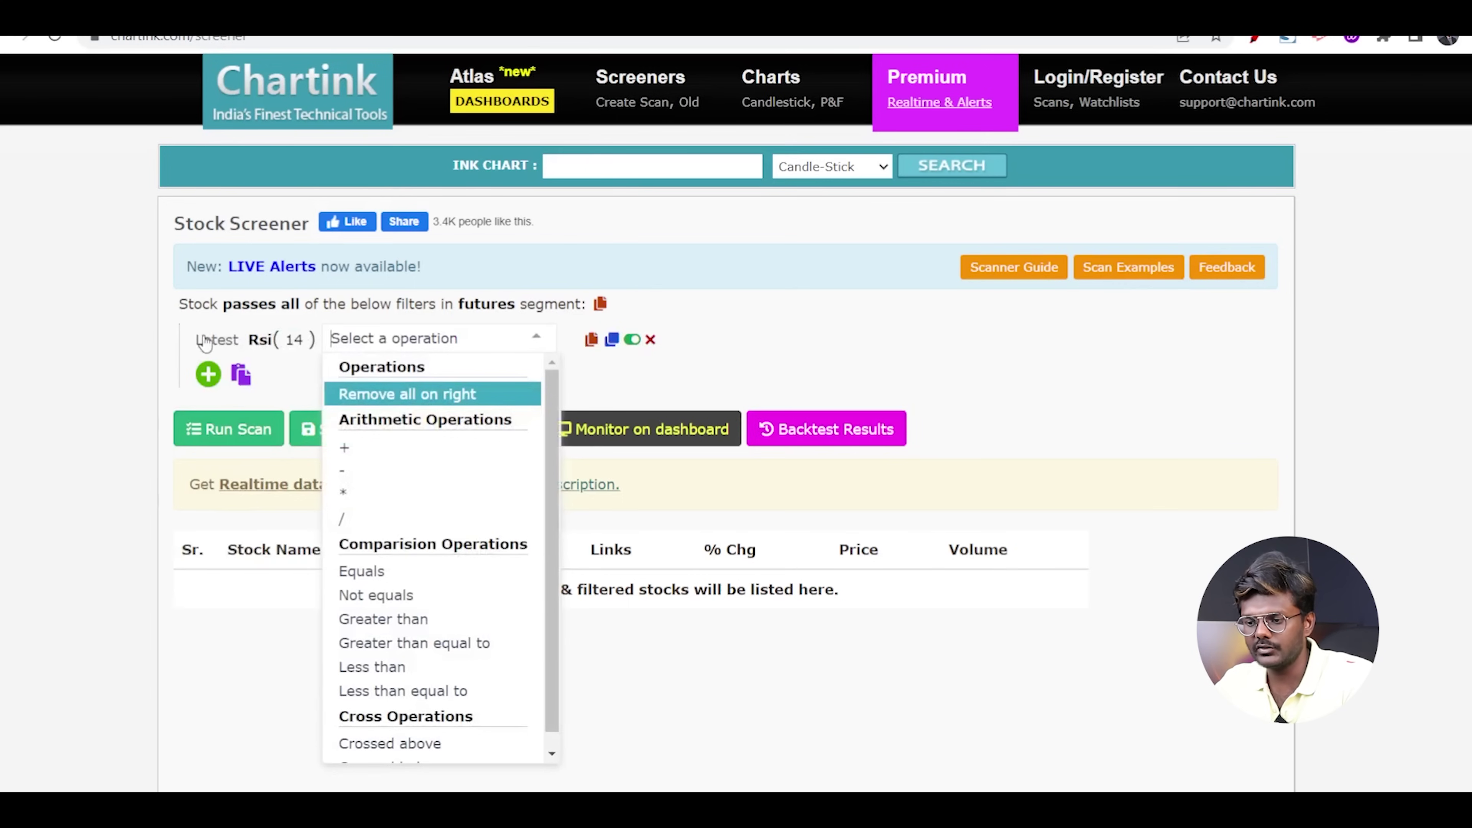
pyautogui.click(429, 622)
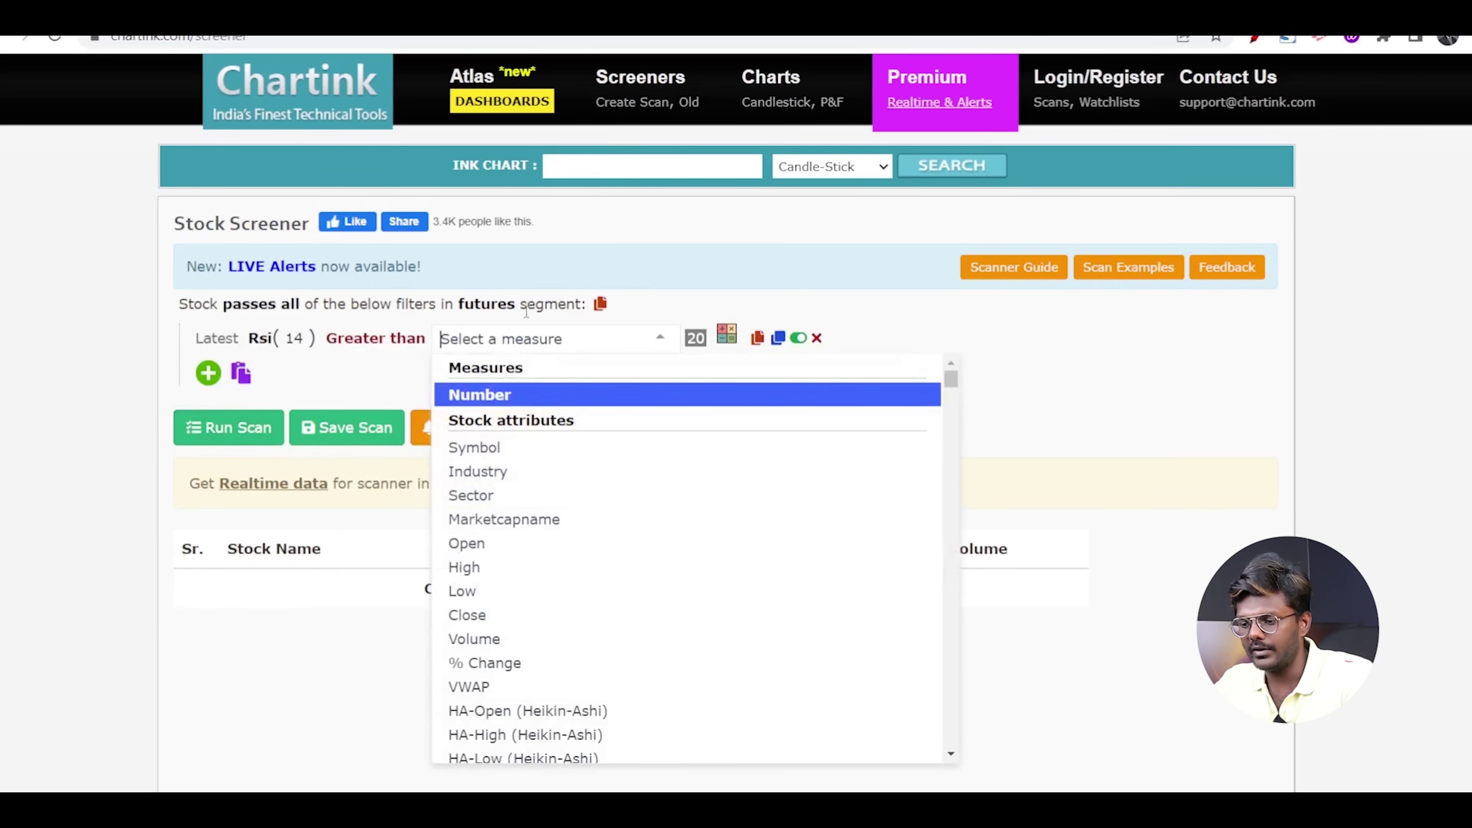
pyautogui.click(491, 397)
pyautogui.click(513, 338)
pyautogui.press('BackSpace')
pyautogui.press('BackSpace')
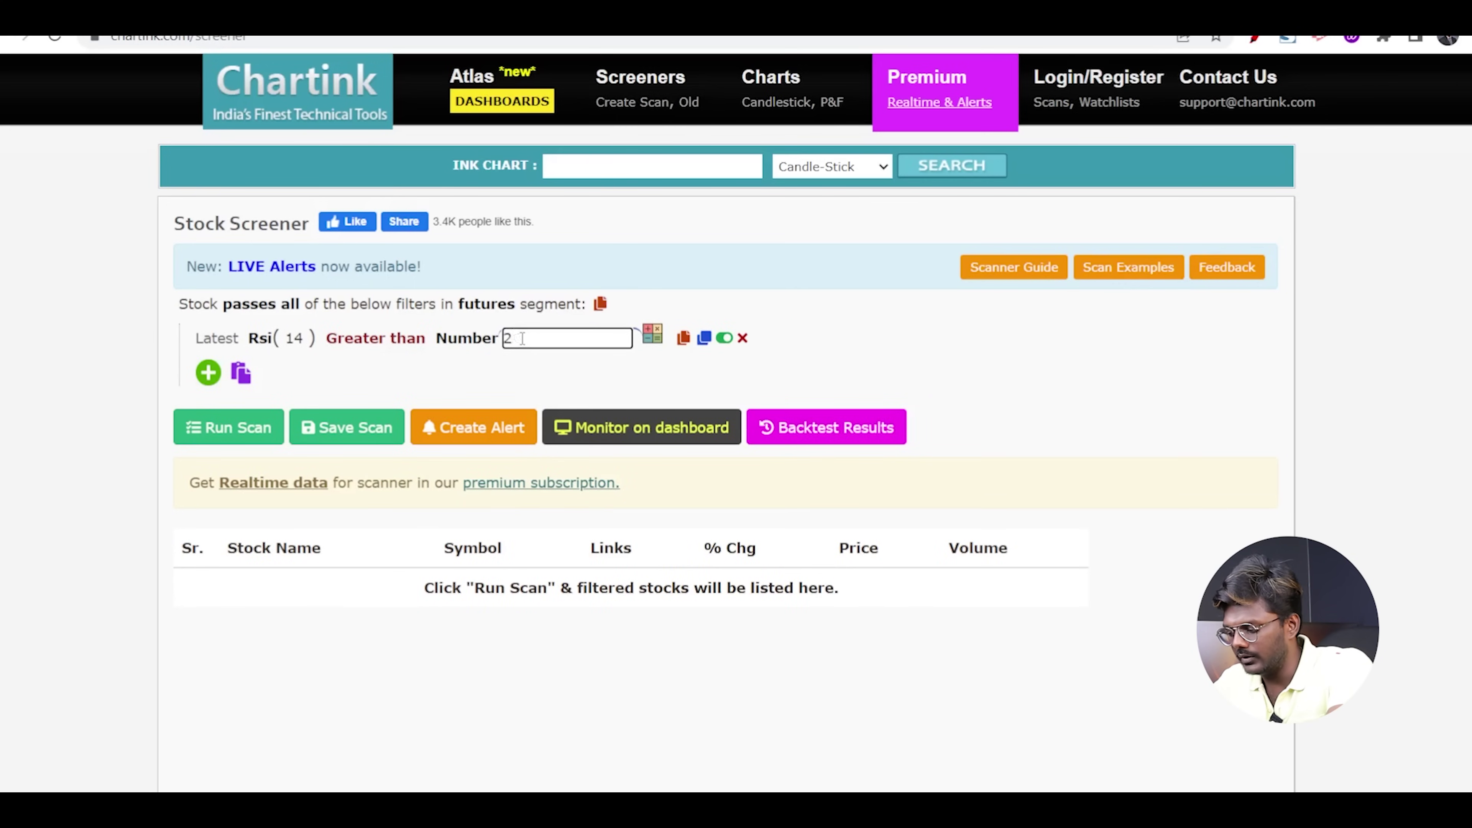
pyautogui.write('60')
pyautogui.click(527, 360)
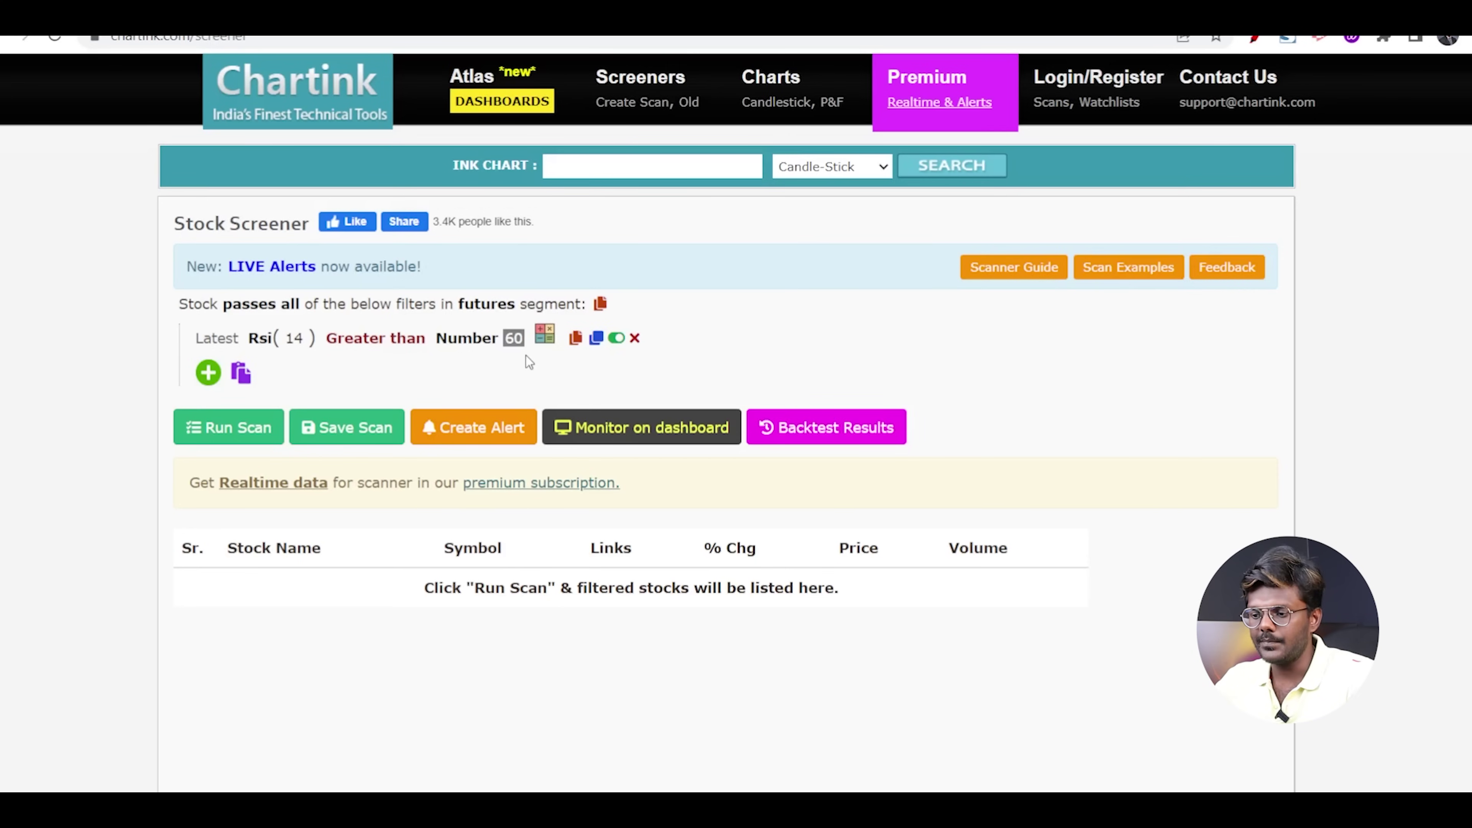
# Add a second filter requiring the latest RSI (14) to be less than the number 80
pyautogui.click(208, 373)
pyautogui.write('rsi')
pyautogui.click(267, 475)
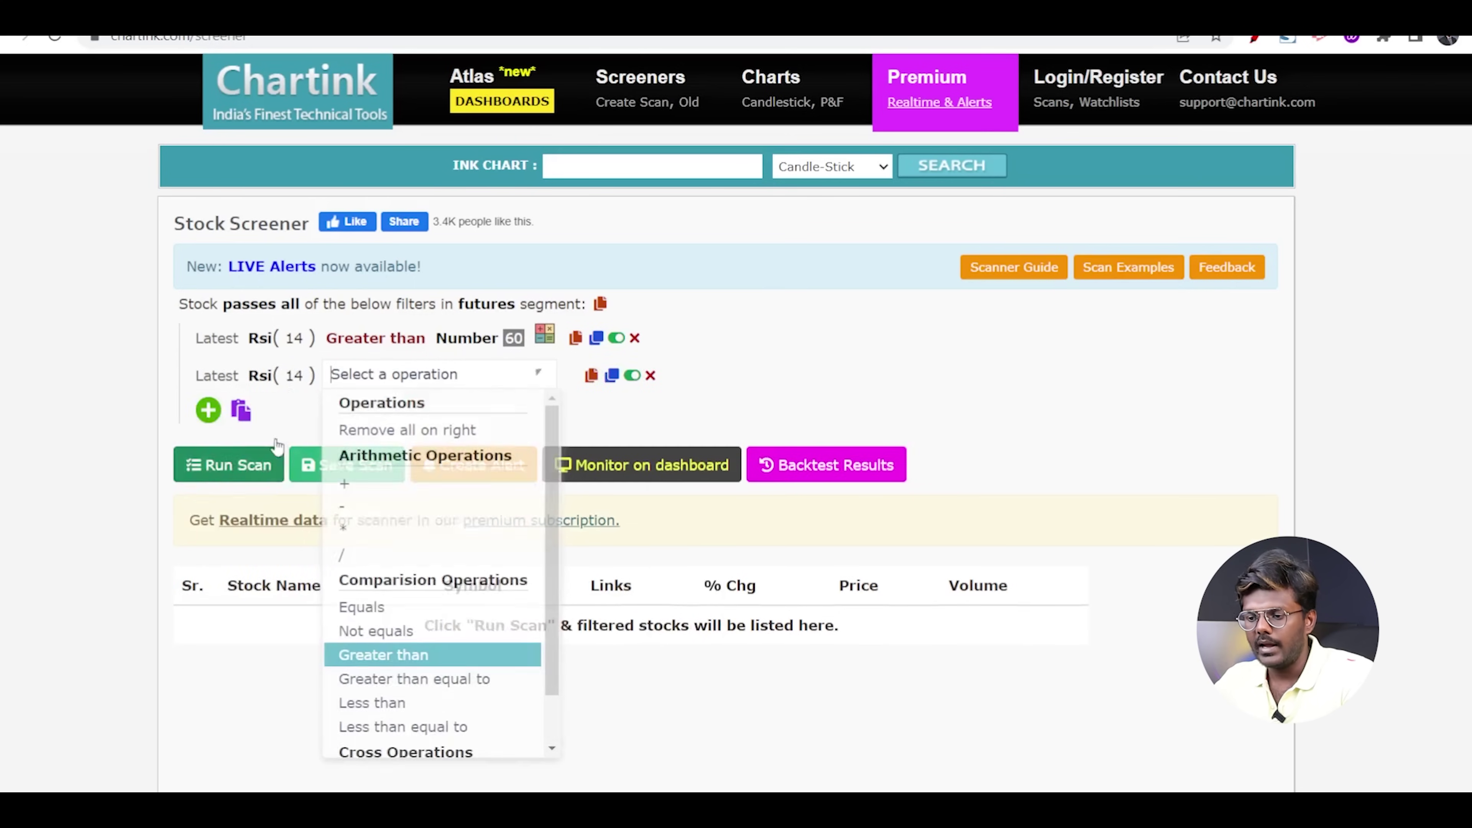
pyautogui.click(394, 703)
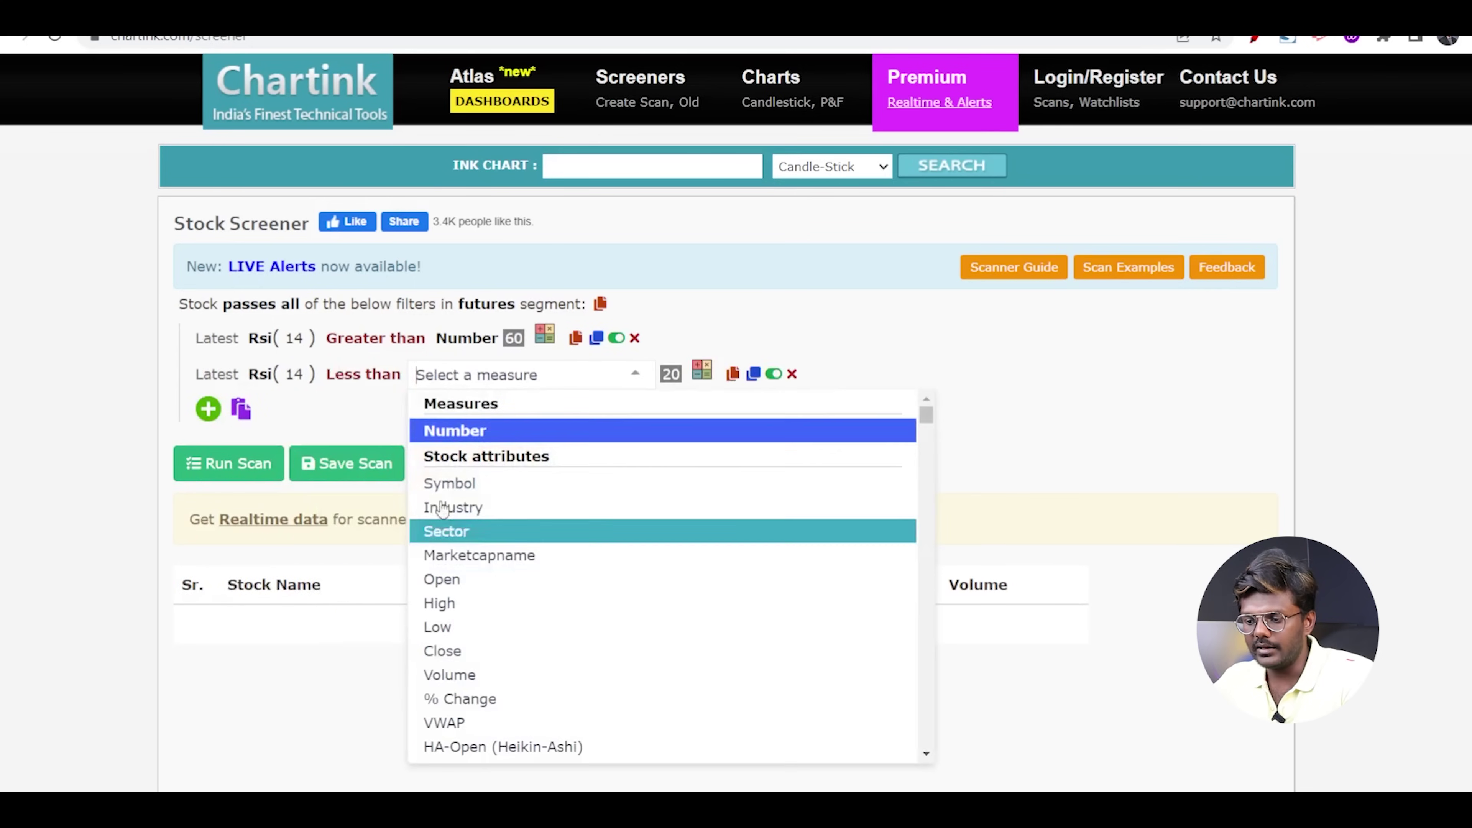
pyautogui.click(482, 432)
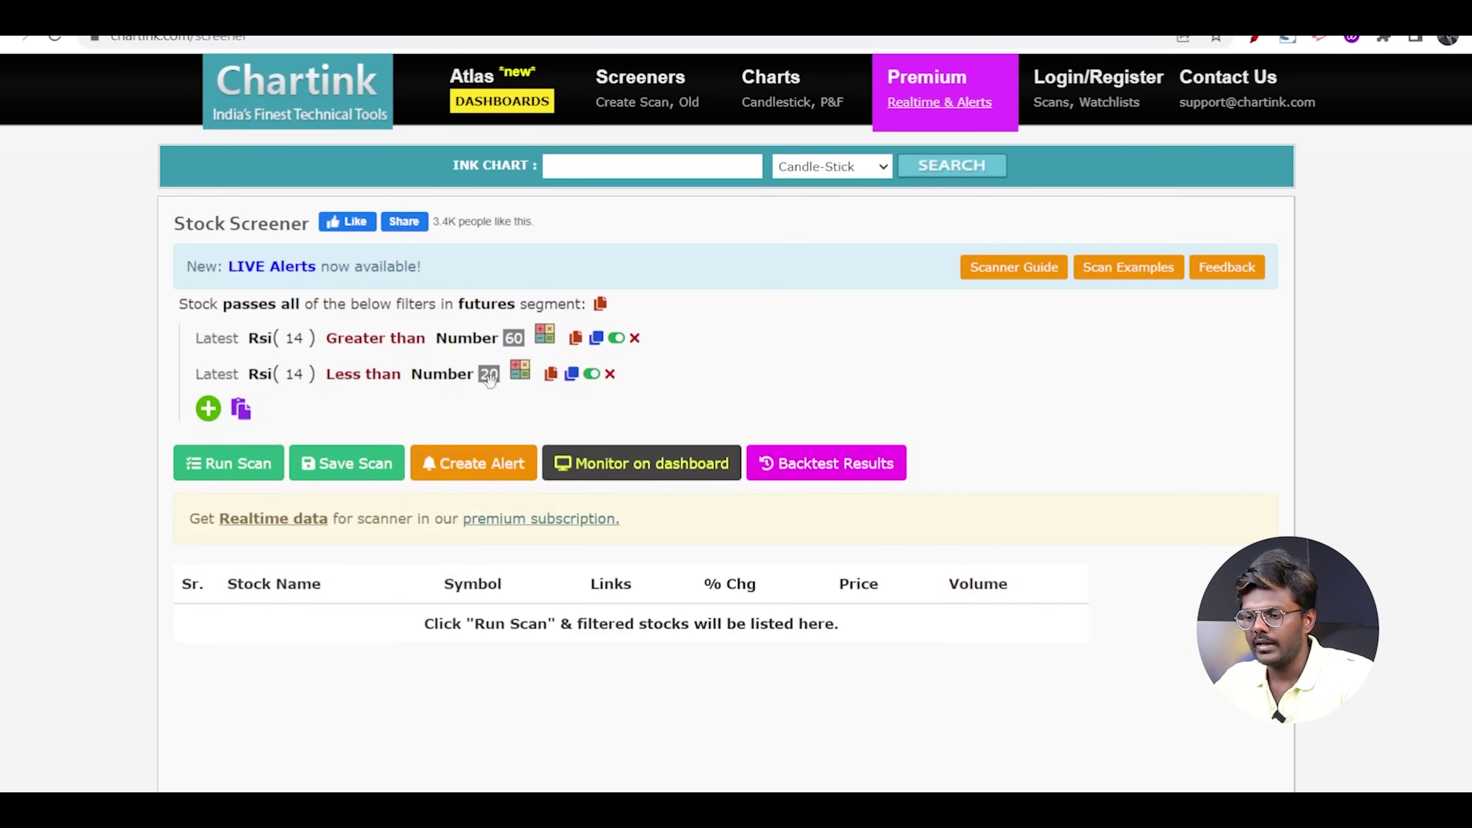
pyautogui.click(491, 377)
pyautogui.press('BackSpace')
pyautogui.press('BackSpace')
pyautogui.write('80')
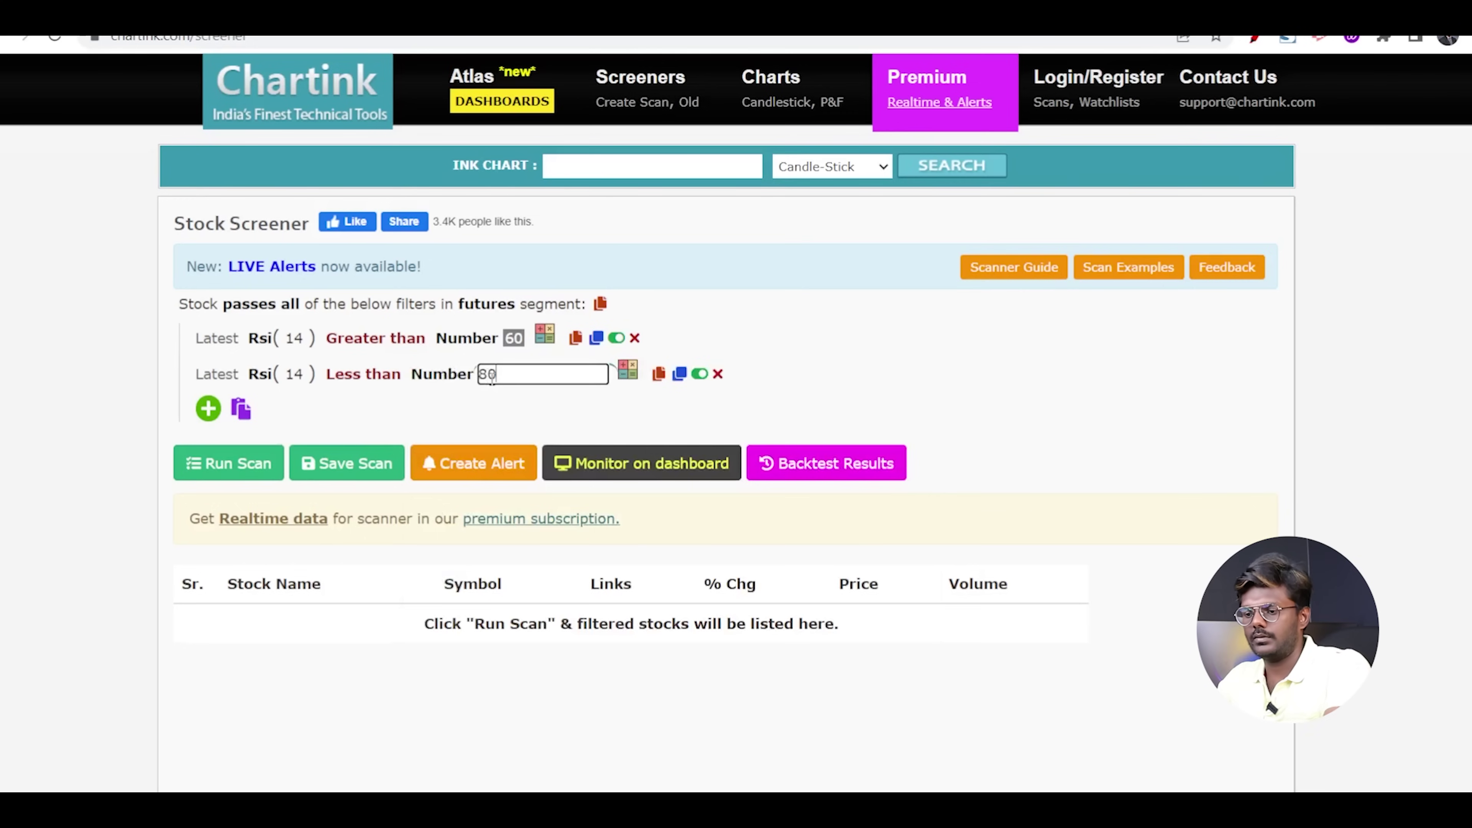
pyautogui.click(354, 417)
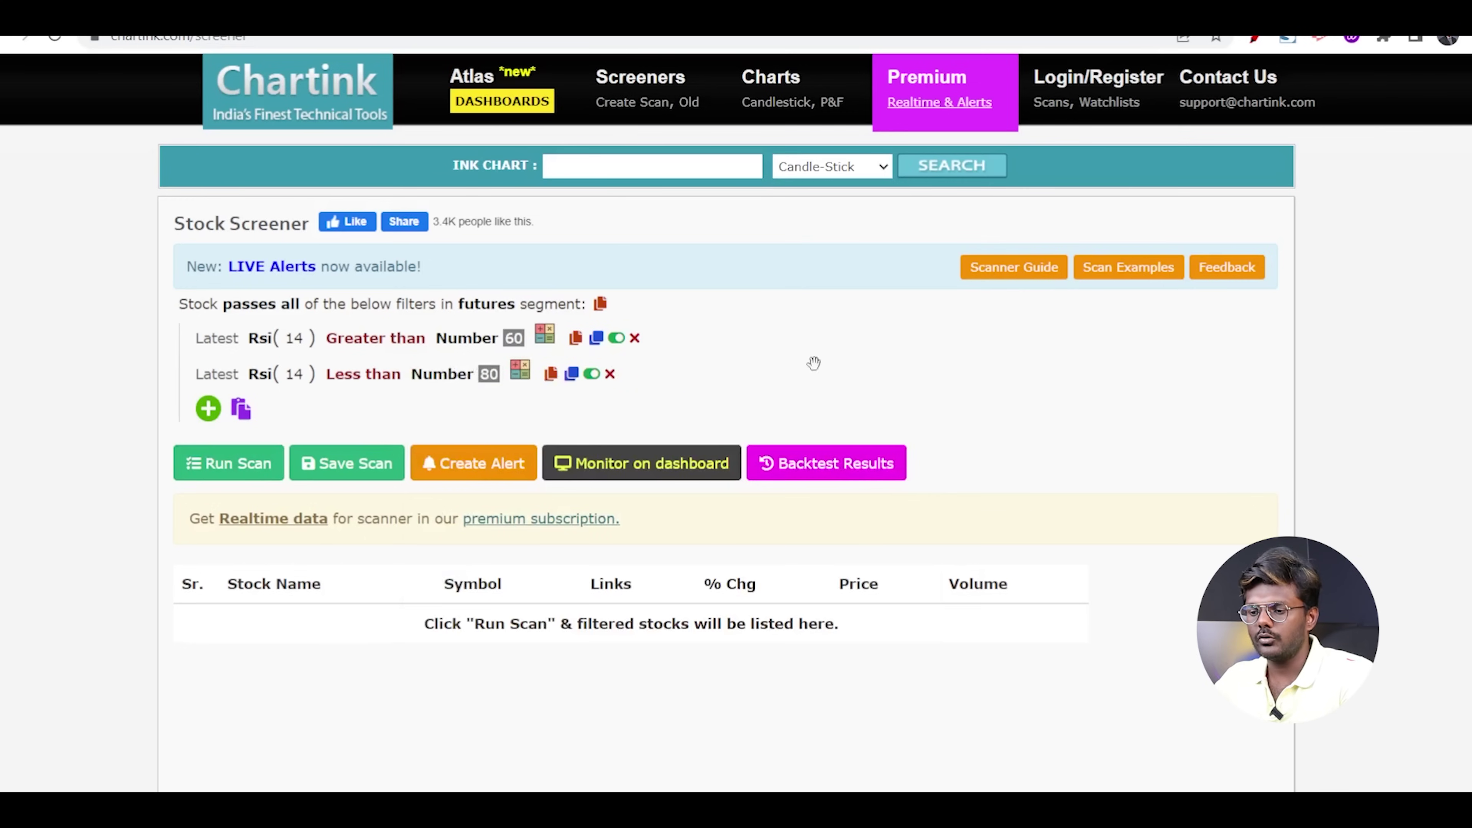
# Underline the RSI terms and limits of both filters in red, bracket the two rows together, and close the annotation overlay
pyautogui.click(1255, 38)
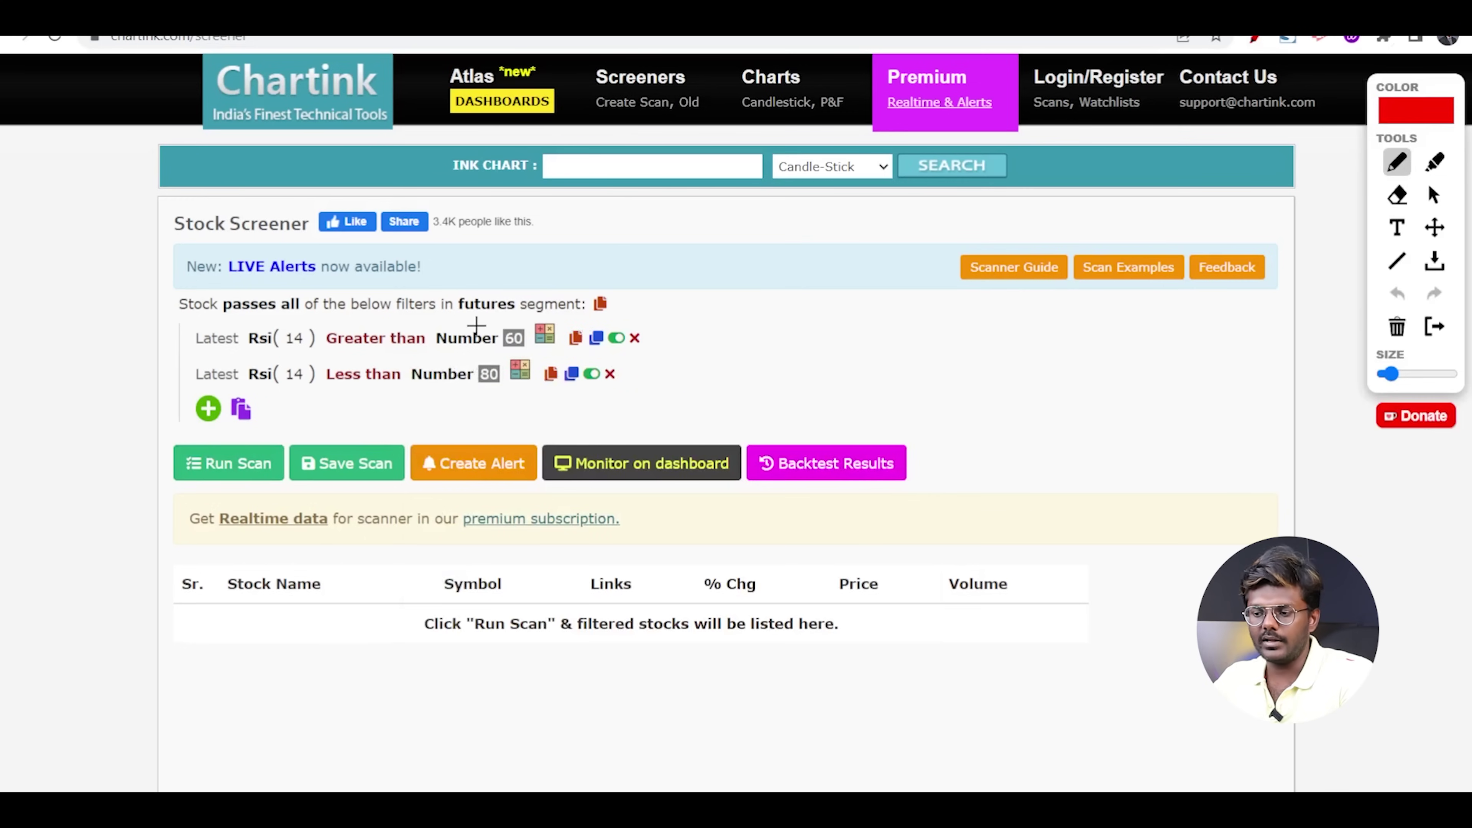
pyautogui.moveTo(252, 353); pyautogui.dragTo(318, 351)
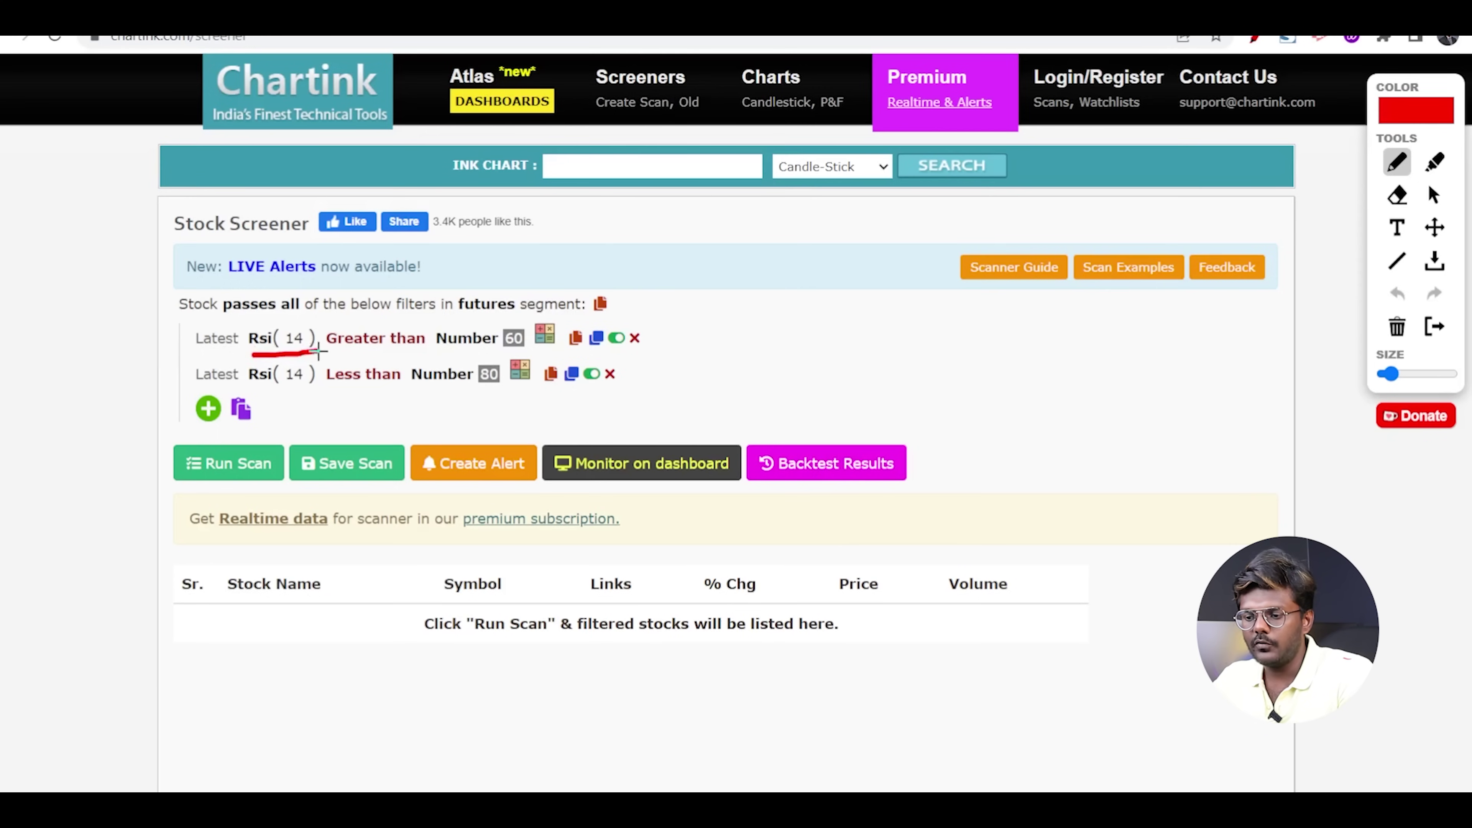
pyautogui.moveTo(464, 352); pyautogui.dragTo(525, 350)
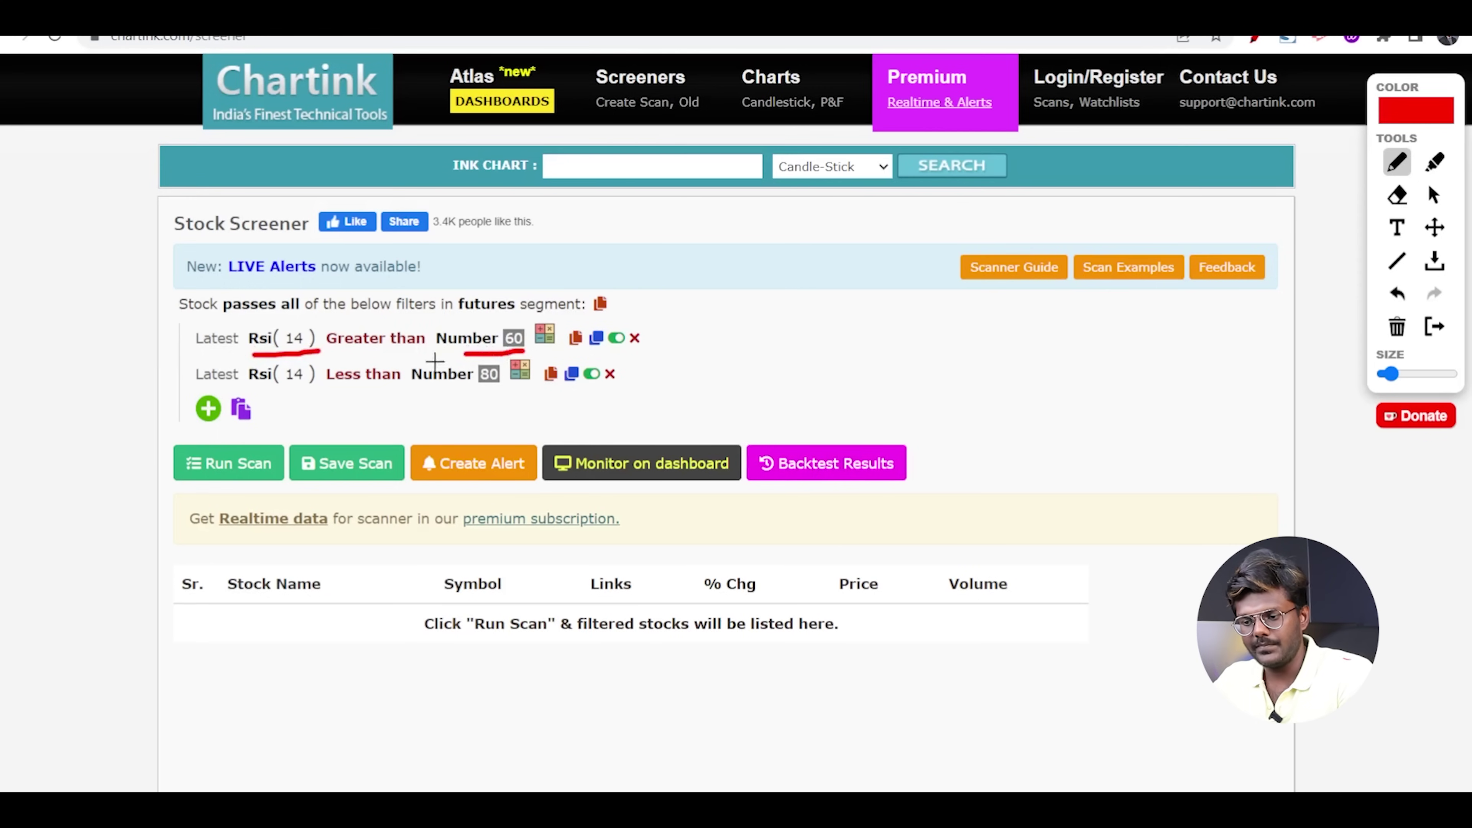
pyautogui.moveTo(252, 390); pyautogui.dragTo(318, 387)
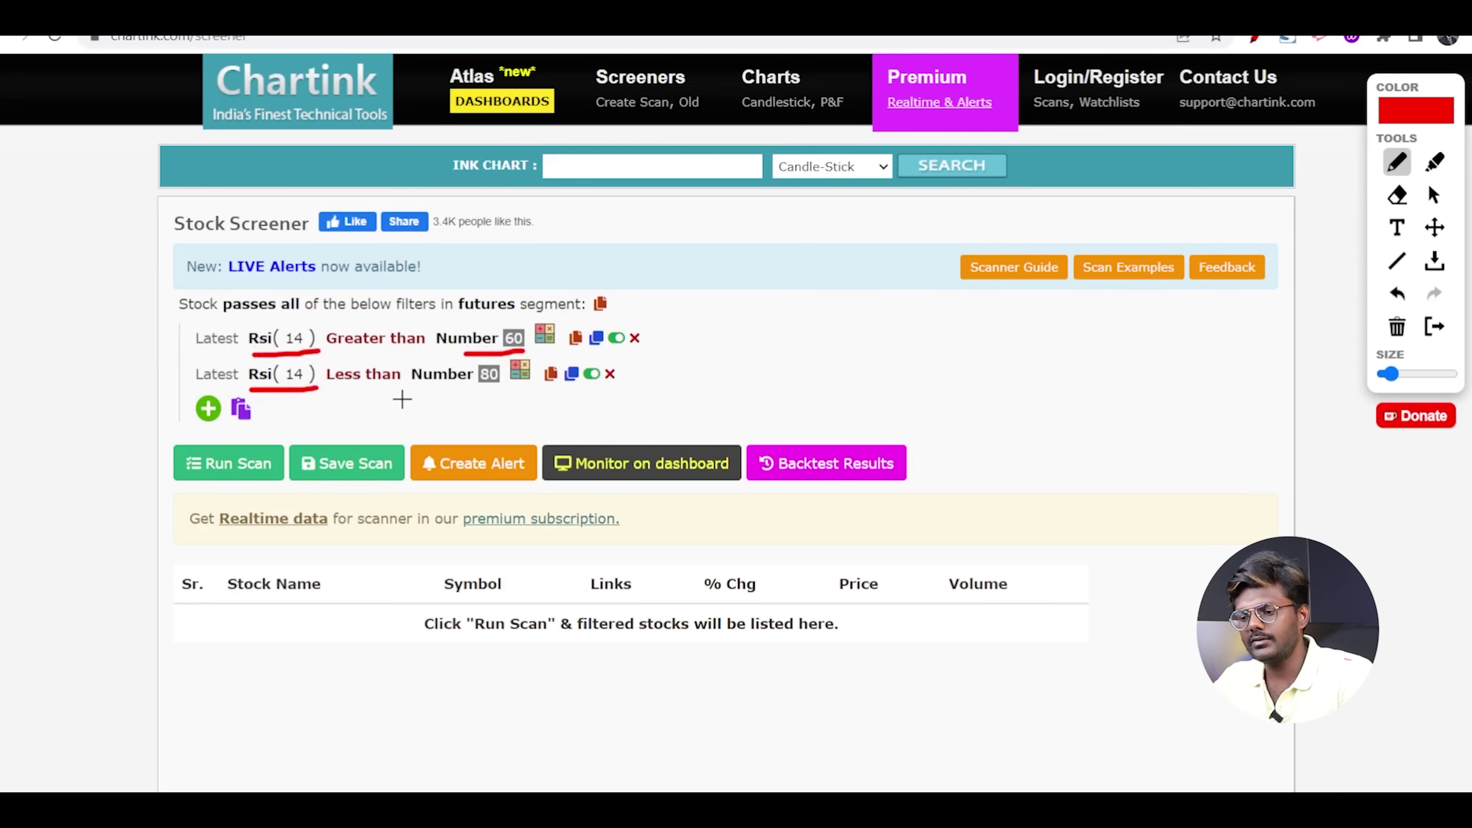
pyautogui.moveTo(464, 392); pyautogui.dragTo(495, 392)
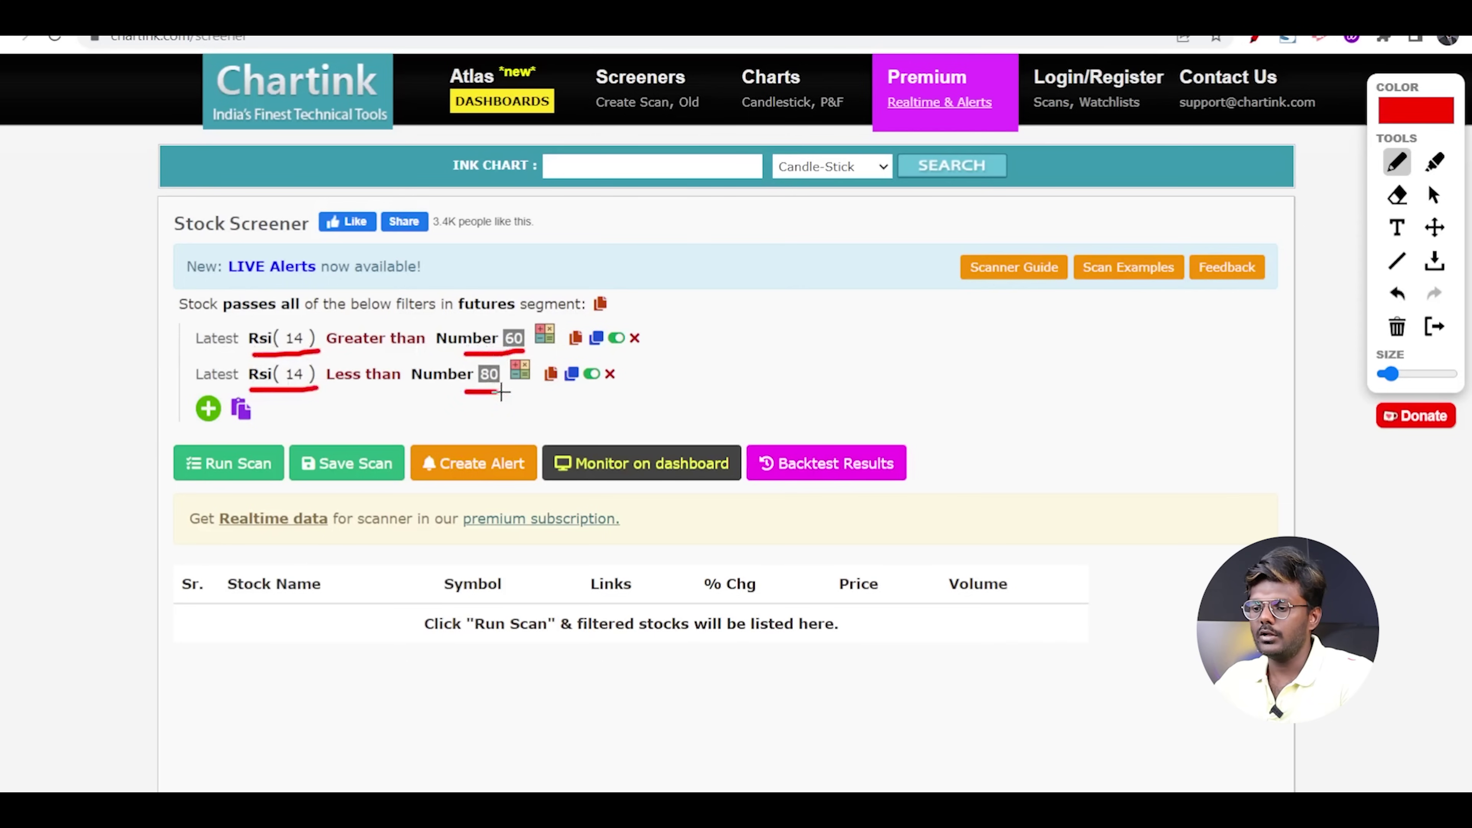
pyautogui.moveTo(662, 330)
pyautogui.mouseDown()
pyautogui.moveTo(687, 352)
pyautogui.moveTo(658, 371)
pyautogui.mouseUp()
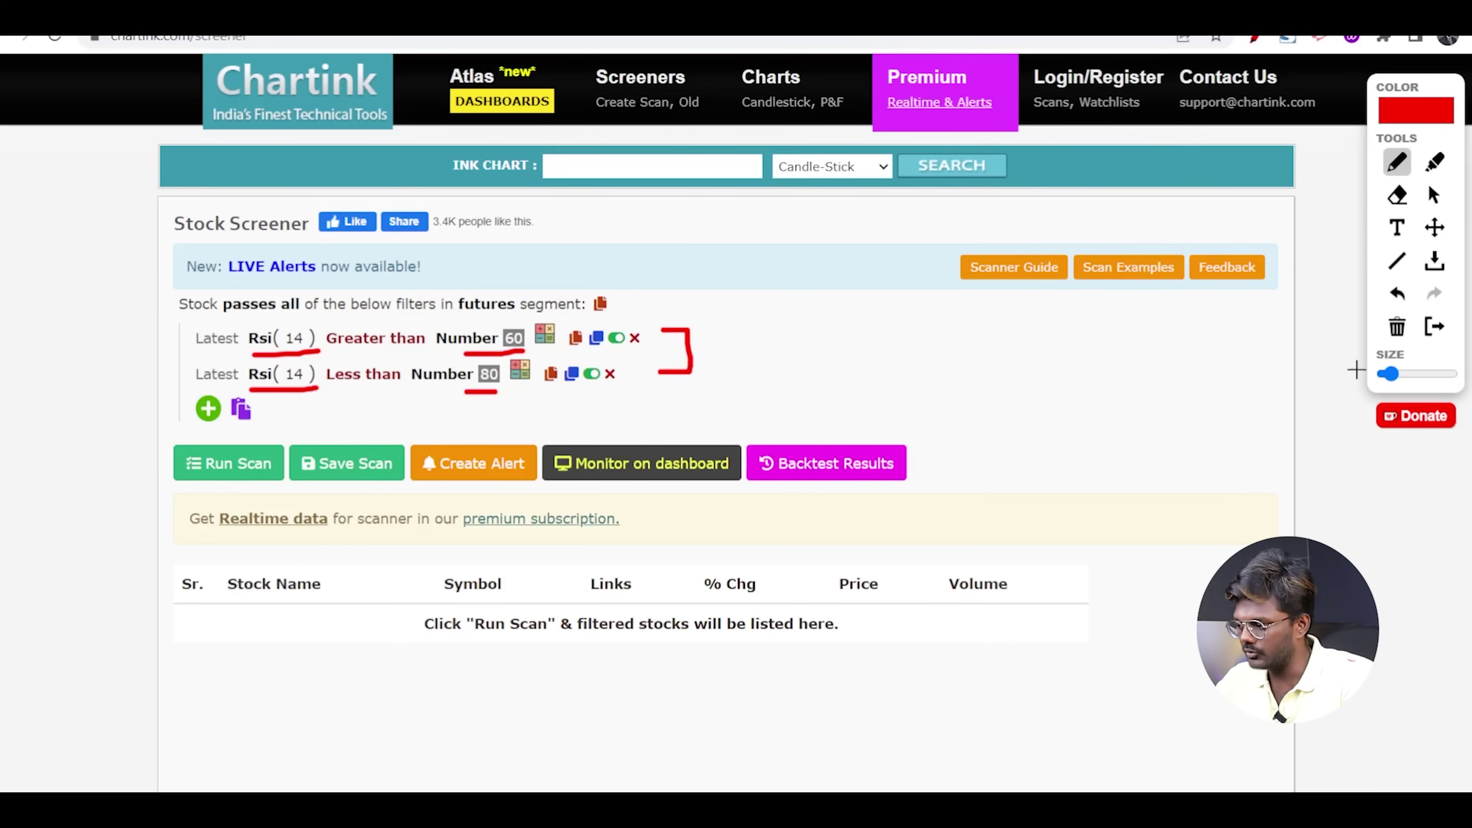
pyautogui.click(1434, 327)
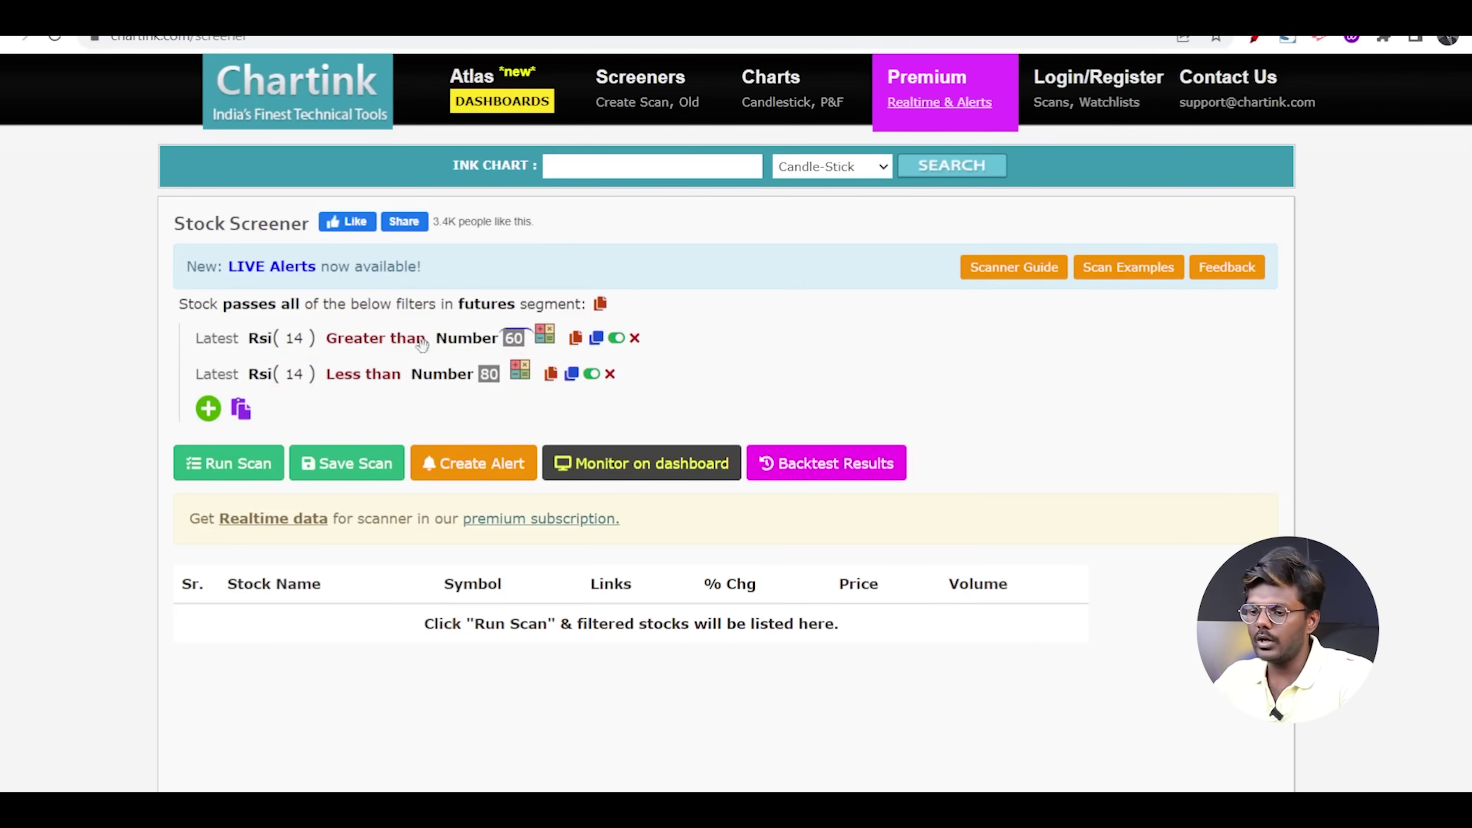
# Run the scan and highlight the count of filtered stocks below the results table
pyautogui.click(219, 473)
pyautogui.scroll(-12, 1206, 355)
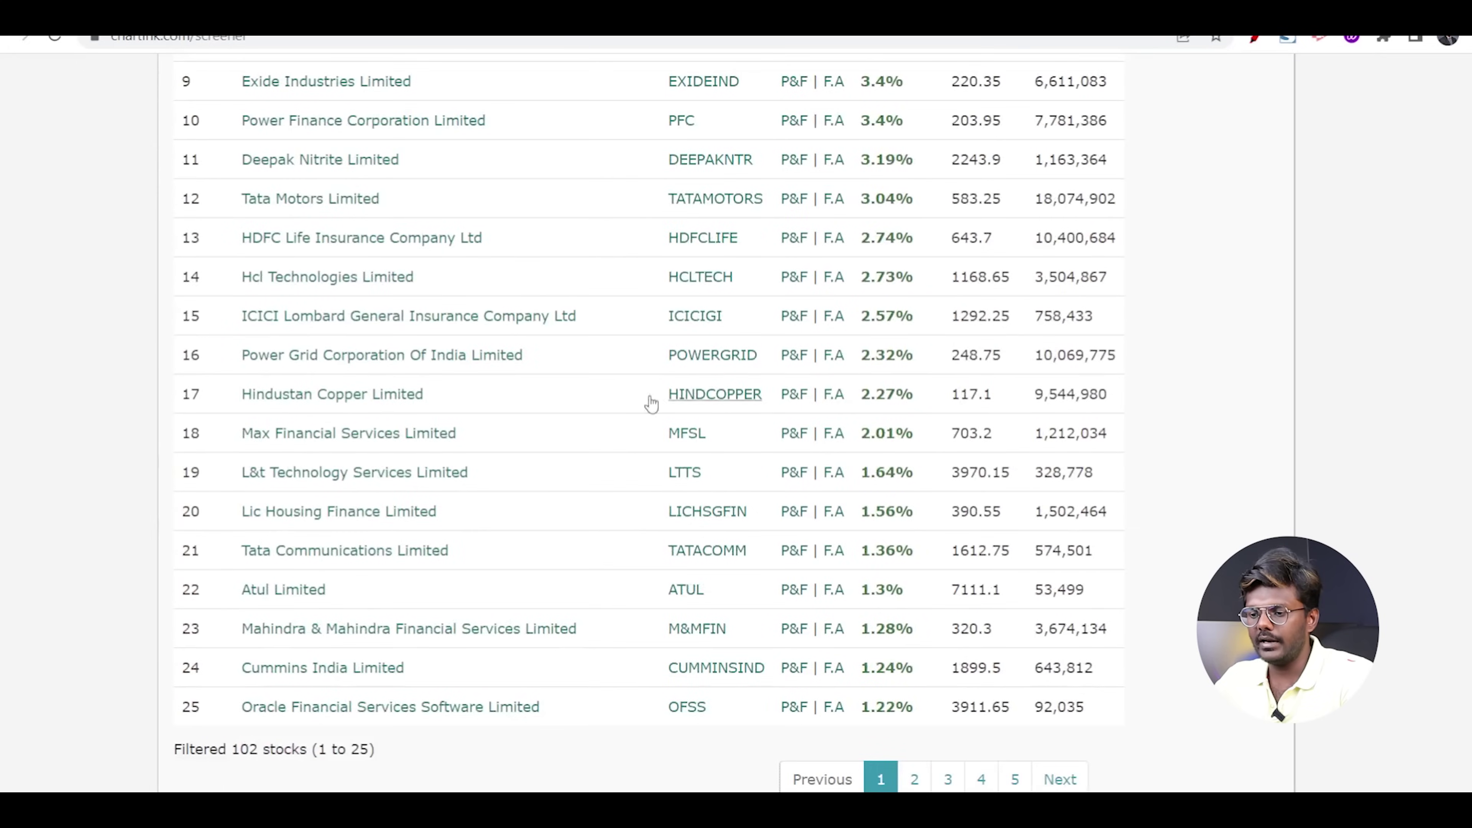
pyautogui.scroll(-3, 336, 243)
pyautogui.moveTo(169, 554); pyautogui.dragTo(311, 550)
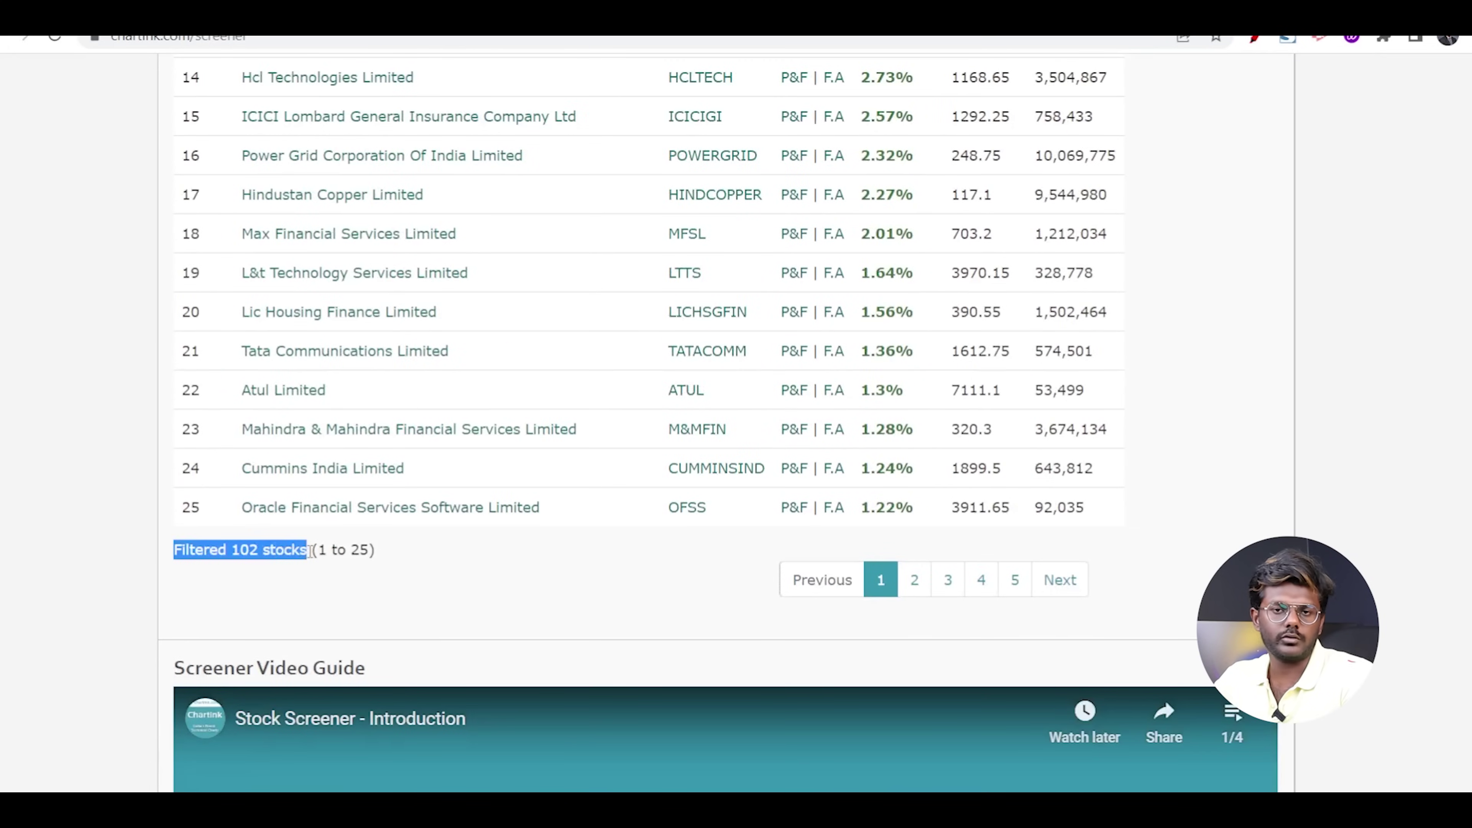
# Sort the scan results by price in ascending order and review the cheapest stocks
pyautogui.scroll(12, 991, 333)
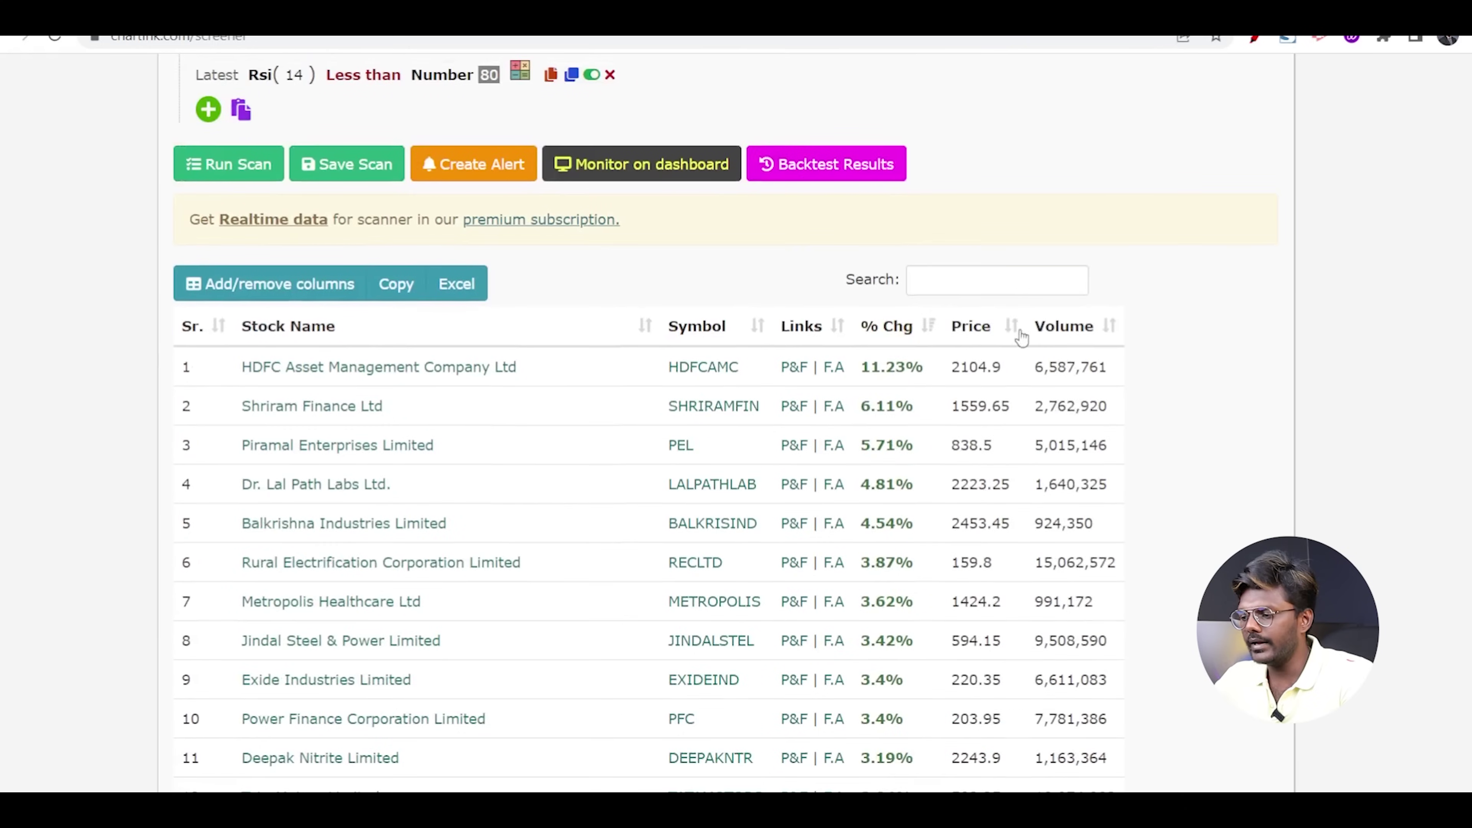
pyautogui.click(990, 329)
pyautogui.scroll(-2, 1194, 339)
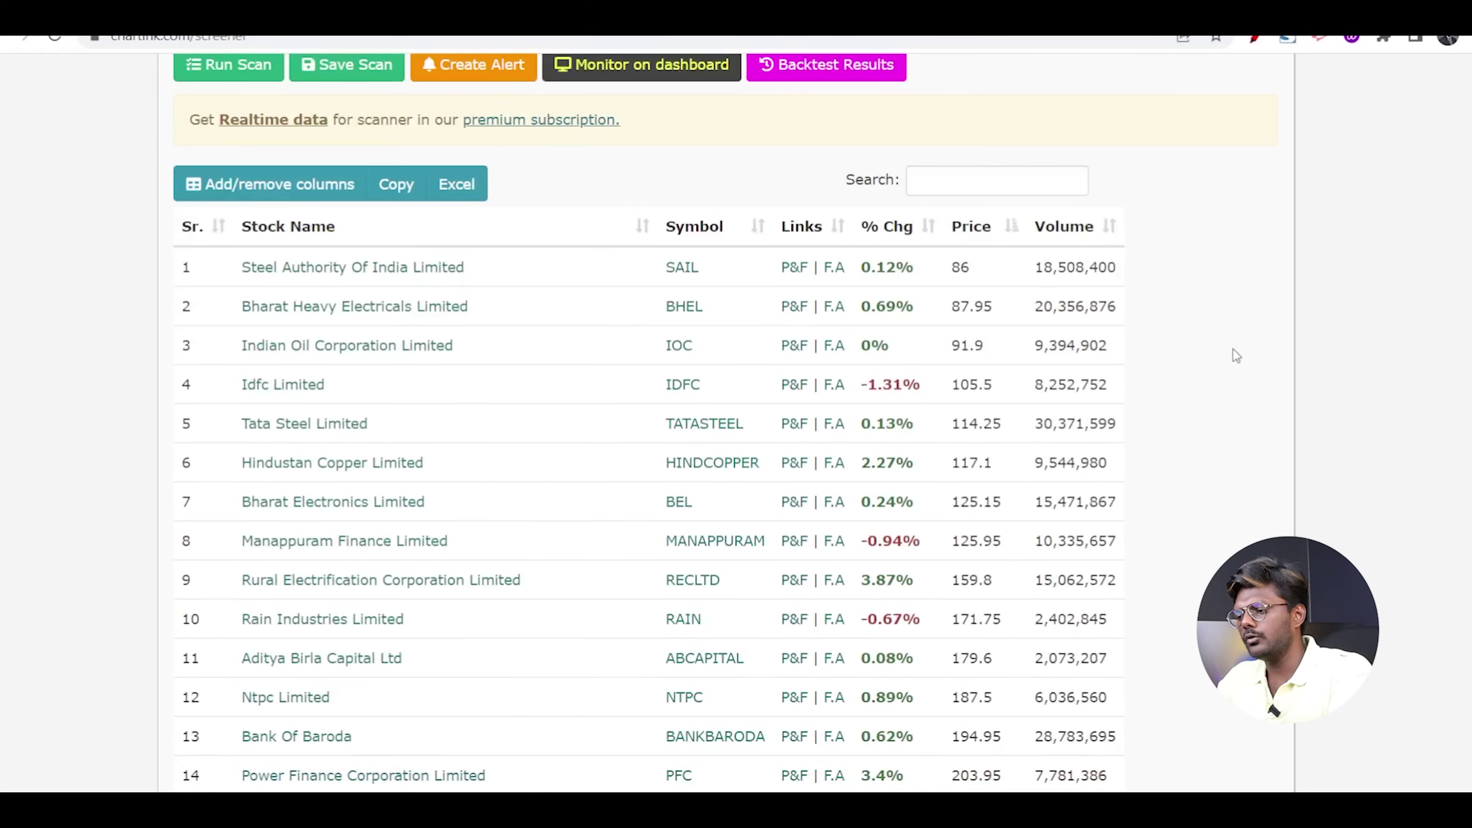
# Add a third filter requiring the latest close to be greater than the number 1000
pyautogui.scroll(4, 1232, 348)
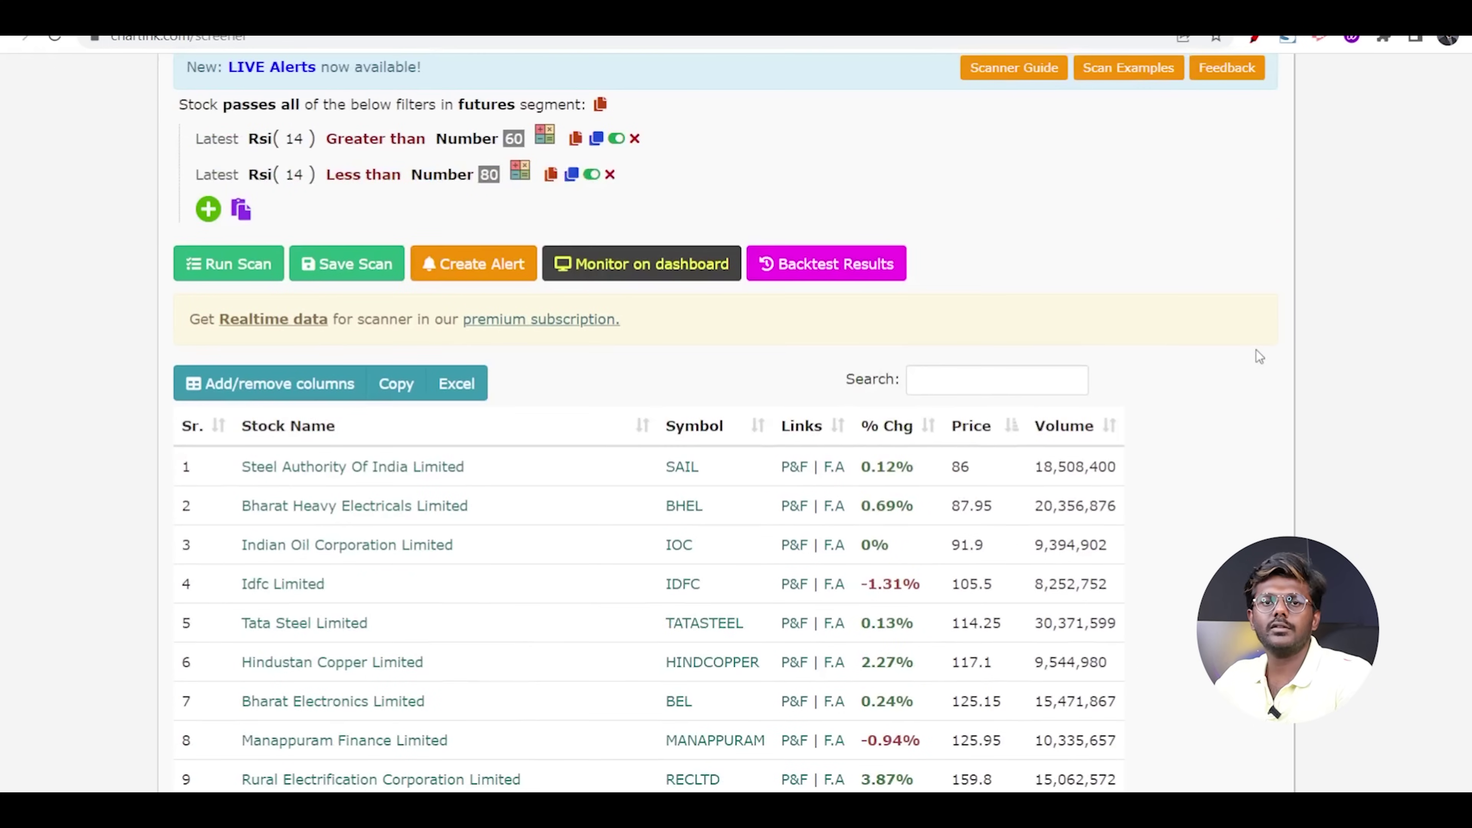
pyautogui.scroll(2, 1255, 350)
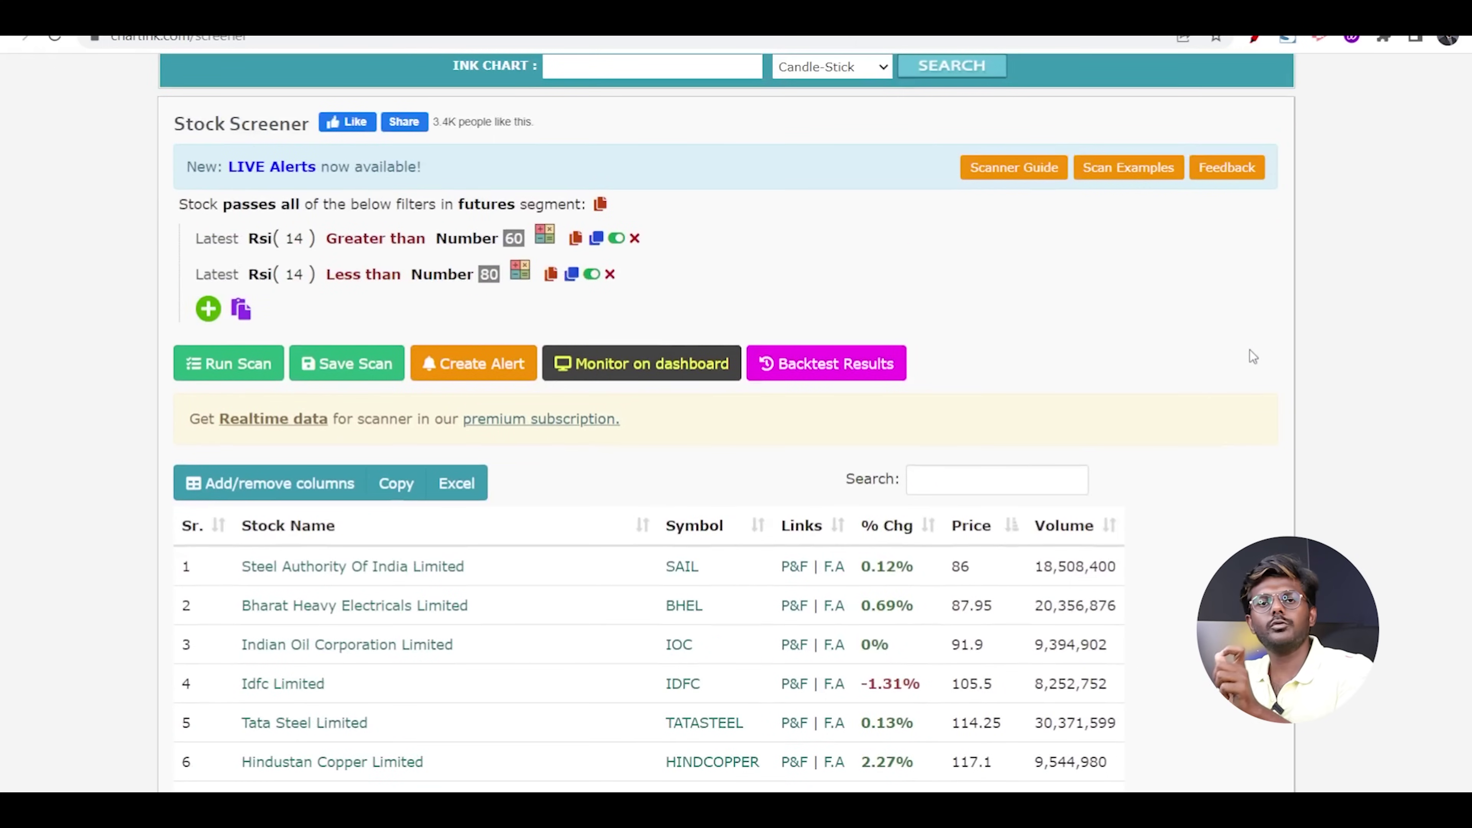
pyautogui.click(209, 308)
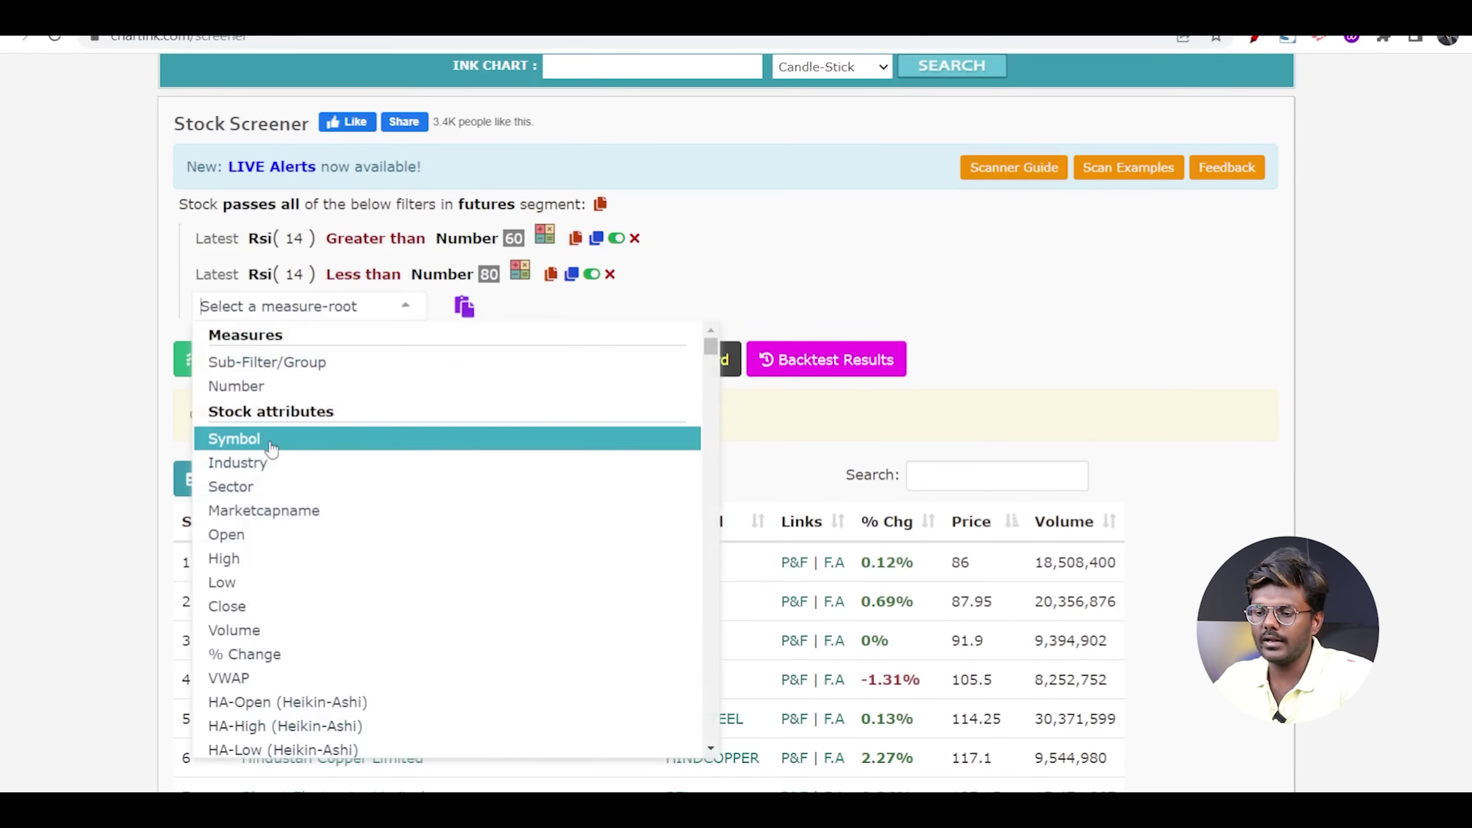
pyautogui.click(265, 606)
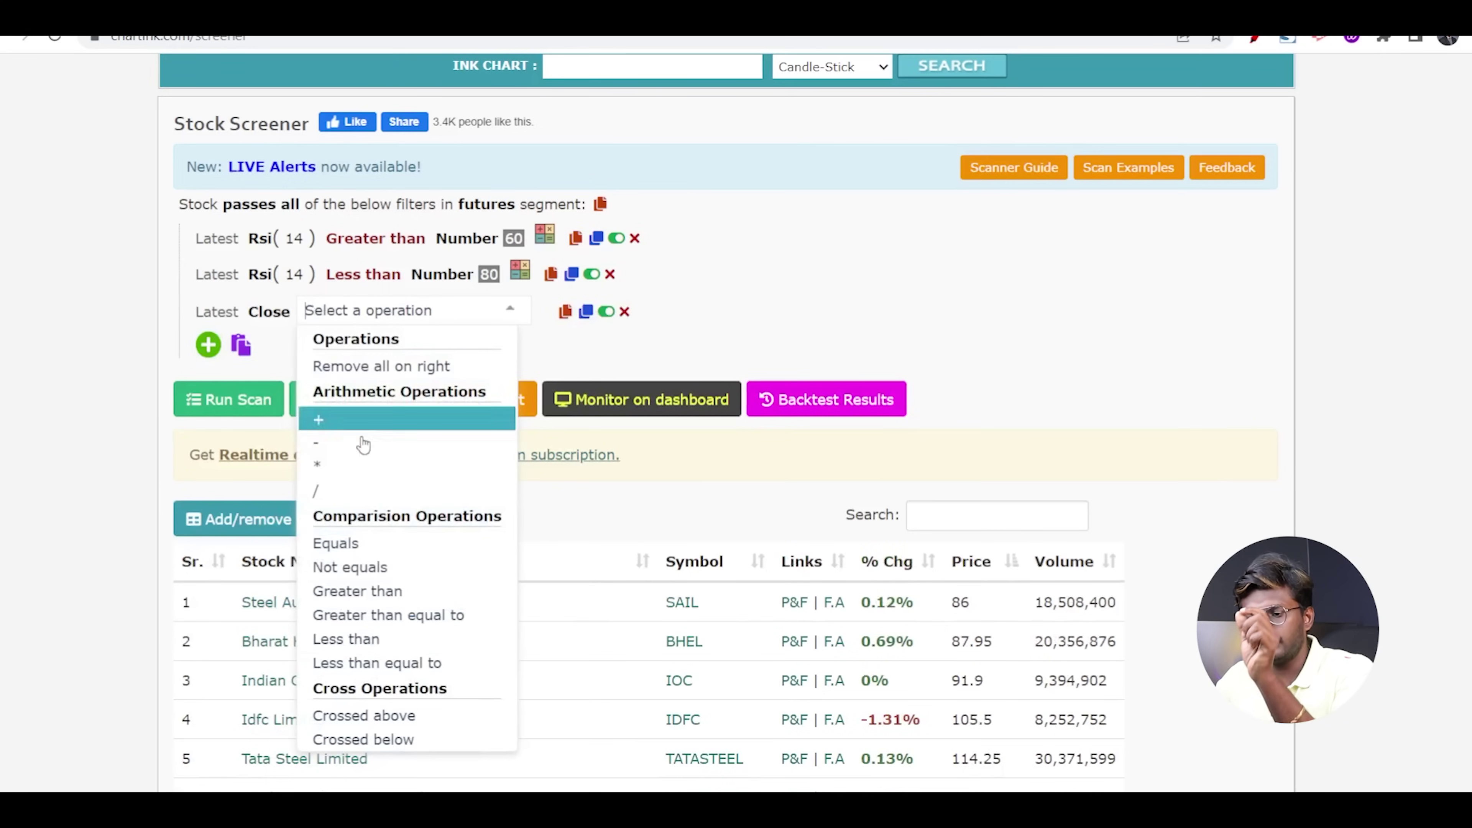
pyautogui.click(362, 590)
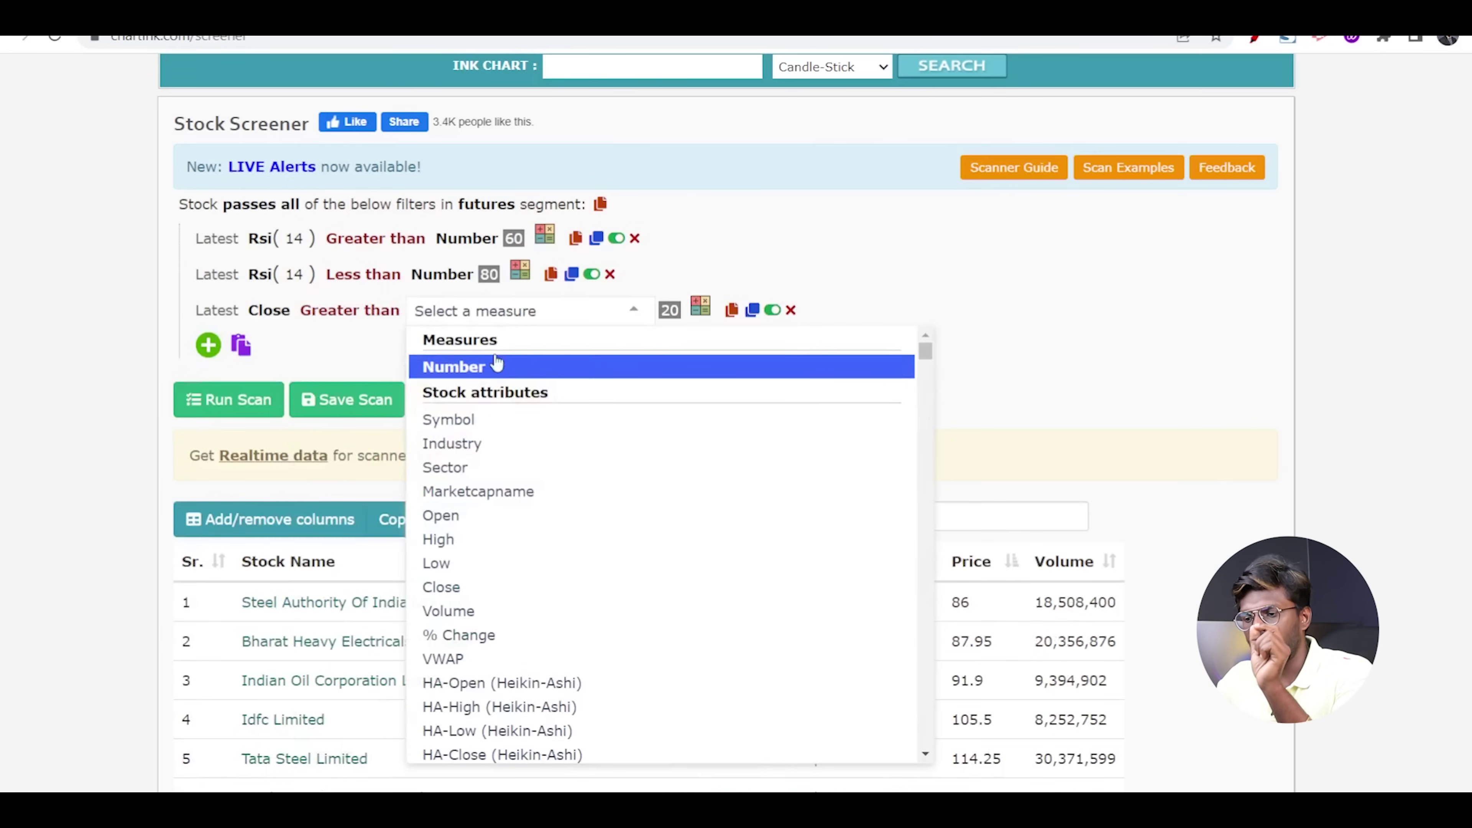
pyautogui.click(503, 377)
pyautogui.press('BackSpace')
pyautogui.press('BackSpace')
pyautogui.write('1000')
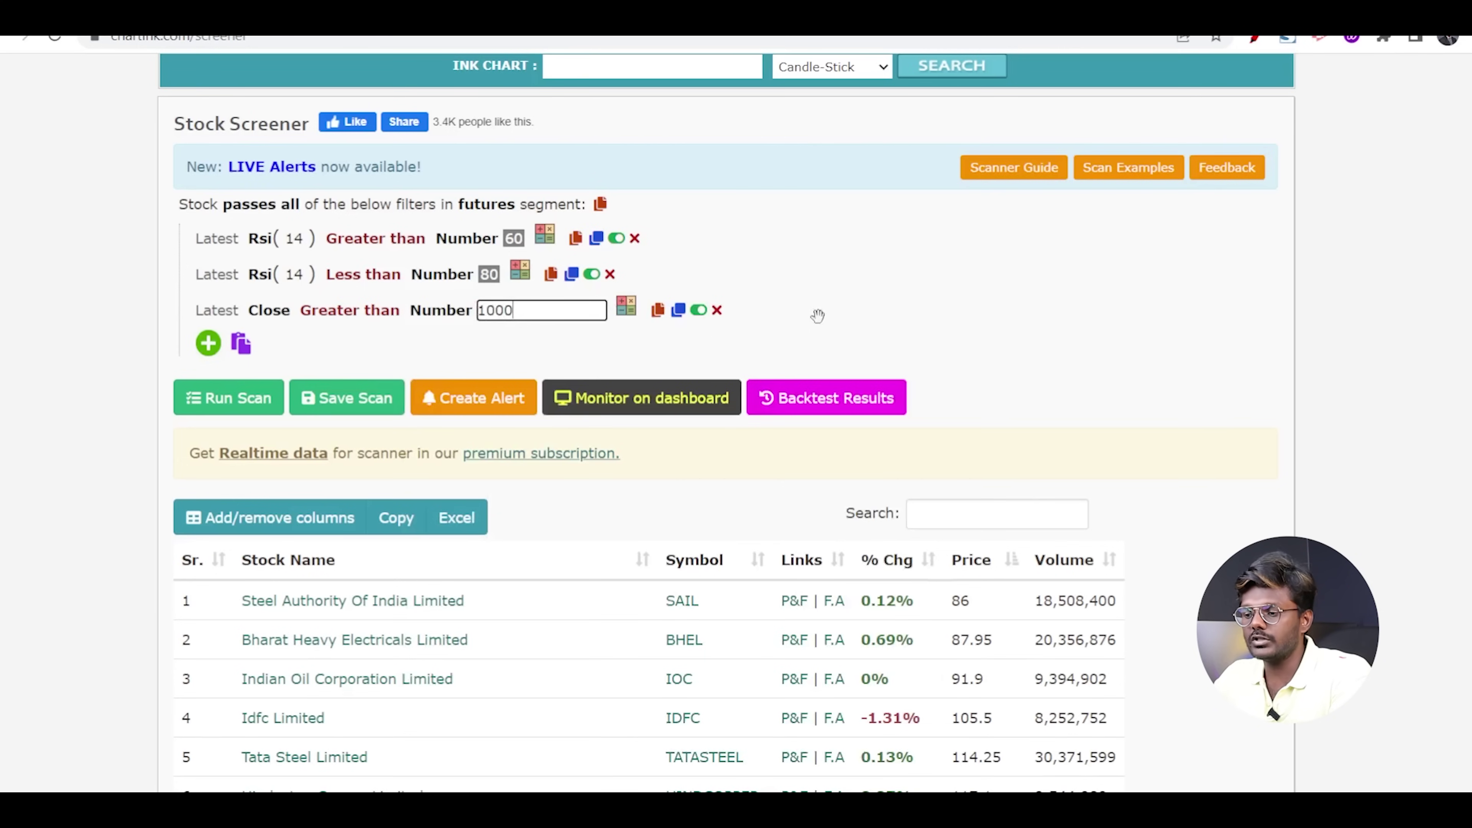
pyautogui.click(818, 315)
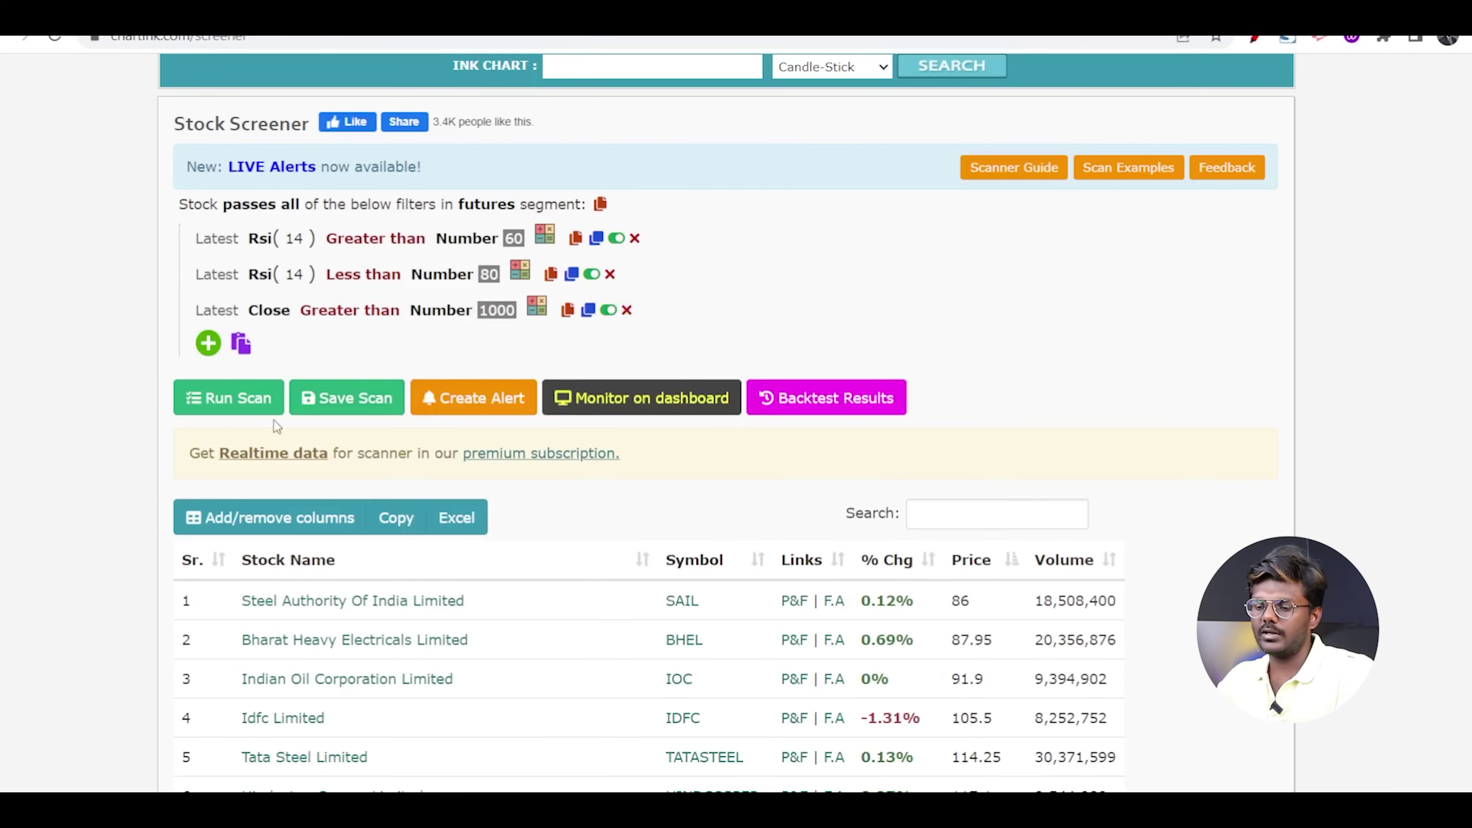
# Run the scan with the three filters and highlight the filtered stock count below the results table
pyautogui.click(232, 411)
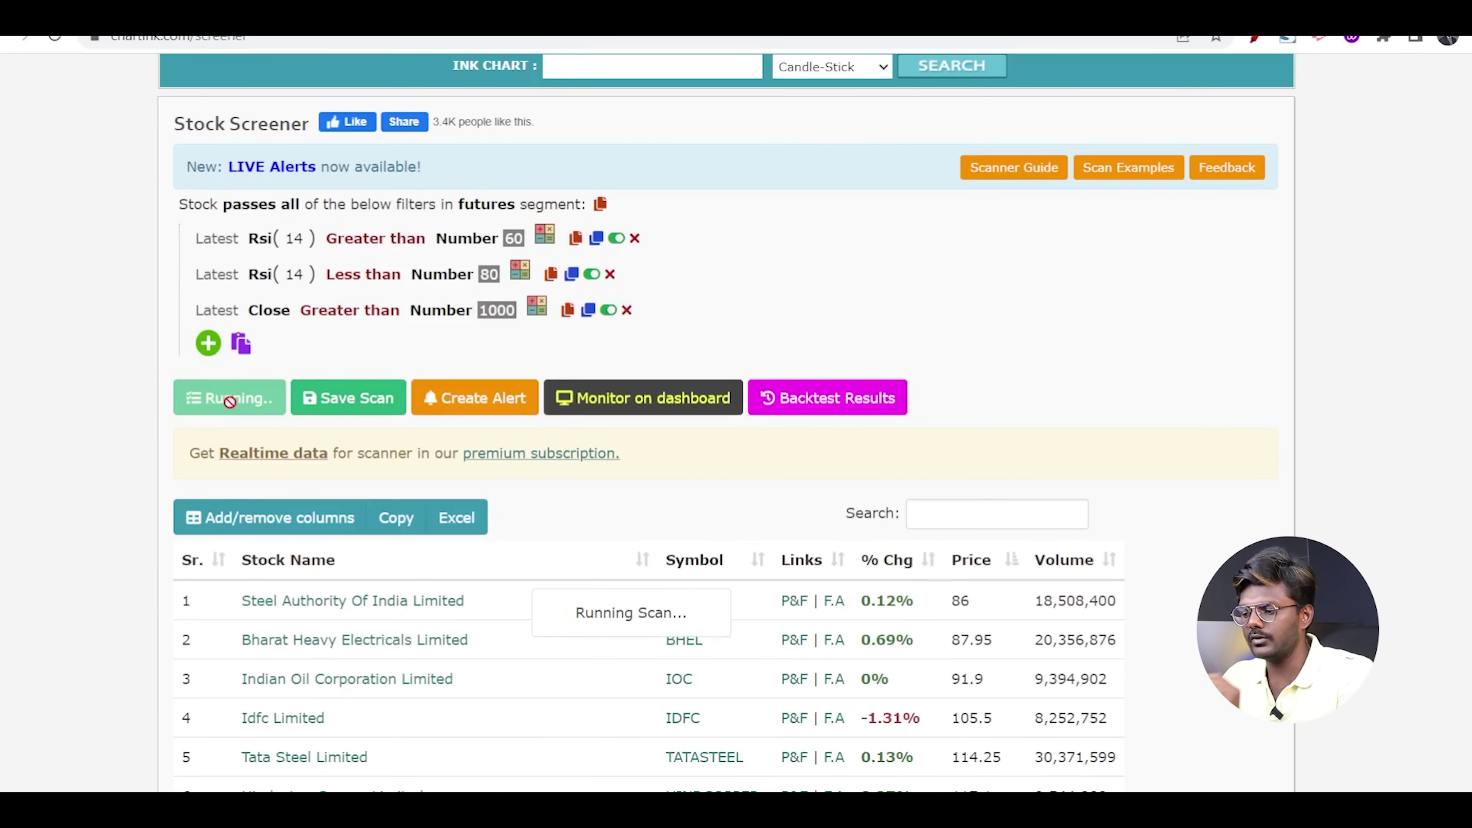
pyautogui.scroll(-3, 967, 409)
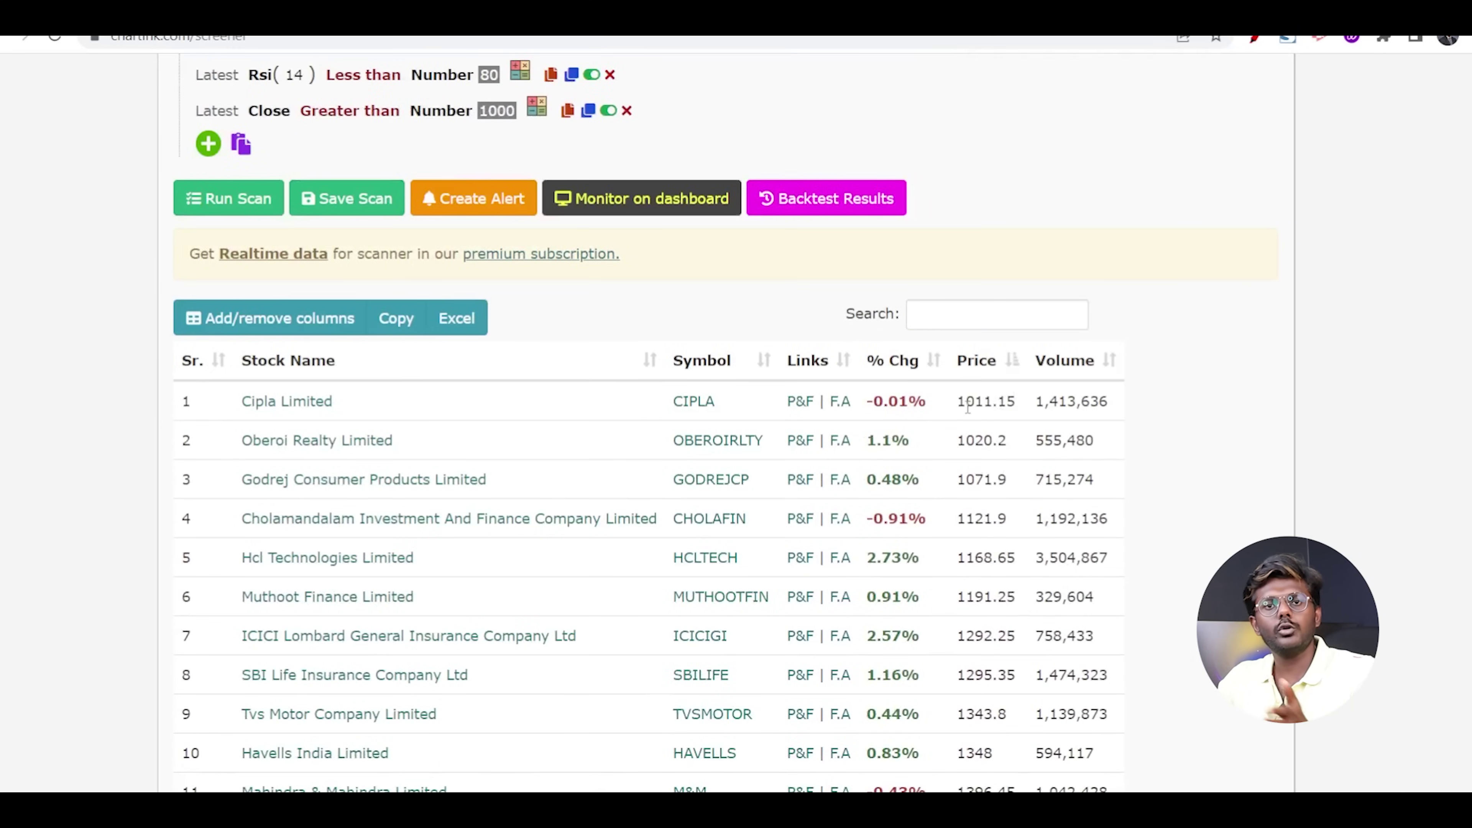
pyautogui.scroll(-15, 966, 409)
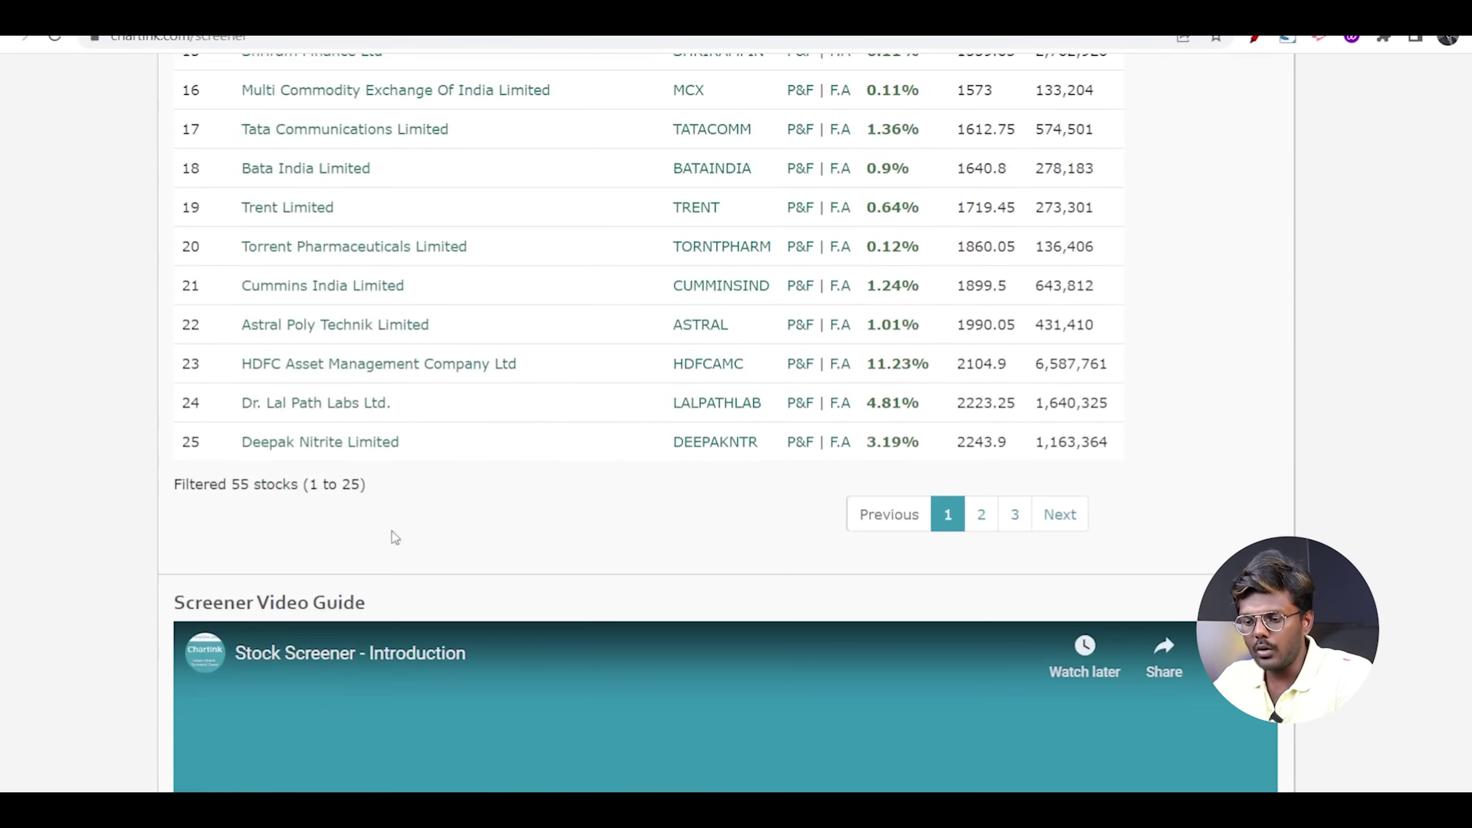
pyautogui.doubleClick(240, 486)
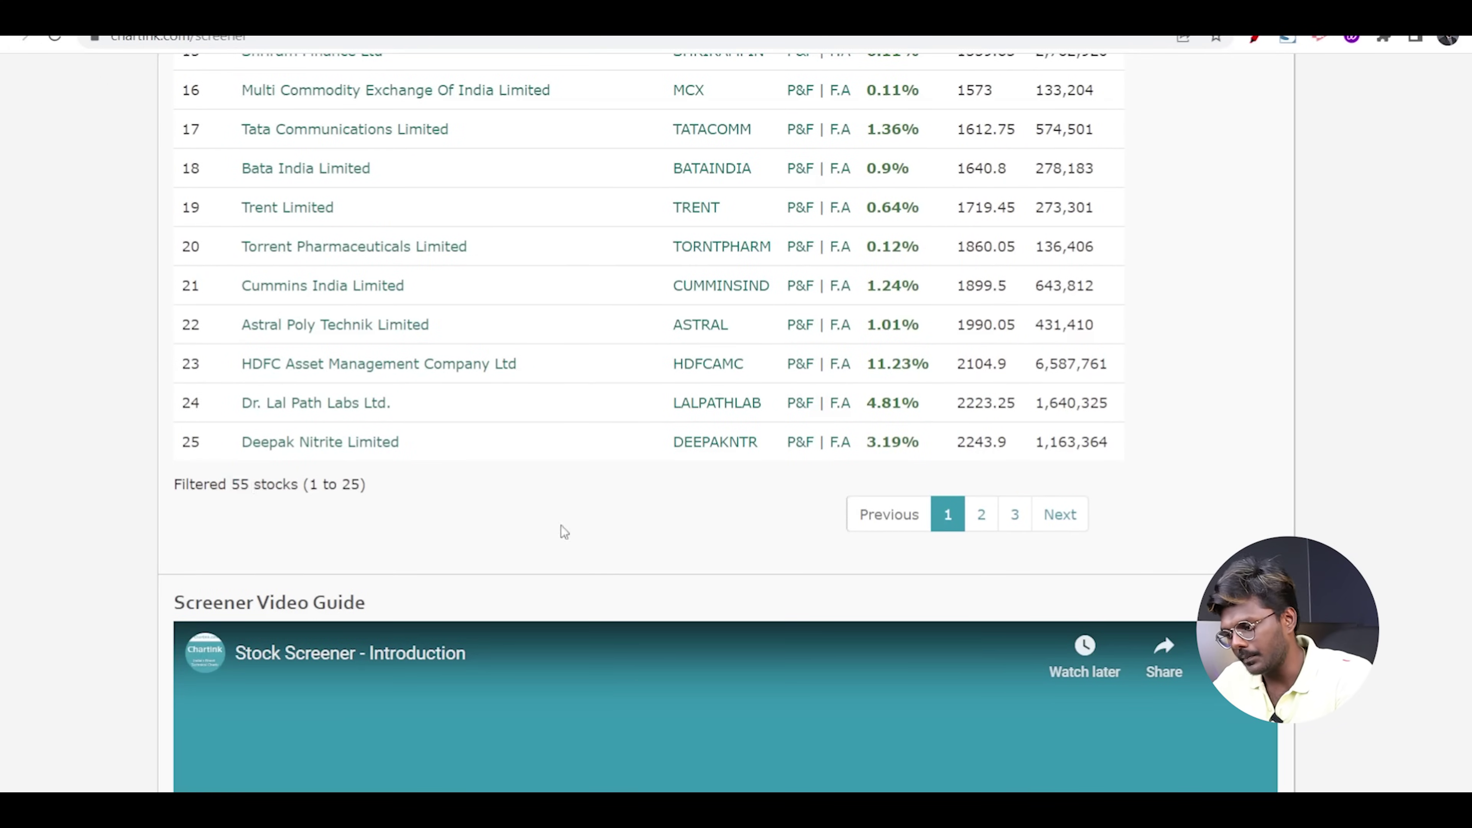
pyautogui.scroll(15, 499, 506)
pyautogui.scroll(-2, 913, 461)
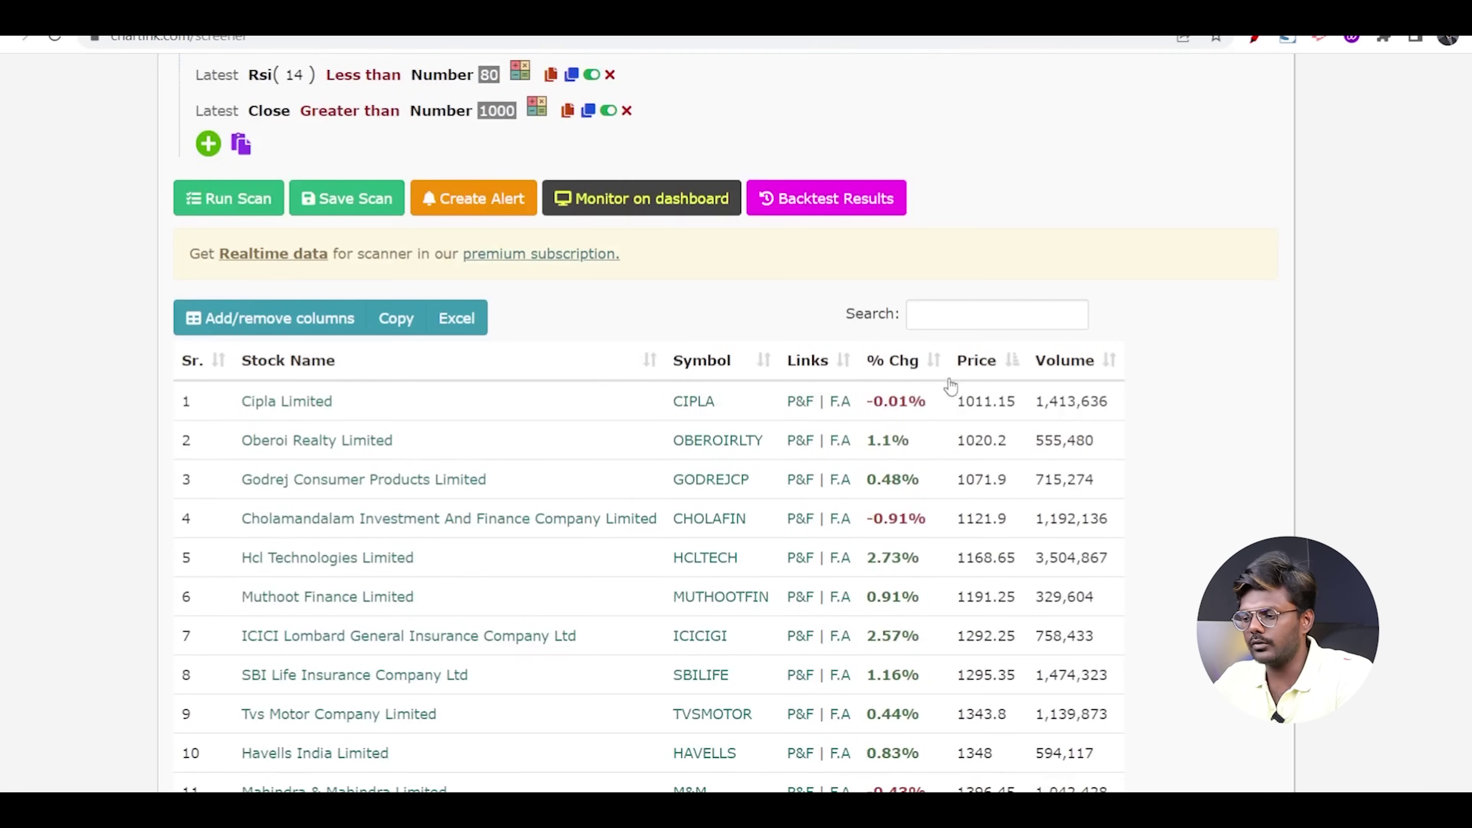
# Sort the scan results by price in descending order, restore ascending order, and review the listed stocks
pyautogui.click(971, 360)
pyautogui.scroll(-3, 1217, 393)
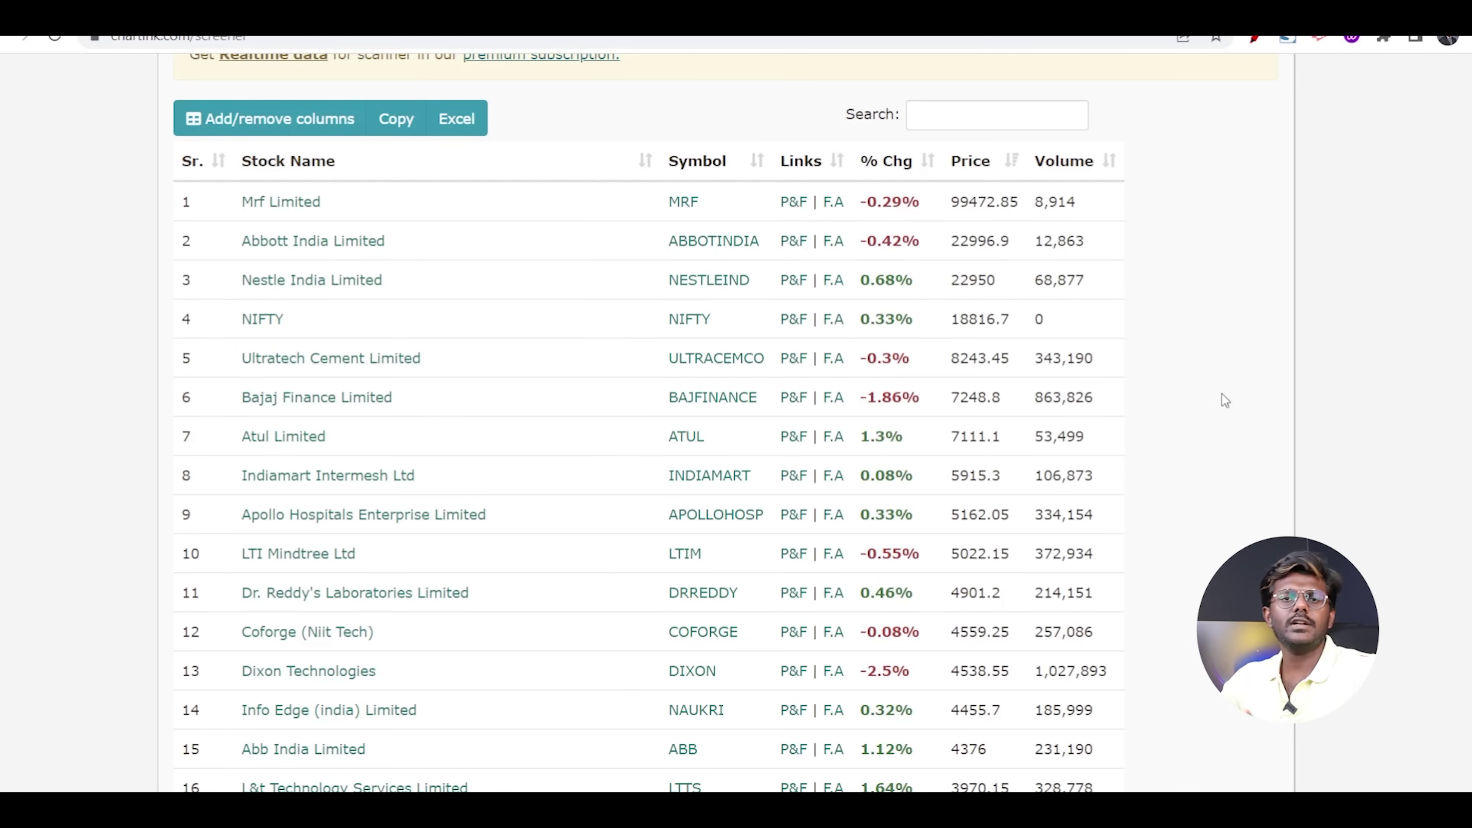
pyautogui.scroll(2, 1220, 400)
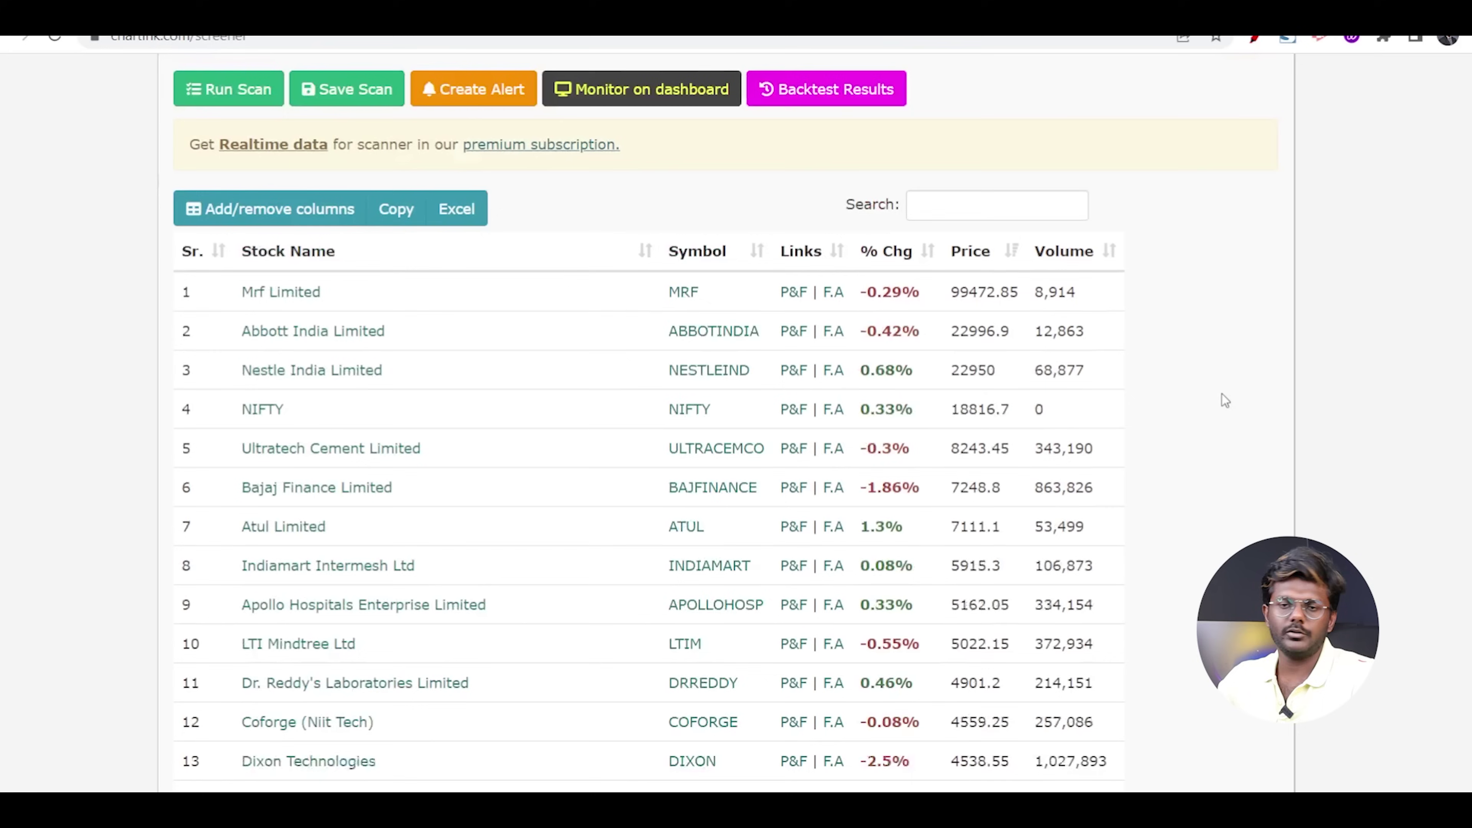
pyautogui.click(980, 265)
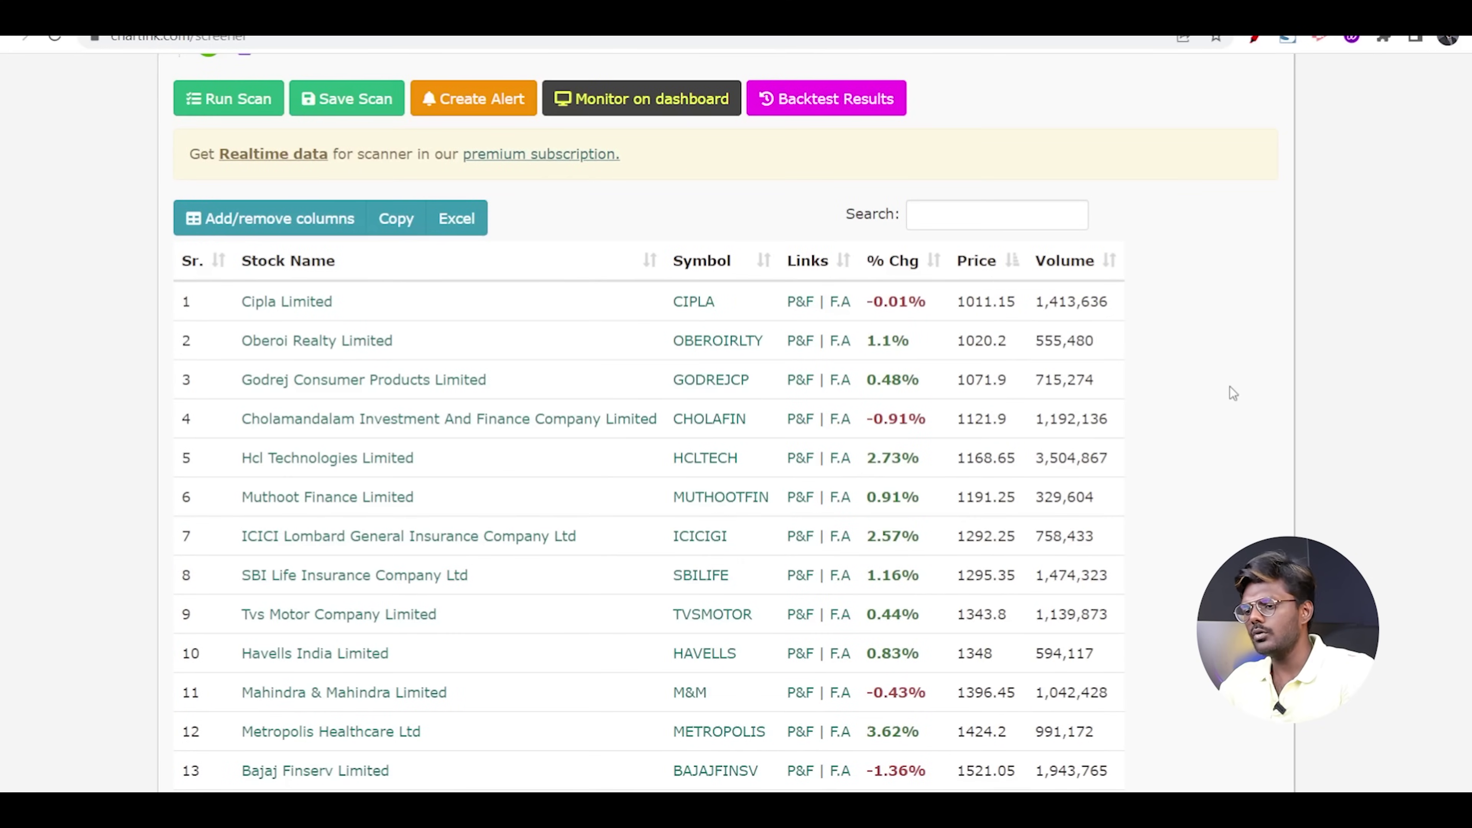
pyautogui.scroll(-2, 1230, 386)
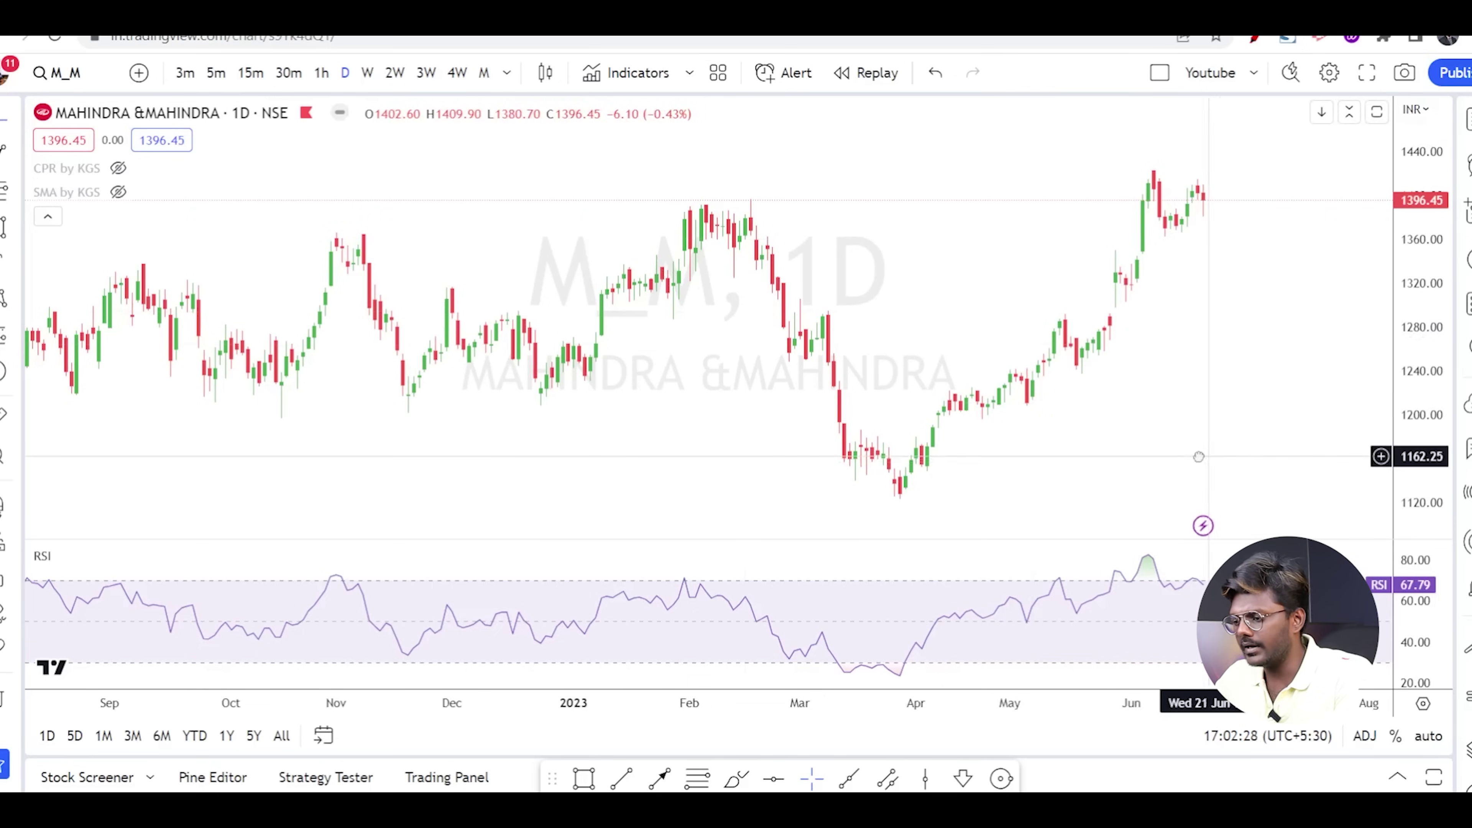
# Switch to the Mahindra & Mahindra daily chart in TradingView, circle the latest RSI reading in red, and close the annotation overlay
pyautogui.moveTo(1197, 457); pyautogui.dragTo(1112, 457)
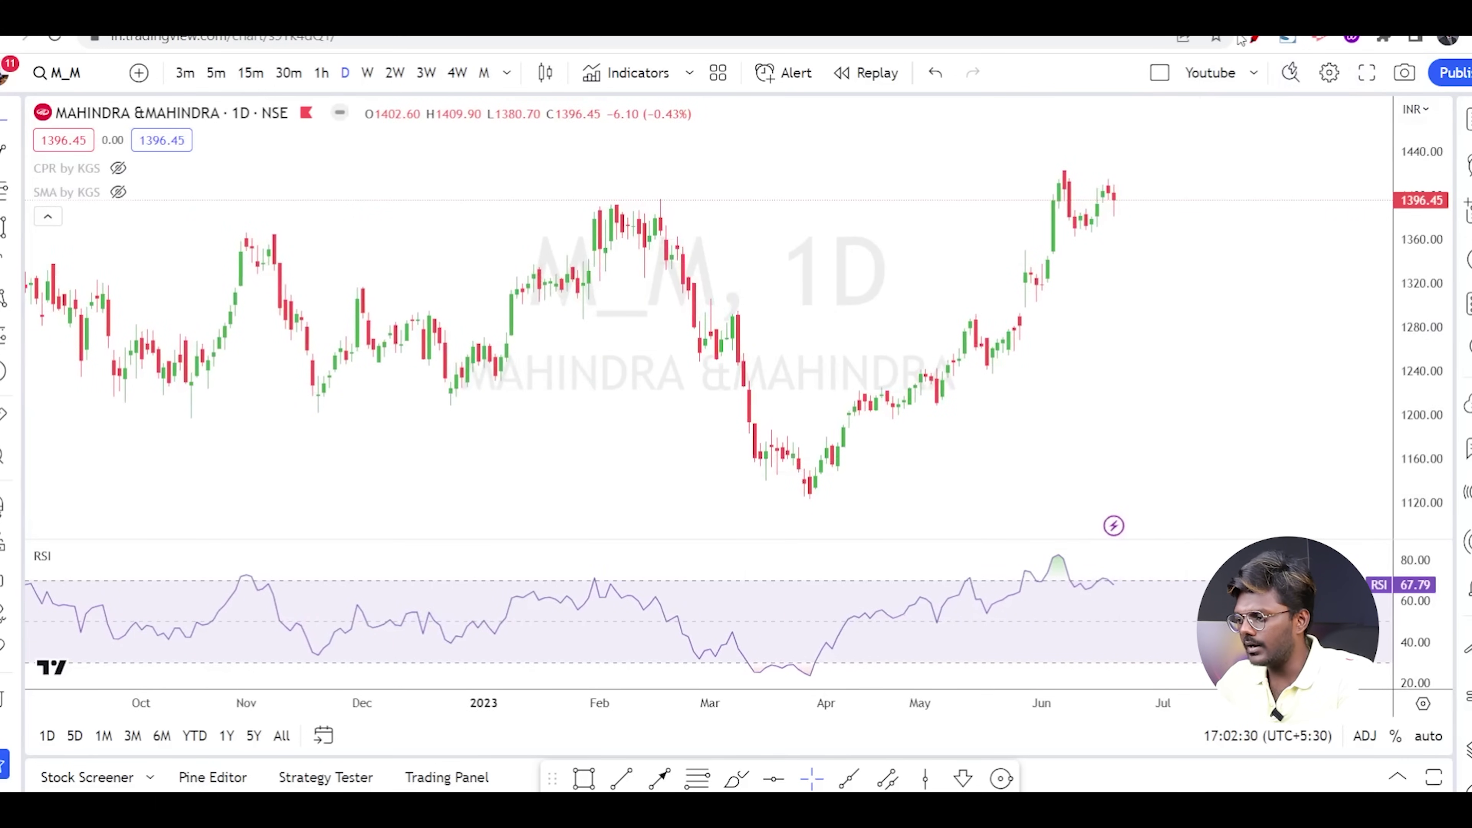
pyautogui.click(1253, 39)
pyautogui.moveTo(1132, 567)
pyautogui.mouseDown()
pyautogui.moveTo(1110, 566)
pyautogui.moveTo(1092, 592)
pyautogui.moveTo(1153, 583)
pyautogui.moveTo(1128, 570)
pyautogui.moveTo(1145, 570)
pyautogui.mouseUp()
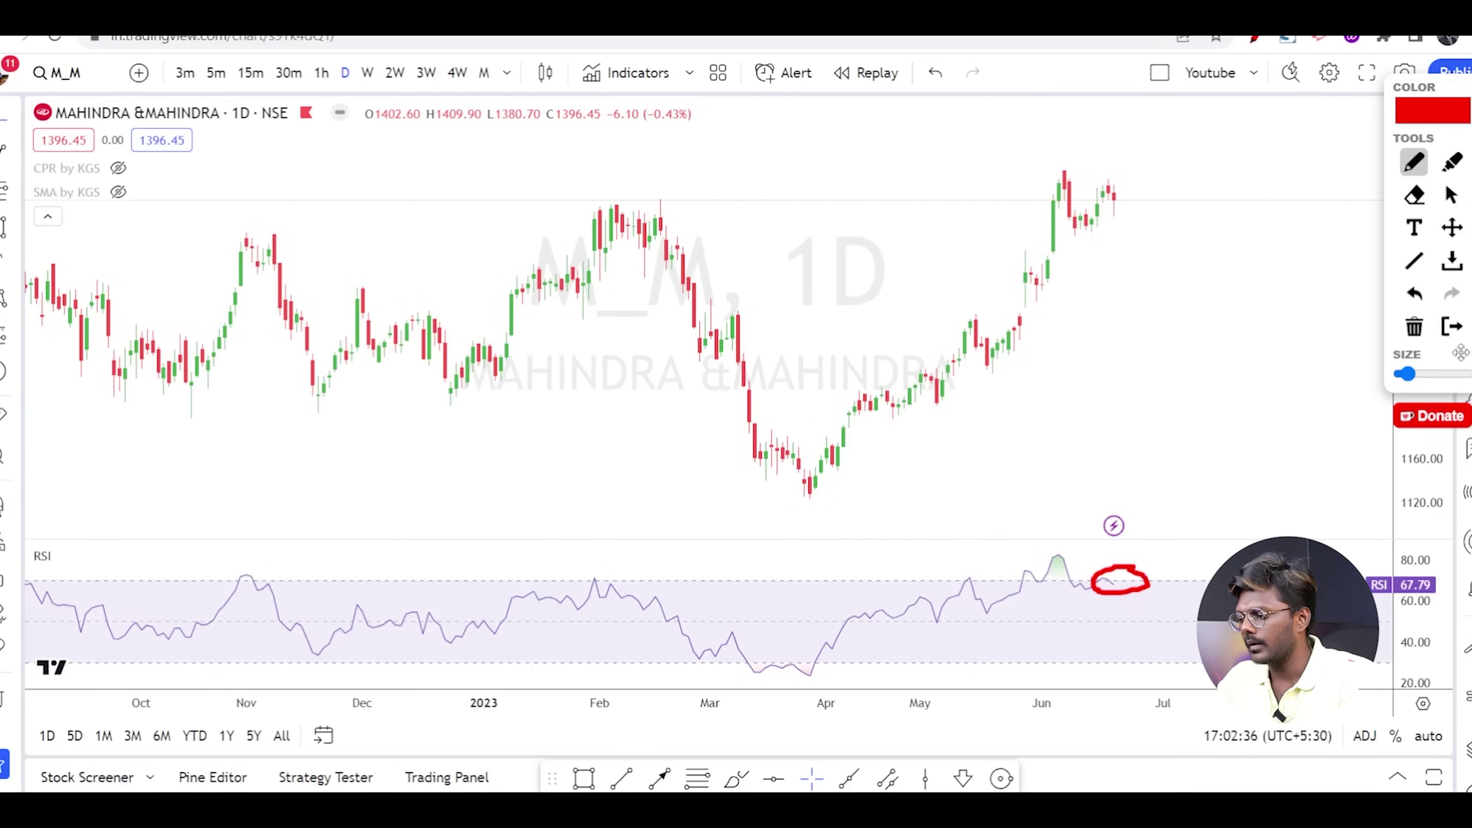
pyautogui.click(1452, 326)
# Draw horizontal lines at 1425.30 and 1361.75 to mark the June swing high and the low following it
pyautogui.scroll(1, 1146, 329)
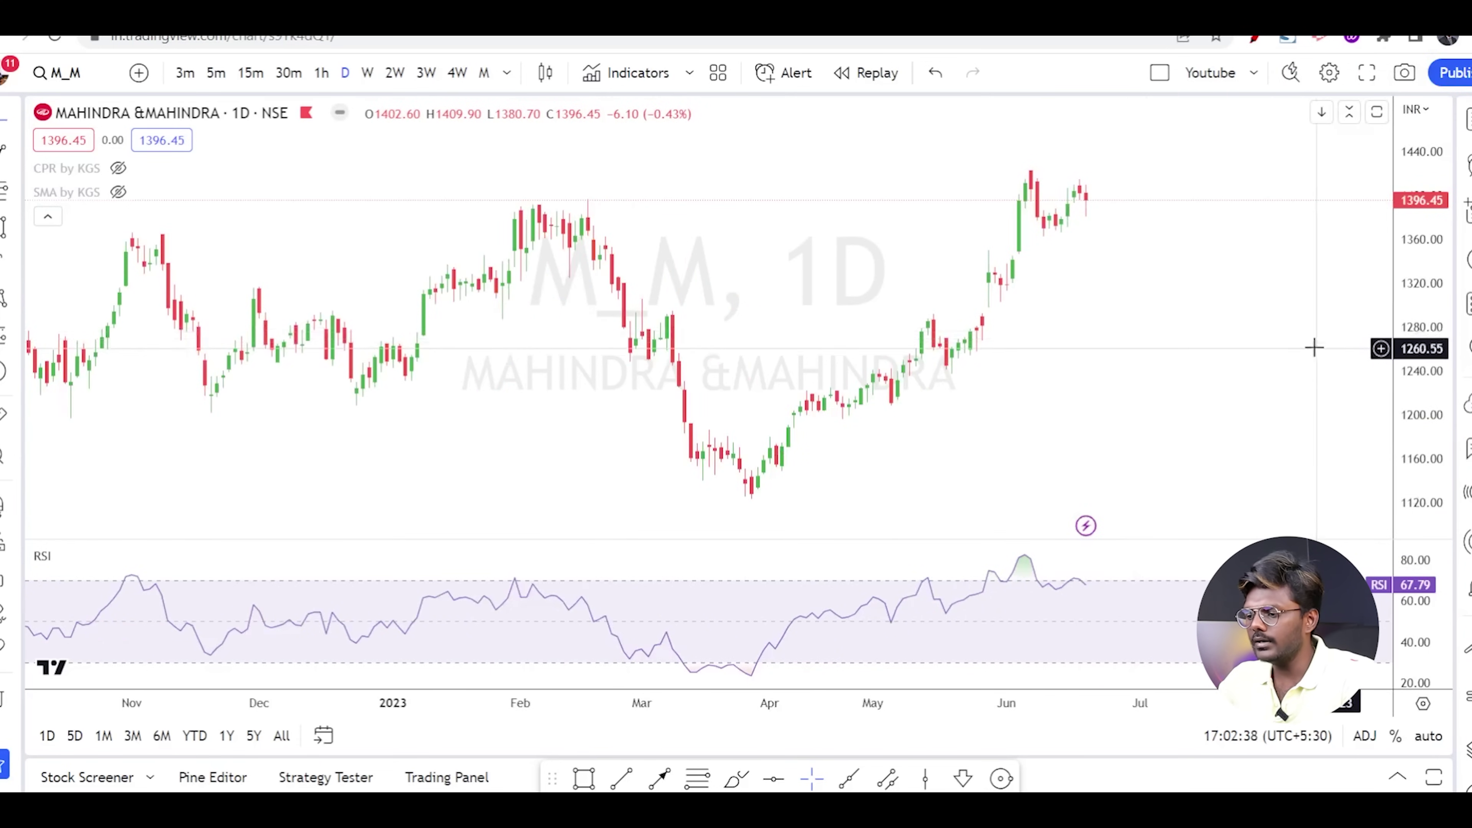
pyautogui.scroll(-1, 1120, 251)
pyautogui.scroll(1, 1202, 274)
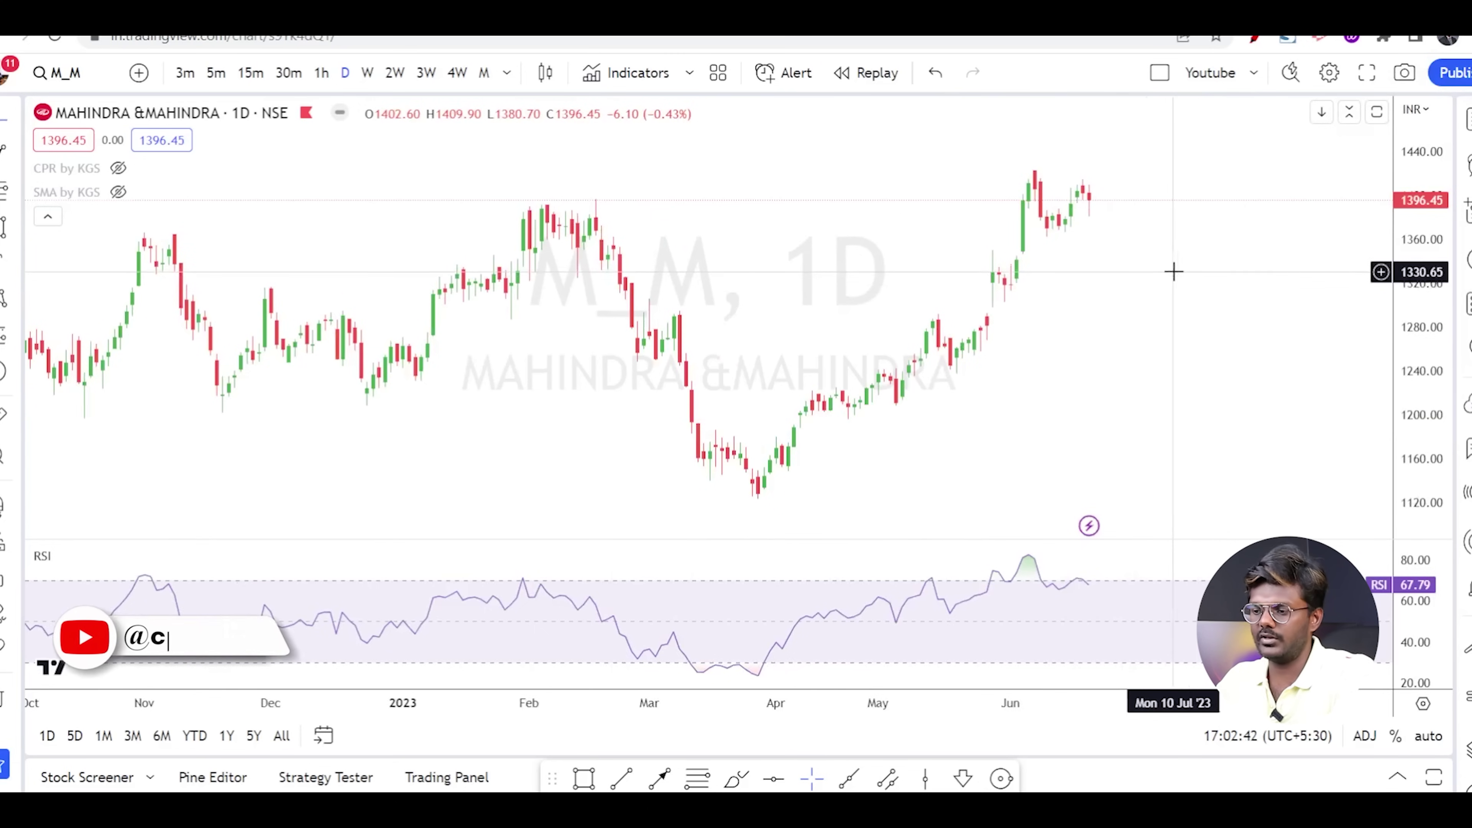
pyautogui.scroll(1, 1101, 273)
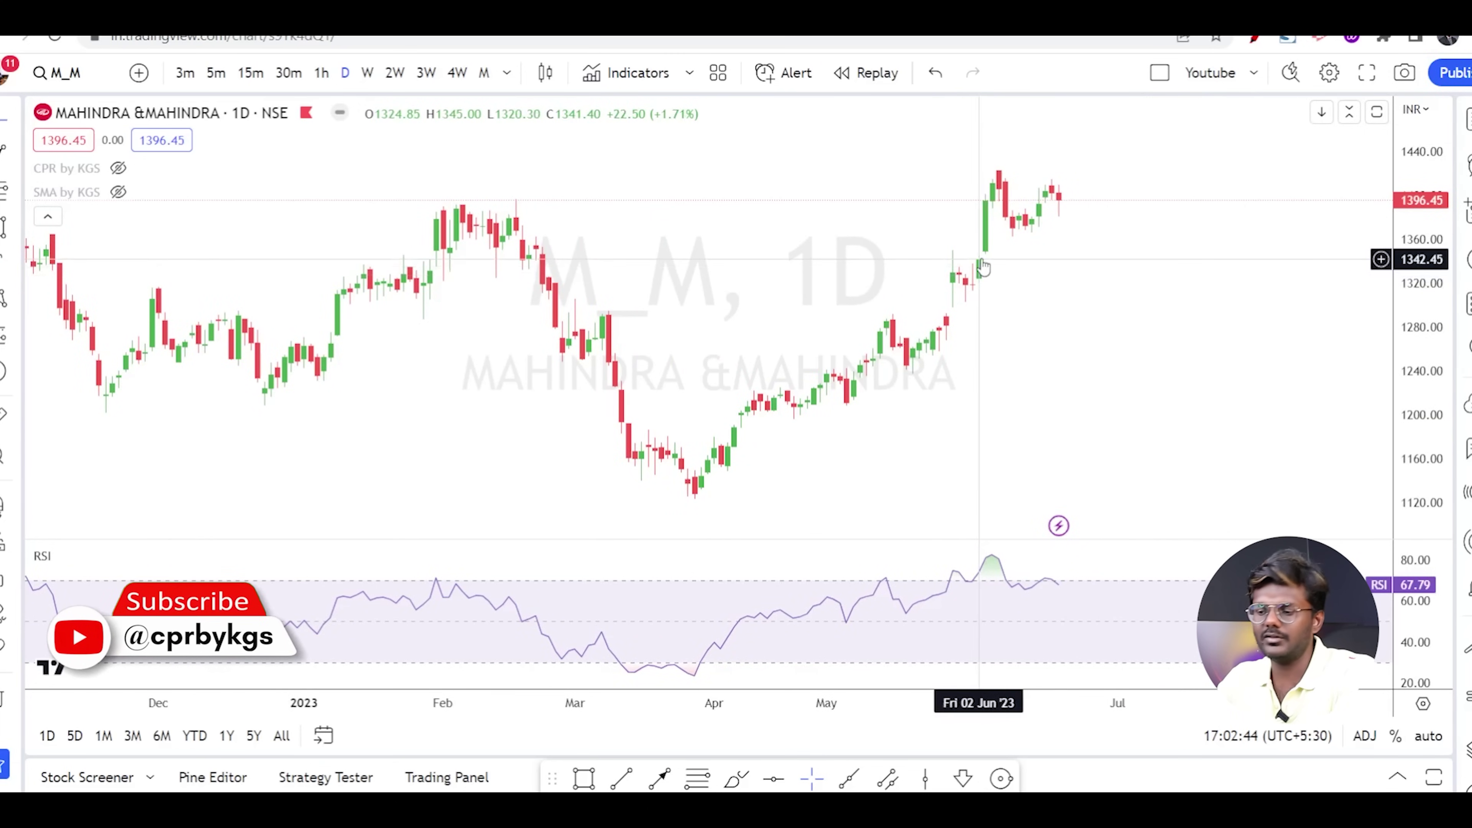
pyautogui.click(774, 778)
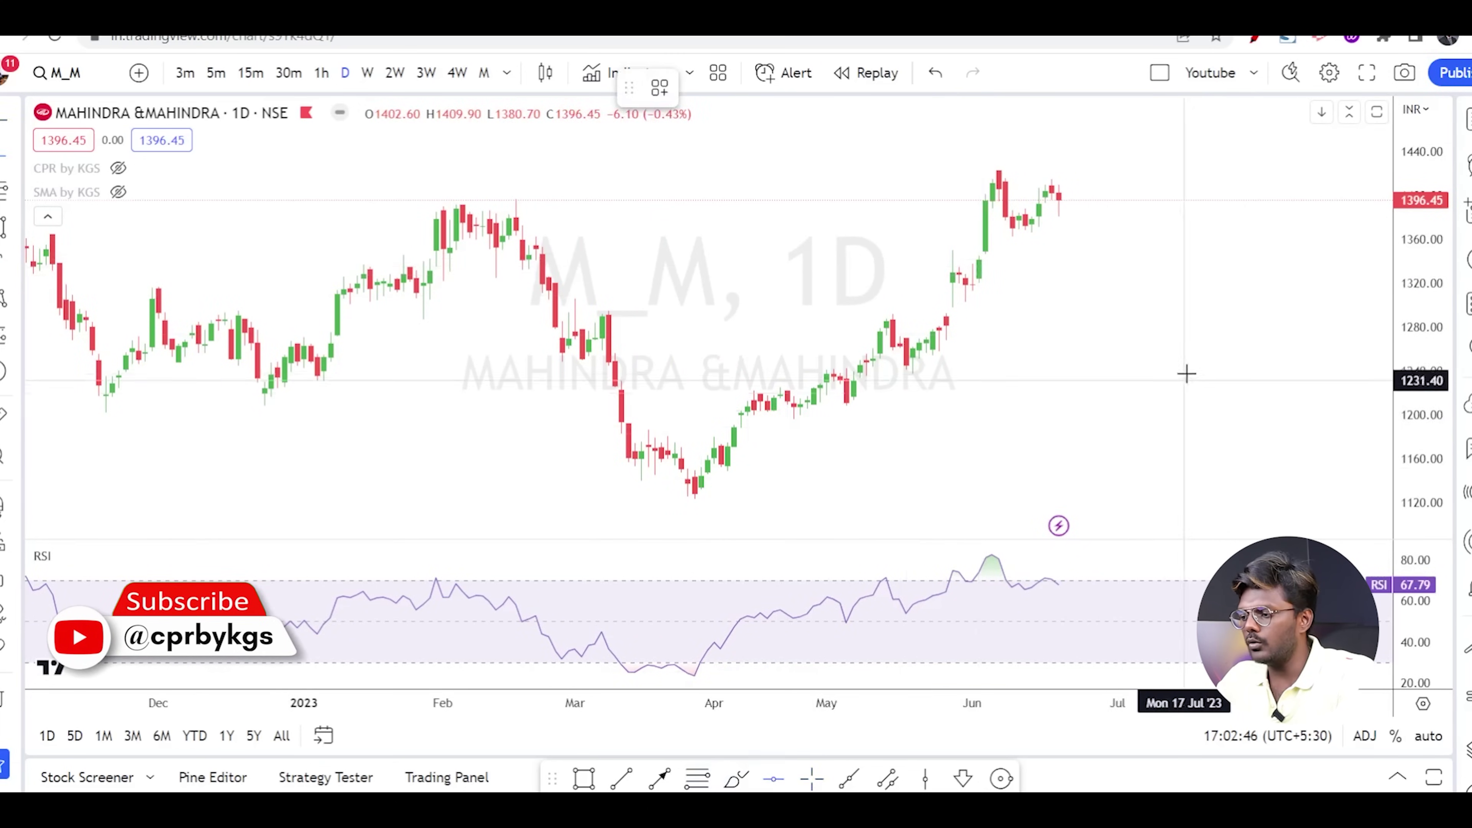
pyautogui.scroll(1, 1187, 378)
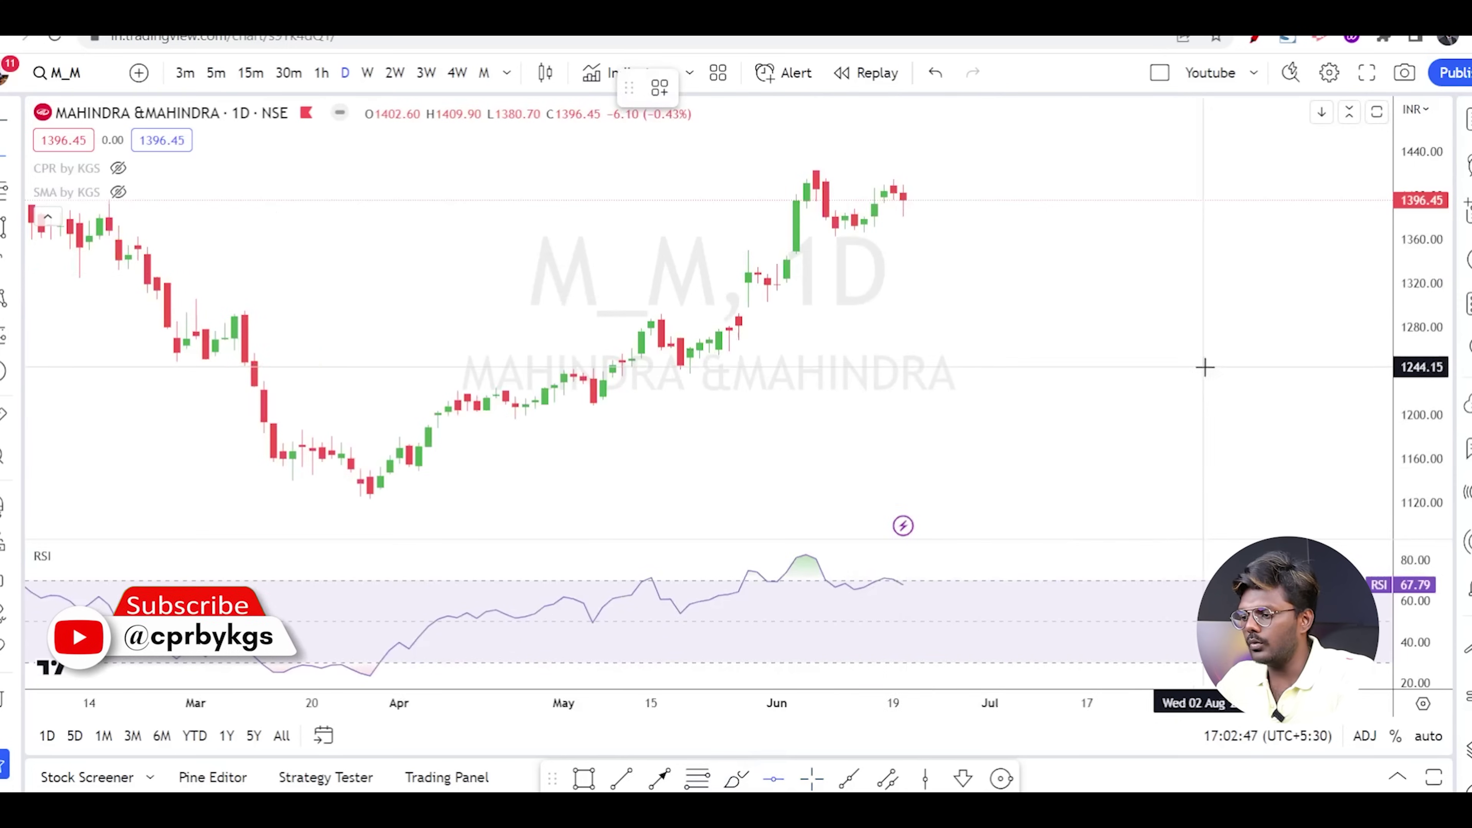
pyautogui.click(857, 168)
pyautogui.moveTo(1424, 370); pyautogui.dragTo(1277, 411)
pyautogui.click(773, 778)
pyautogui.click(988, 323)
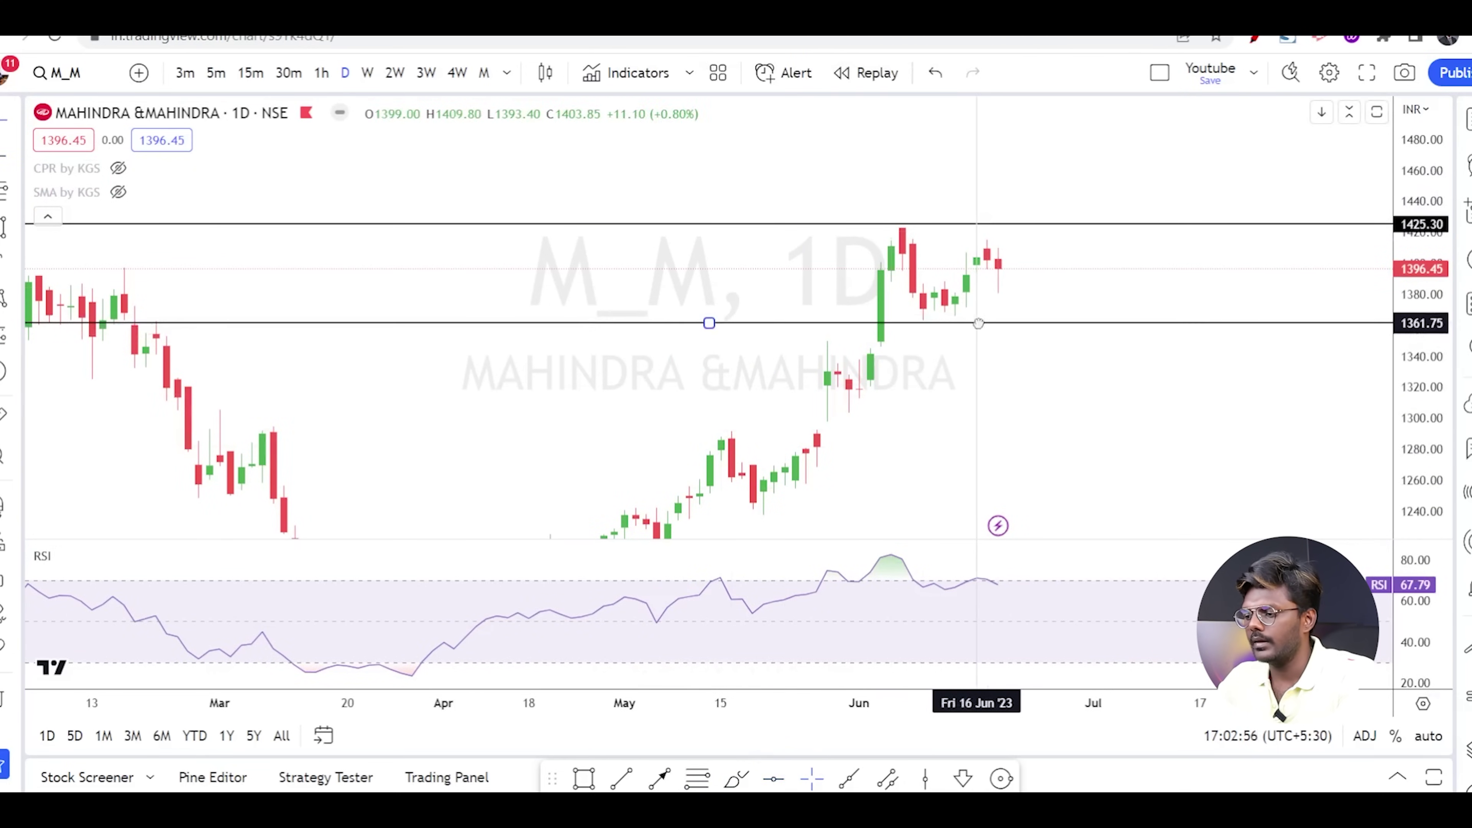
pyautogui.click(1038, 374)
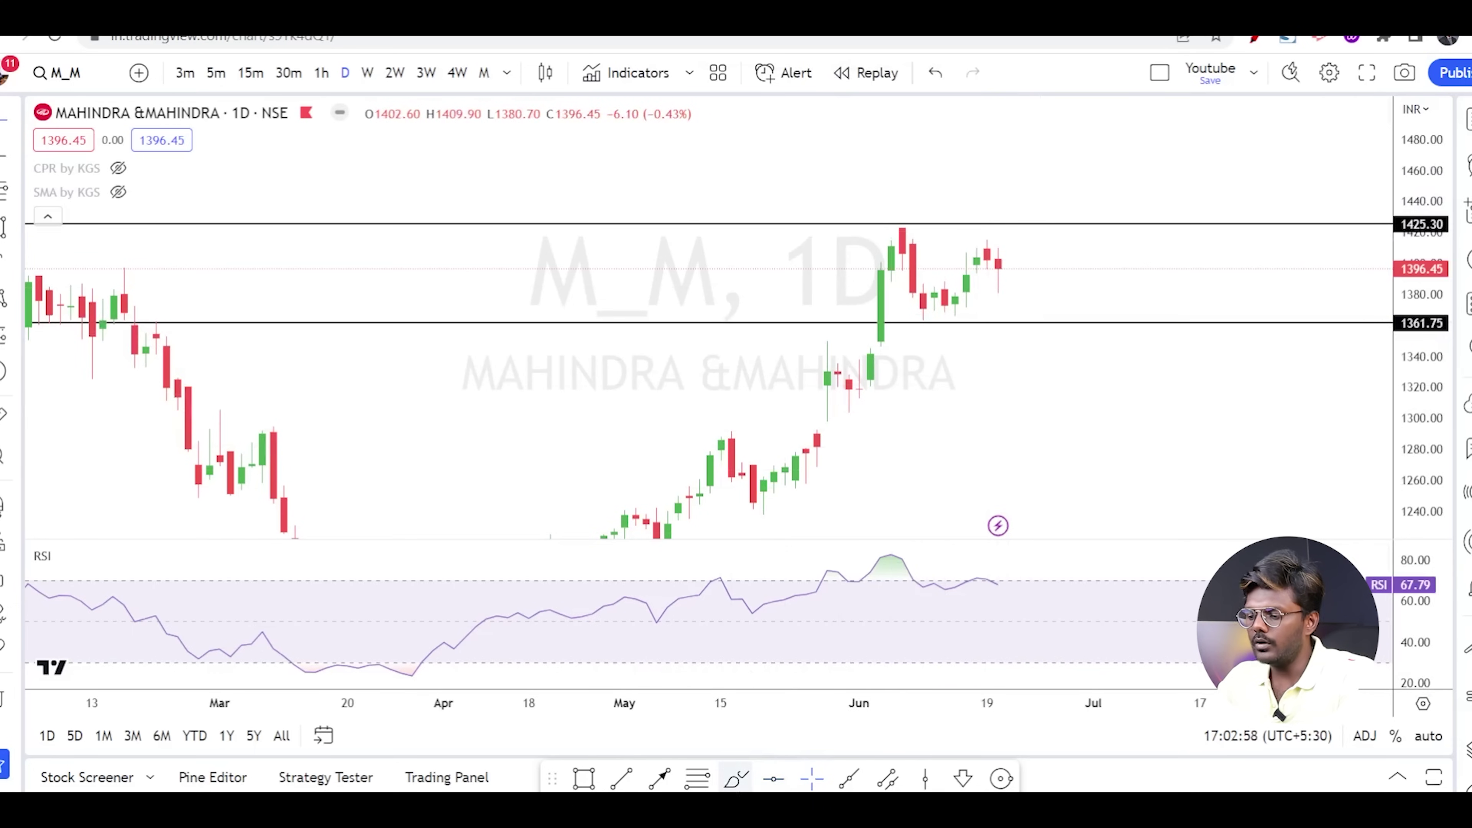
# Add a downward arrow above the 7 June high and an upward arrow below the 9 June low
pyautogui.click(658, 778)
pyautogui.click(902, 179)
pyautogui.click(902, 210)
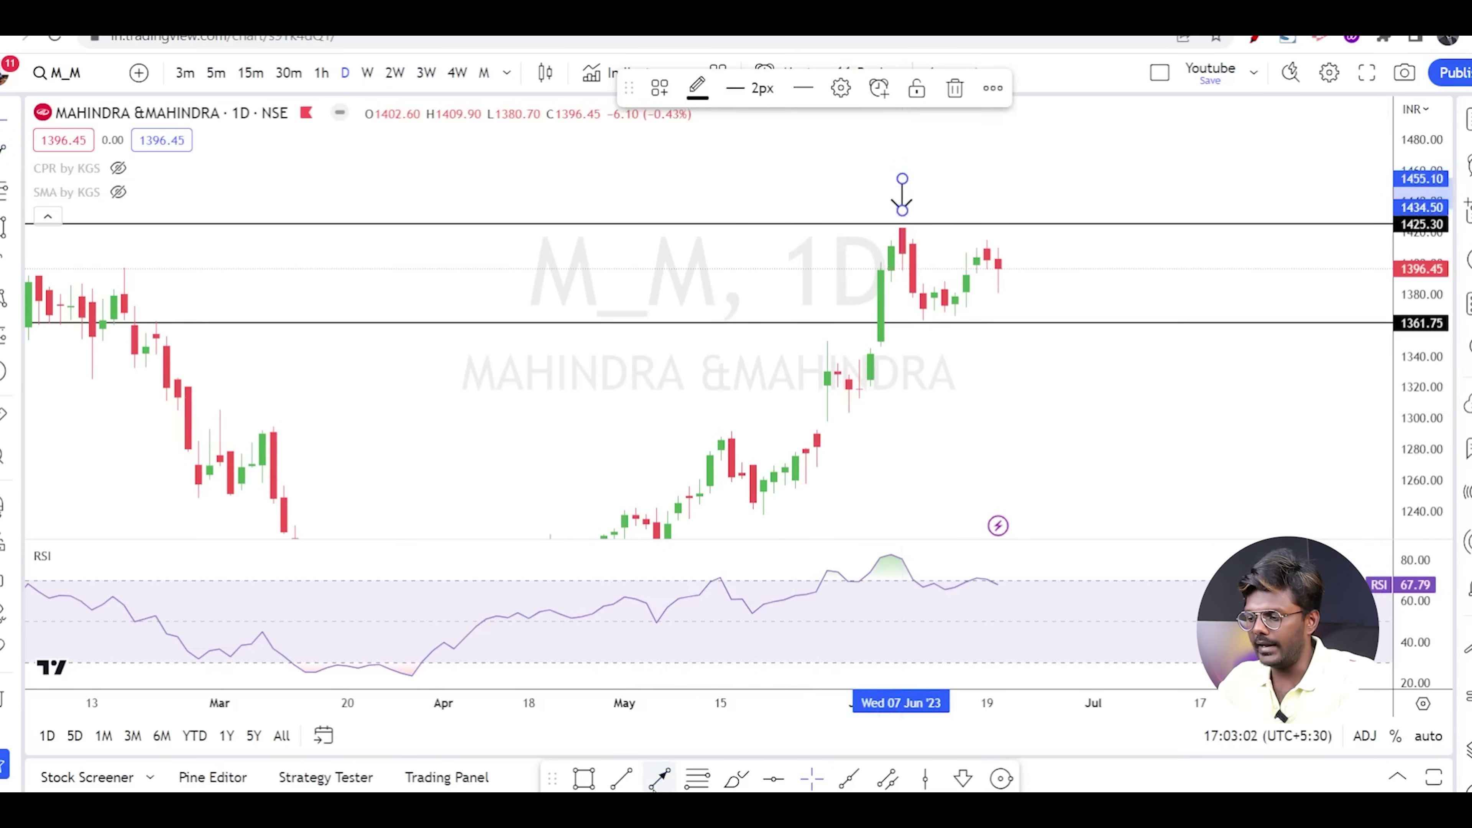
pyautogui.click(901, 432)
pyautogui.click(926, 359)
pyautogui.click(922, 329)
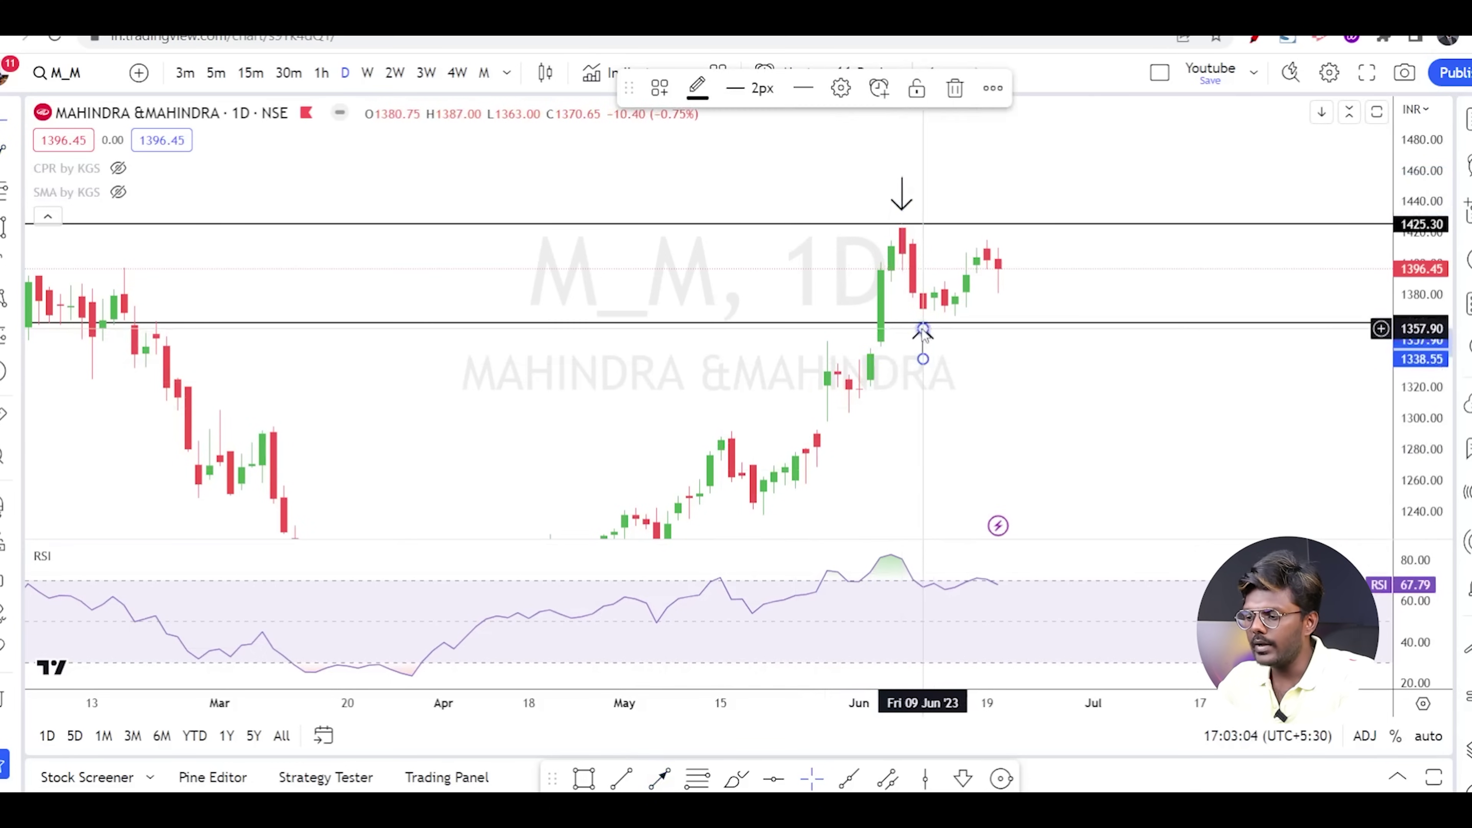
pyautogui.click(627, 322)
# Switch the chart to the 1-hour timeframe and rescale it so the marked price range fills the view
pyautogui.click(322, 72)
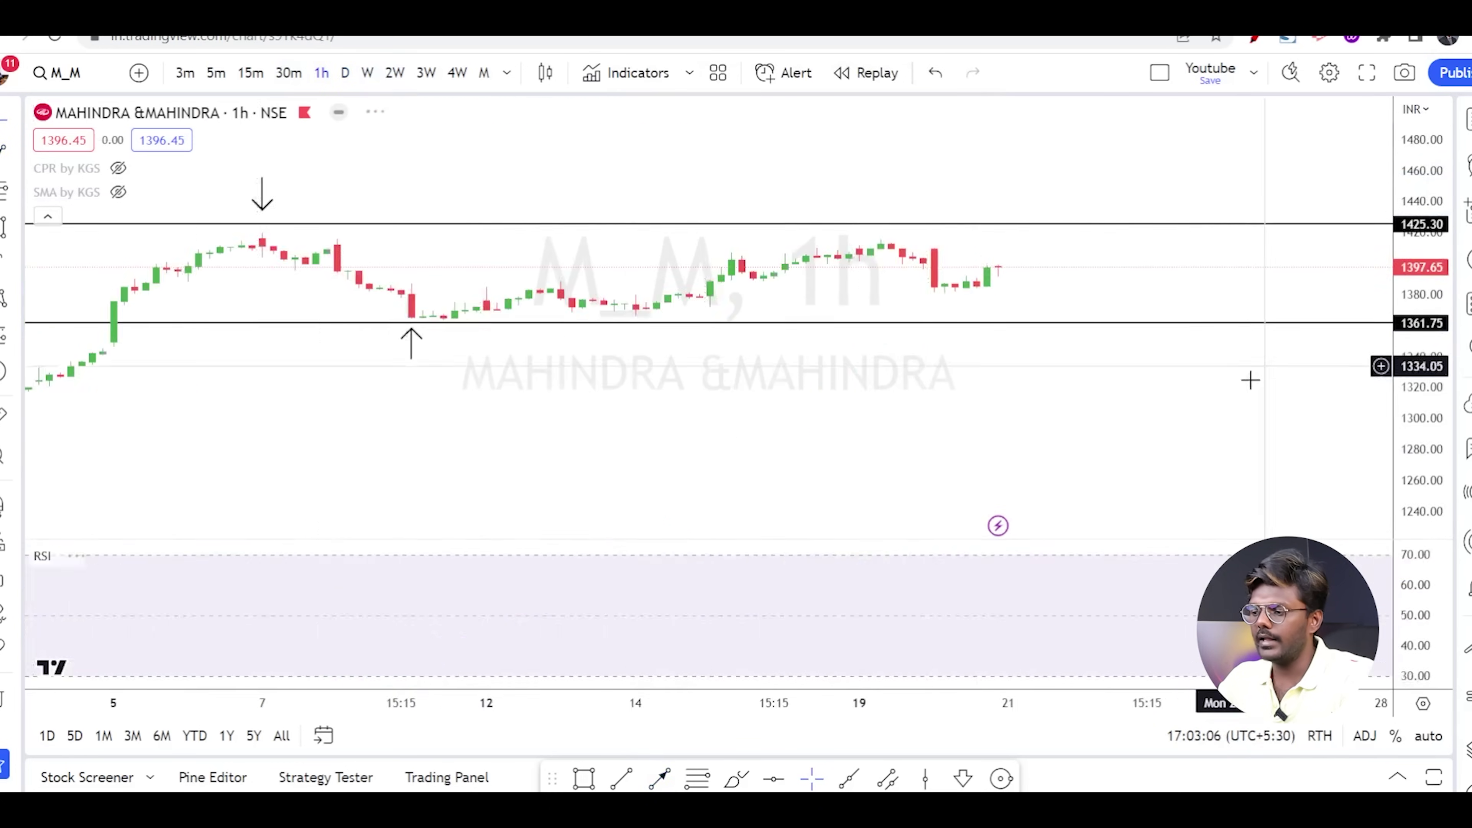
pyautogui.moveTo(1422, 490); pyautogui.dragTo(1316, 325)
pyautogui.scroll(5, 1291, 250)
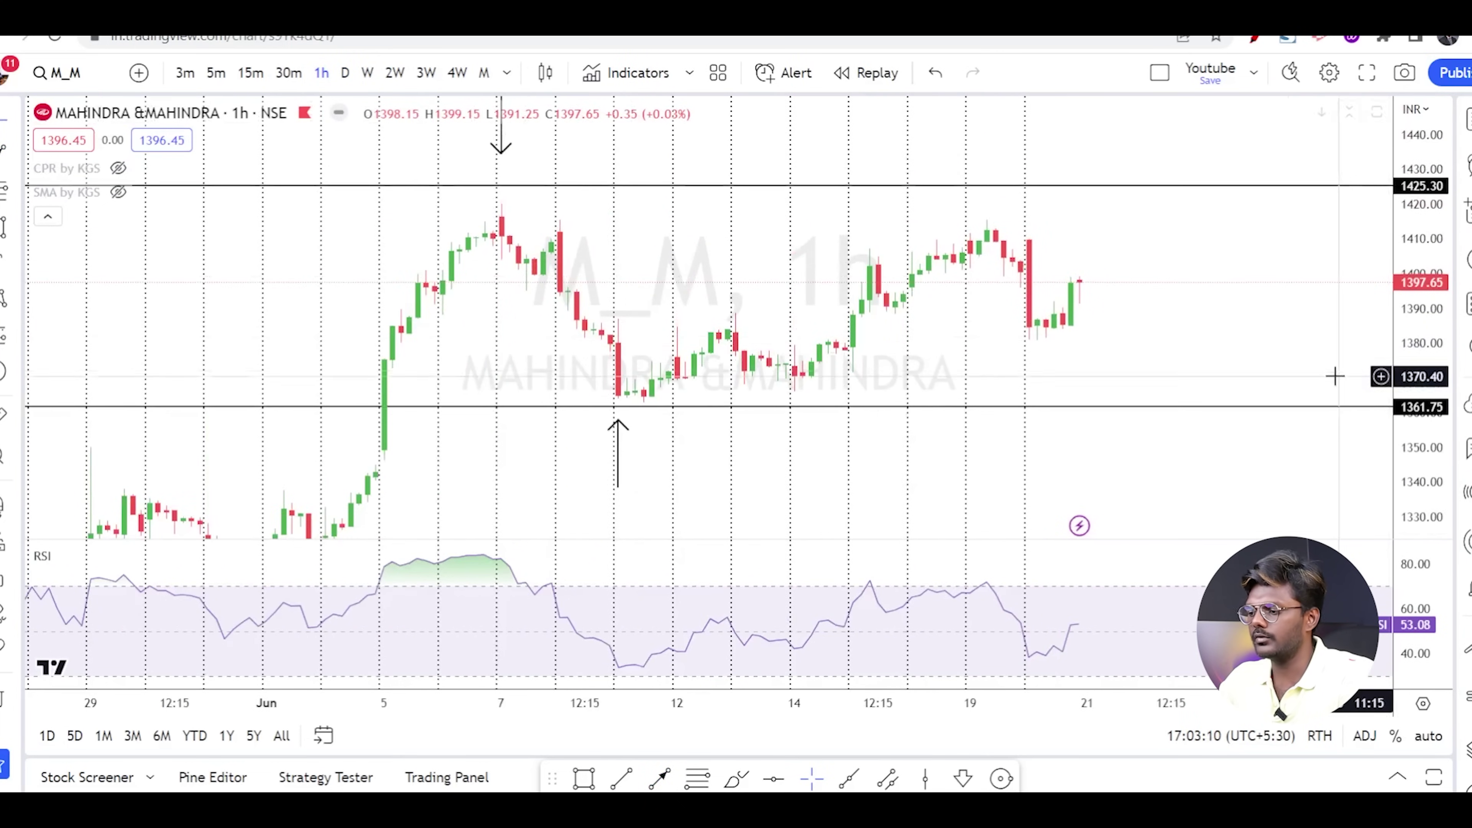
pyautogui.moveTo(1435, 324); pyautogui.dragTo(1439, 334)
# Draw horizontal lines at 1414.25 and 1380.80 on the 19 June high and the low following it
pyautogui.click(773, 777)
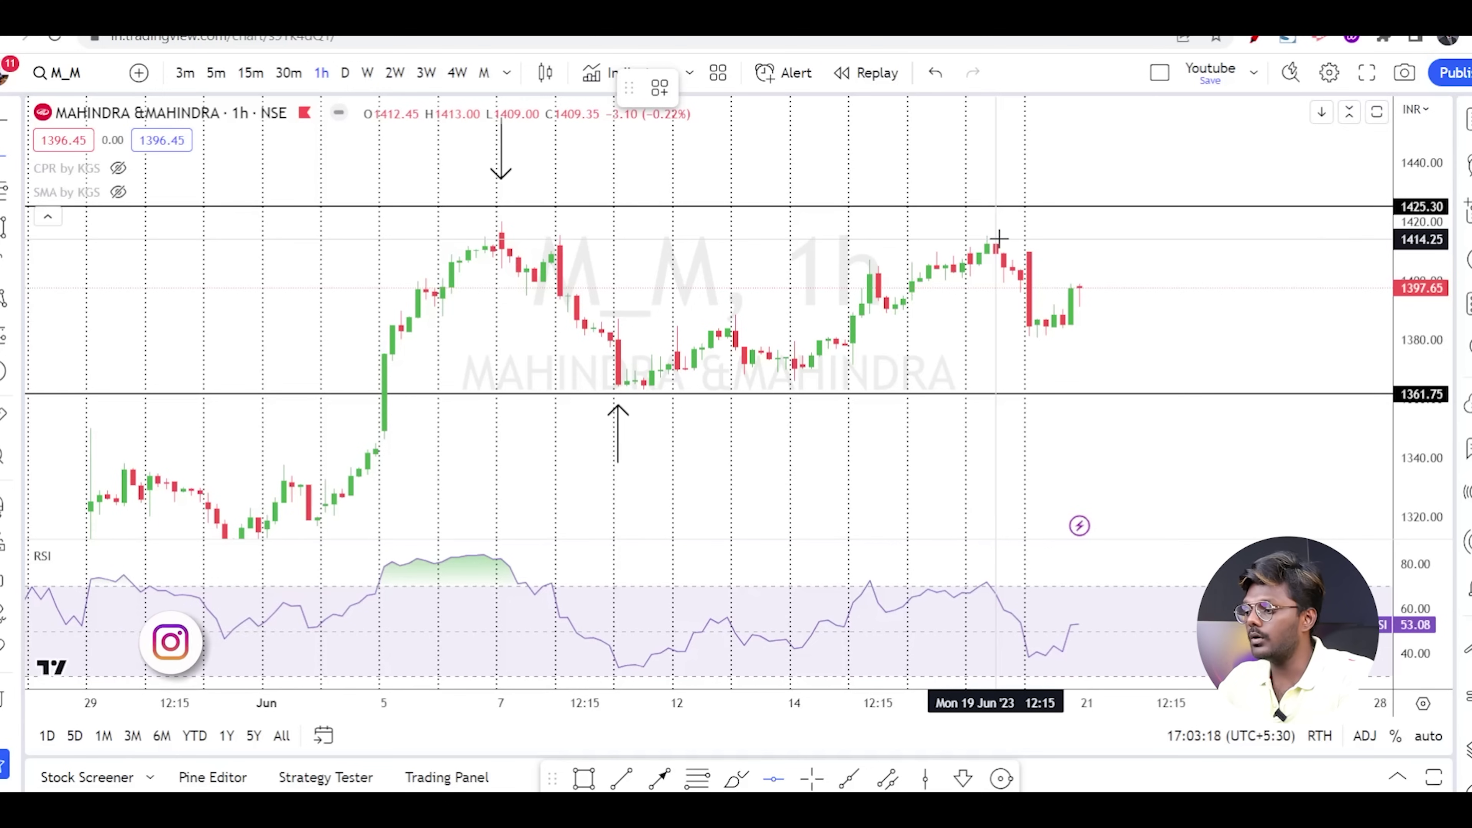
pyautogui.click(998, 237)
pyautogui.hotkey('alt', 'h')
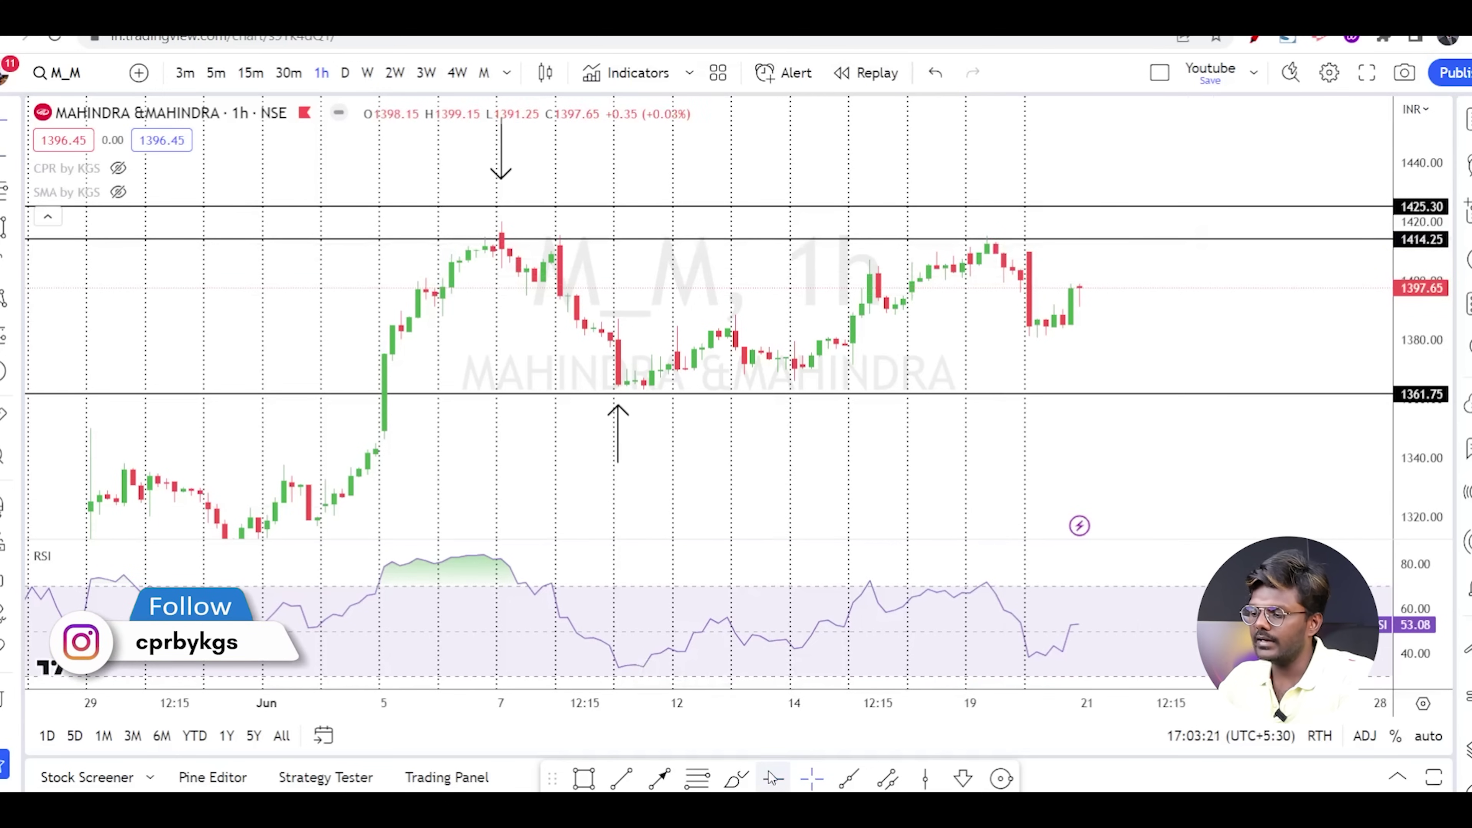
pyautogui.click(1070, 337)
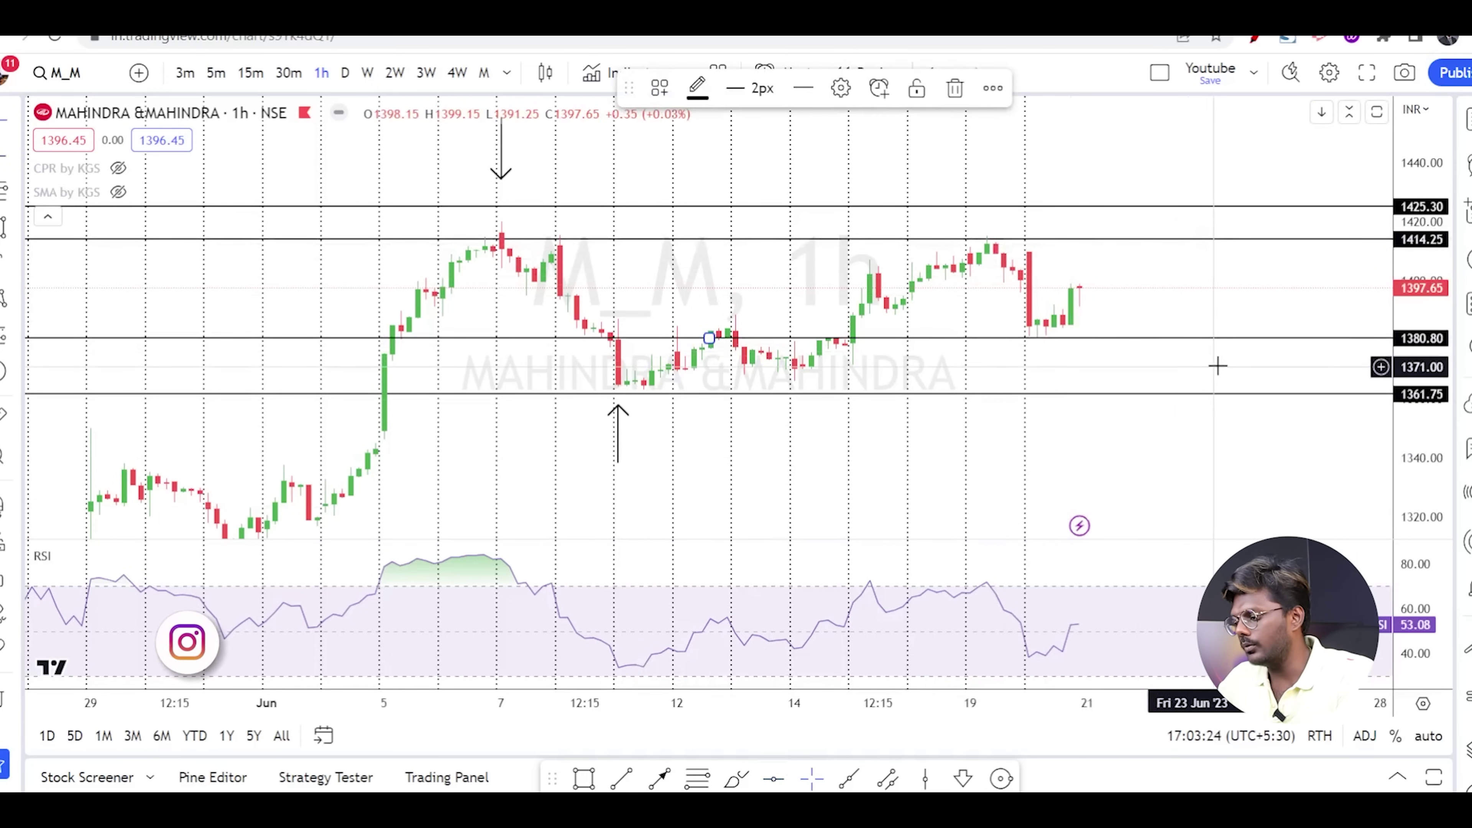
pyautogui.moveTo(1217, 365); pyautogui.dragTo(1160, 407)
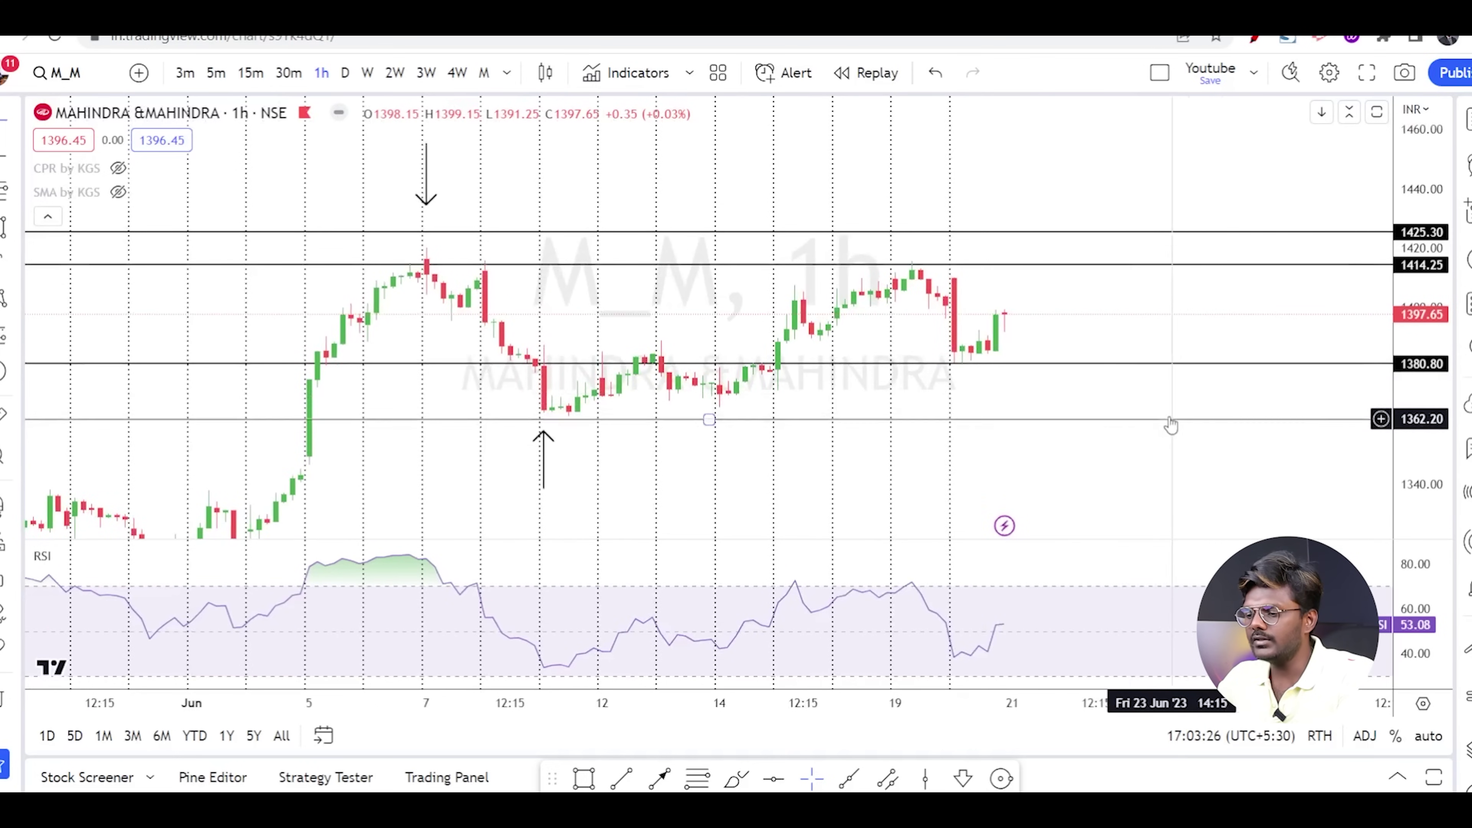
pyautogui.moveTo(1419, 406)
pyautogui.mouseDown()
pyautogui.moveTo(1418, 380)
pyautogui.moveTo(1418, 423)
pyautogui.mouseUp()
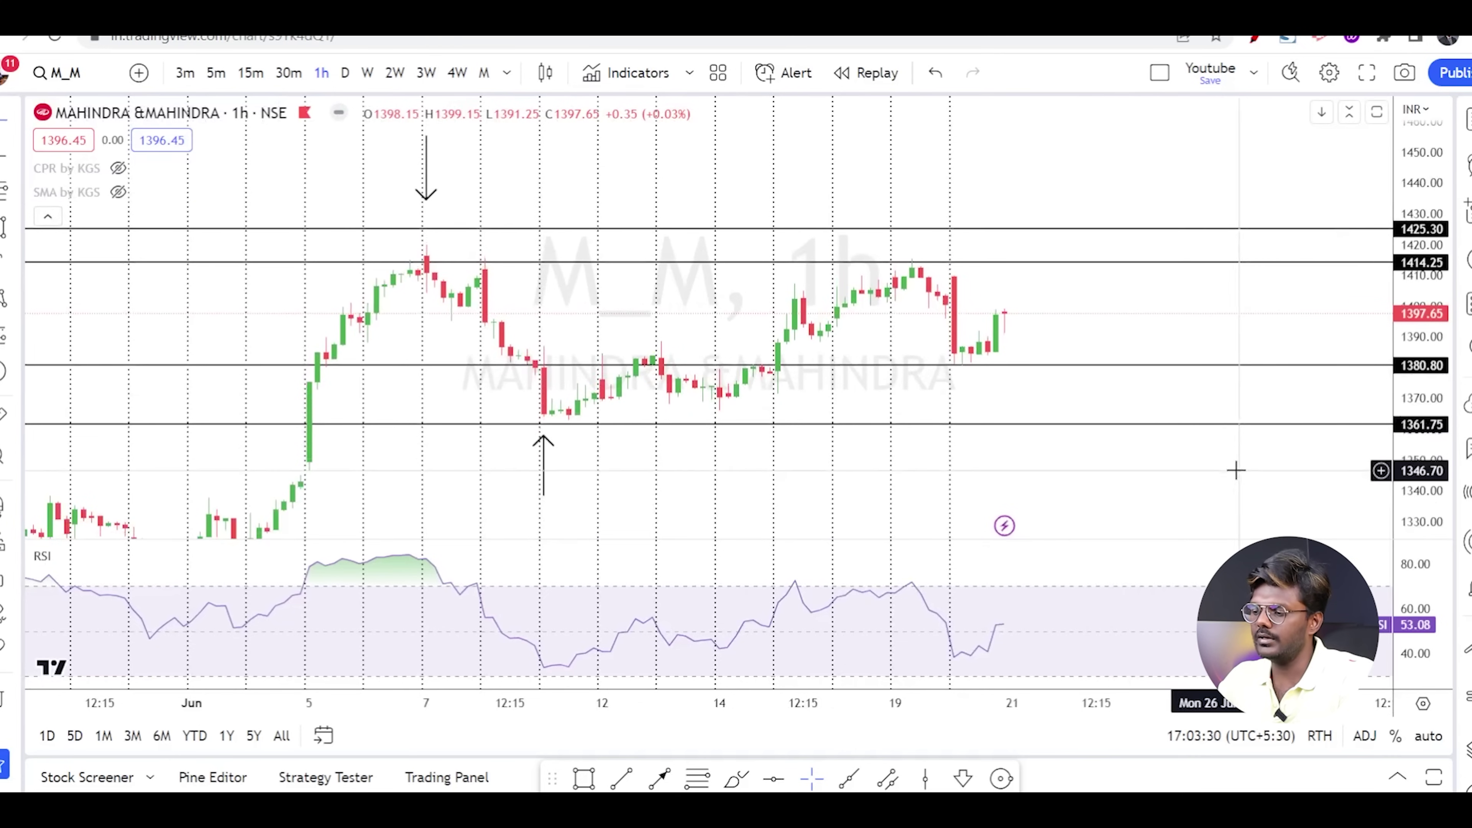
pyautogui.scroll(-2, 1229, 470)
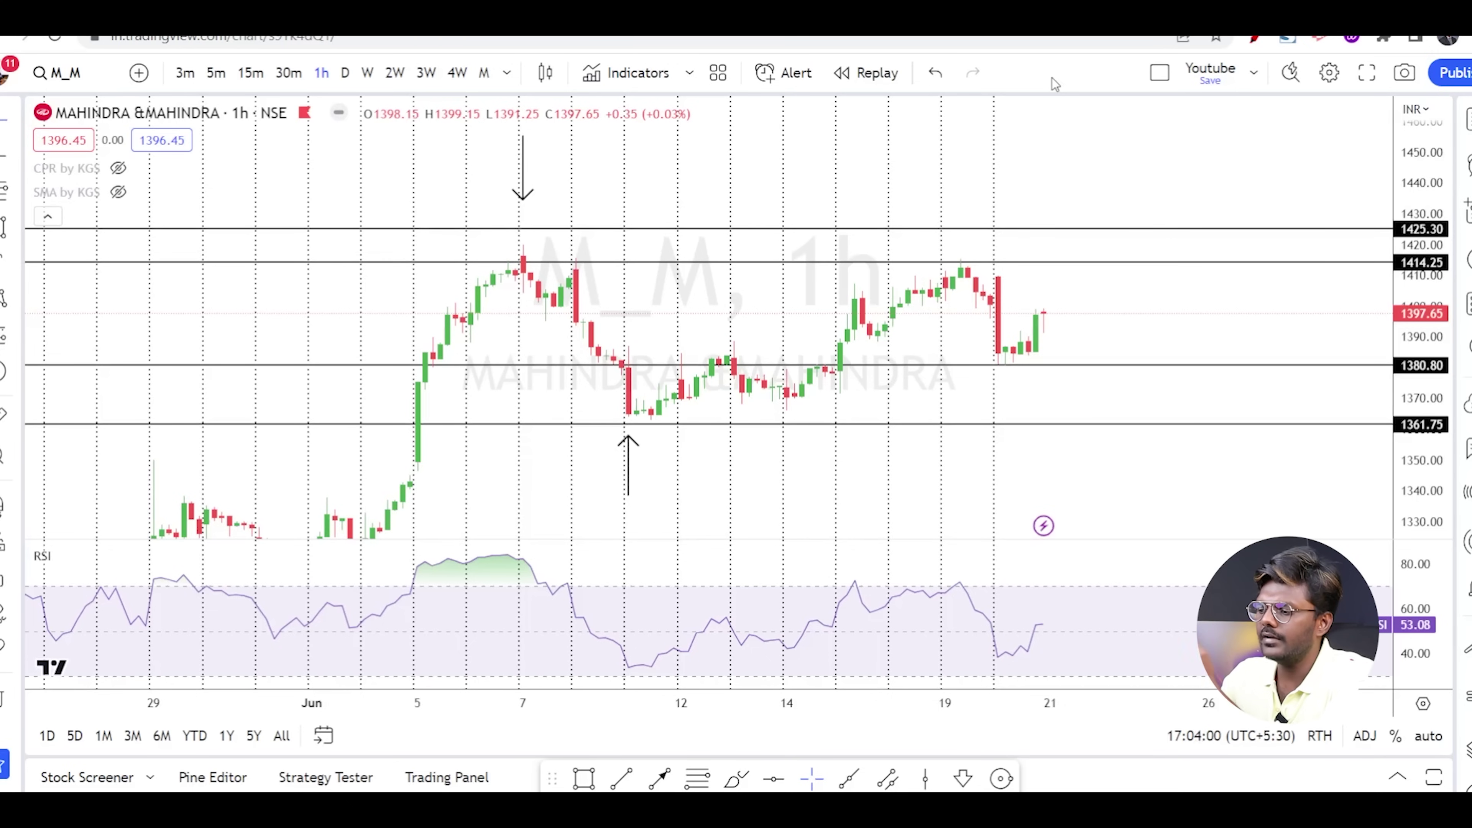
# Sketch a red cup-and-handle shape with its neckline and an upward breakout arrow over the candles, and close the annotation overlay
pyautogui.click(1255, 38)
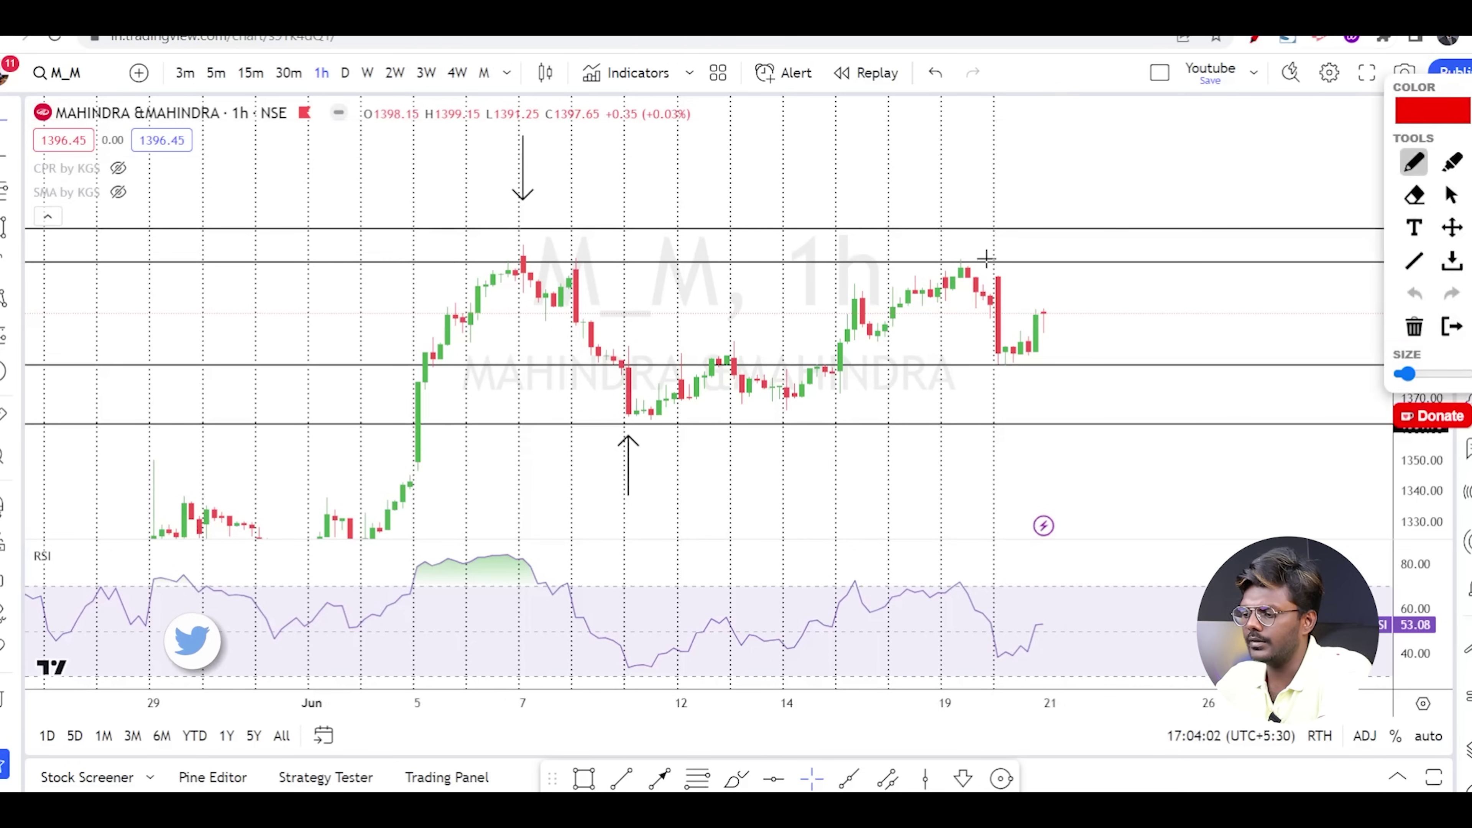
pyautogui.moveTo(544, 266)
pyautogui.mouseDown()
pyautogui.moveTo(551, 316)
pyautogui.moveTo(733, 413)
pyautogui.moveTo(913, 287)
pyautogui.moveTo(1014, 336)
pyautogui.moveTo(1072, 289)
pyautogui.moveTo(1078, 264)
pyautogui.mouseUp()
pyautogui.moveTo(501, 265)
pyautogui.mouseDown()
pyautogui.moveTo(1141, 262)
pyautogui.moveTo(1133, 186)
pyautogui.moveTo(1119, 200)
pyautogui.moveTo(1153, 204)
pyautogui.mouseUp()
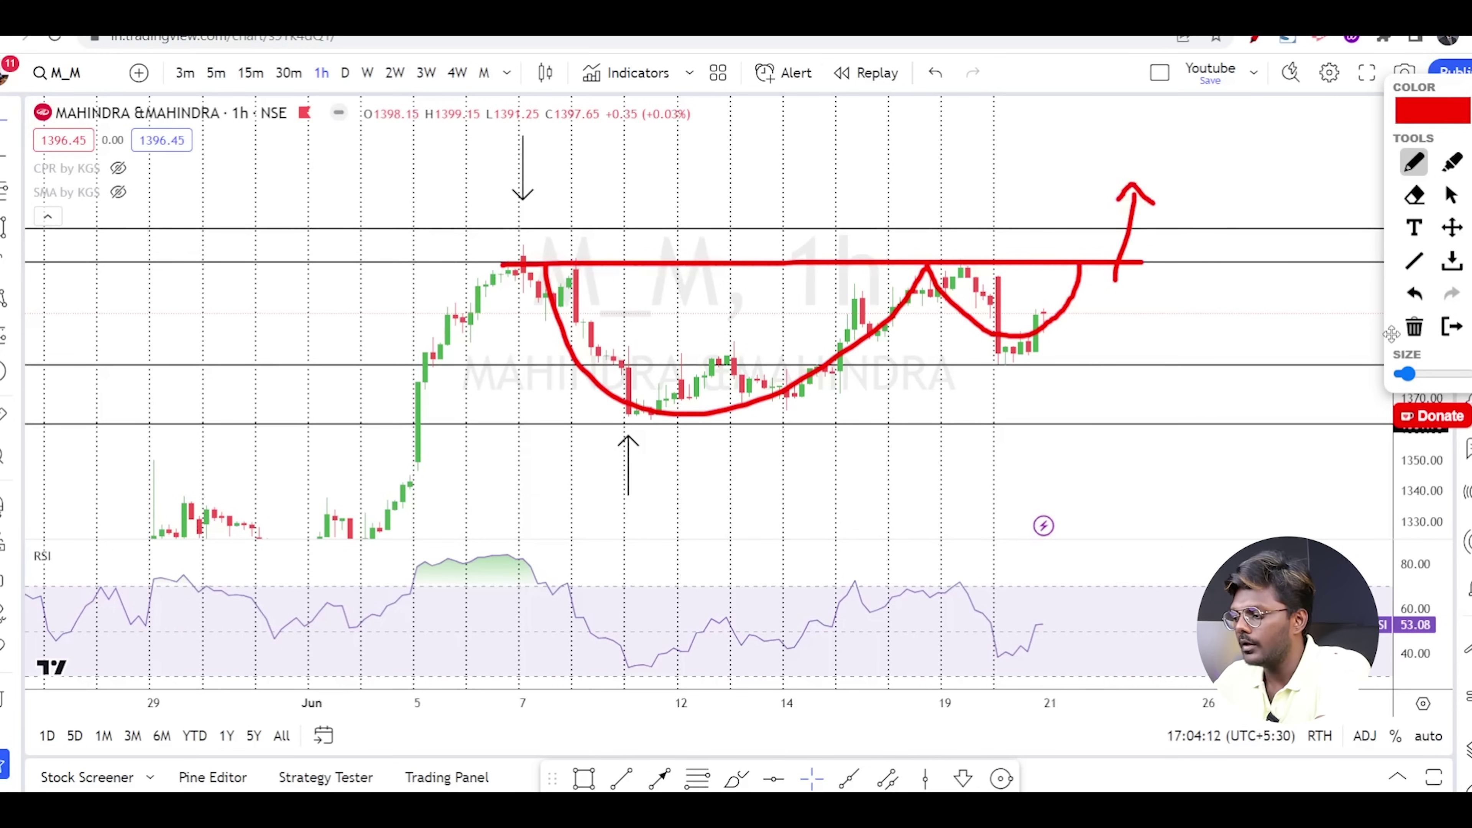
pyautogui.click(1452, 326)
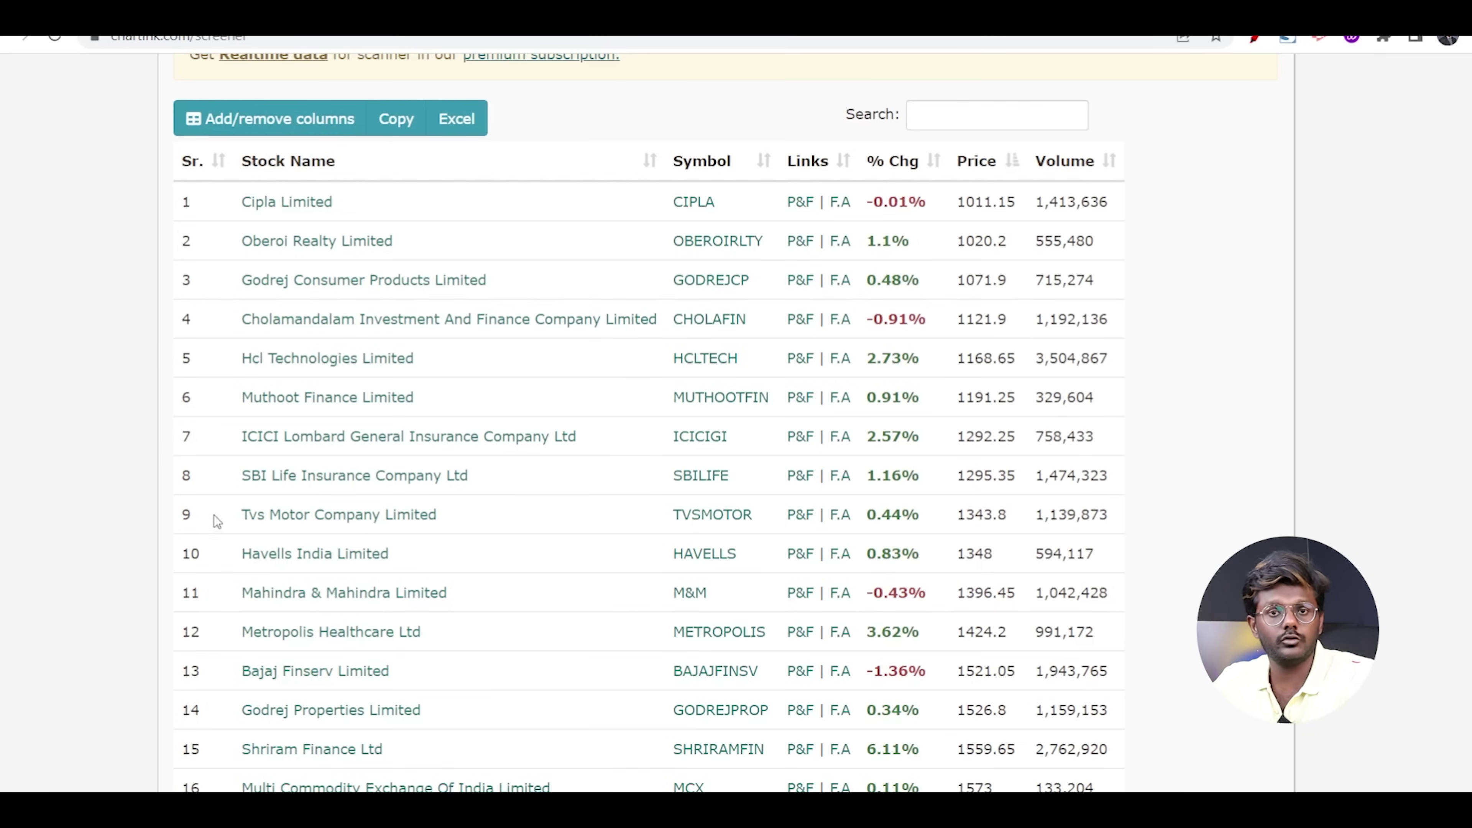
# Return to the Chartink screener, try to save the scan, and reload the page to clear all filters
pyautogui.scroll(8, 35, 426)
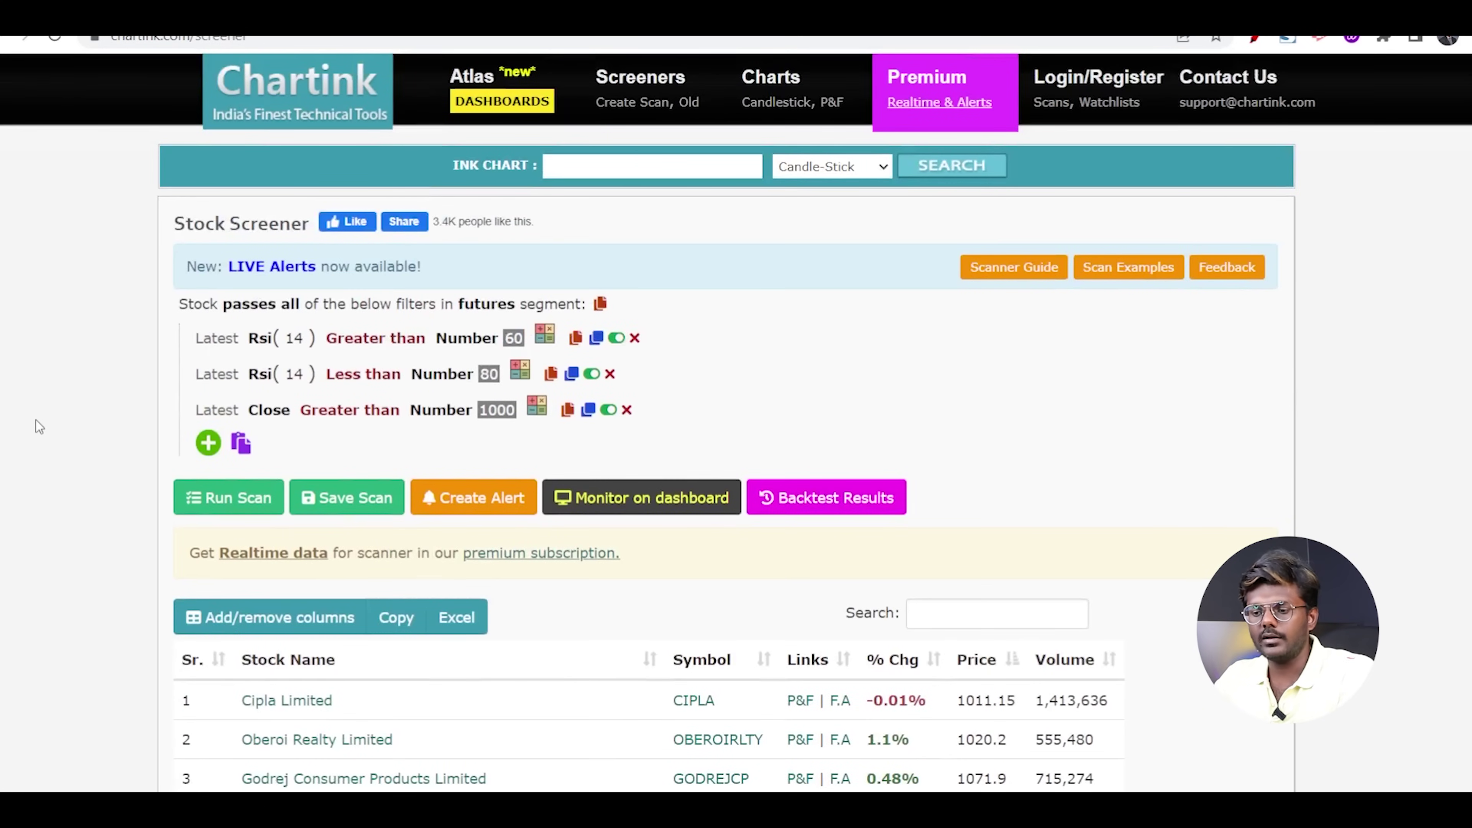
pyautogui.click(345, 509)
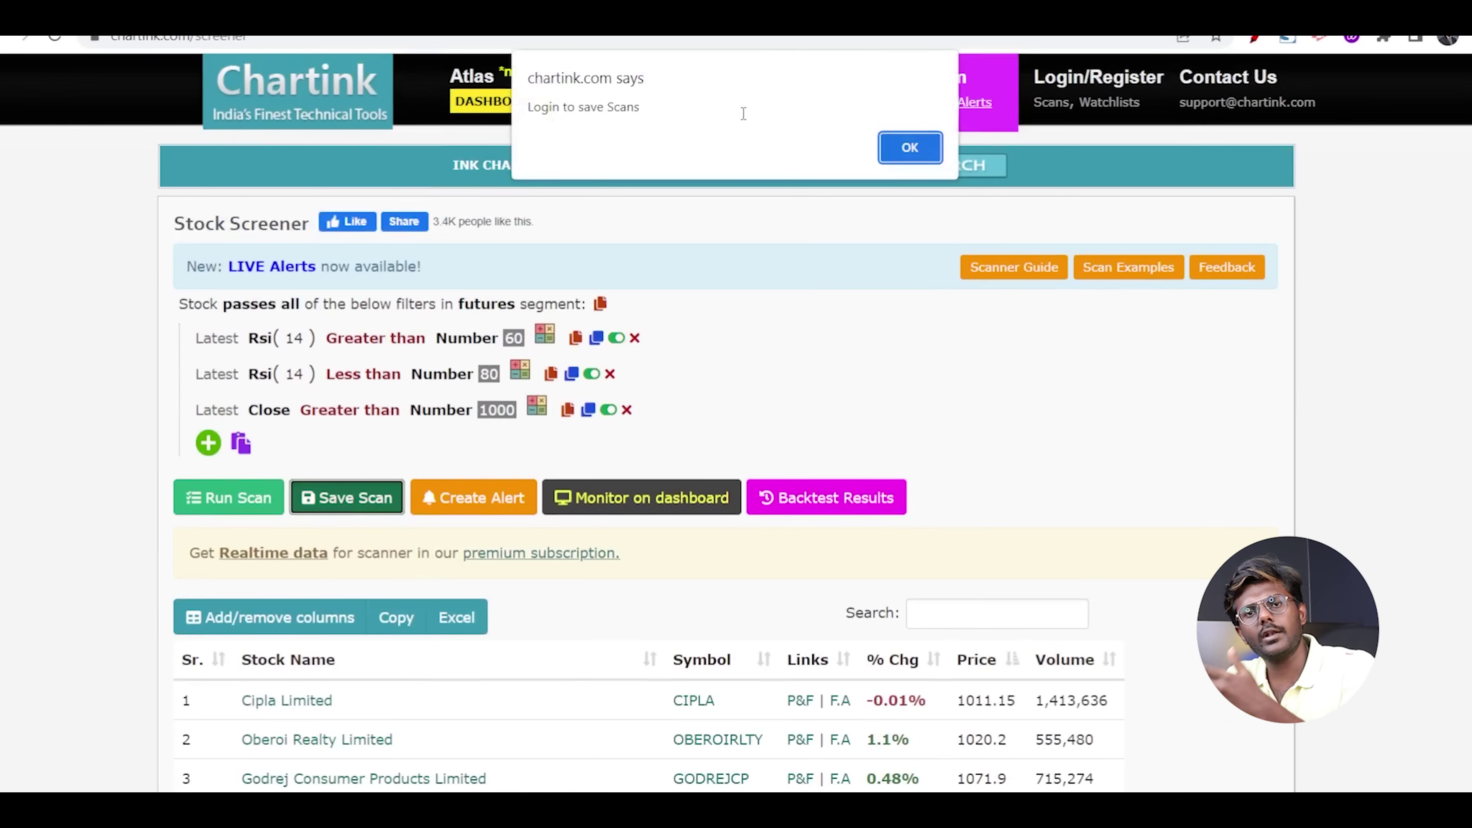
pyautogui.click(919, 159)
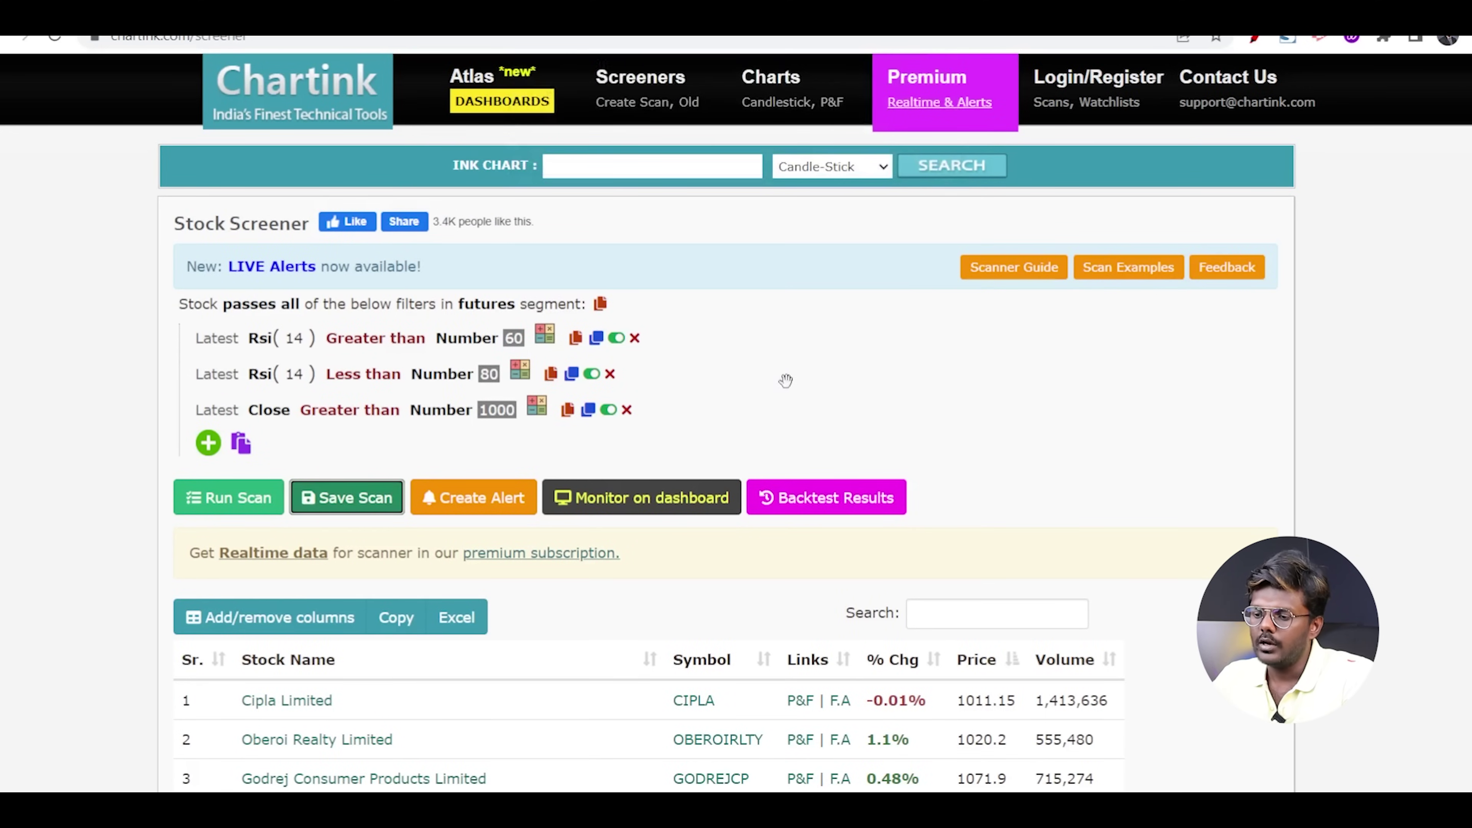
pyautogui.click(54, 36)
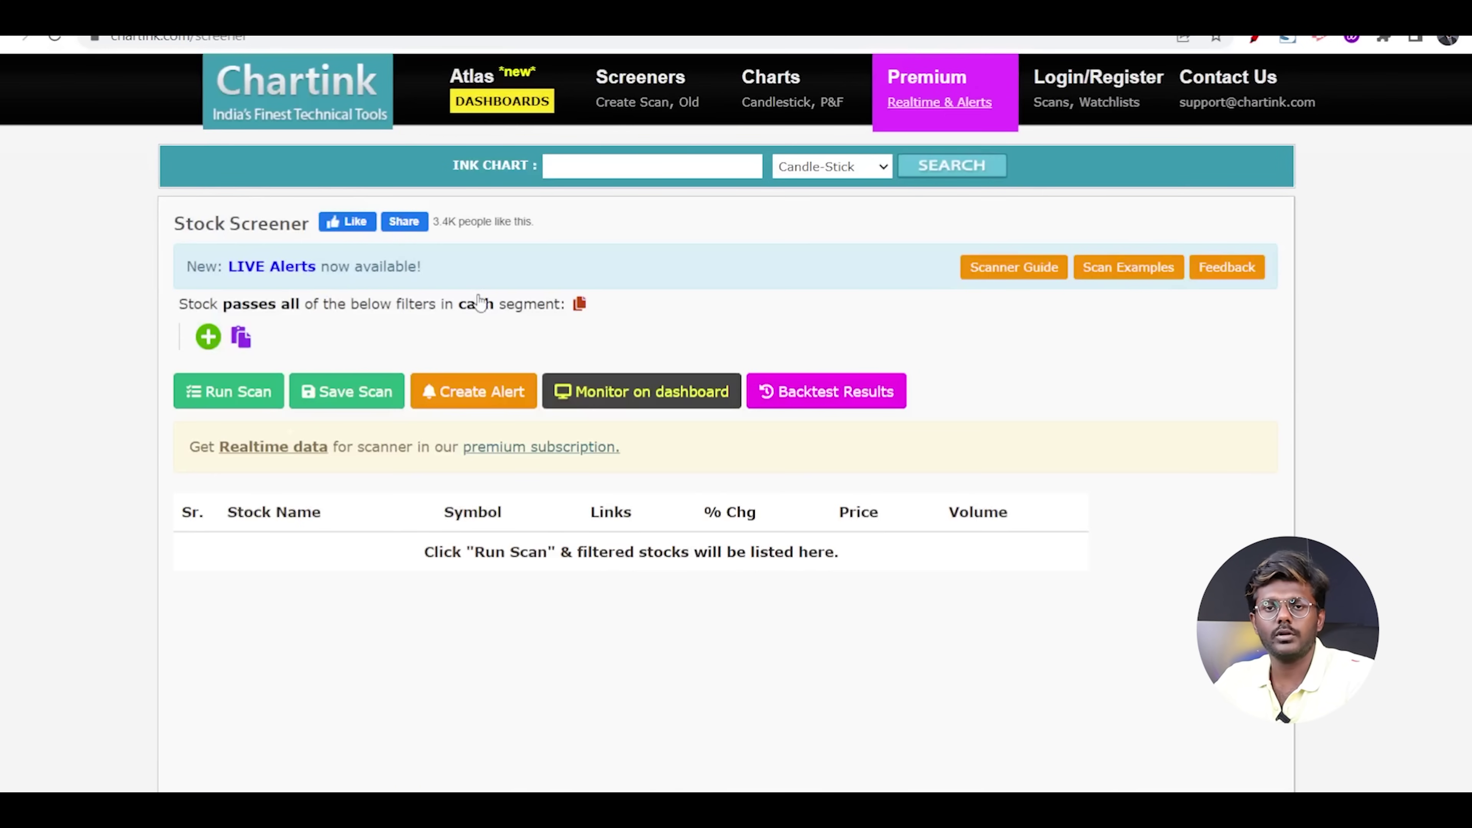
# Set the scan segment to futures and add a filter for latest Volume greater than 1 day ago Volume
pyautogui.click(479, 303)
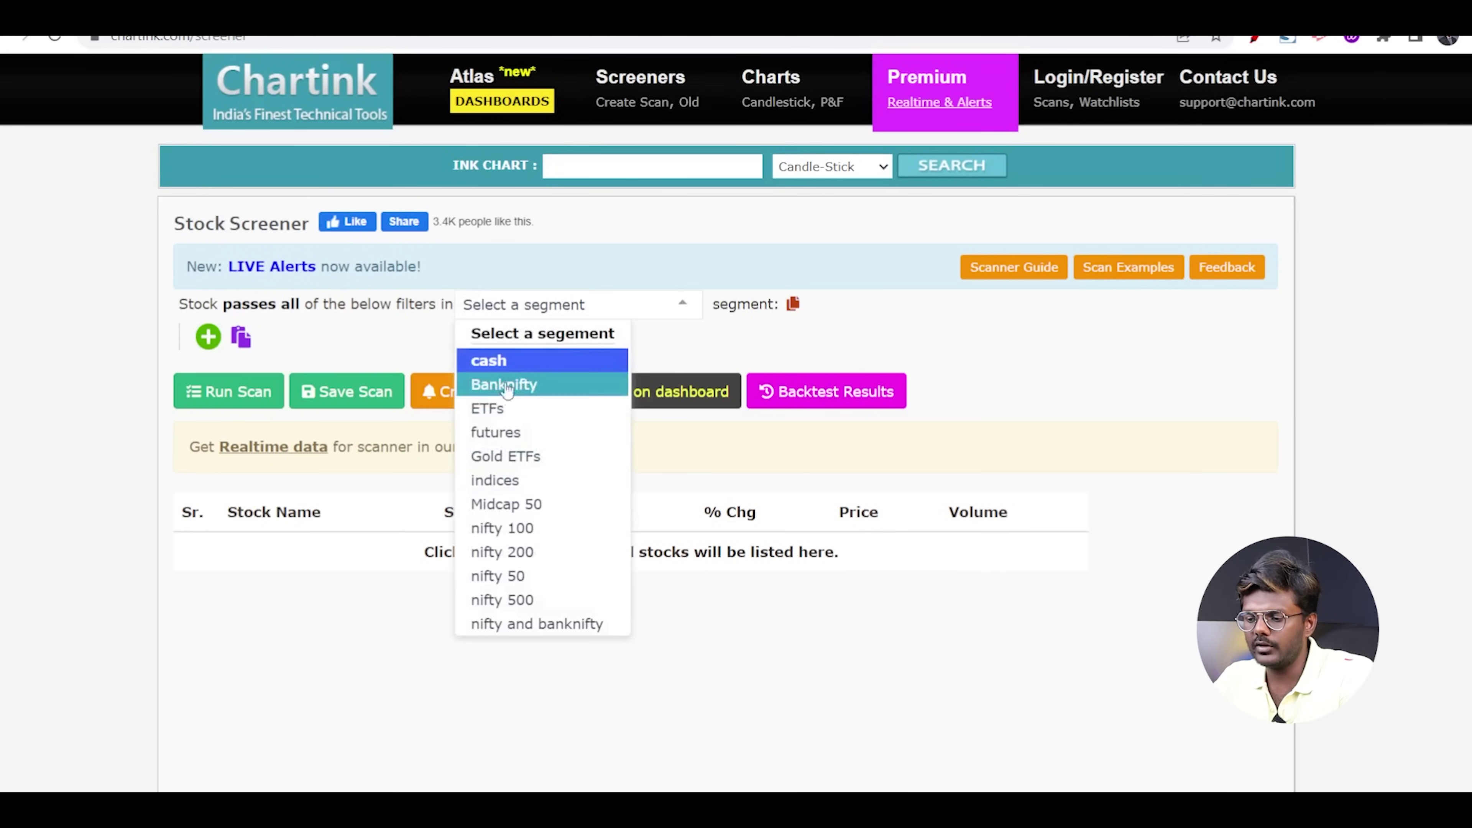
pyautogui.click(513, 432)
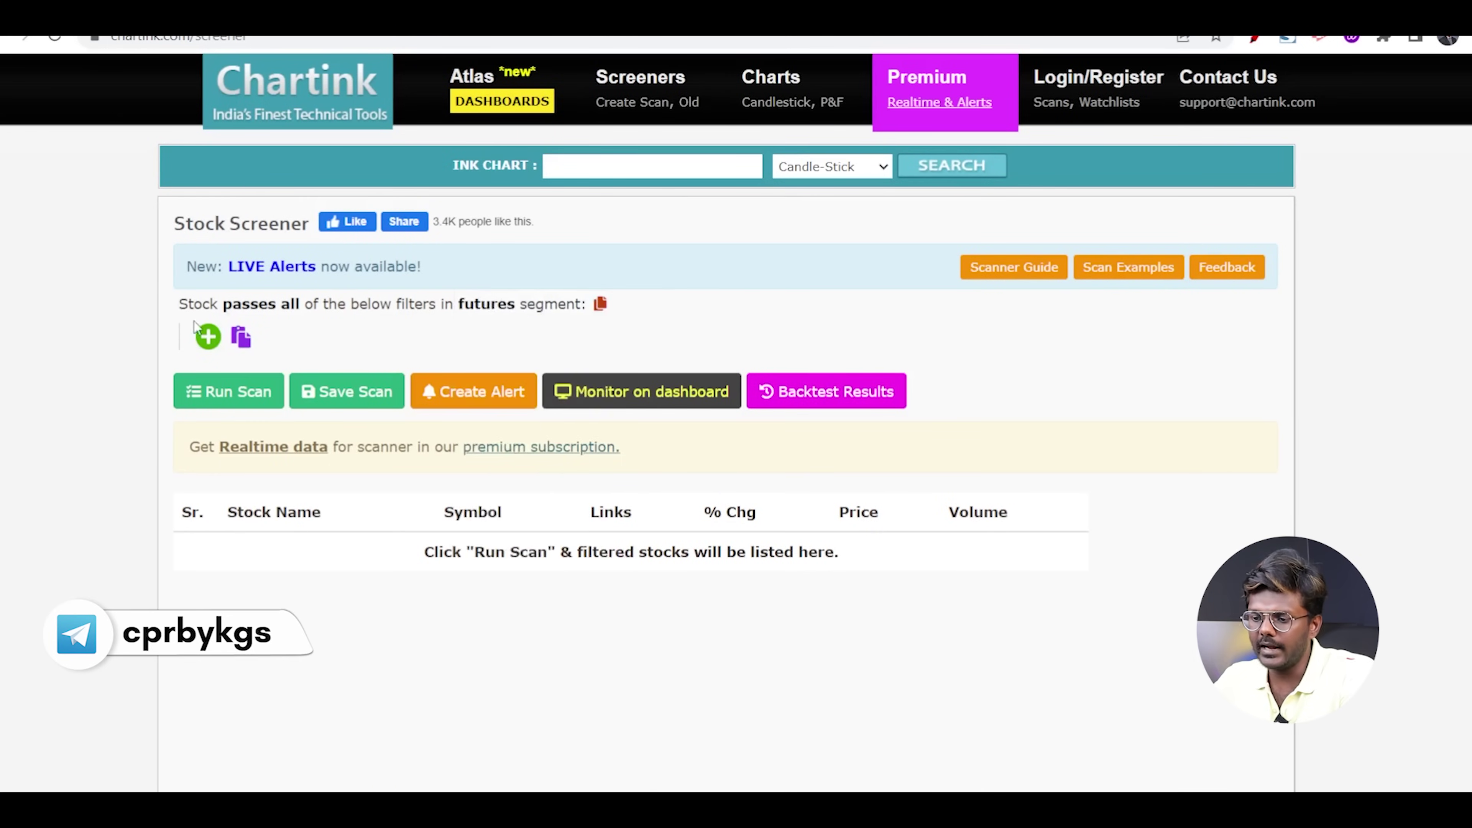
pyautogui.click(203, 346)
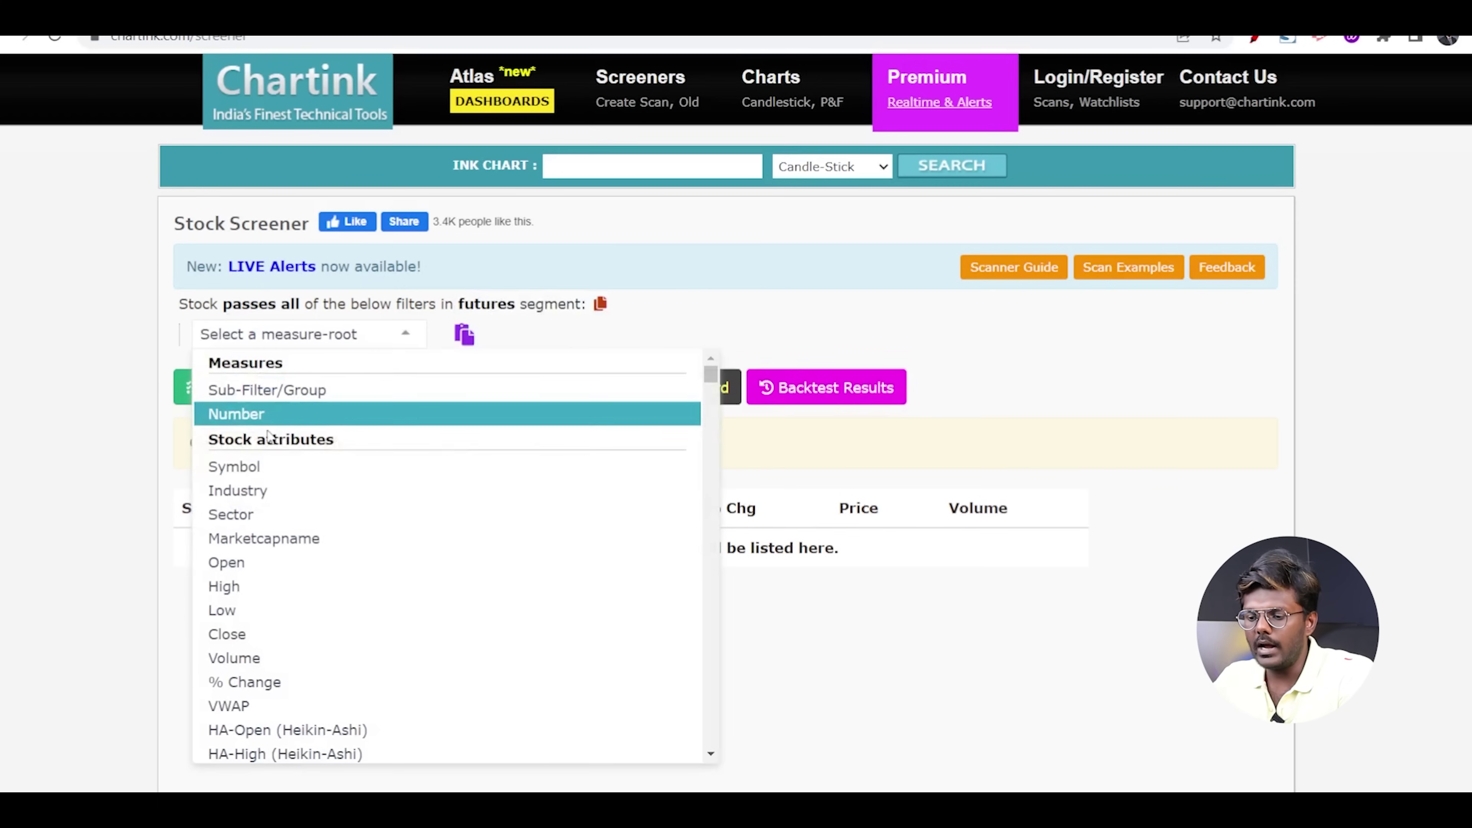
pyautogui.click(255, 657)
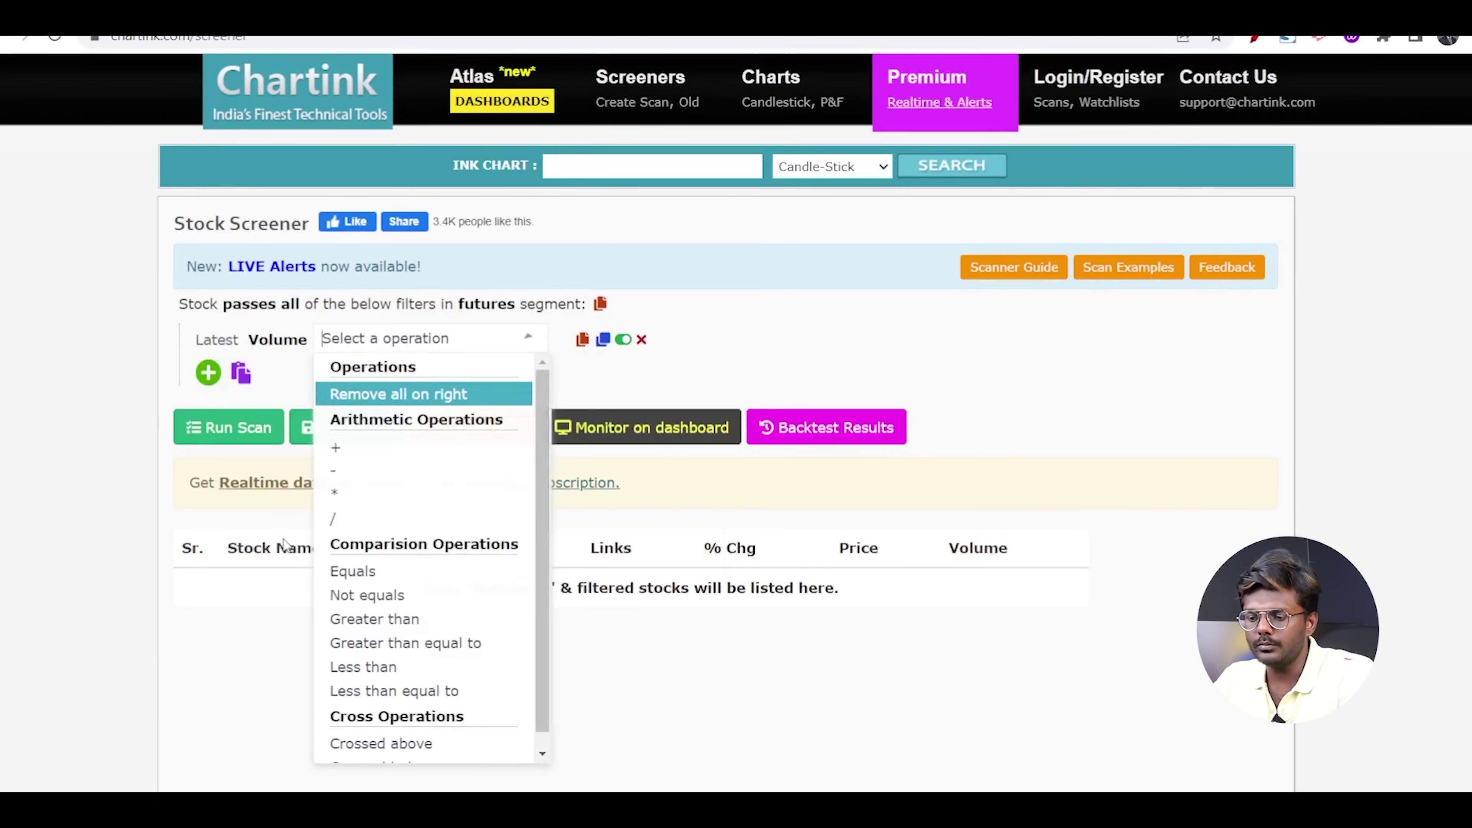
pyautogui.click(400, 618)
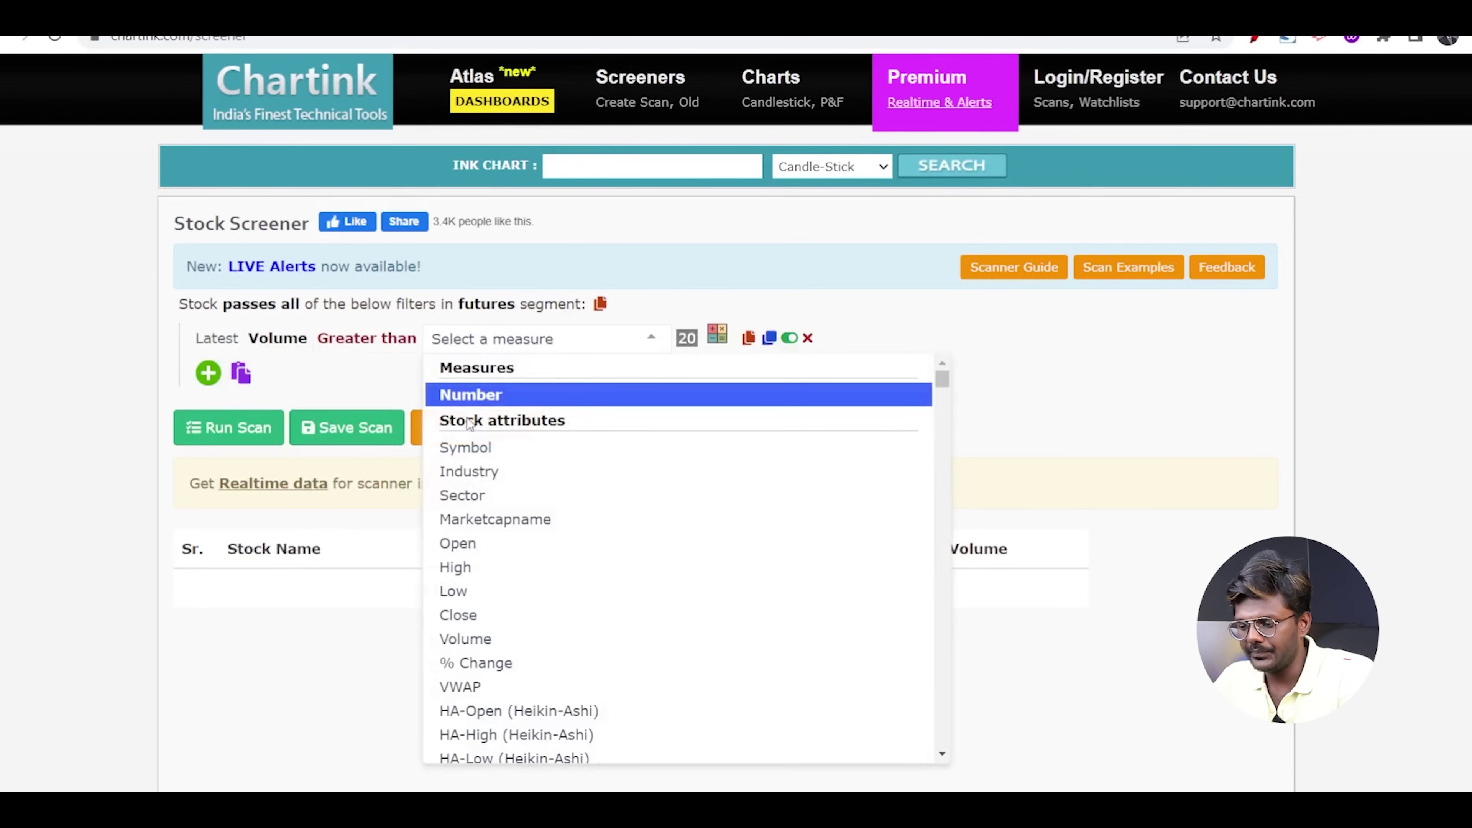
pyautogui.click(461, 638)
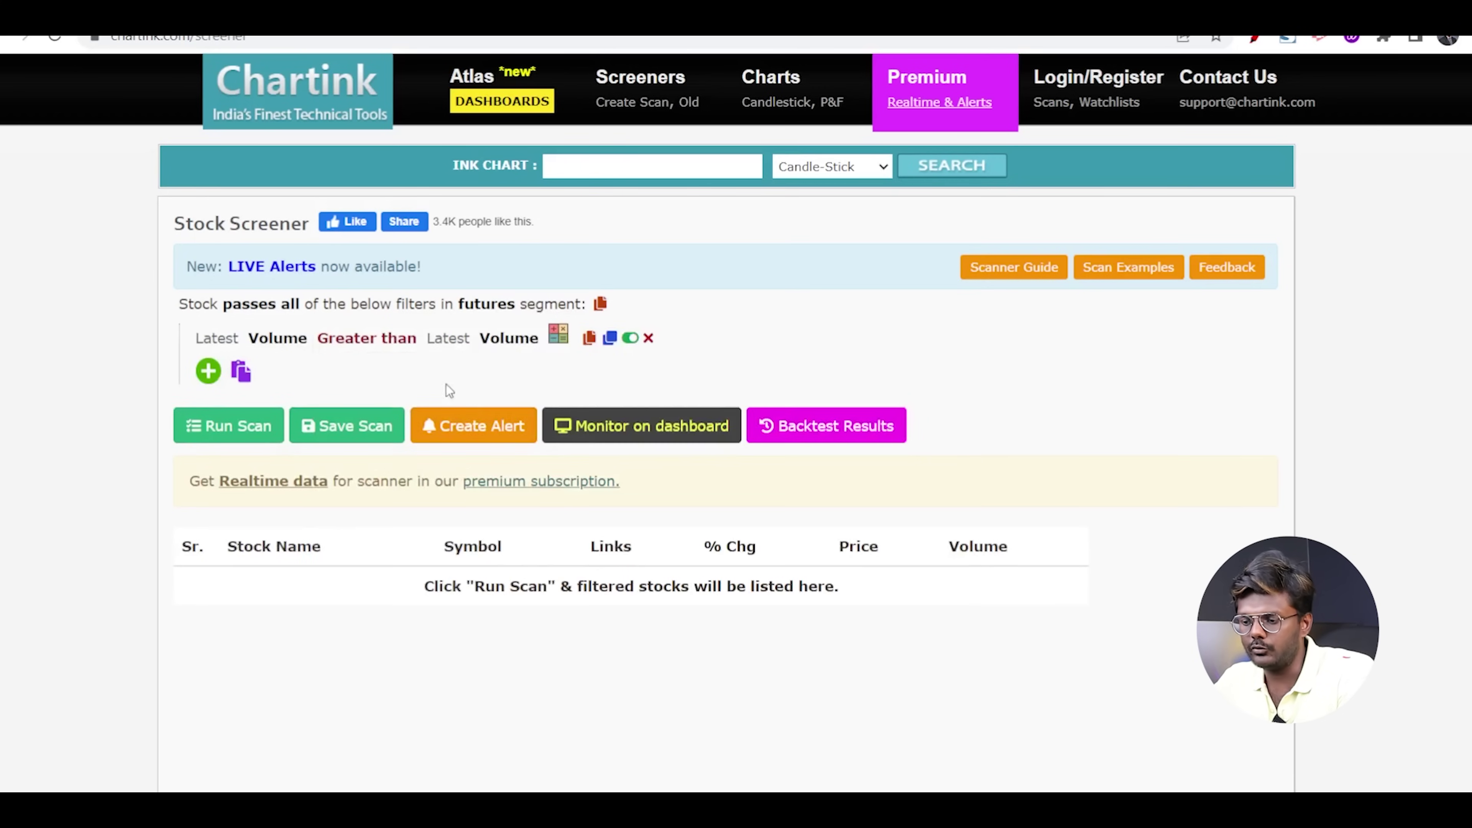
pyautogui.click(453, 341)
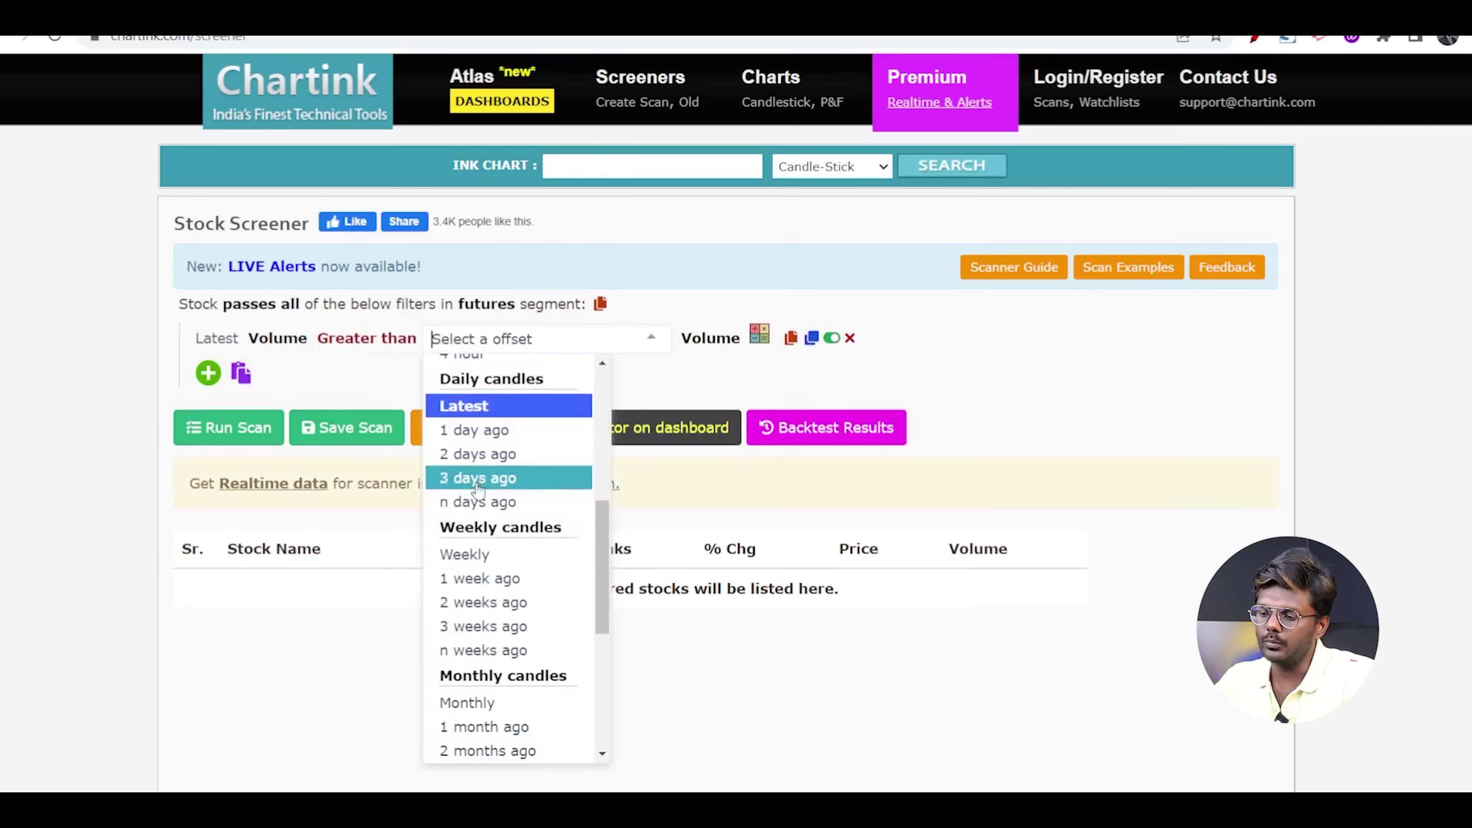
pyautogui.click(472, 429)
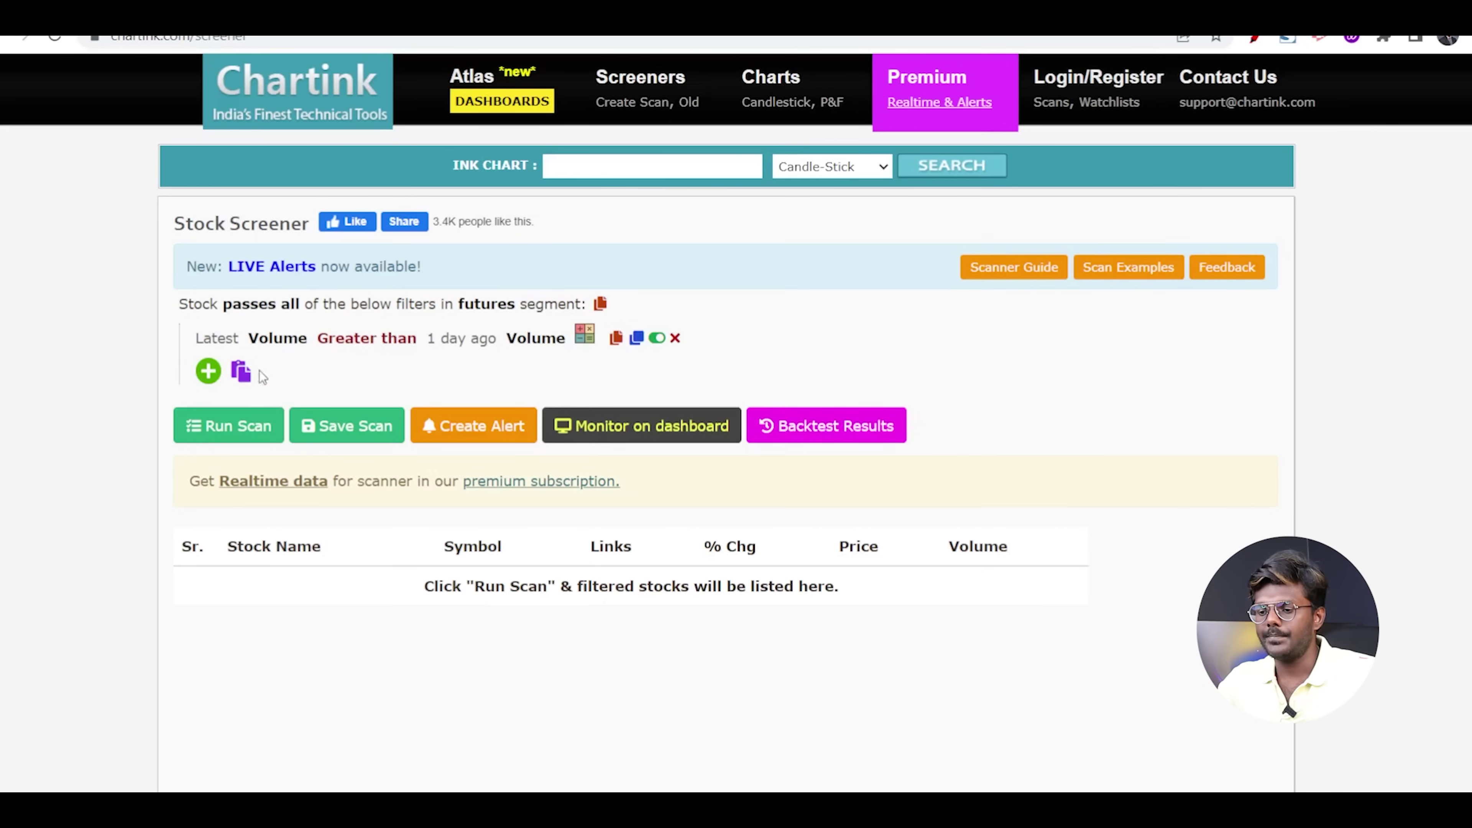
# Run the volume scan and look through the first page of filtered stocks
pyautogui.click(204, 425)
pyautogui.scroll(-15, 678, 406)
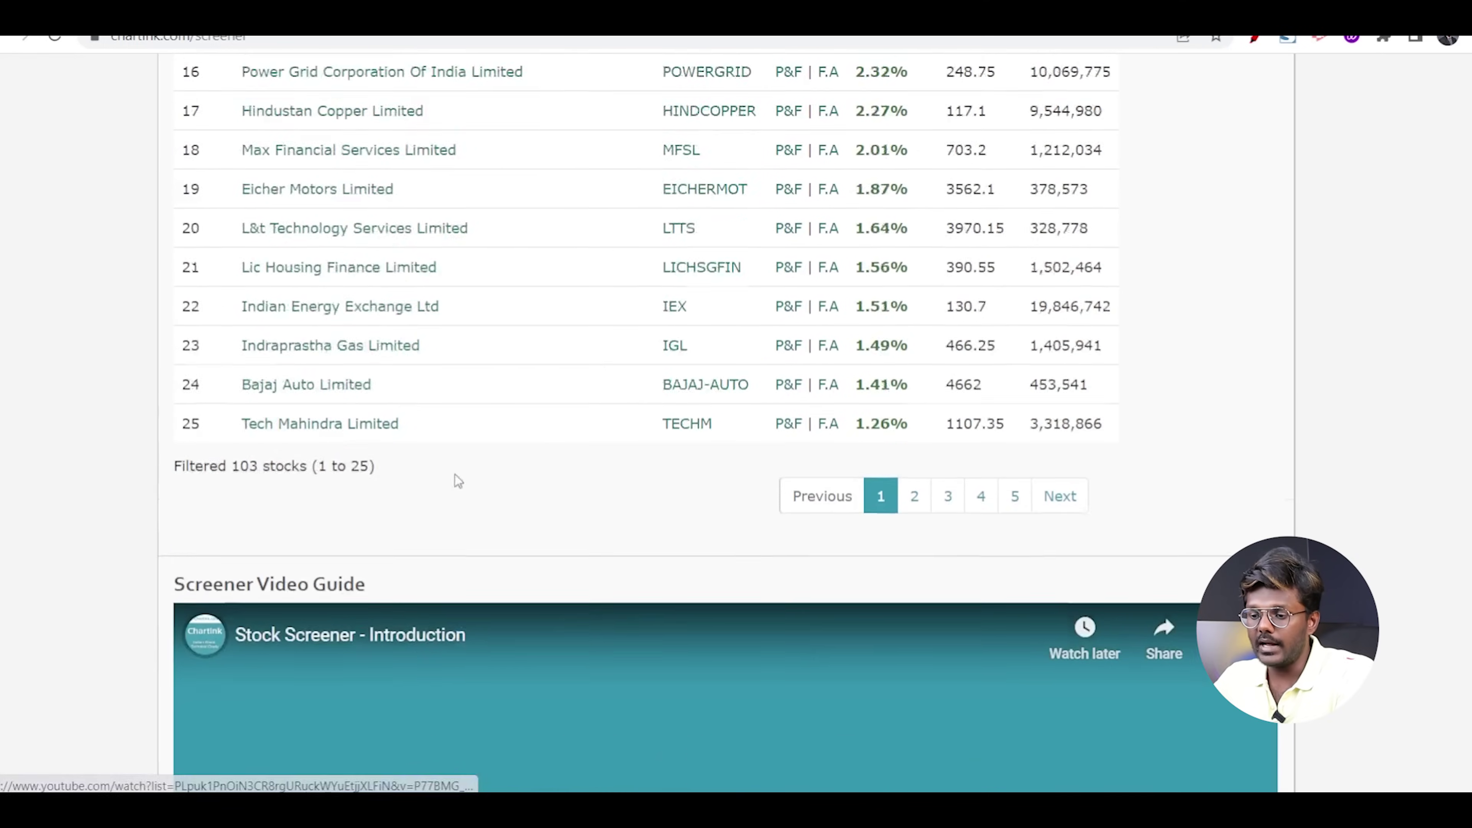
pyautogui.scroll(1, 458, 481)
pyautogui.moveTo(231, 513); pyautogui.dragTo(258, 513)
pyautogui.click(282, 544)
pyautogui.scroll(15, 343, 568)
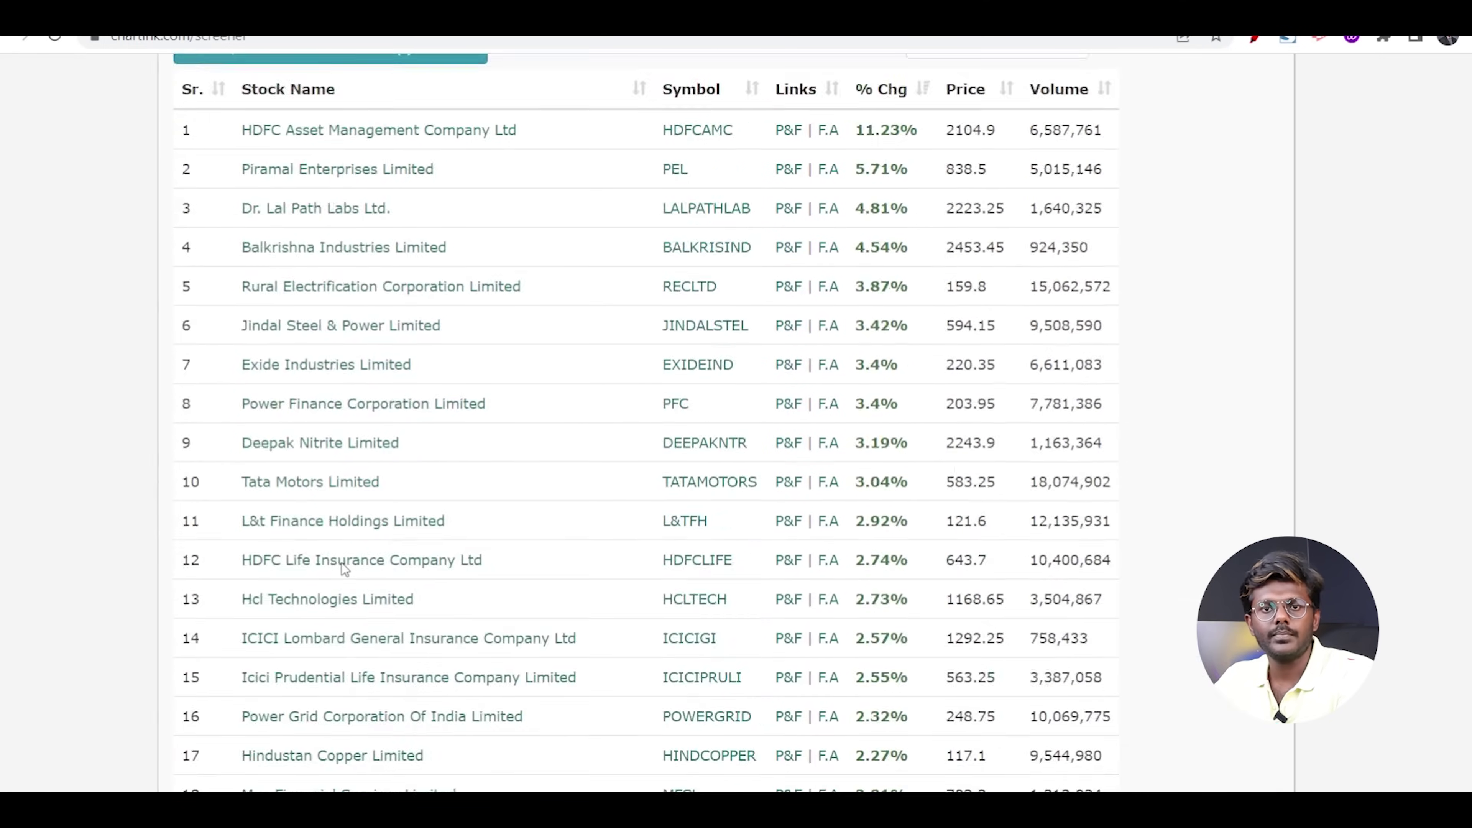
# Sort the scan results by price in ascending order and check the lowest-priced stocks
pyautogui.click(969, 398)
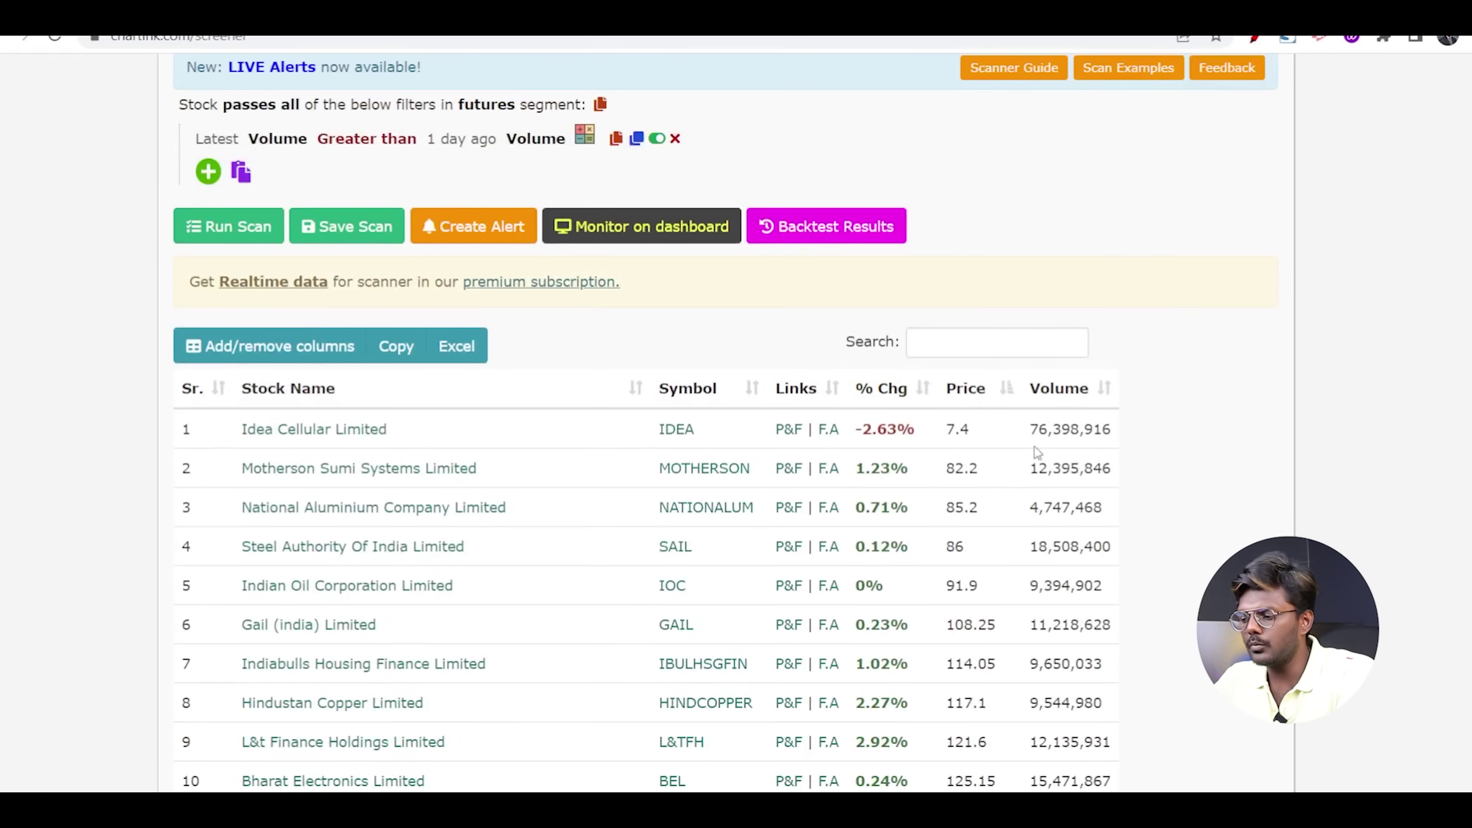
pyautogui.scroll(-4, 840, 389)
pyautogui.scroll(2, 724, 379)
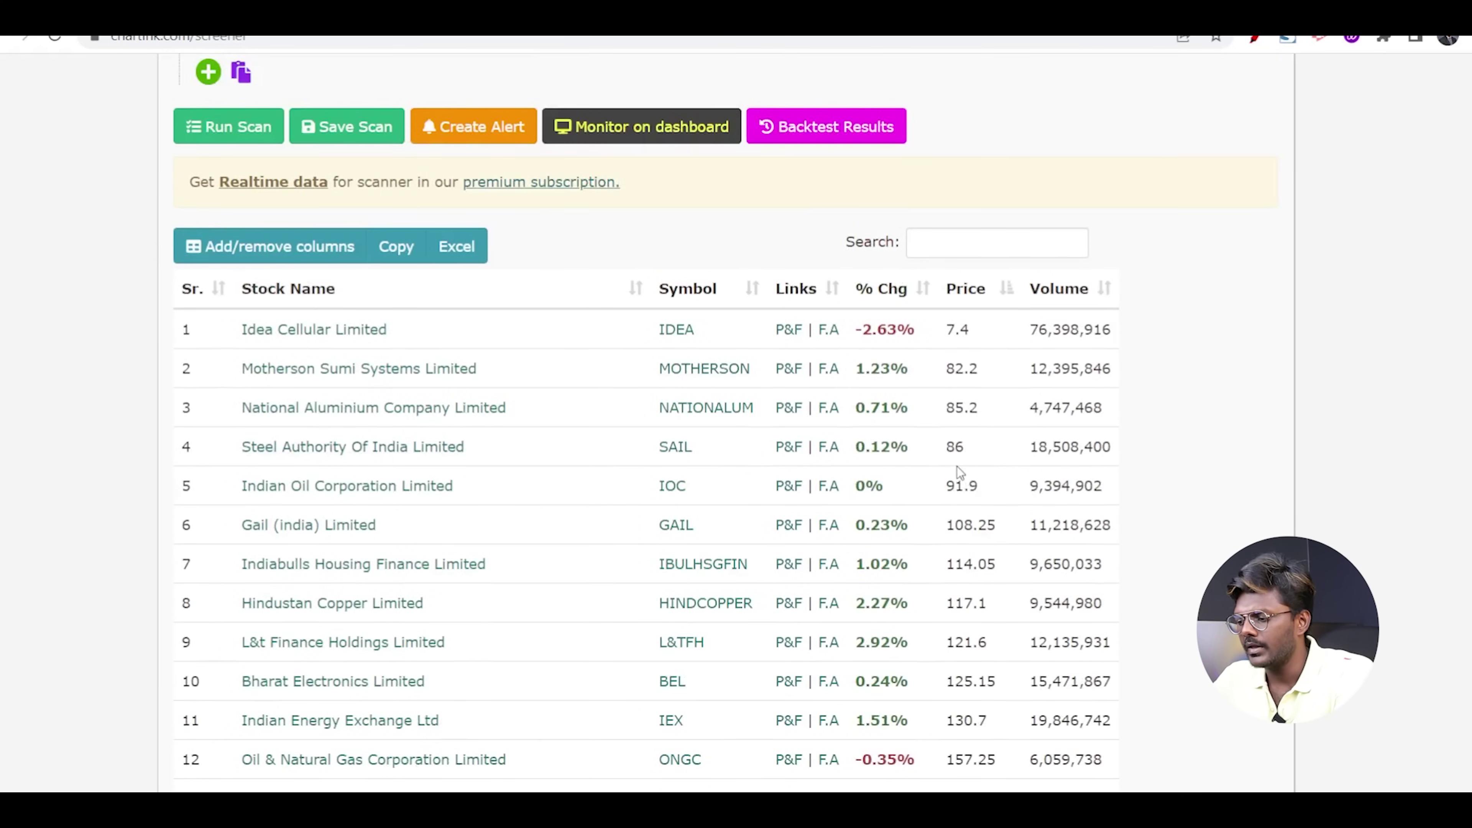
# Add a second filter for latest Close greater than the number 1000
pyautogui.scroll(5, 984, 491)
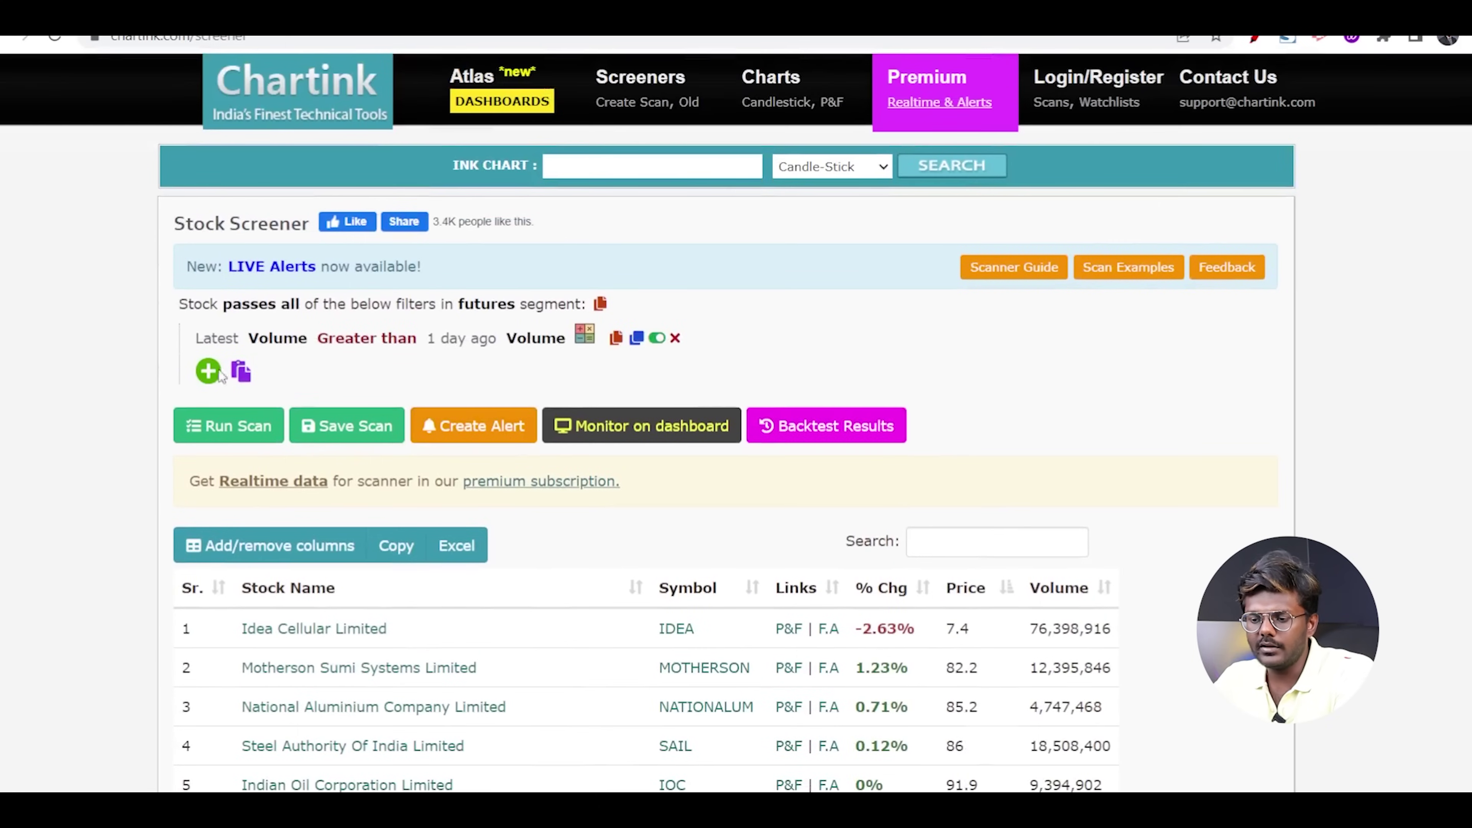
pyautogui.click(208, 369)
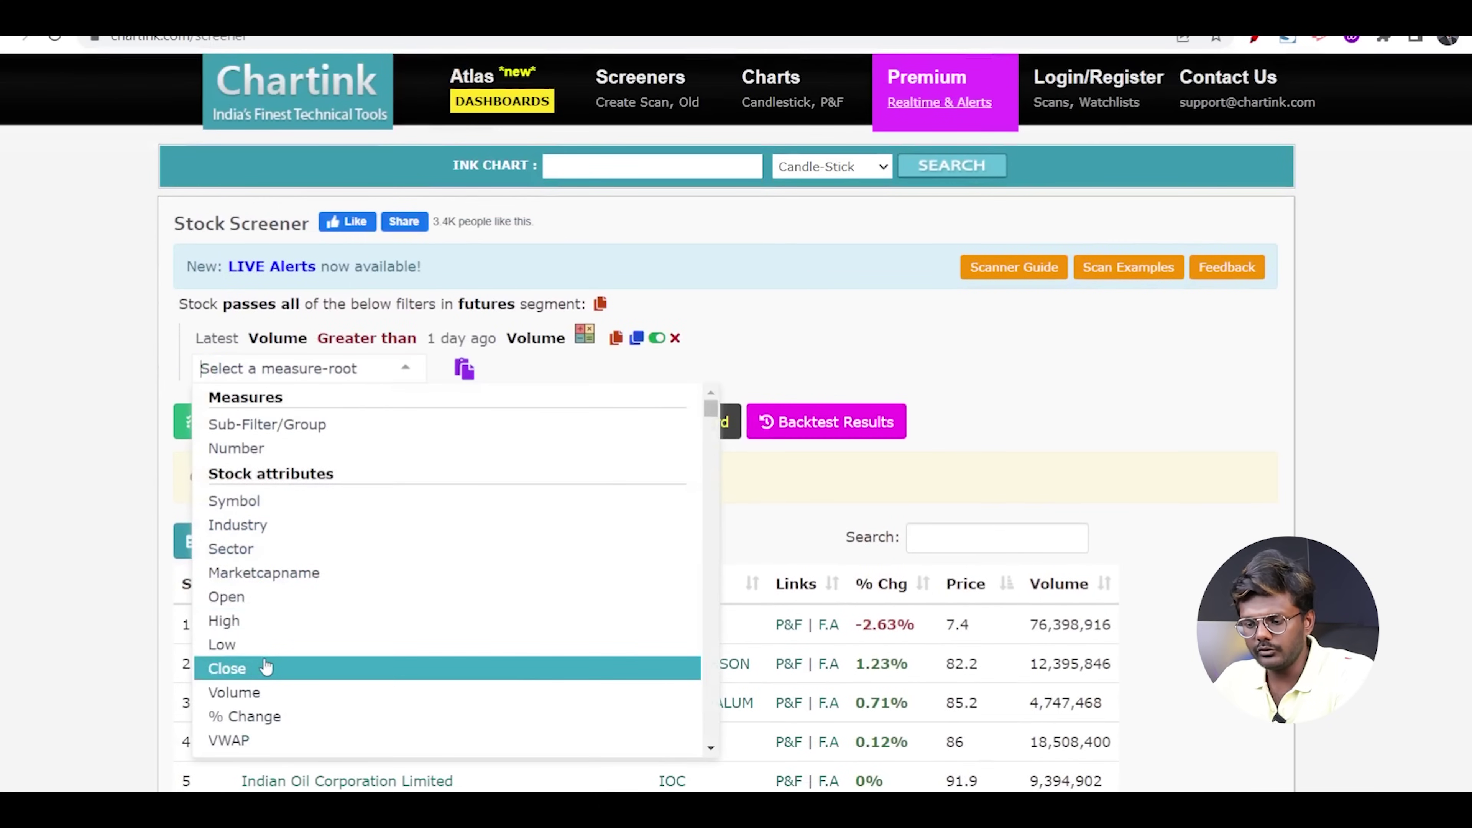
pyautogui.click(262, 668)
pyautogui.click(377, 652)
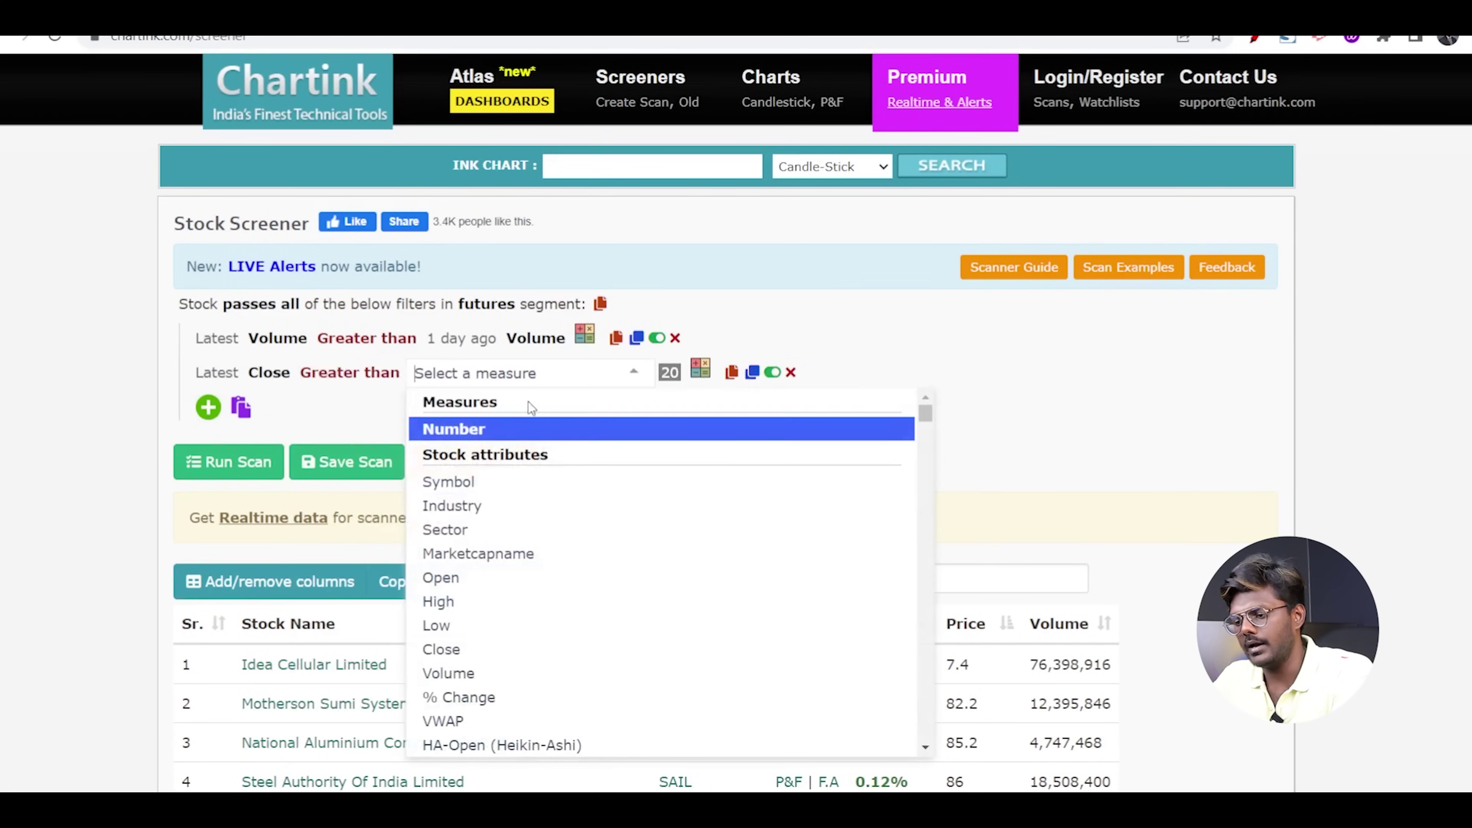
pyautogui.click(523, 428)
pyautogui.click(488, 373)
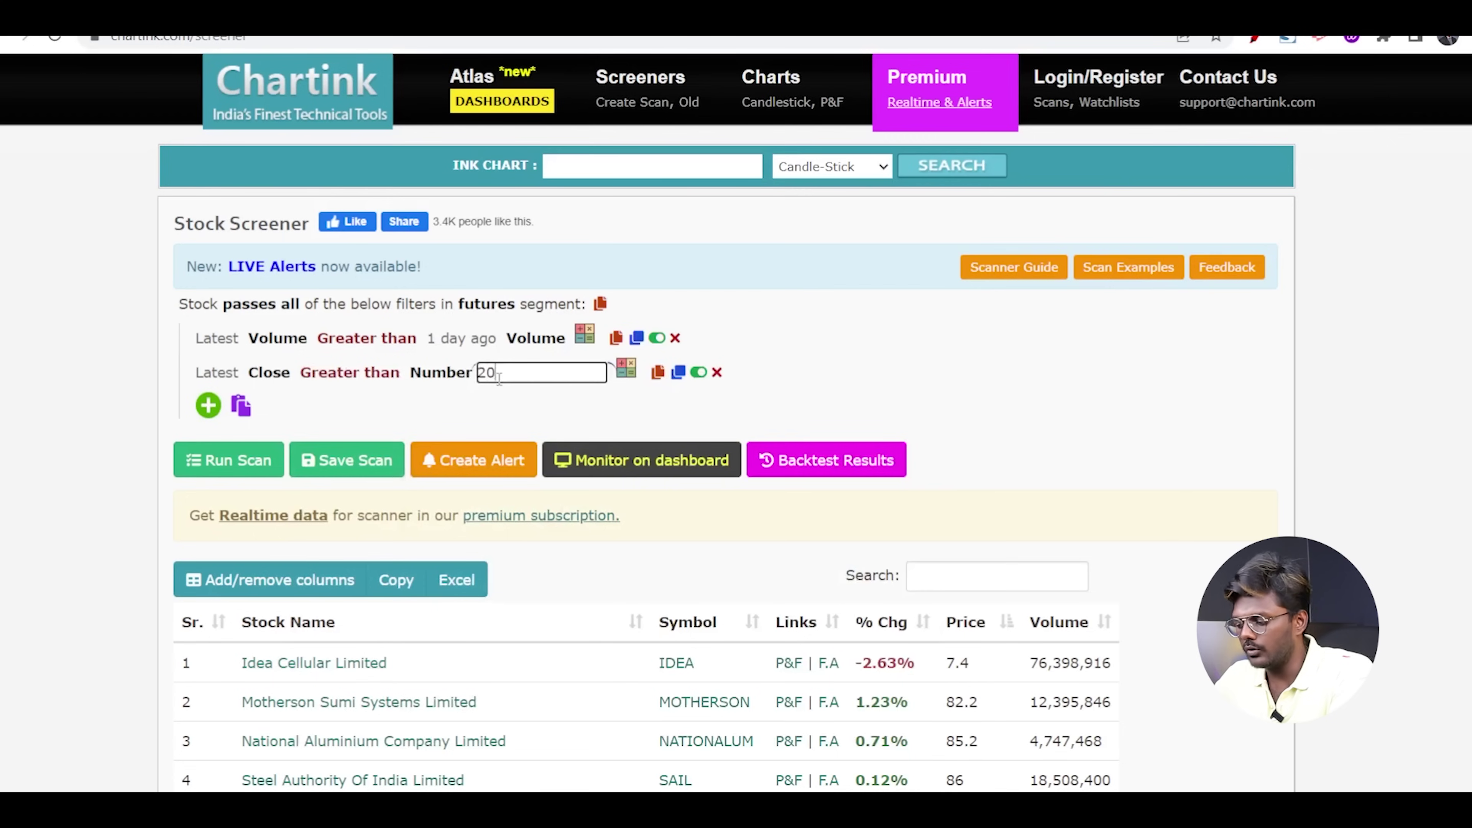
pyautogui.write('1000')
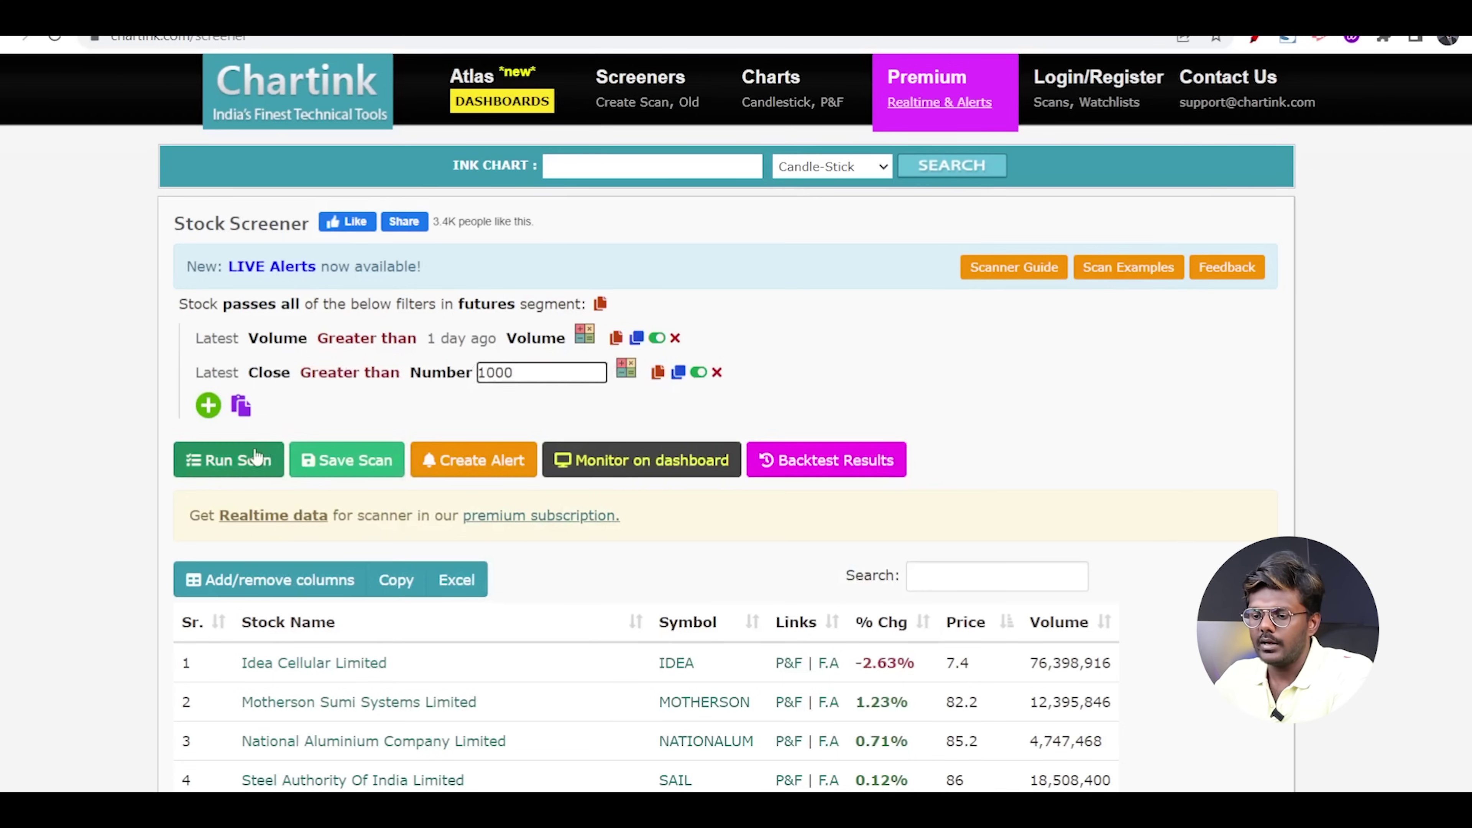
# Run the scan with both filters and review the list of filtered stocks
pyautogui.click(229, 459)
pyautogui.scroll(-10, 1158, 481)
pyautogui.scroll(5, 1158, 478)
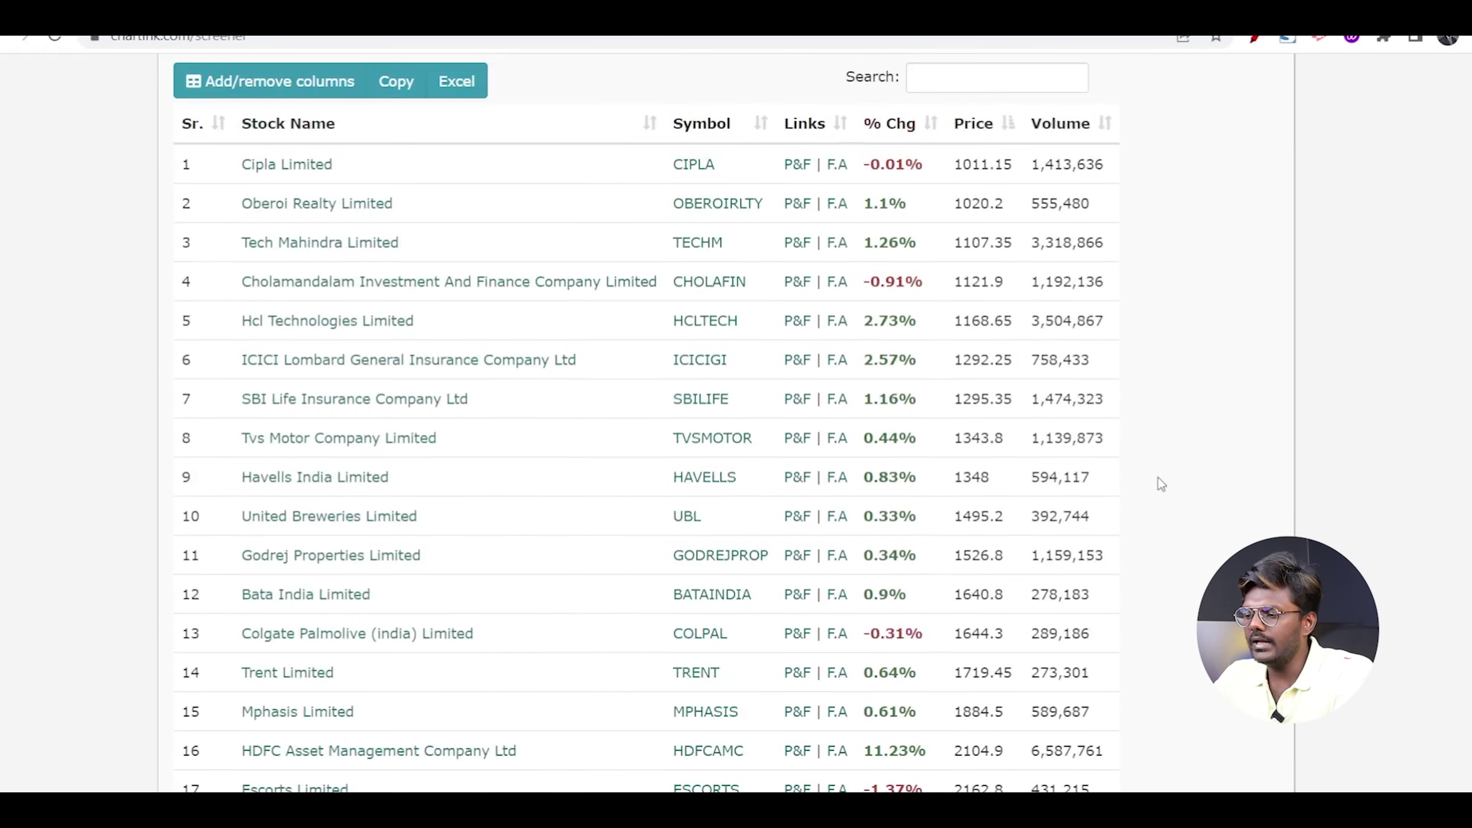
pyautogui.scroll(-10, 1005, 255)
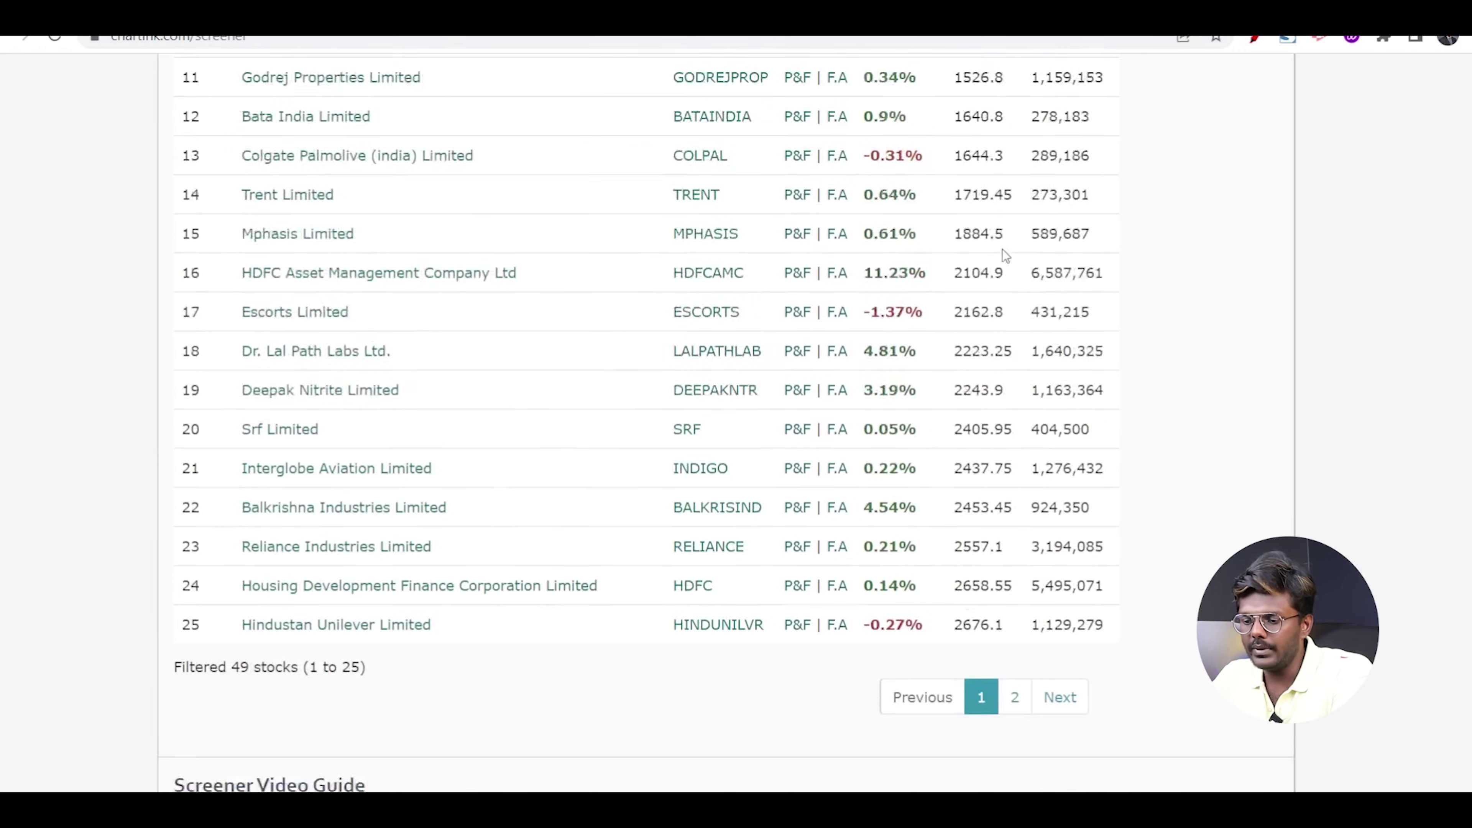
pyautogui.click(270, 565)
pyautogui.scroll(7, 383, 554)
pyautogui.scroll(4, 384, 554)
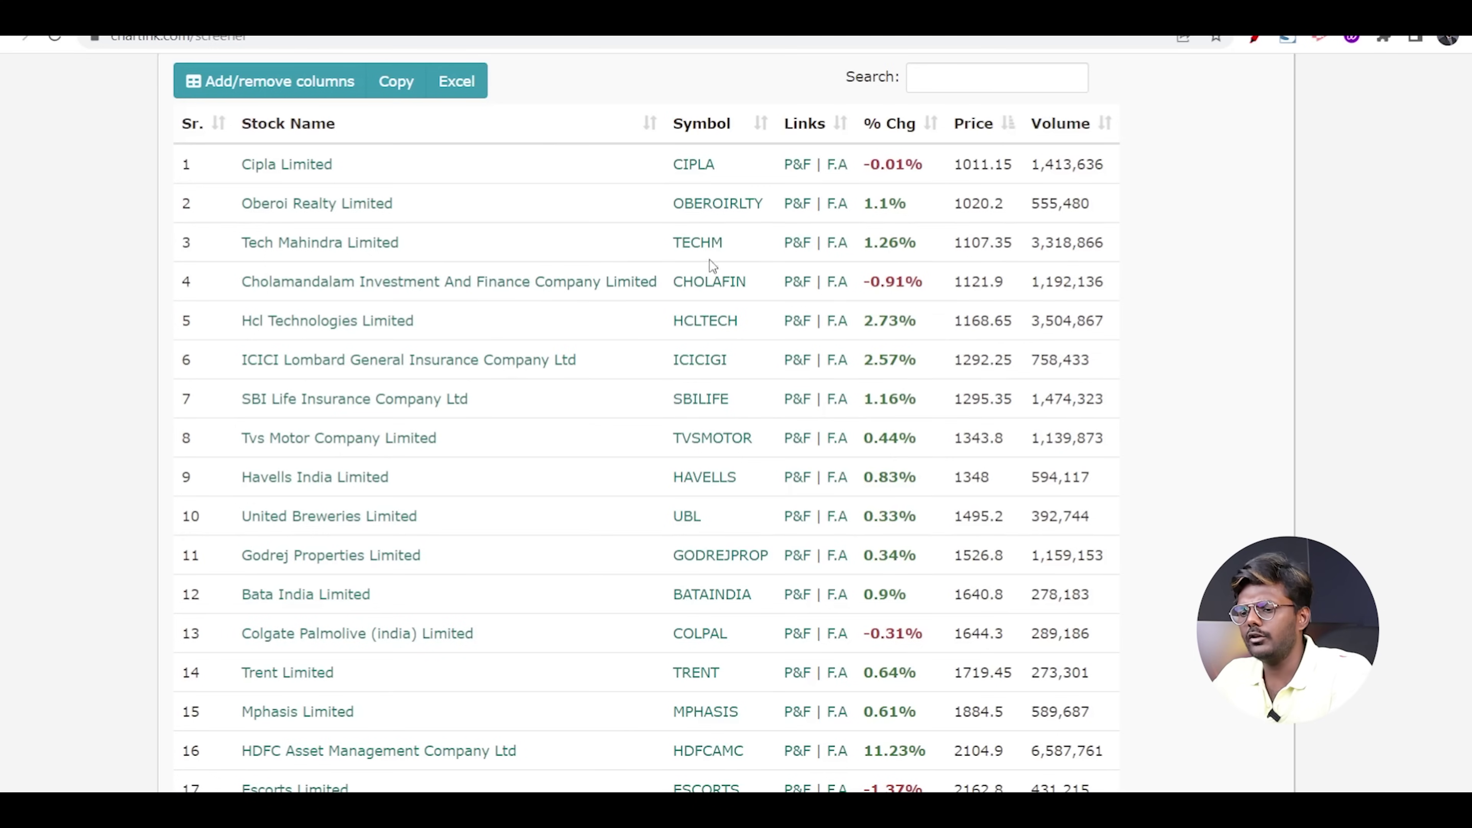
pyautogui.scroll(2, 709, 258)
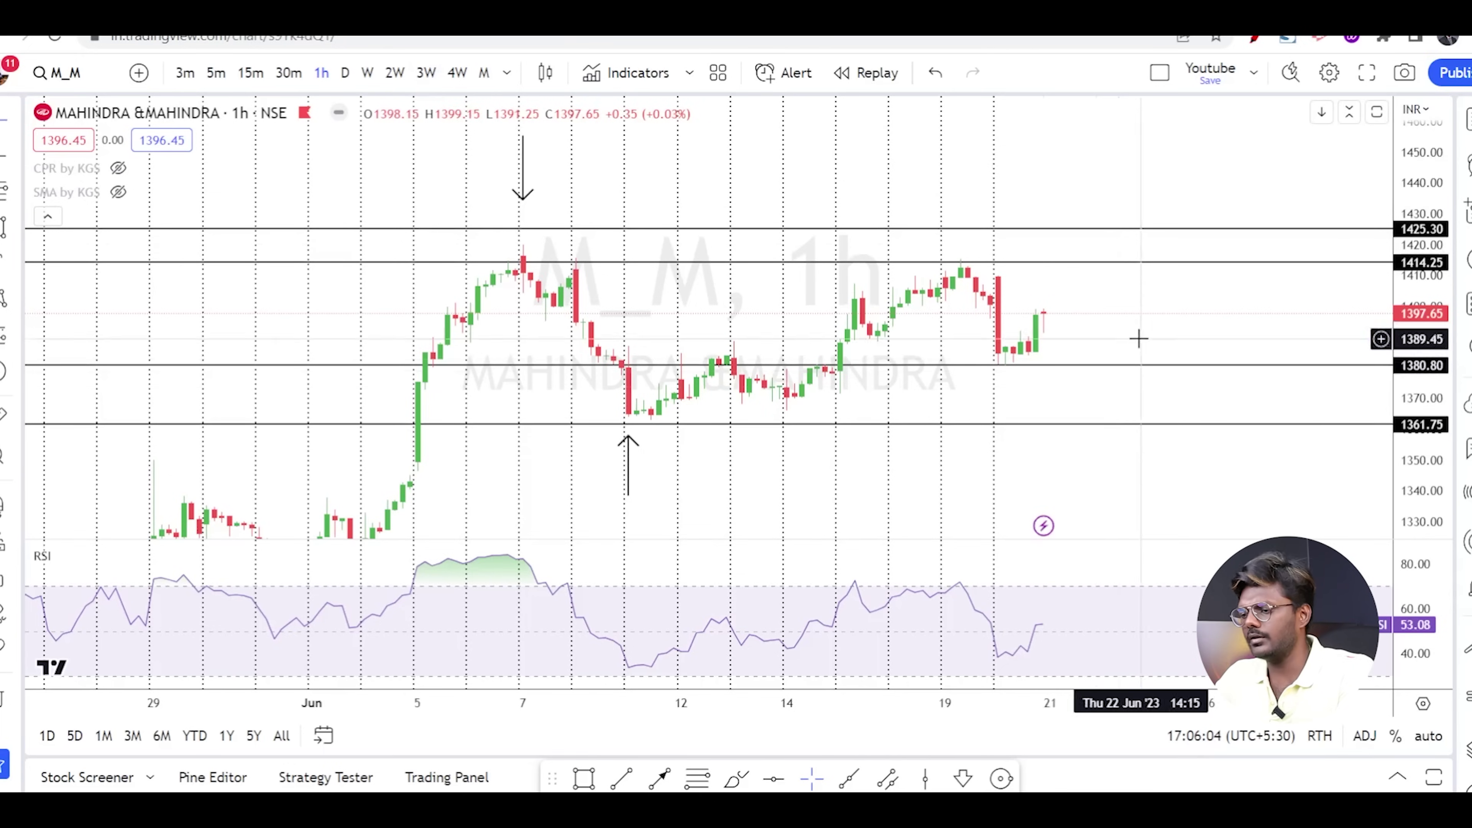
# Switch to the TradingView chart, set the daily timeframe and load the NSE symbol CIPLA
pyautogui.click(344, 73)
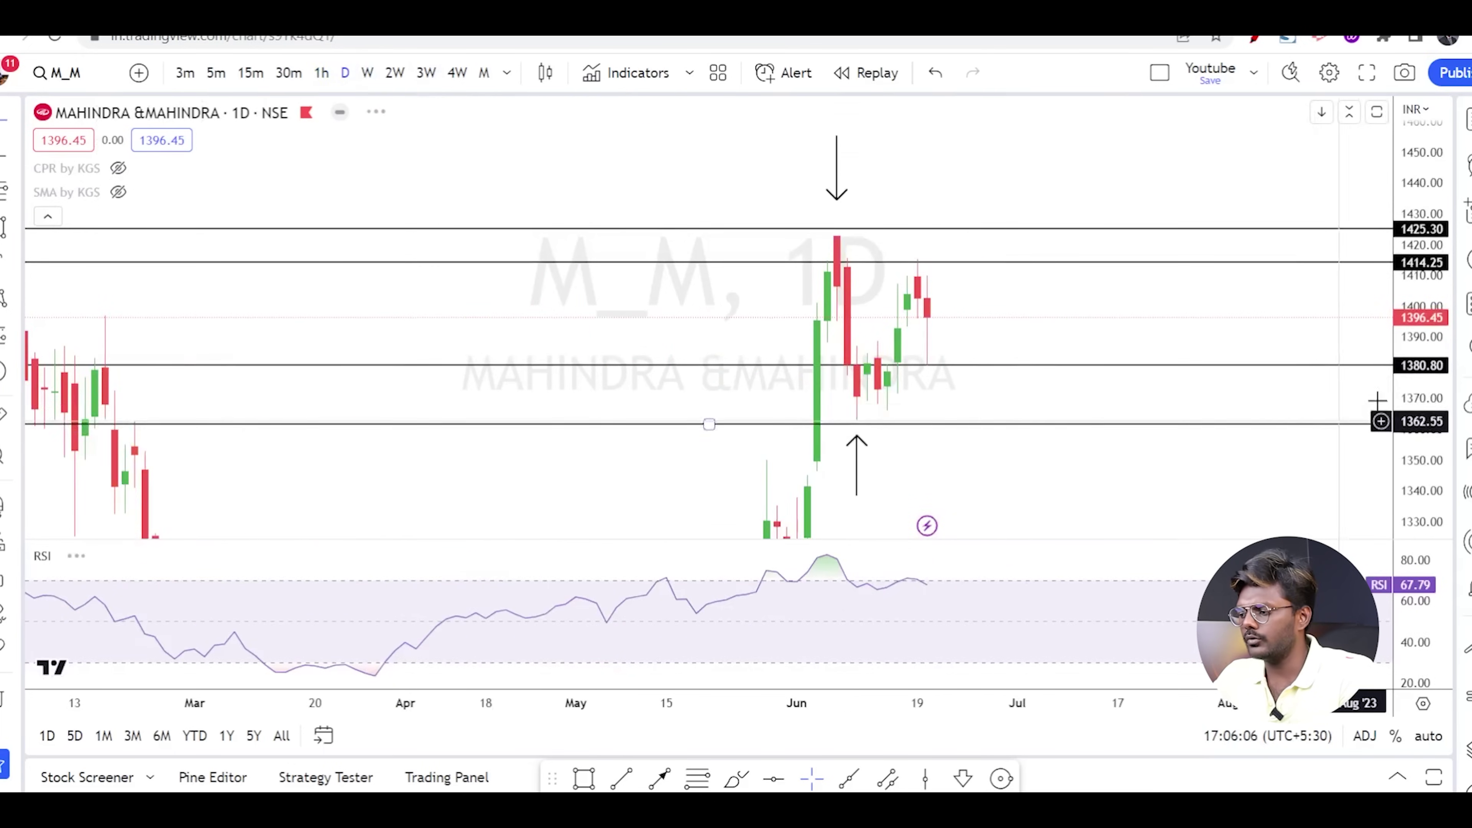
pyautogui.write('CIPL')
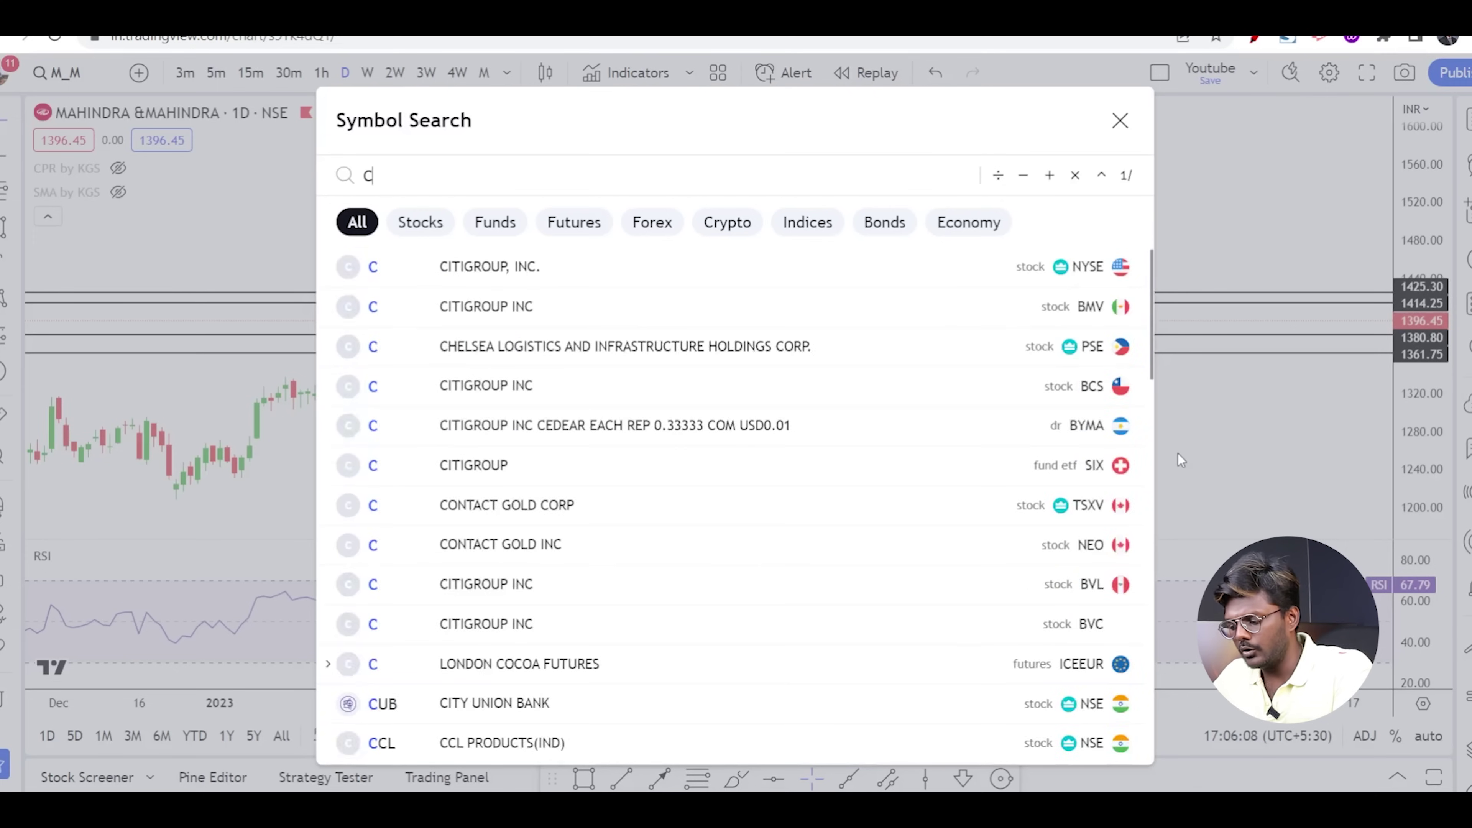
pyautogui.click(599, 303)
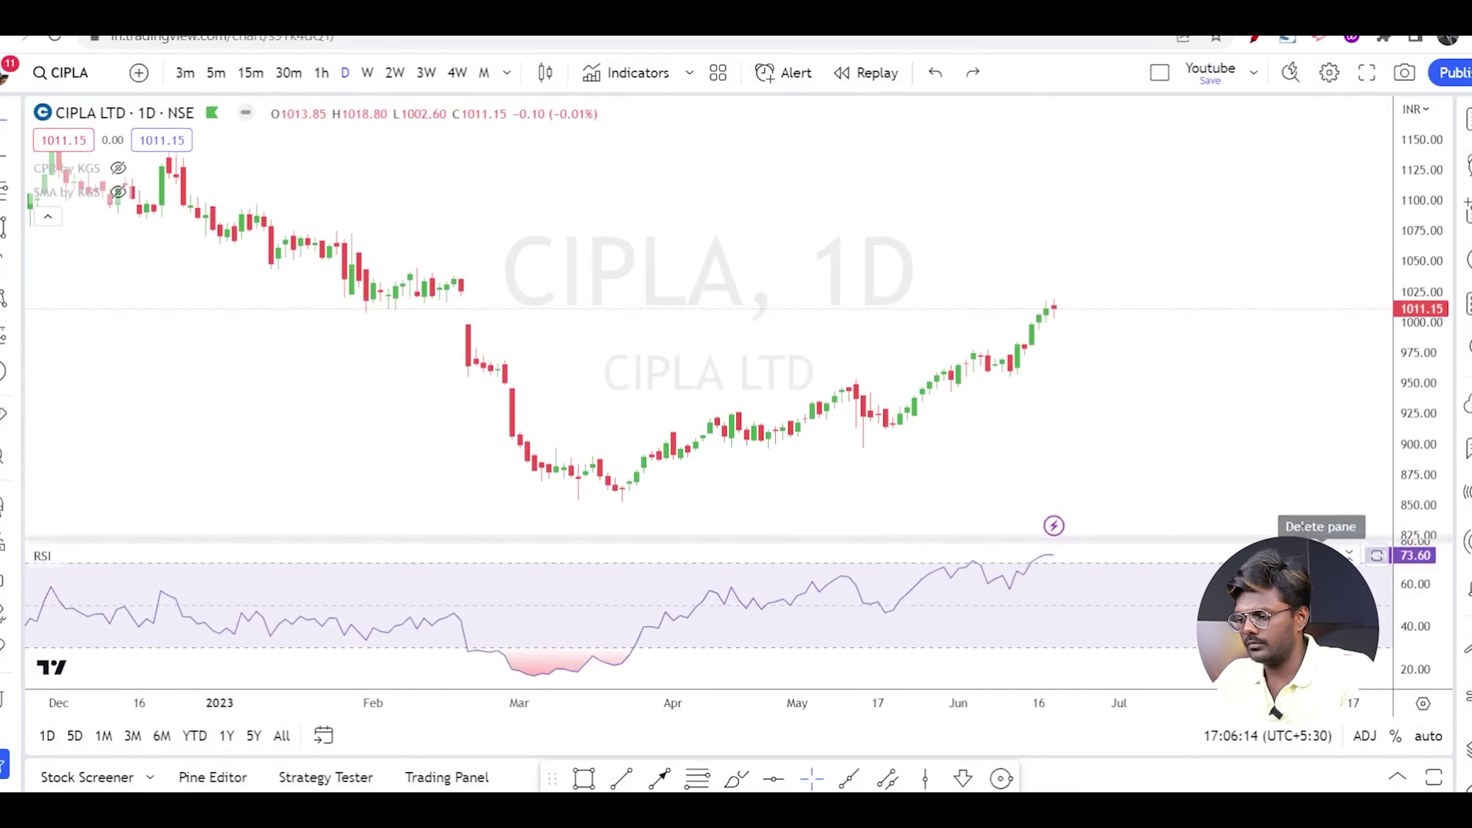
# Examine Cipla's daily price action and RSI, from the earlier decline through the rise to the latest June candles
pyautogui.scroll(-3, 1286, 429)
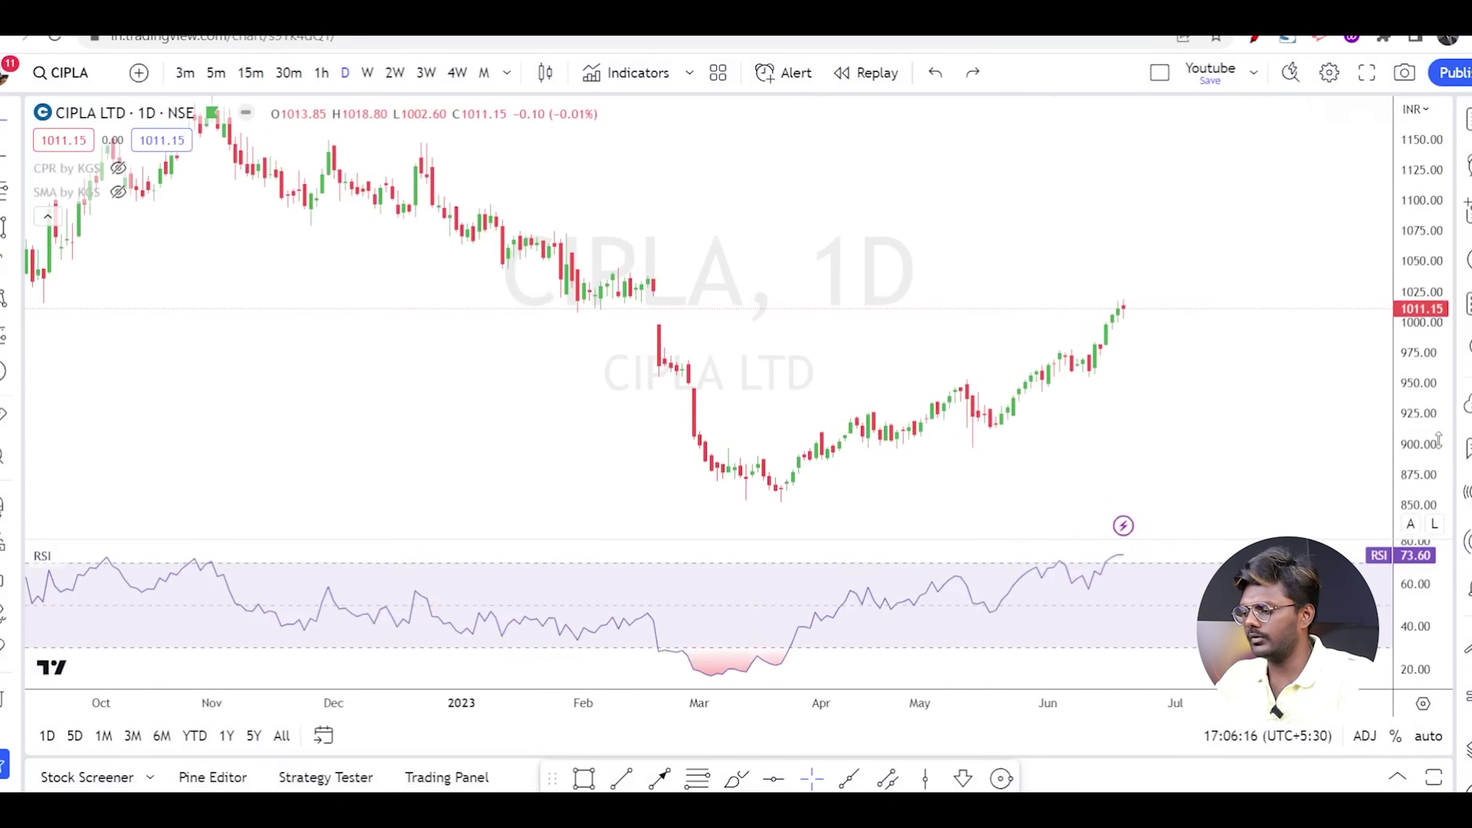
pyautogui.scroll(3, 1274, 406)
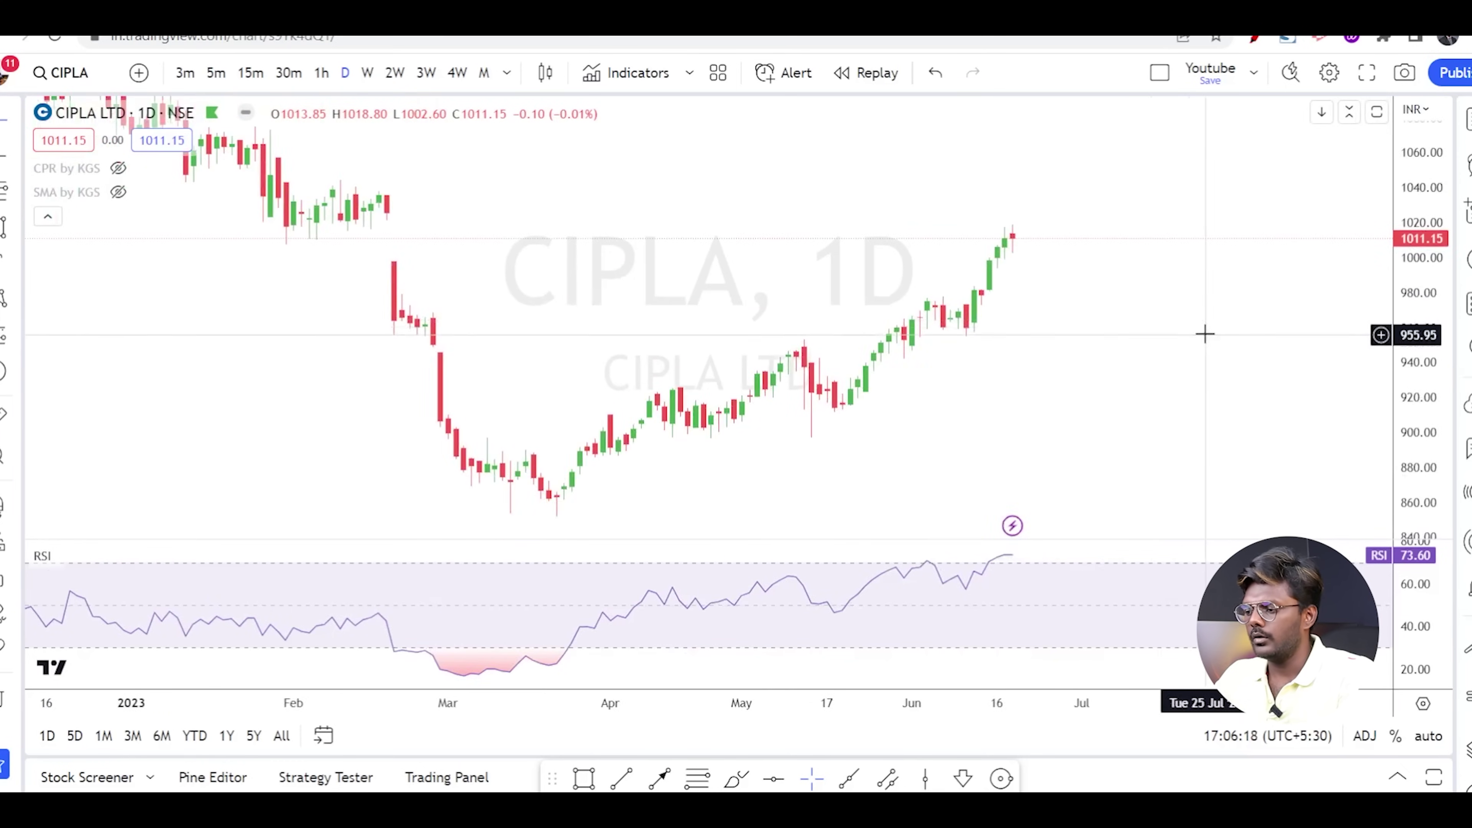
pyautogui.hscroll(2, 1202, 332)
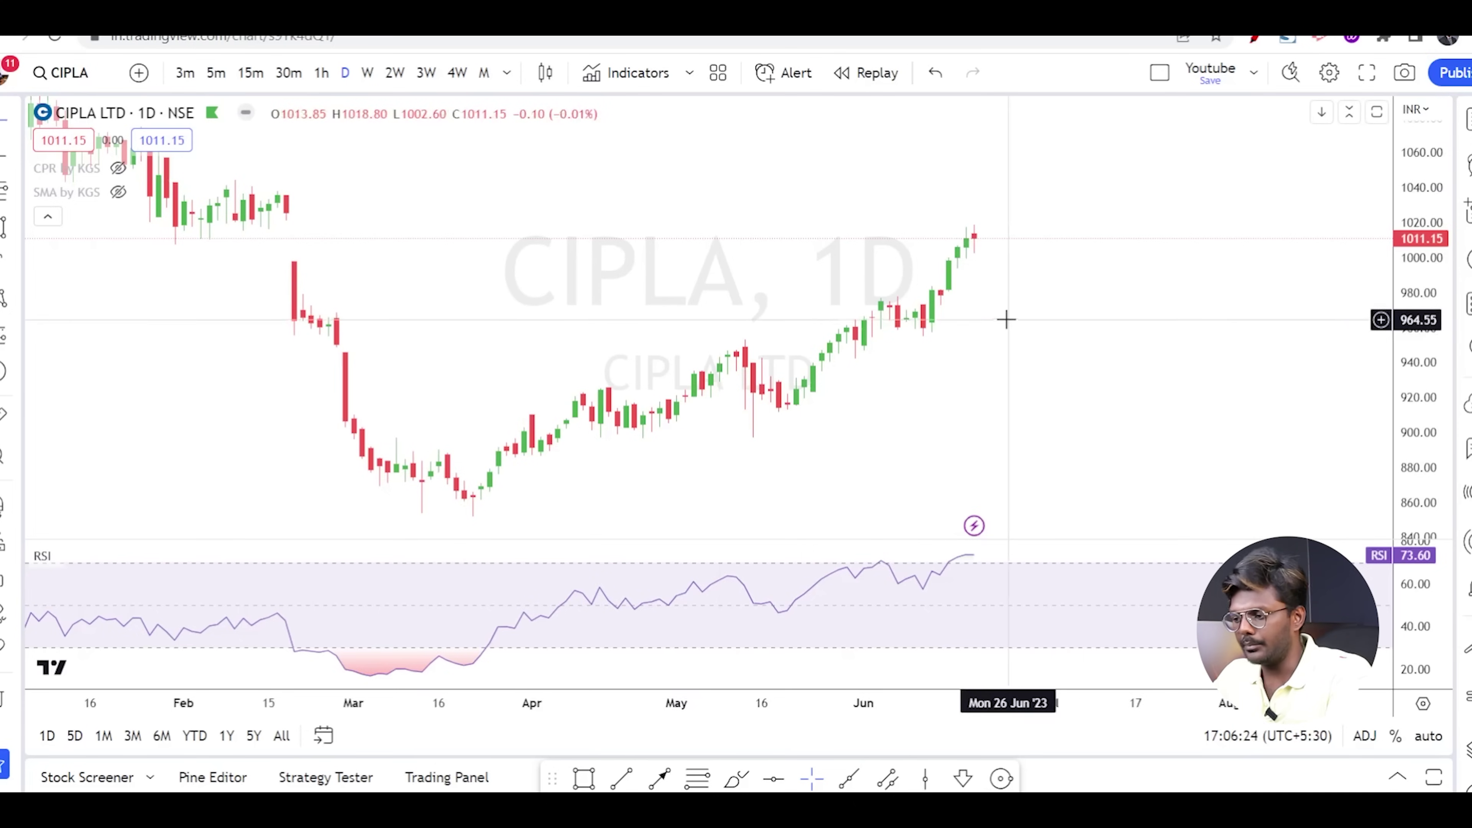
pyautogui.scroll(-2, 1228, 361)
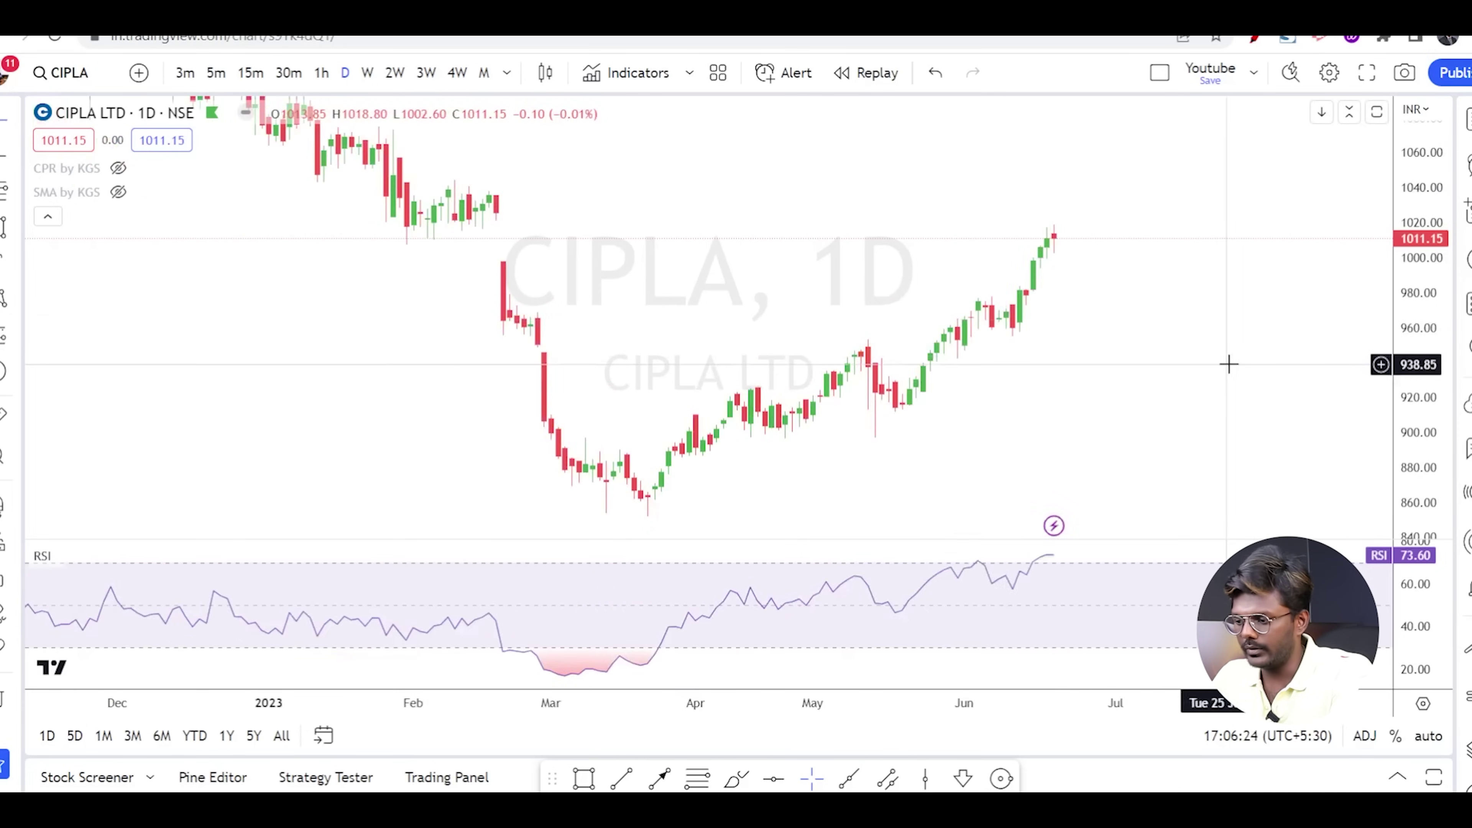
pyautogui.scroll(-5, 1224, 370)
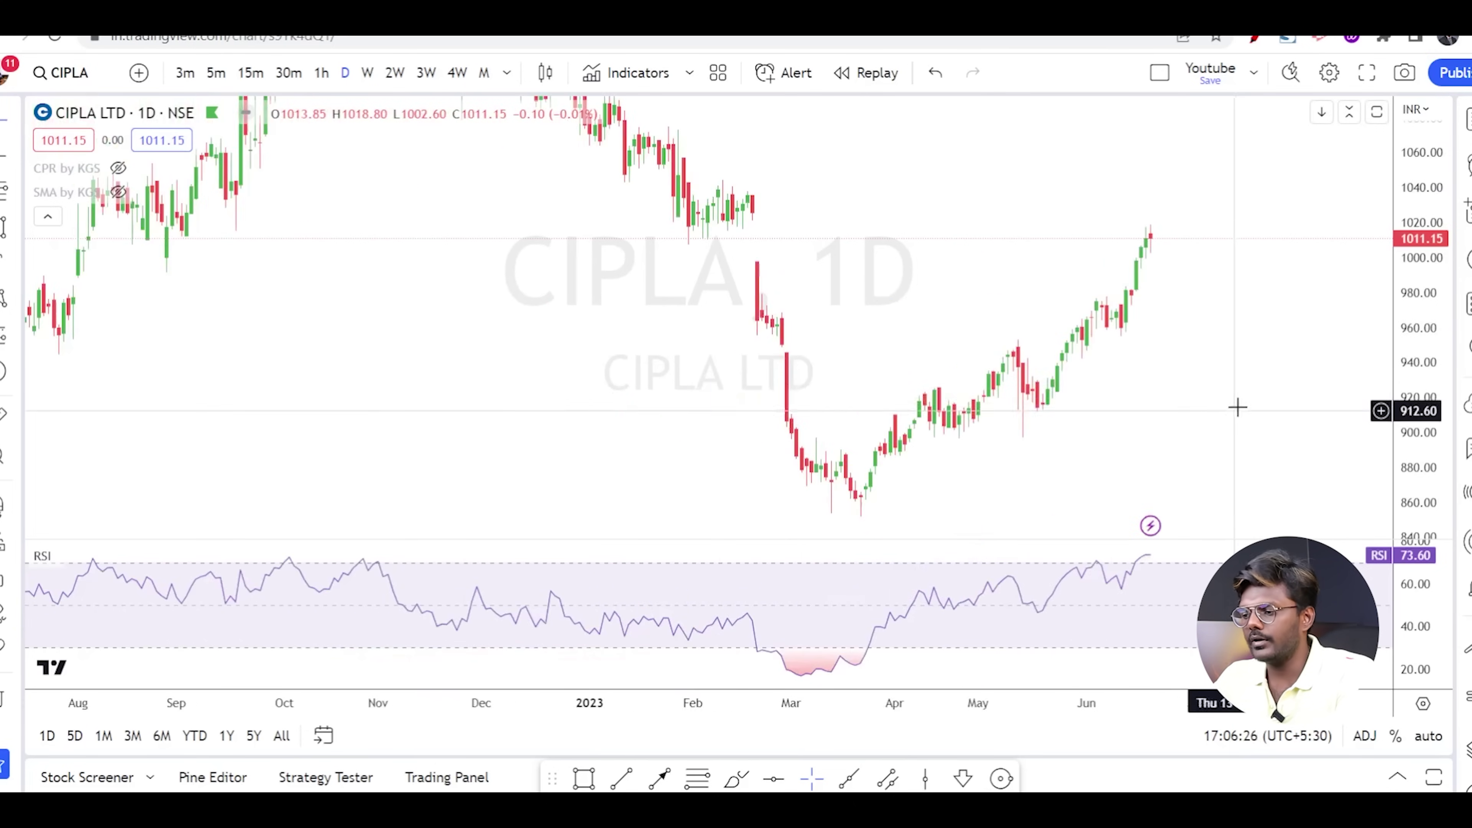
pyautogui.scroll(-3, 1323, 420)
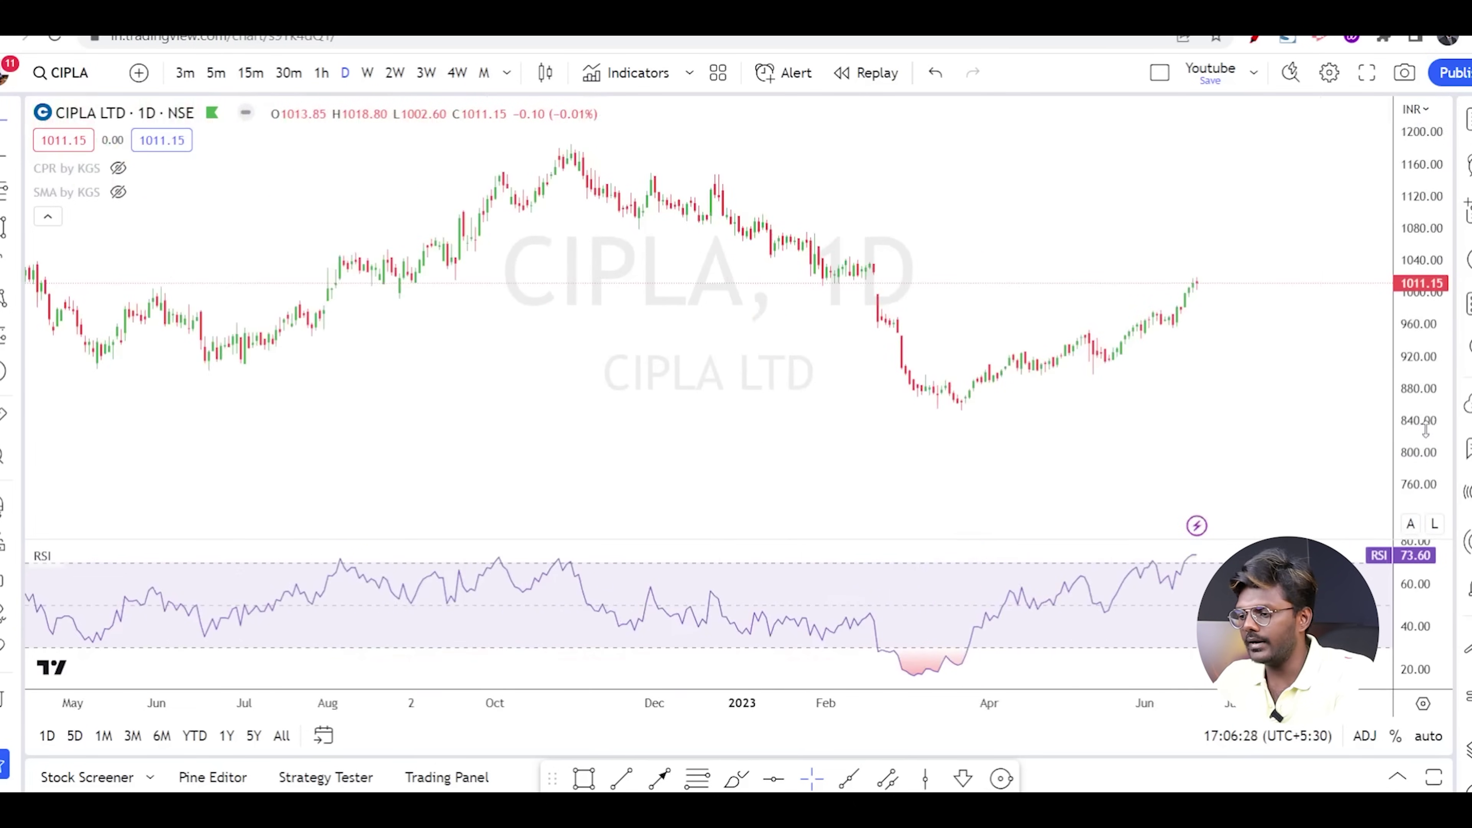
pyautogui.moveTo(1415, 307); pyautogui.dragTo(1415, 340)
pyautogui.scroll(1, 1329, 376)
pyautogui.scroll(2, 1329, 376)
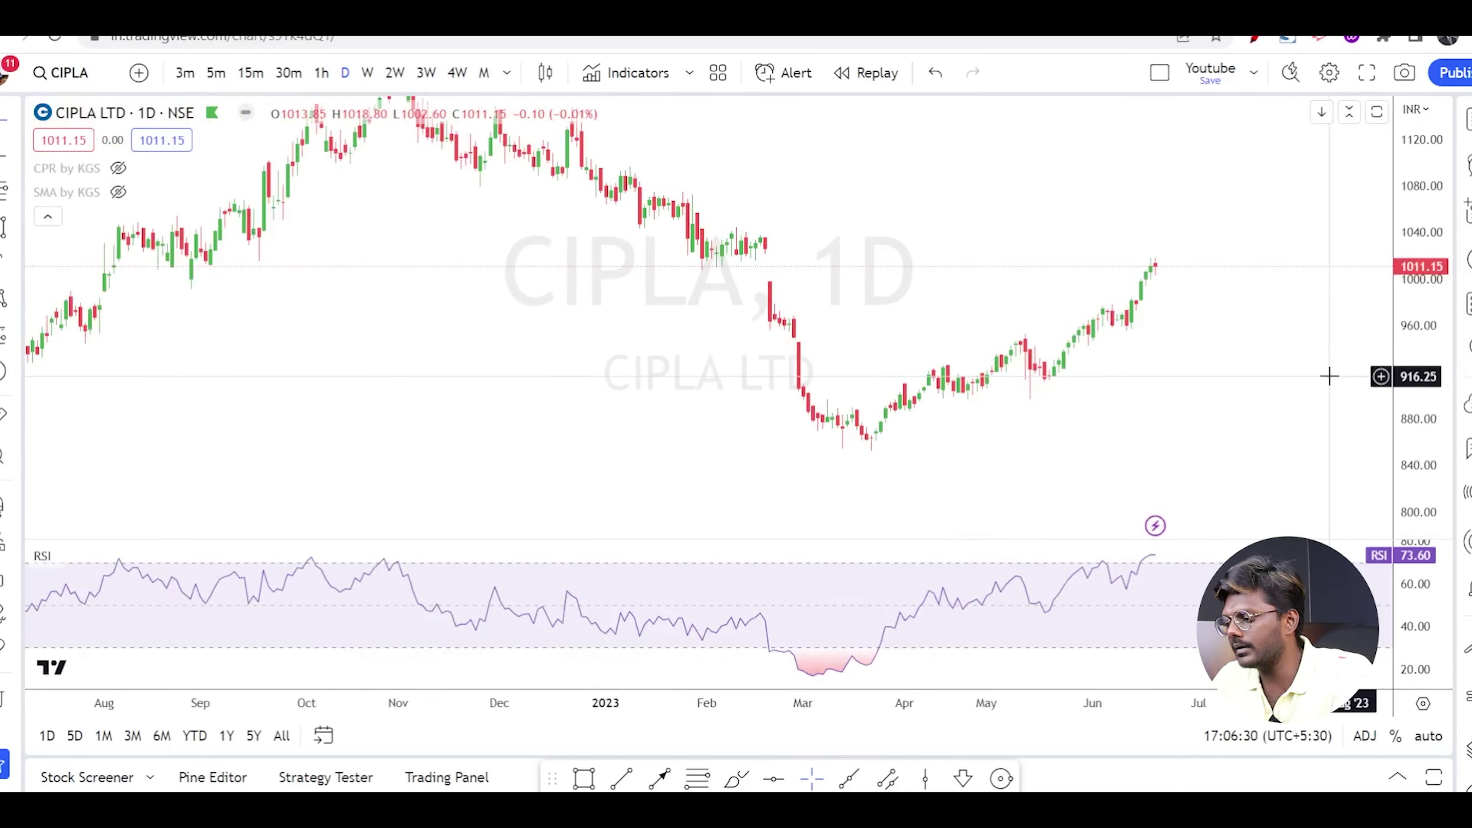
# Draw a rectangle zone from about 1043.05 down to 1016.45, starting at 31 January 2023 and extending past the latest candle
pyautogui.scroll(1, 1329, 377)
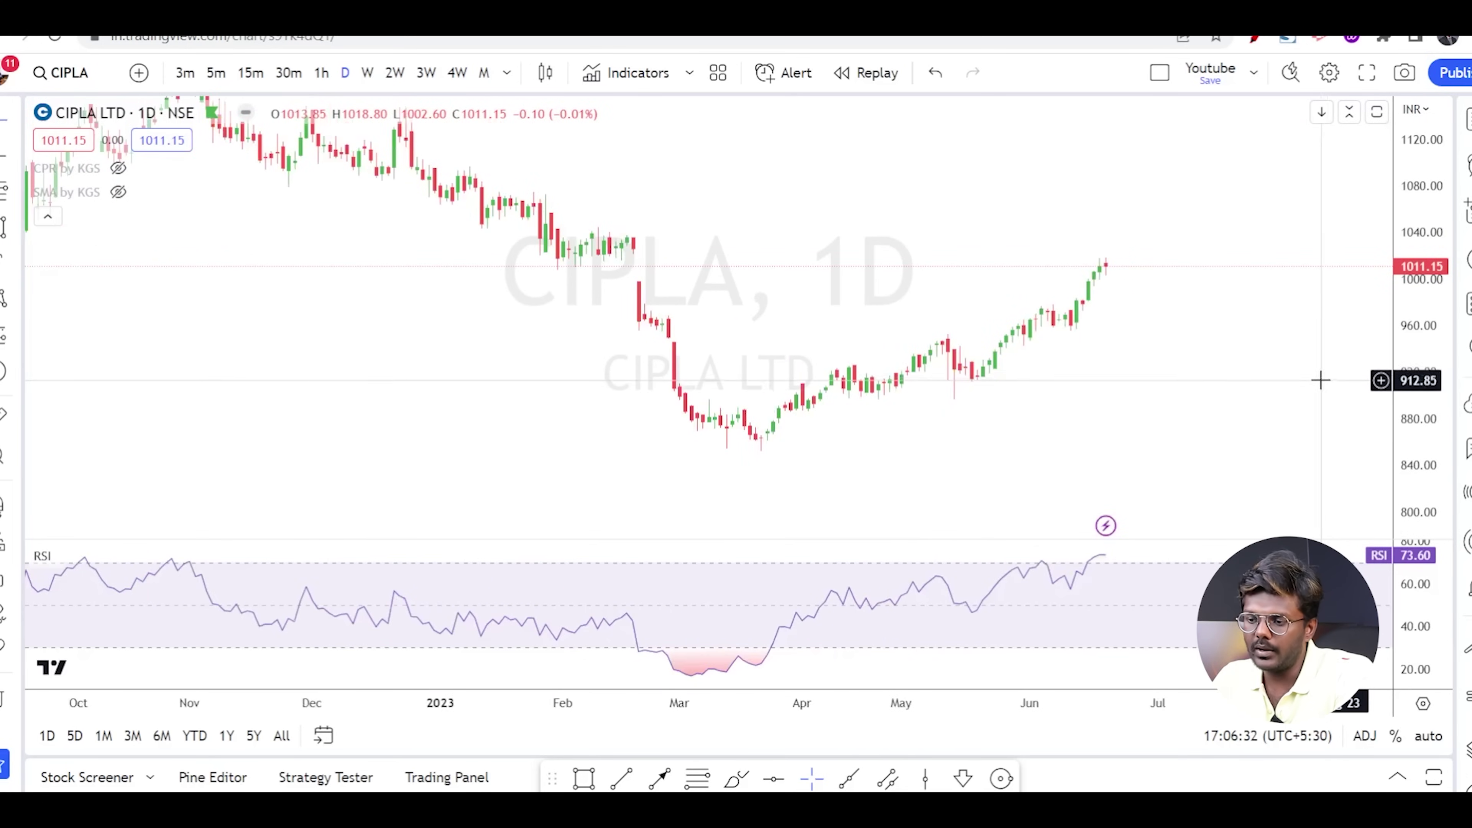
pyautogui.scroll(-1, 667, 237)
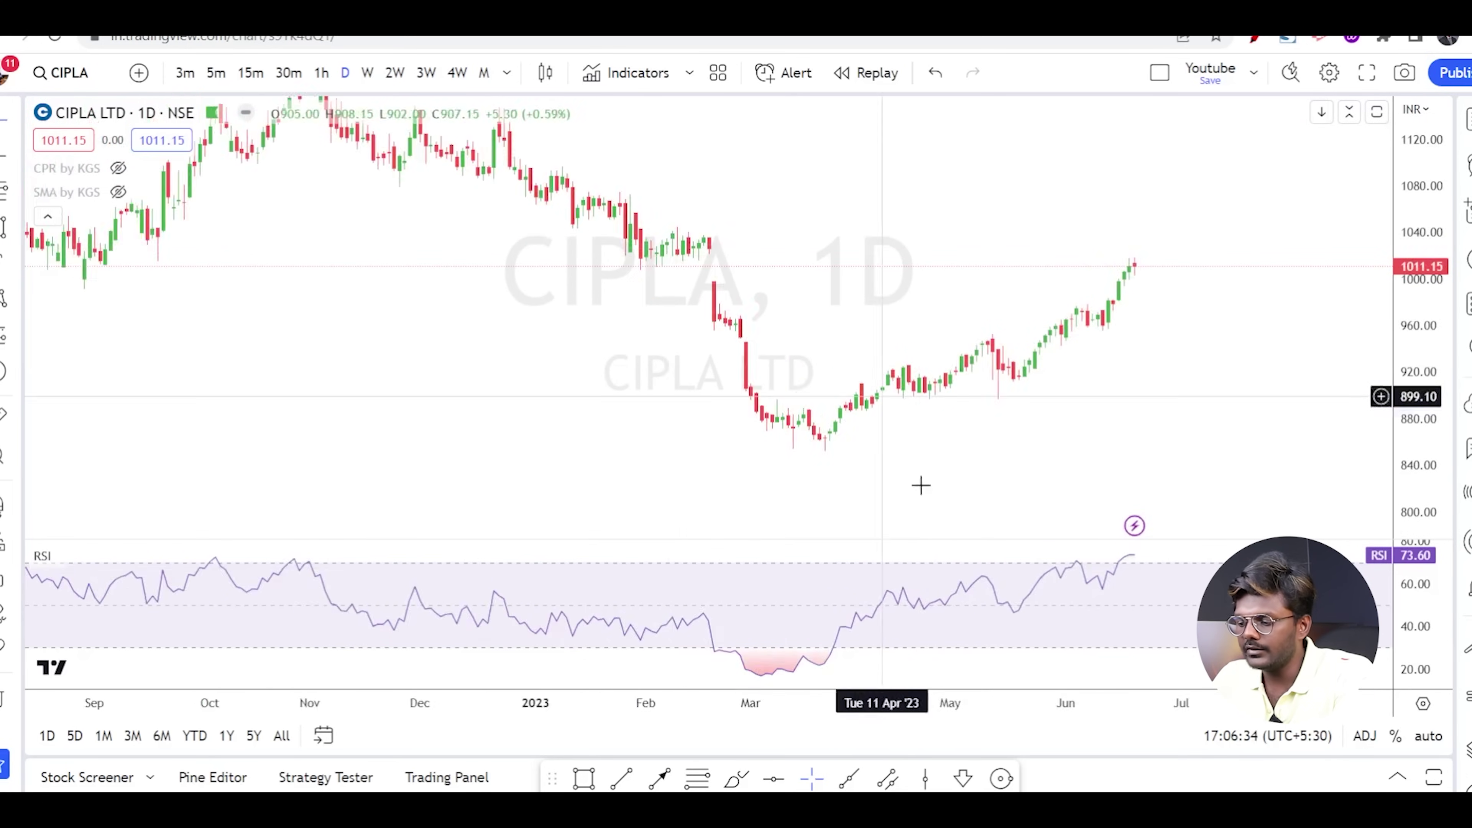
pyautogui.click(581, 778)
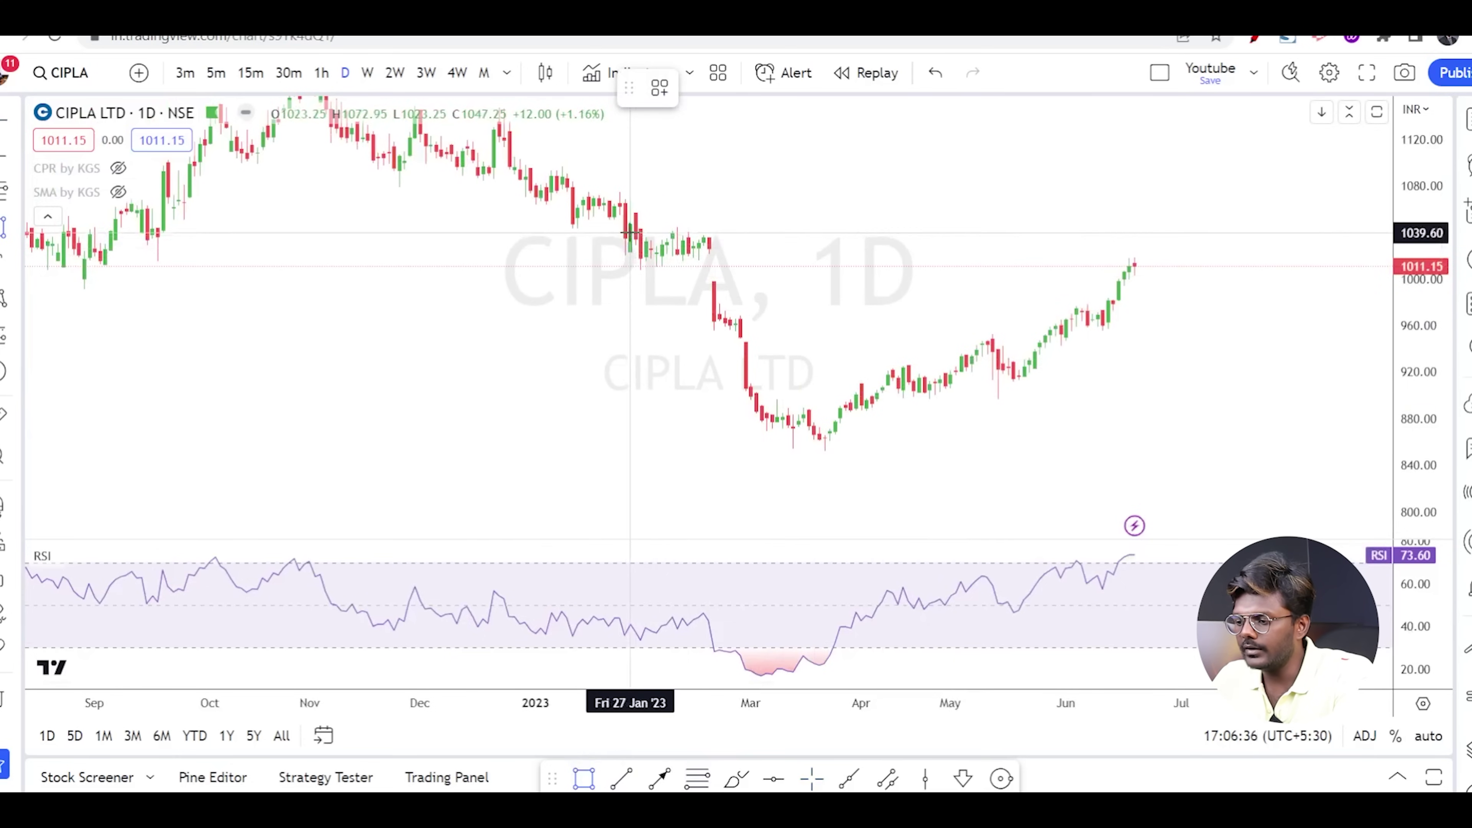
pyautogui.moveTo(640, 229)
pyautogui.mouseDown()
pyautogui.moveTo(724, 256)
pyautogui.moveTo(1214, 261)
pyautogui.mouseUp()
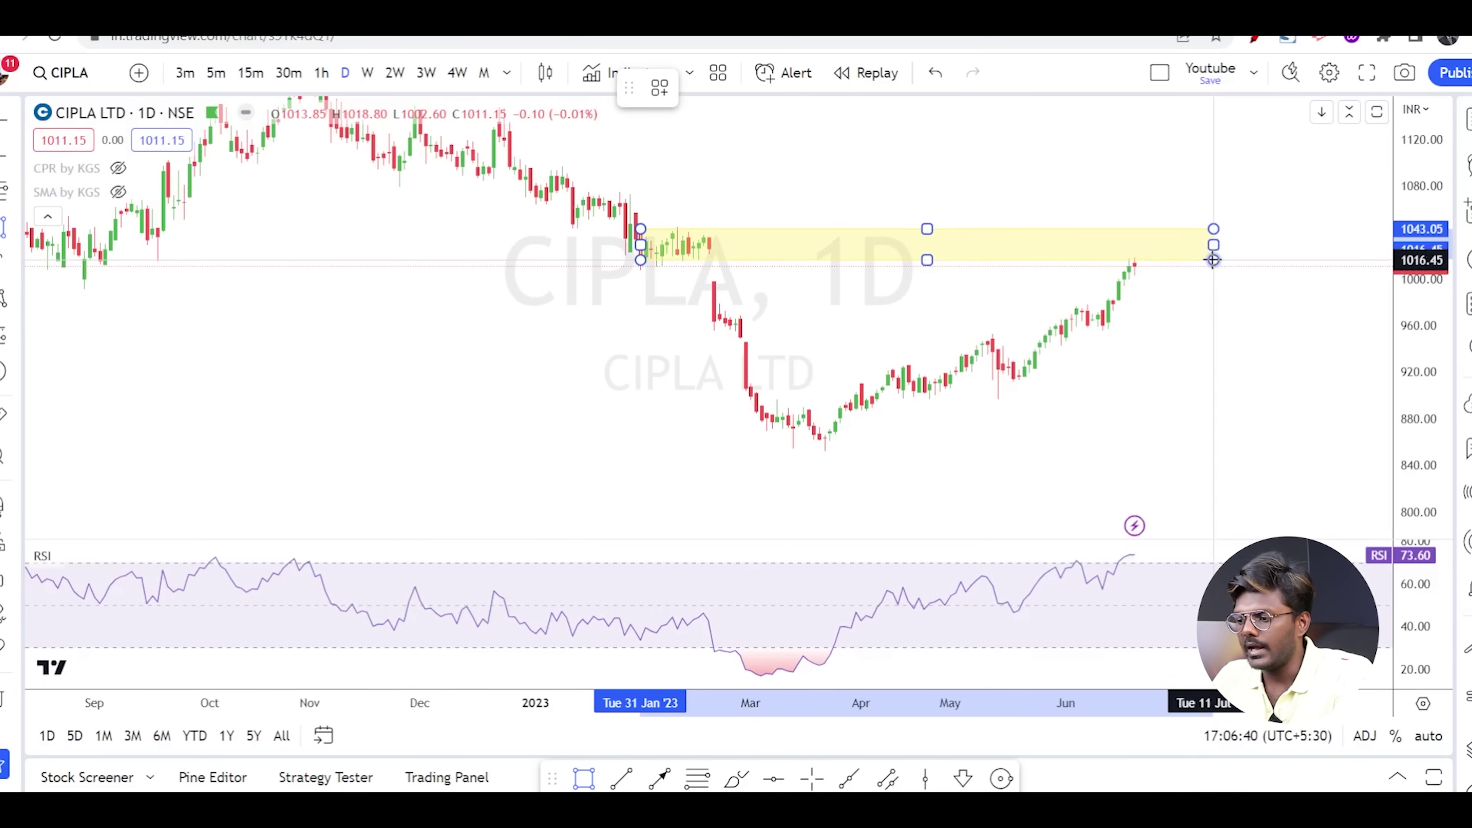
# Draw an arrow rising toward the February price gap just below the yellow zone
pyautogui.click(1159, 375)
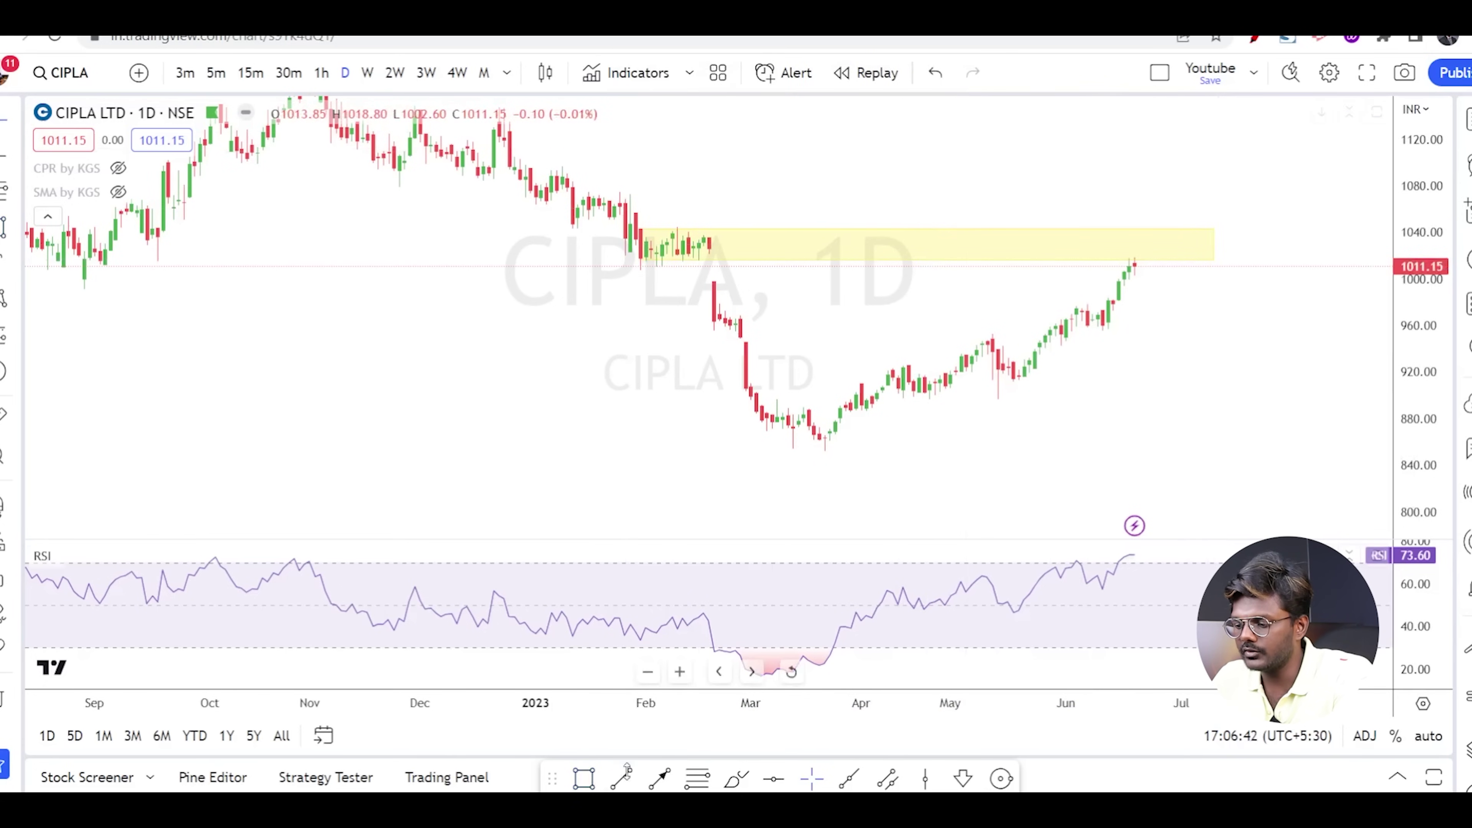
pyautogui.click(659, 778)
pyautogui.moveTo(519, 364)
pyautogui.mouseDown()
pyautogui.moveTo(618, 305)
pyautogui.moveTo(688, 294)
pyautogui.mouseUp()
pyautogui.click(1233, 379)
# Switch Cipla's chart to the 1-hour timeframe and frame the latest June candles against the yellow zone
pyautogui.scroll(2, 1268, 362)
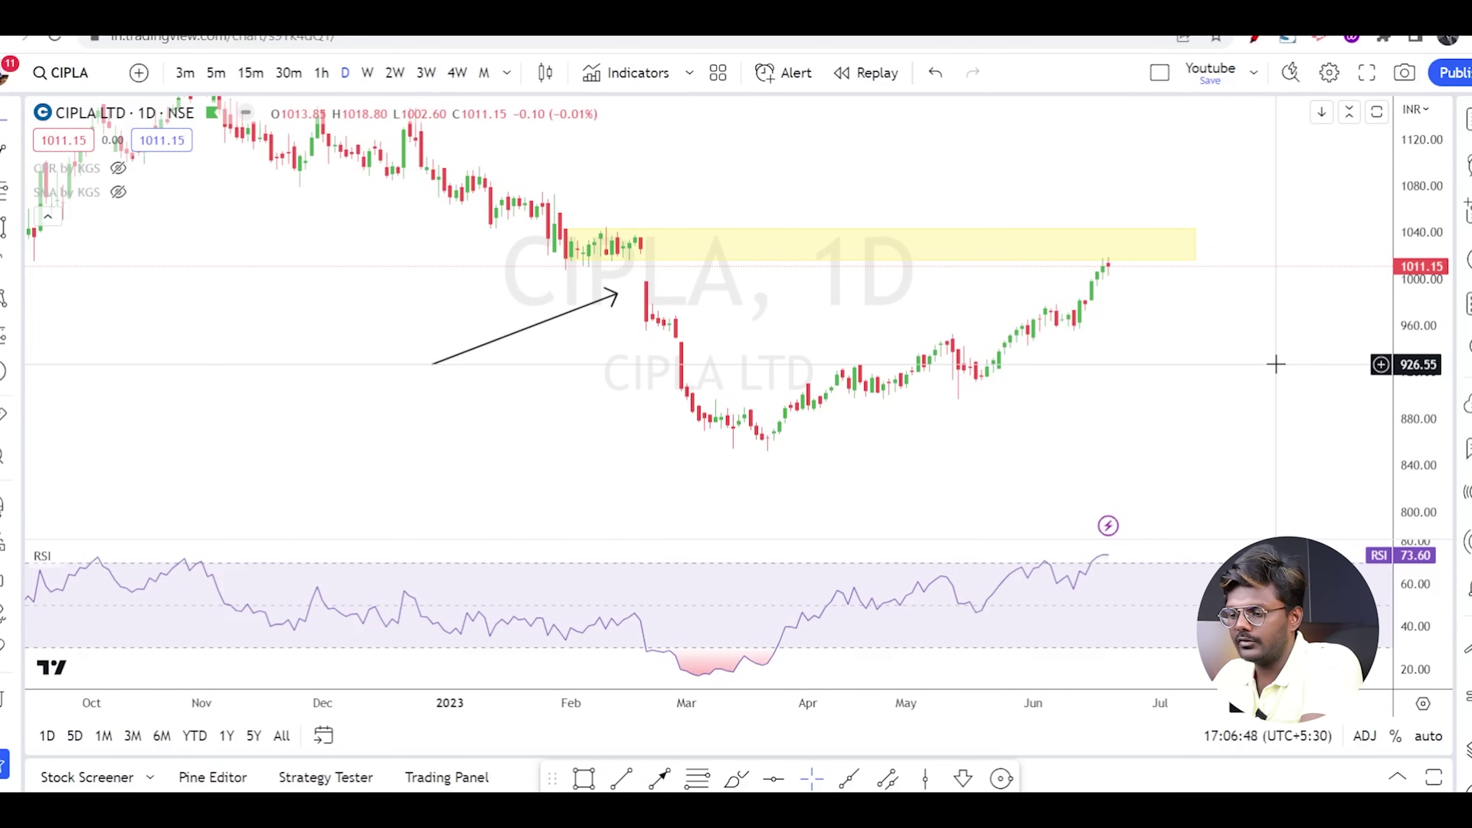
pyautogui.scroll(3, 1276, 364)
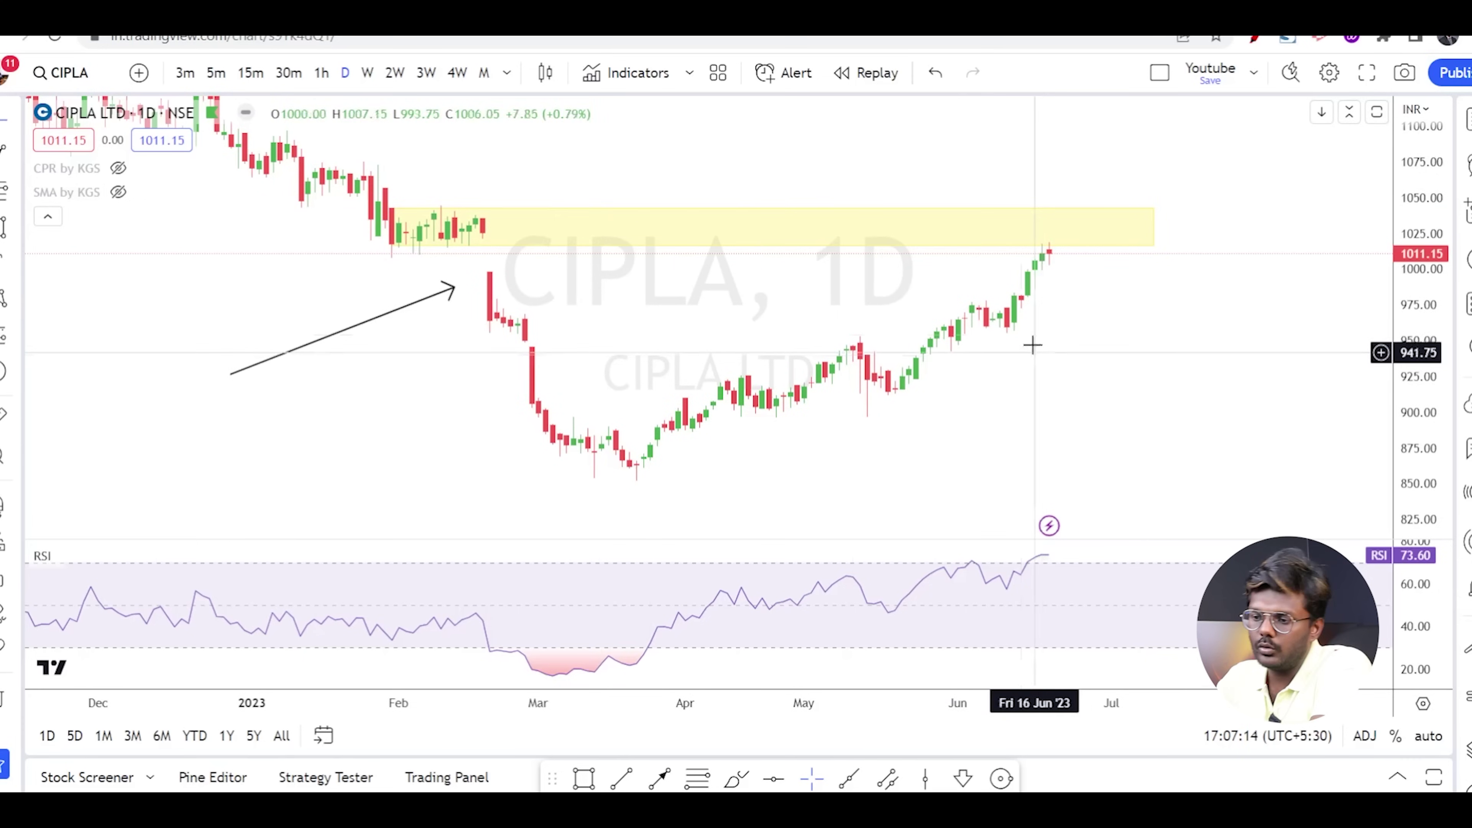
pyautogui.click(322, 74)
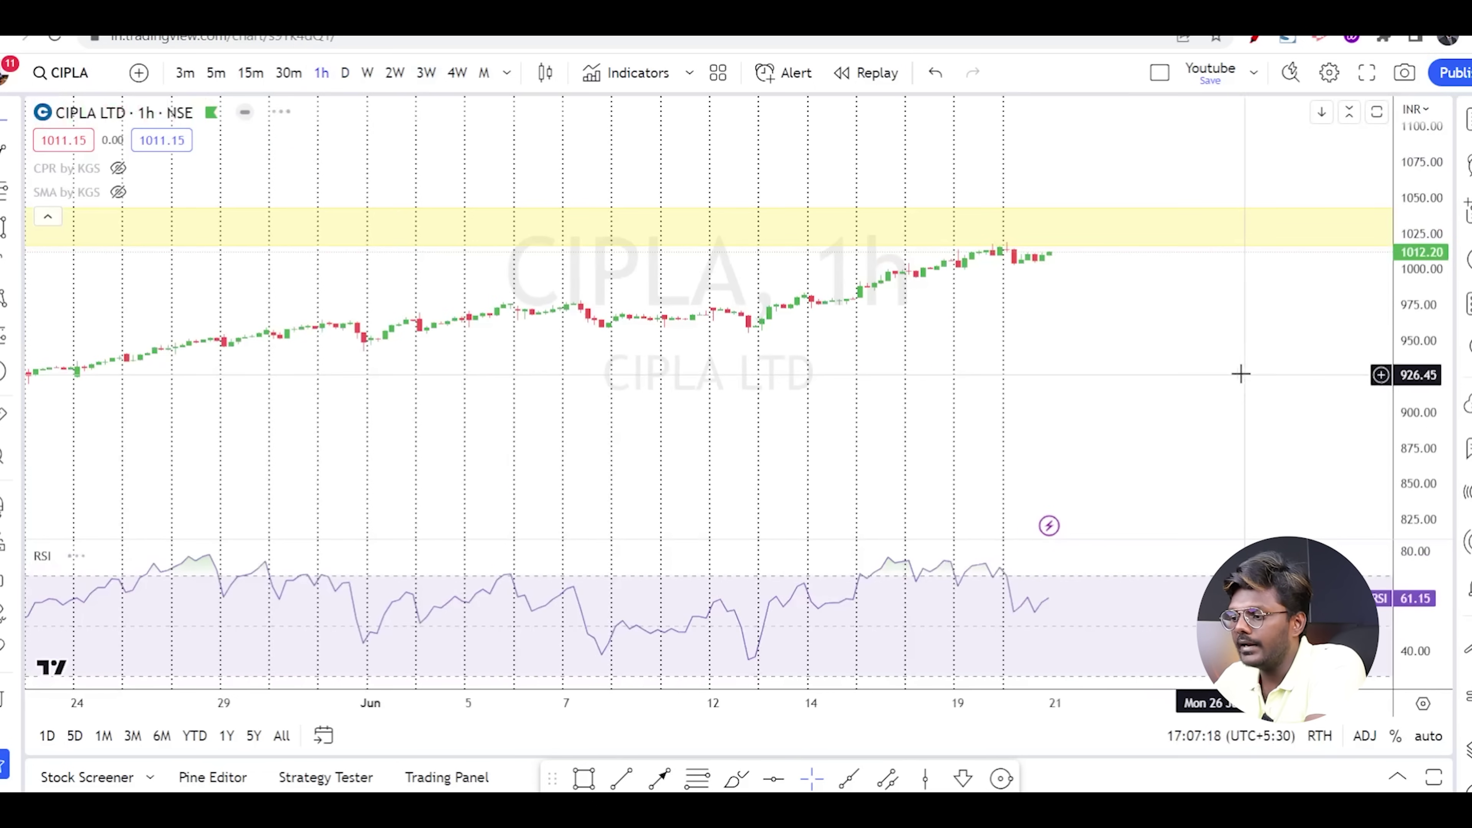
pyautogui.scroll(3, 1321, 324)
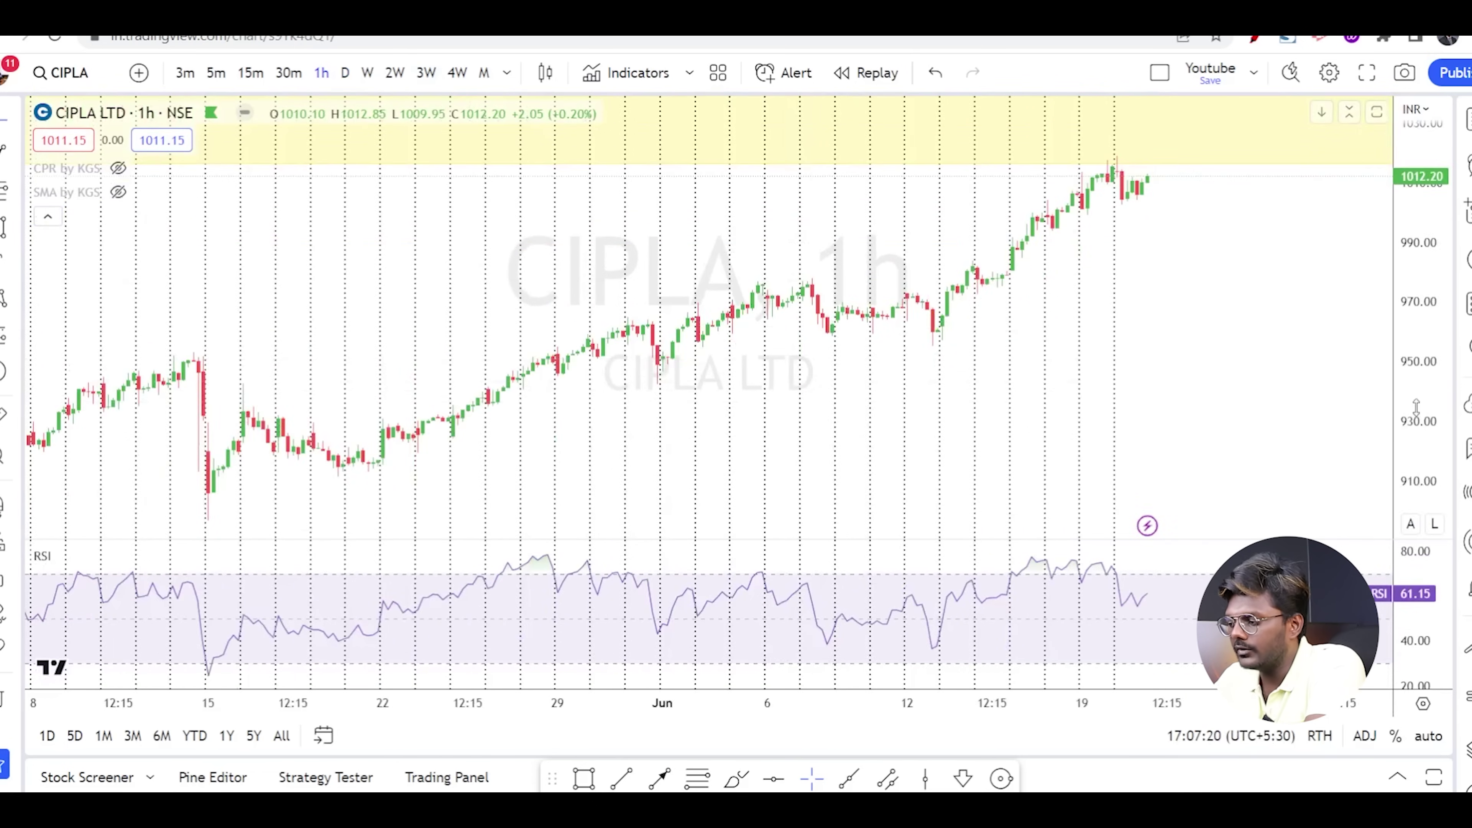
pyautogui.scroll(3, 1159, 315)
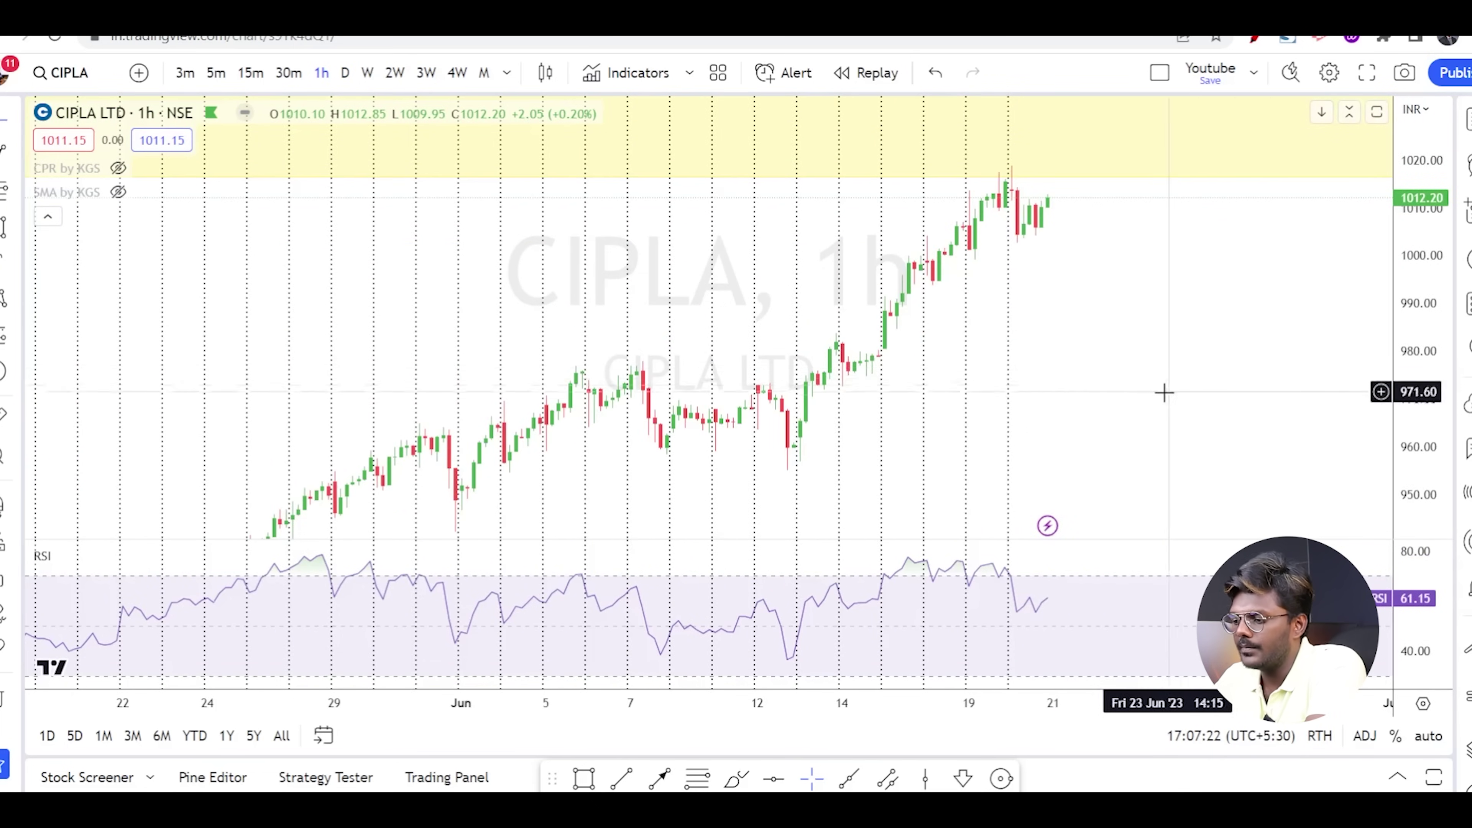
pyautogui.moveTo(1157, 401); pyautogui.dragTo(1088, 486)
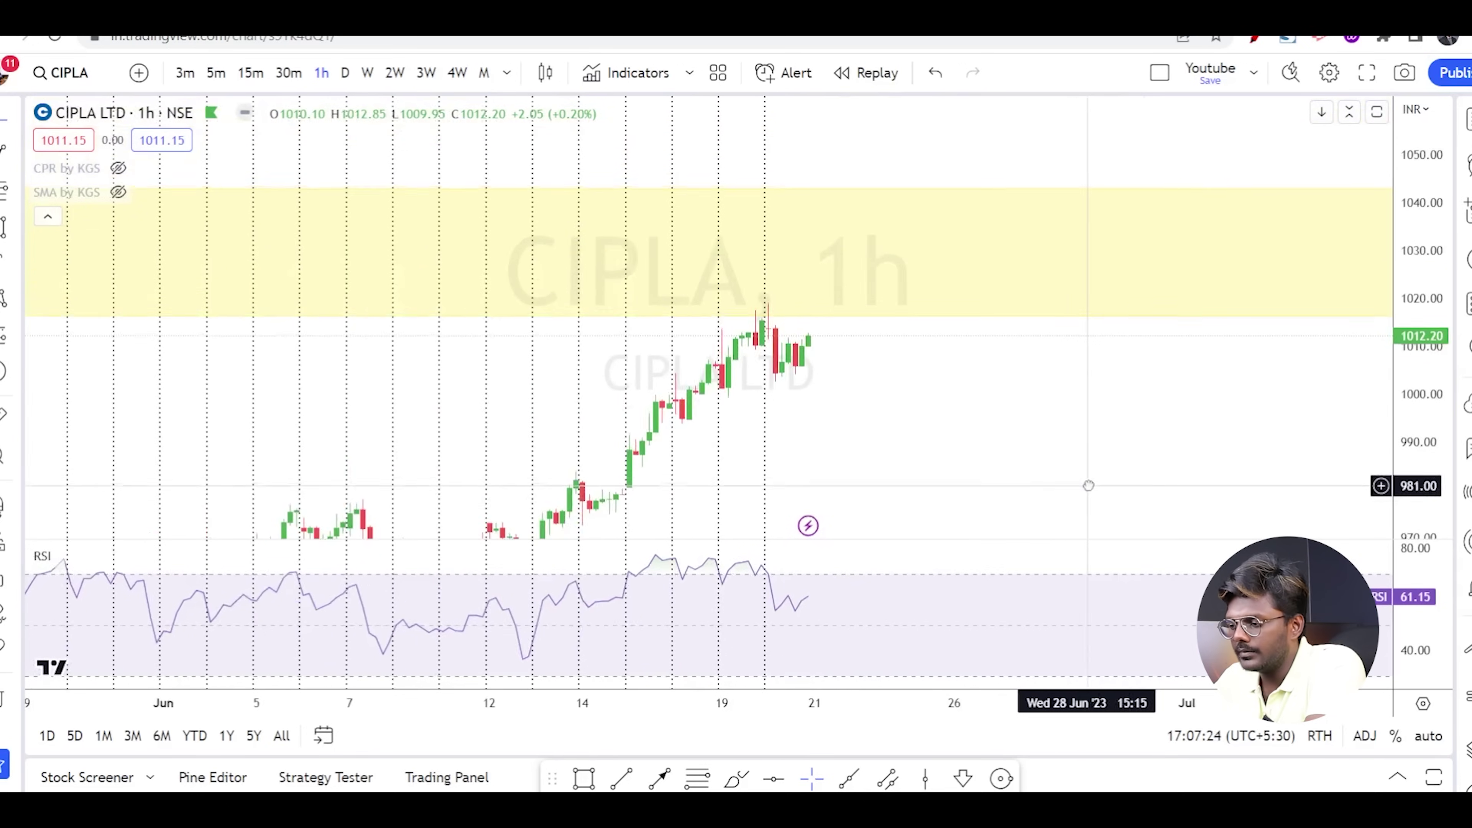
# Outline the yellow zone above the latest candles with a red freehand marker, clear the marking and exit the marker
pyautogui.hotkey('alt', 'shift', 'd')
pyautogui.moveTo(860, 189)
pyautogui.mouseDown()
pyautogui.moveTo(634, 192)
pyautogui.moveTo(609, 309)
pyautogui.moveTo(871, 311)
pyautogui.mouseUp()
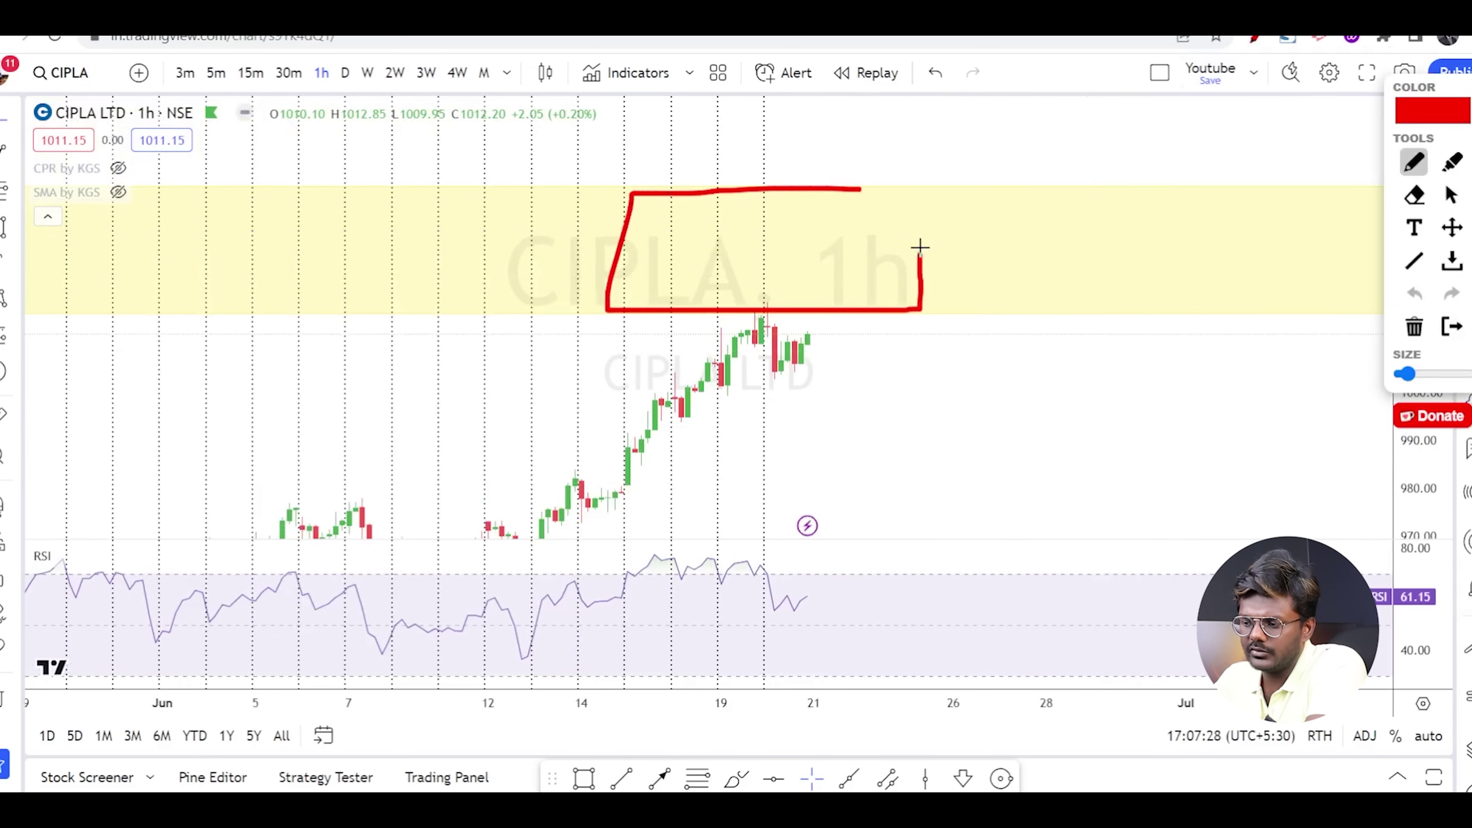
pyautogui.click(1414, 326)
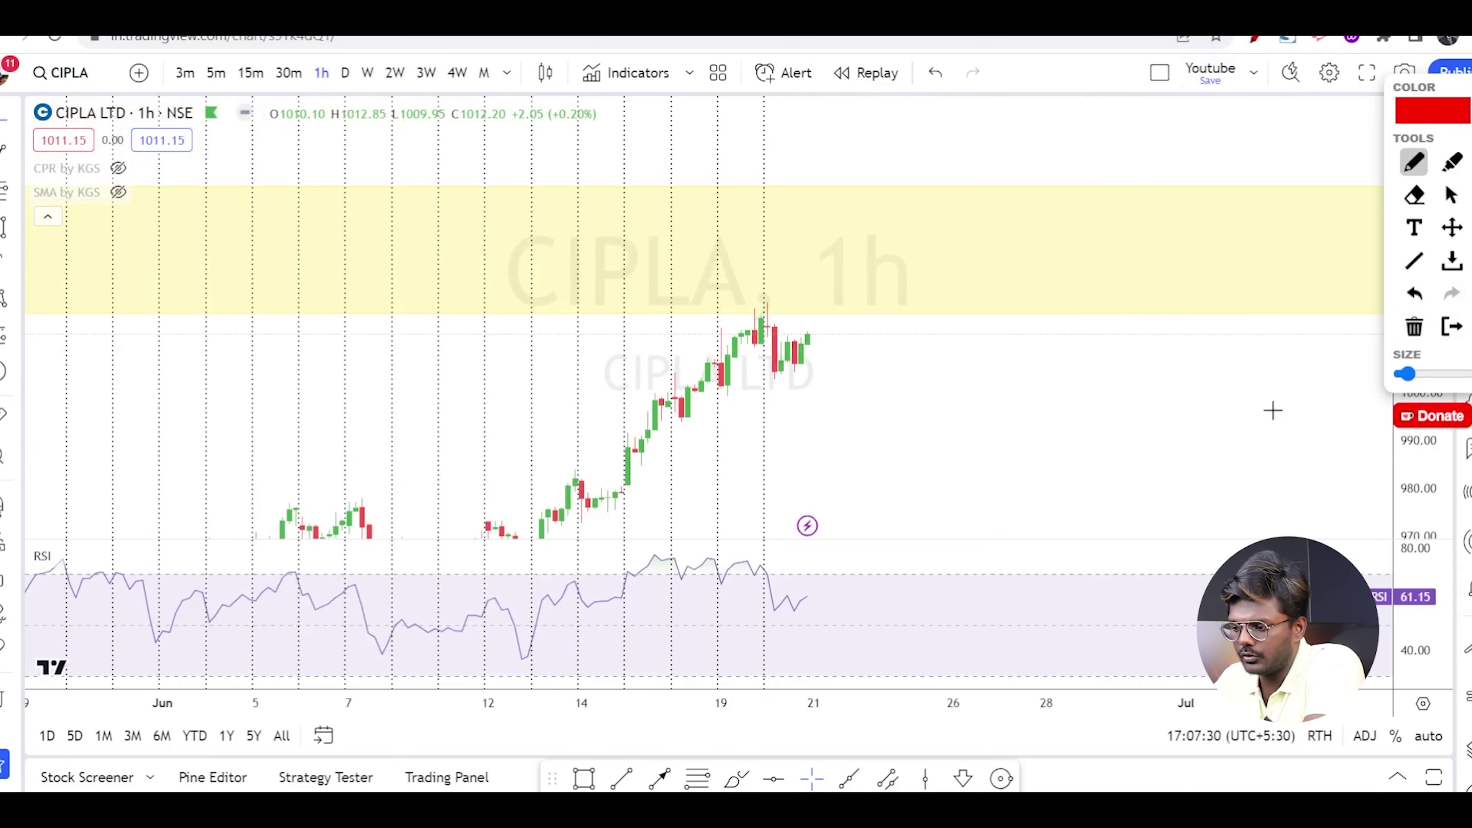
pyautogui.click(1461, 322)
# Place a horizontal line at 1002.70, just under the lows of the latest hourly candles
pyautogui.moveTo(1210, 411); pyautogui.dragTo(1245, 217)
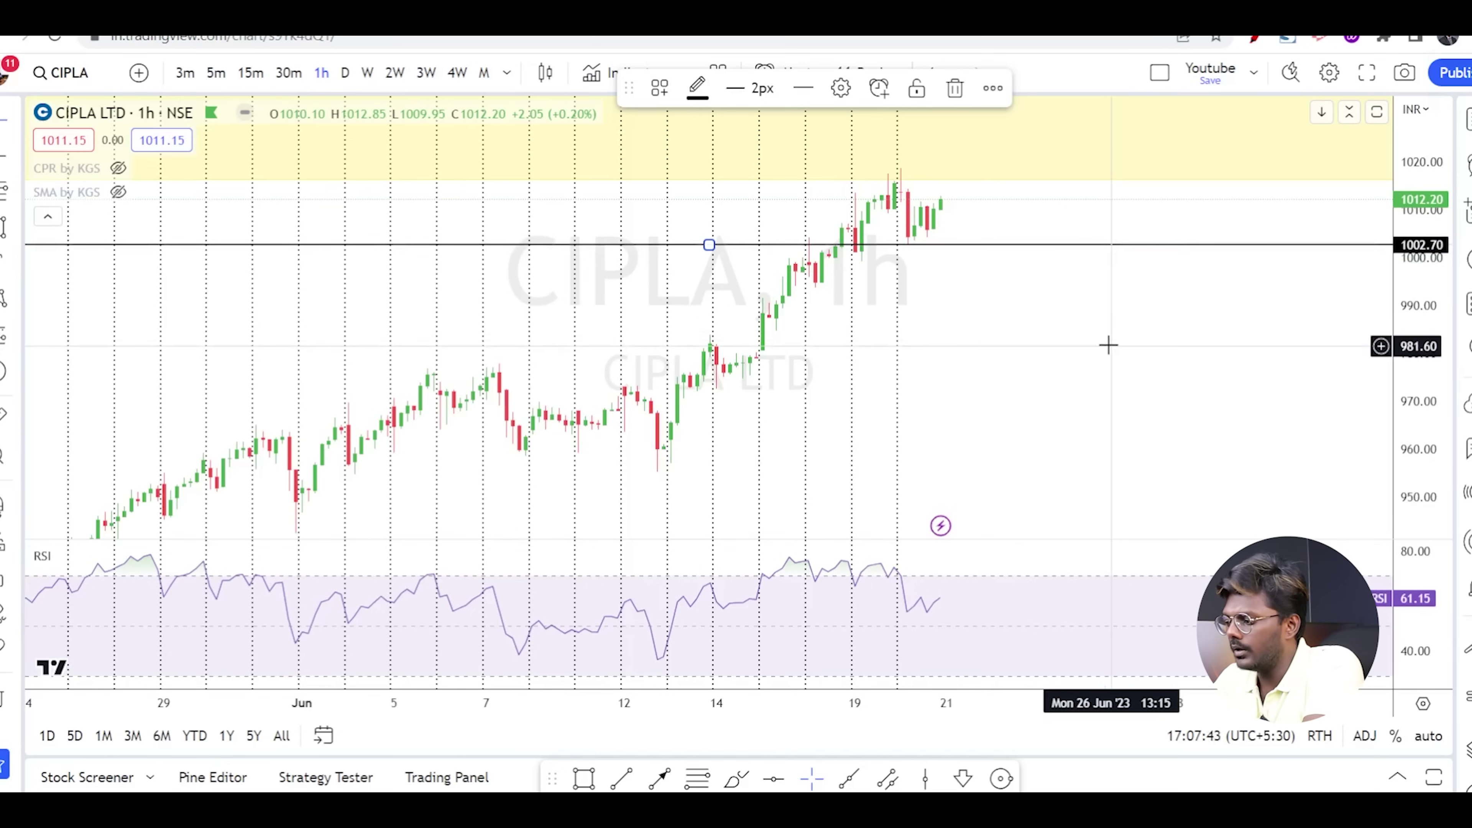
pyautogui.scroll(1, 1112, 346)
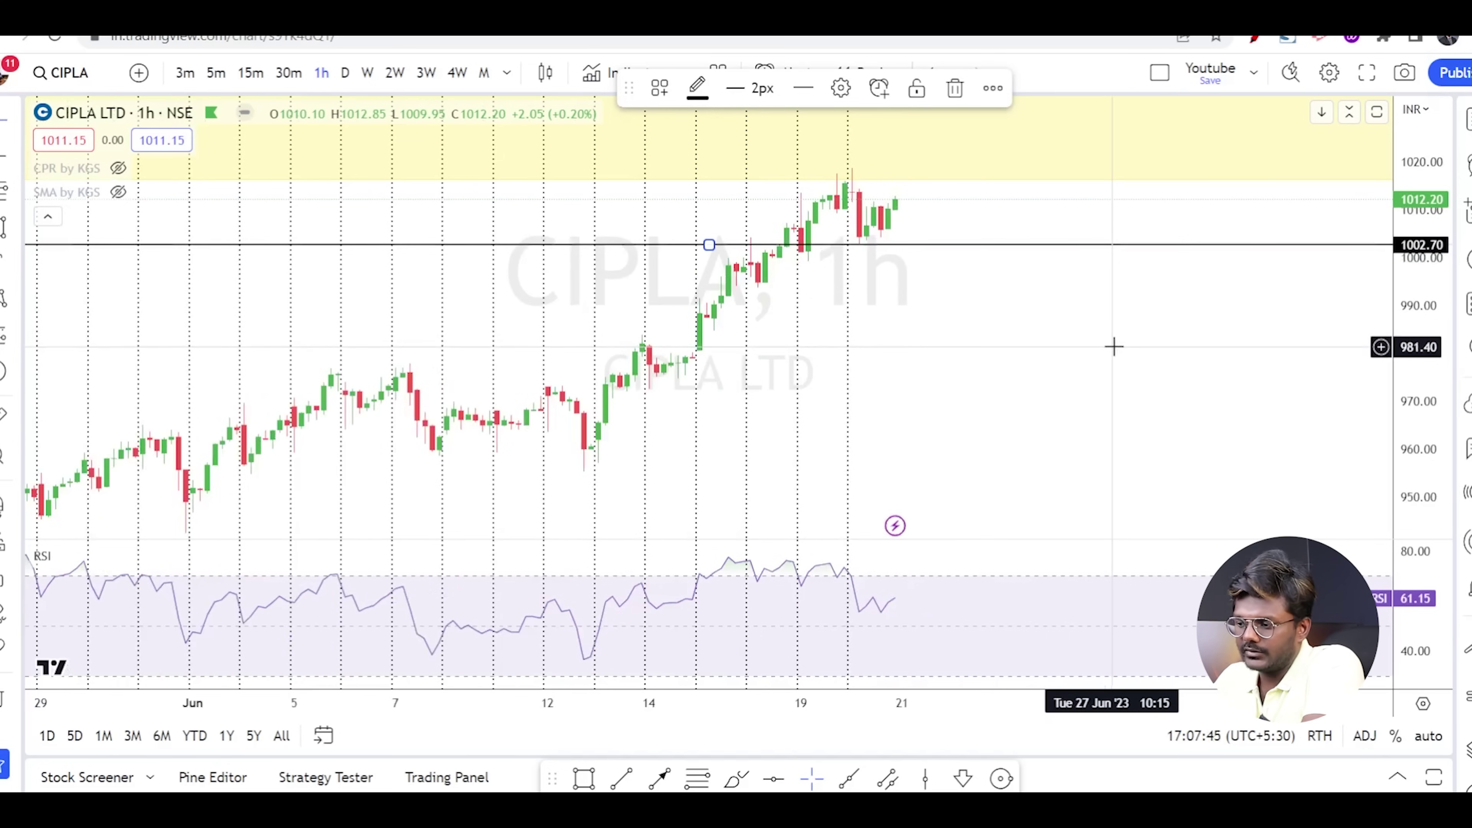
pyautogui.click(1113, 346)
pyautogui.scroll(1, 985, 313)
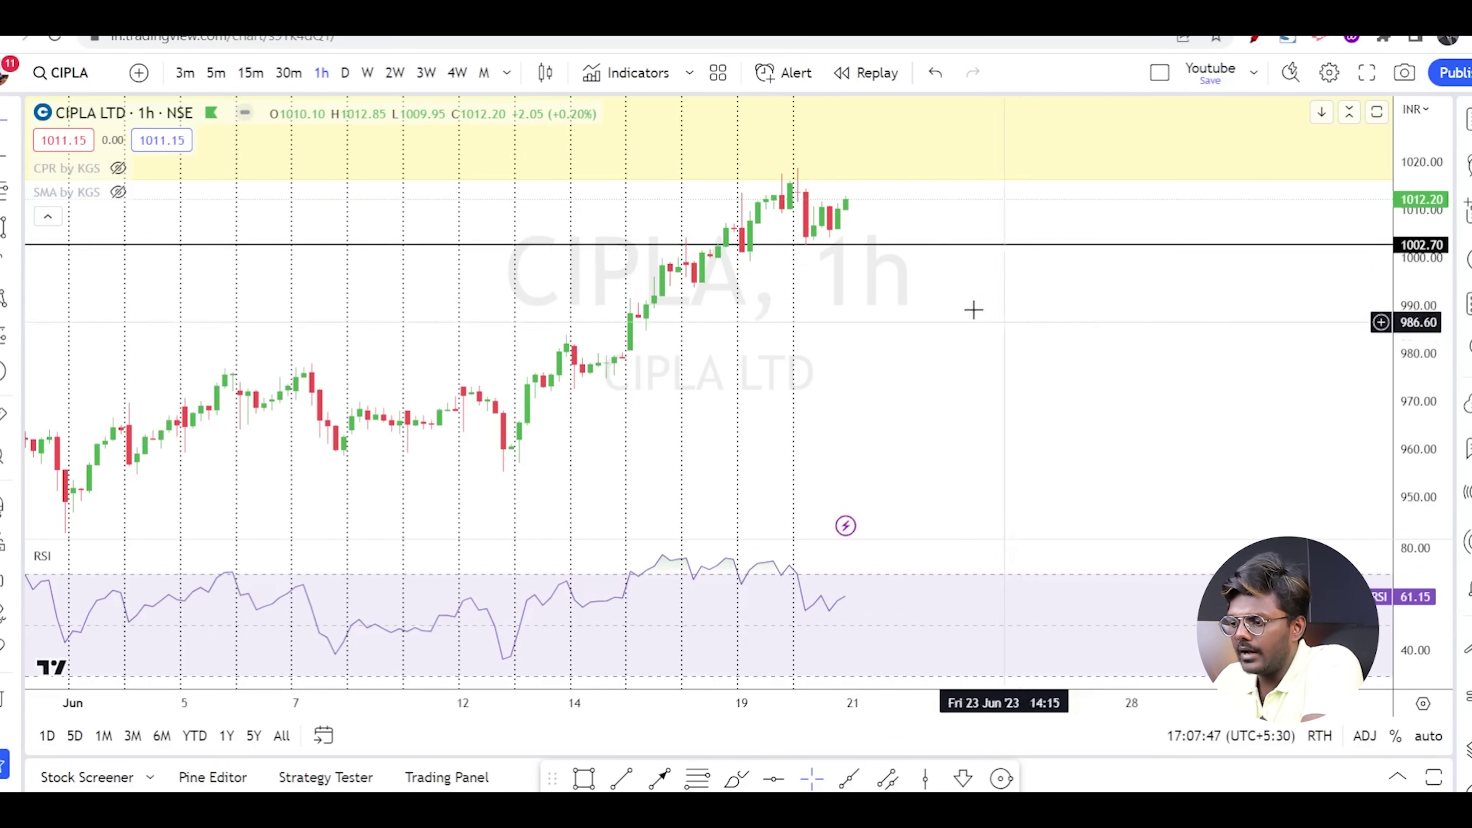
# Mark a possible breakdown below the 1002.70 line with a red freehand stroke, and exit the marker
pyautogui.hotkey('alt', 'shift', 'd')
pyautogui.moveTo(834, 263); pyautogui.dragTo(839, 320)
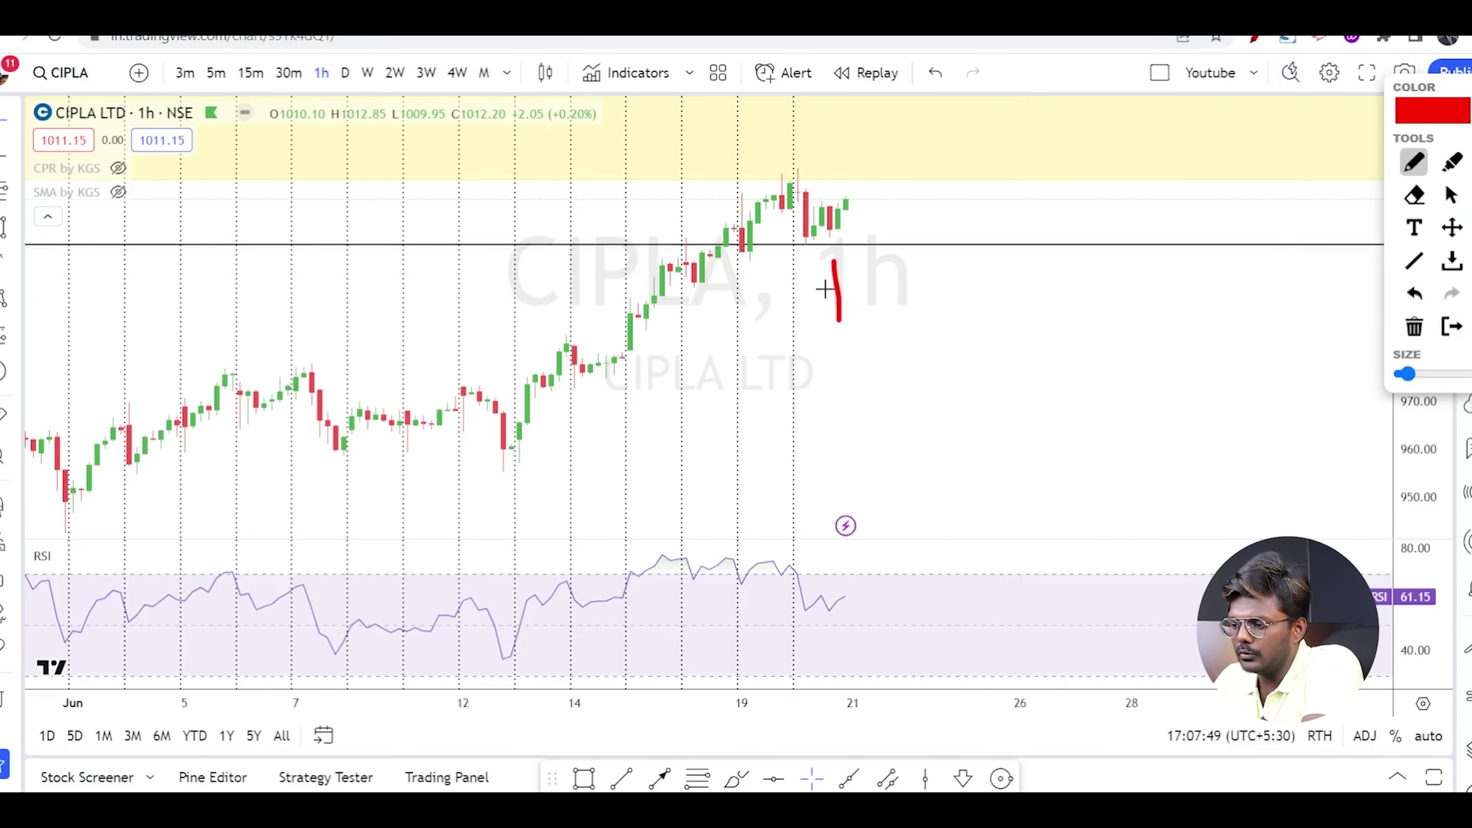
pyautogui.click(1457, 330)
pyautogui.scroll(-1, 1143, 417)
pyautogui.scroll(-1, 1157, 444)
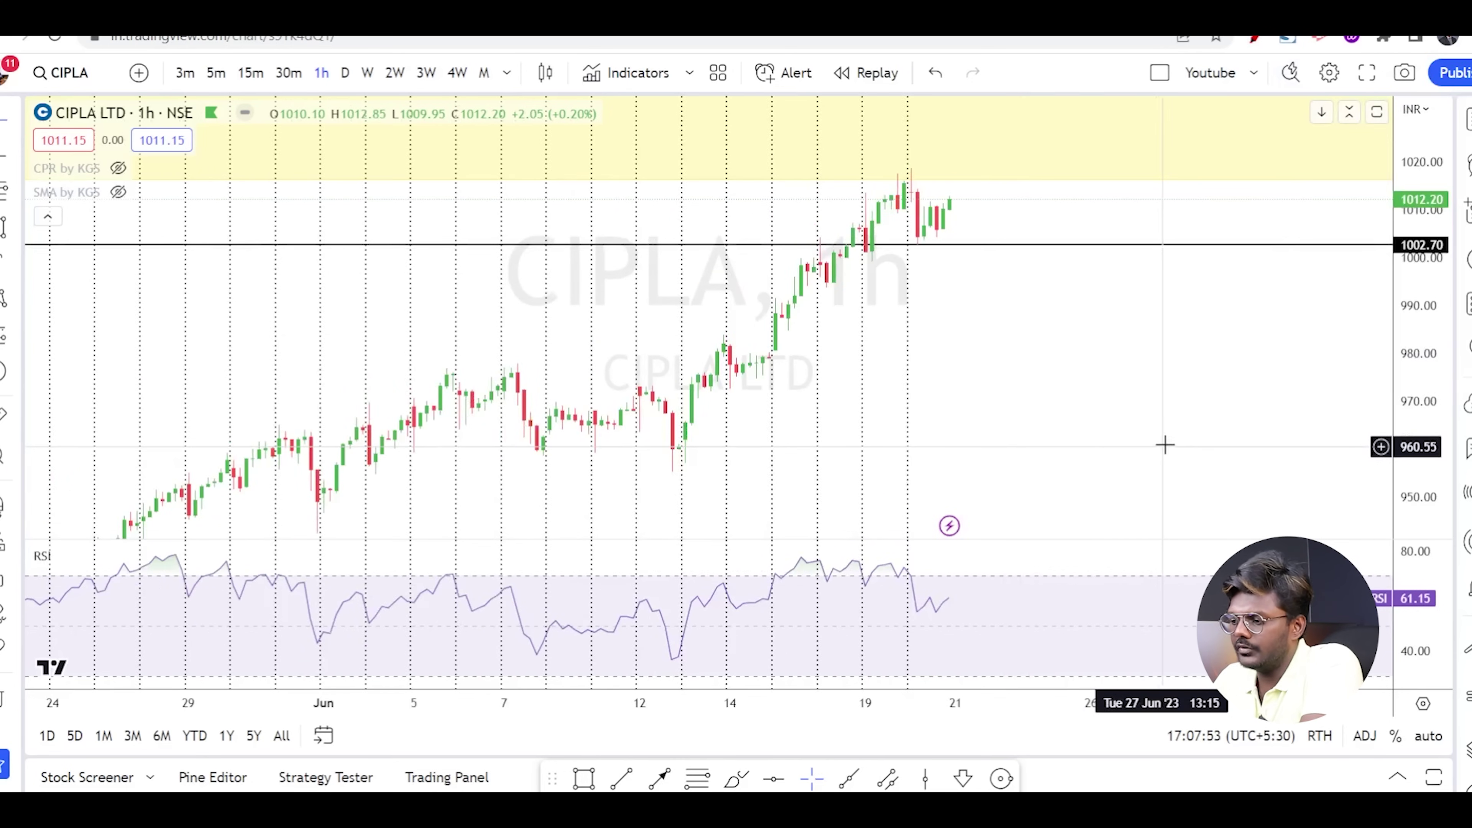
# Mark a possible rise from the latest candles into the yellow zone in red freehand, and exit the marker
pyautogui.scroll(2, 1133, 441)
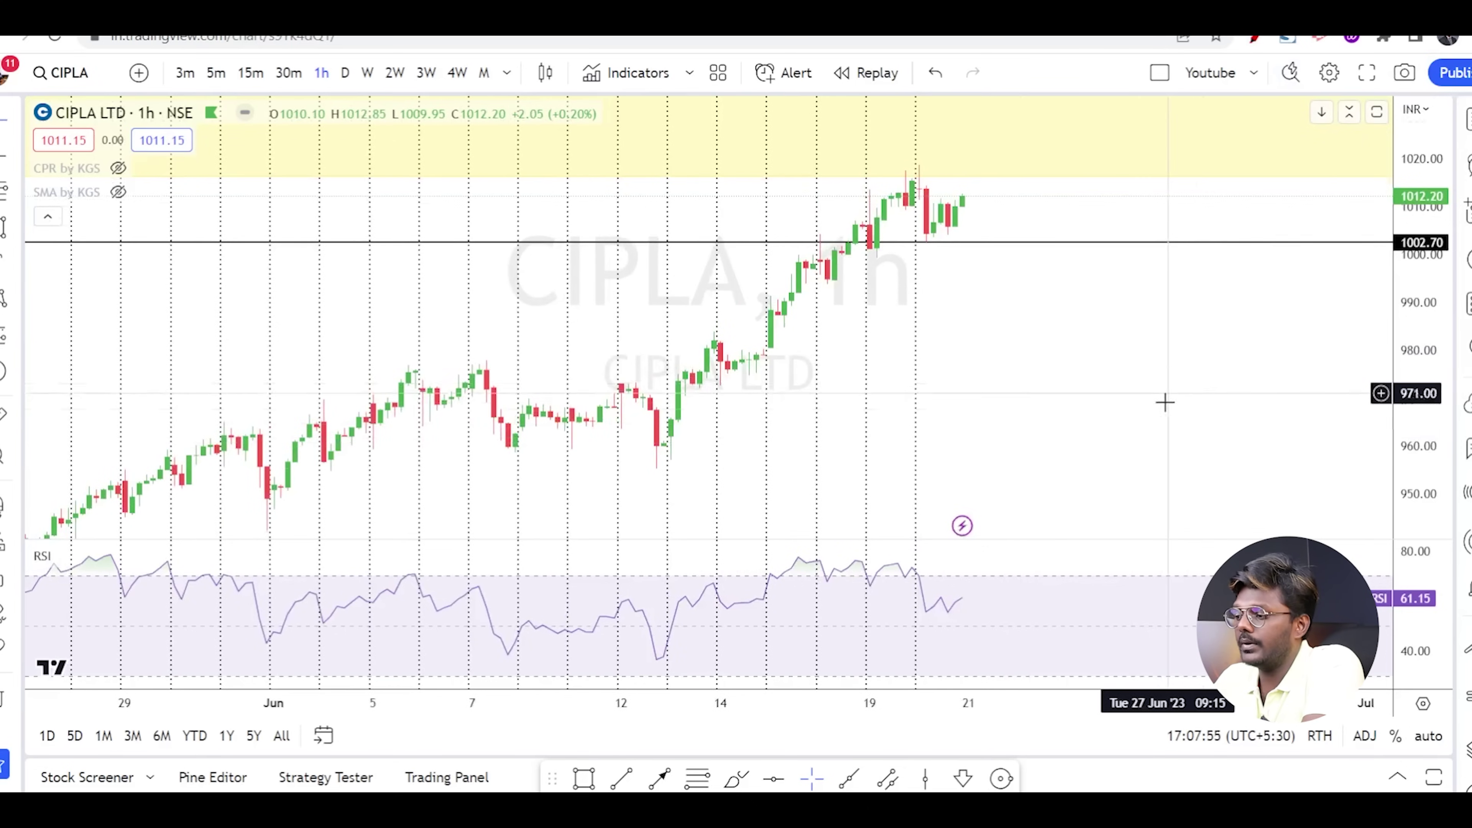
pyautogui.click(1253, 37)
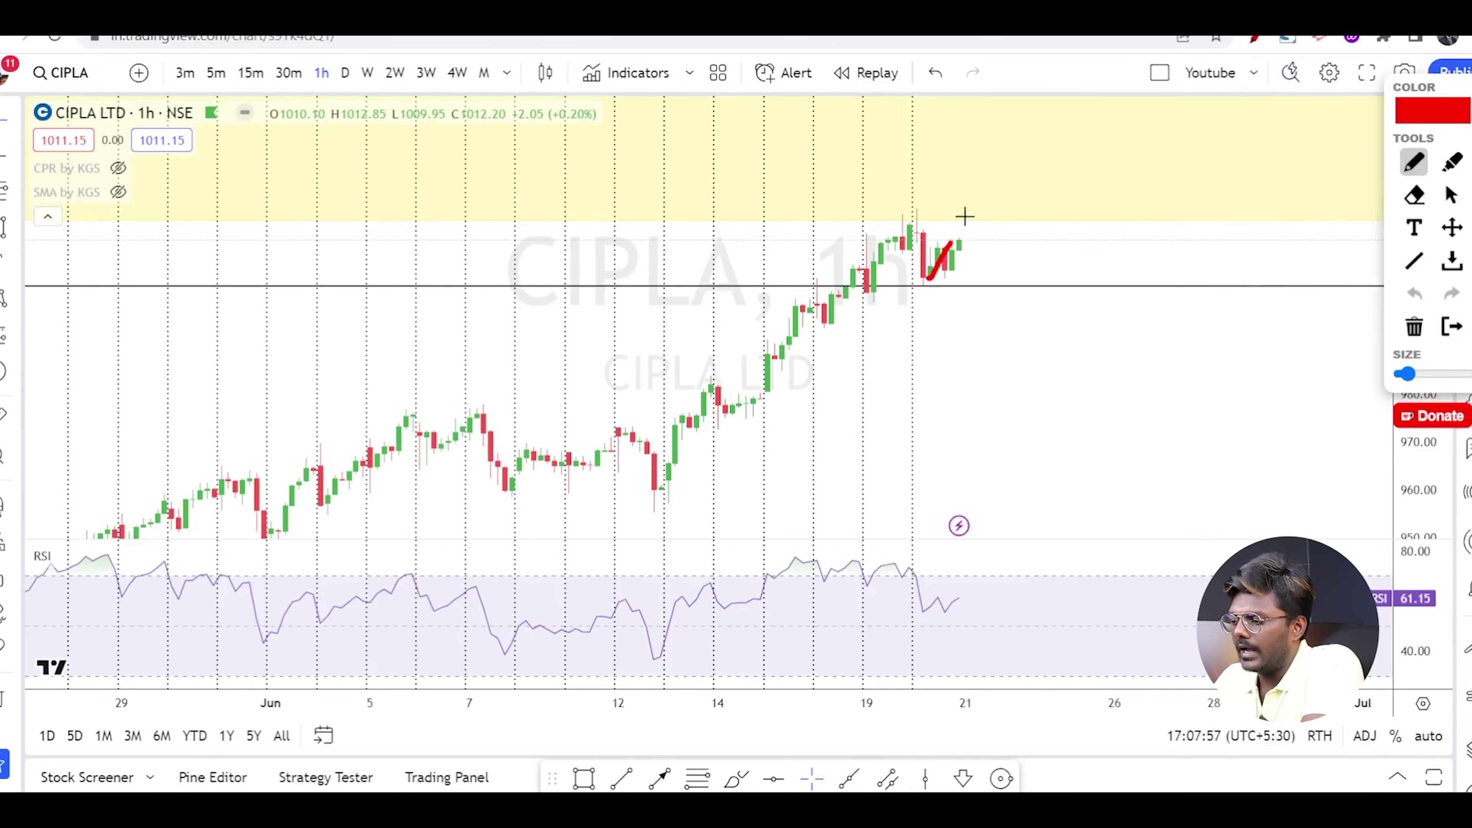
pyautogui.moveTo(964, 217); pyautogui.dragTo(1062, 143)
pyautogui.click(1451, 327)
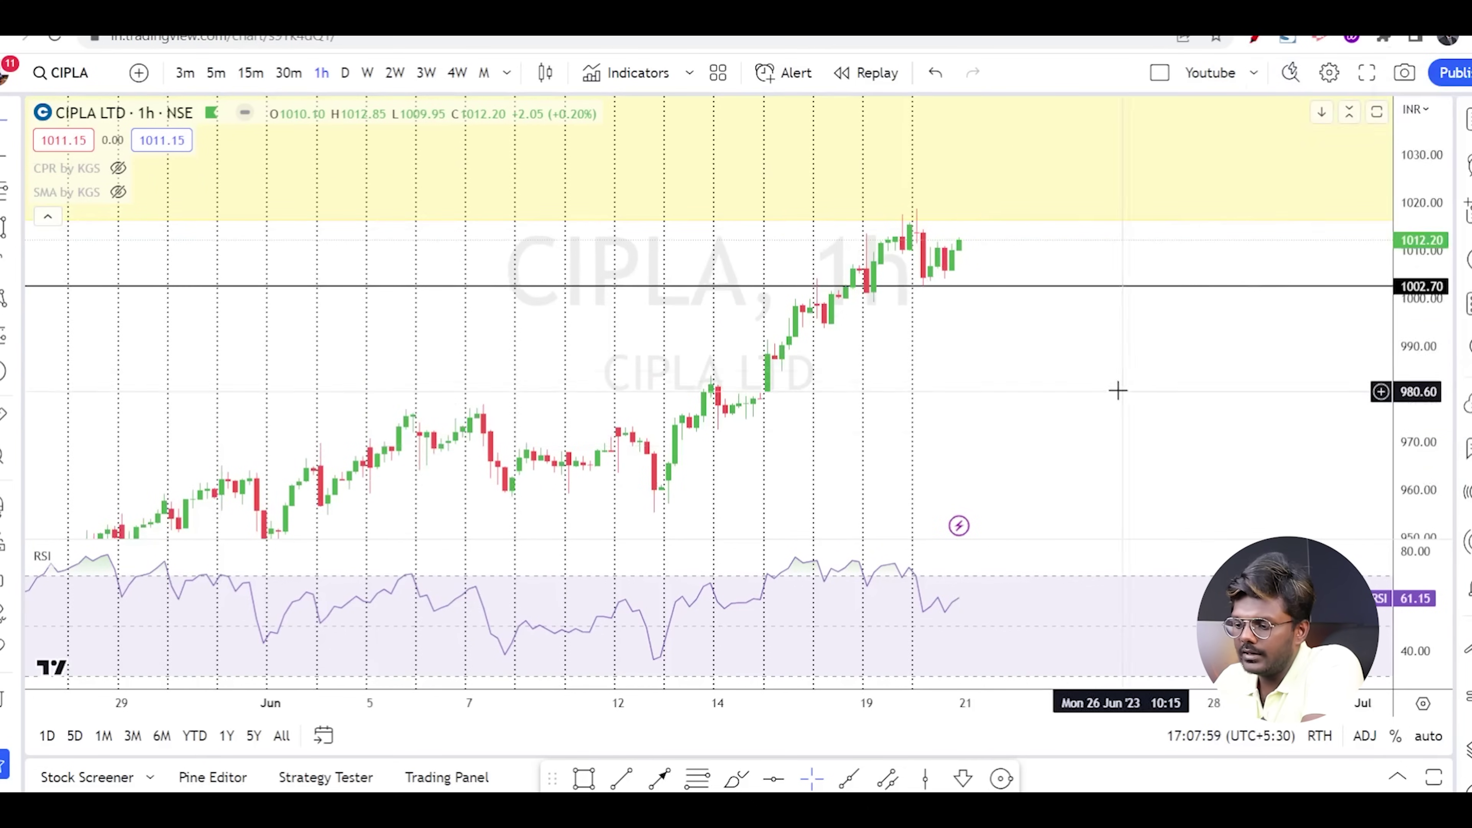
# Place a horizontal line at 958.45 along the June swing lows
pyautogui.moveTo(1118, 387); pyautogui.dragTo(1210, 273)
pyautogui.scroll(2, 969, 448)
pyautogui.click(773, 777)
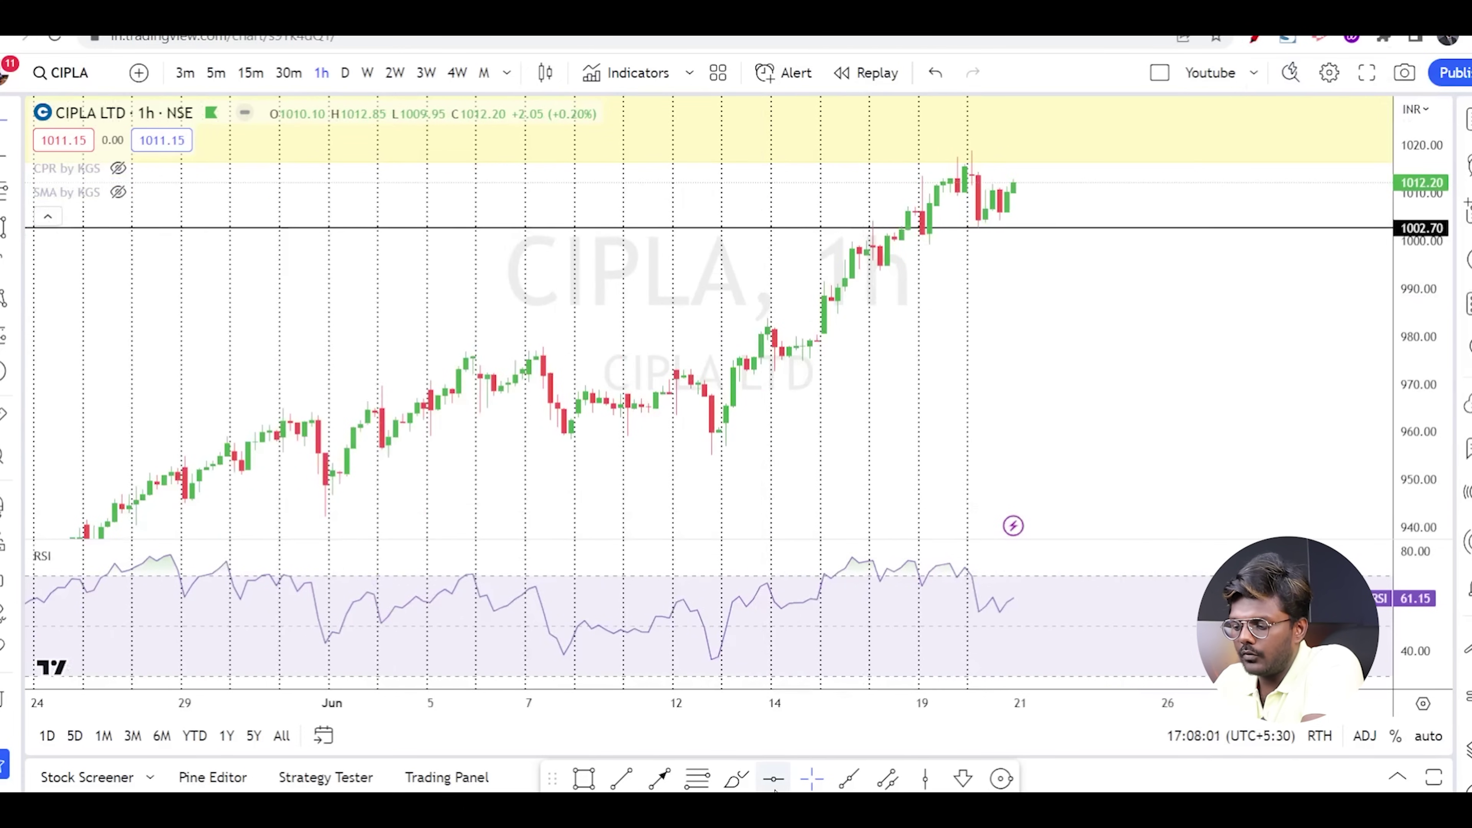
pyautogui.click(802, 440)
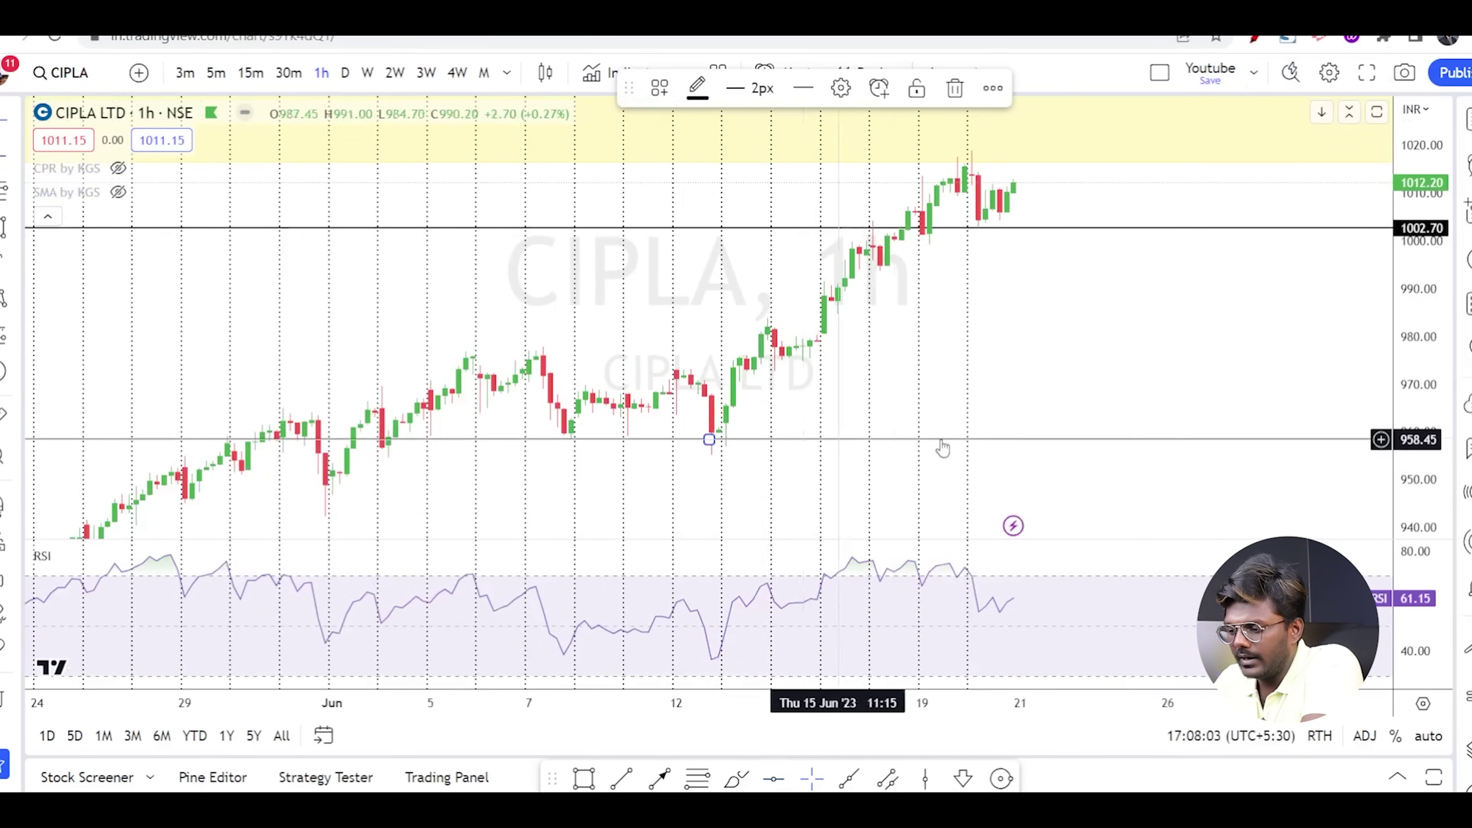
# Trace the June price swings in red freehand, mark the bounces at the 958.45 line and a downward arrow, and exit the marker
pyautogui.click(1256, 37)
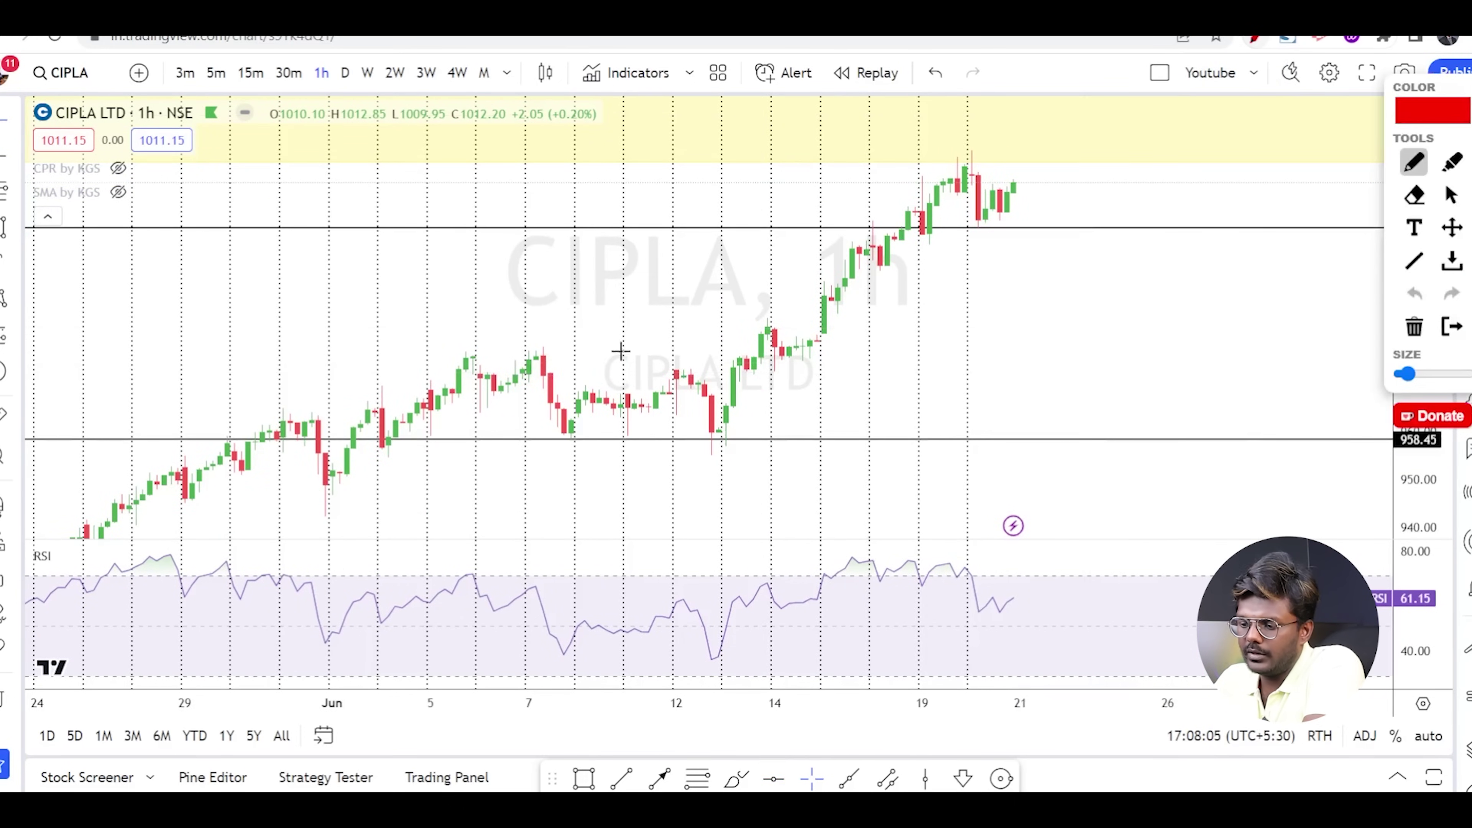
pyautogui.moveTo(381, 443); pyautogui.dragTo(485, 359)
pyautogui.moveTo(530, 429); pyautogui.dragTo(639, 367)
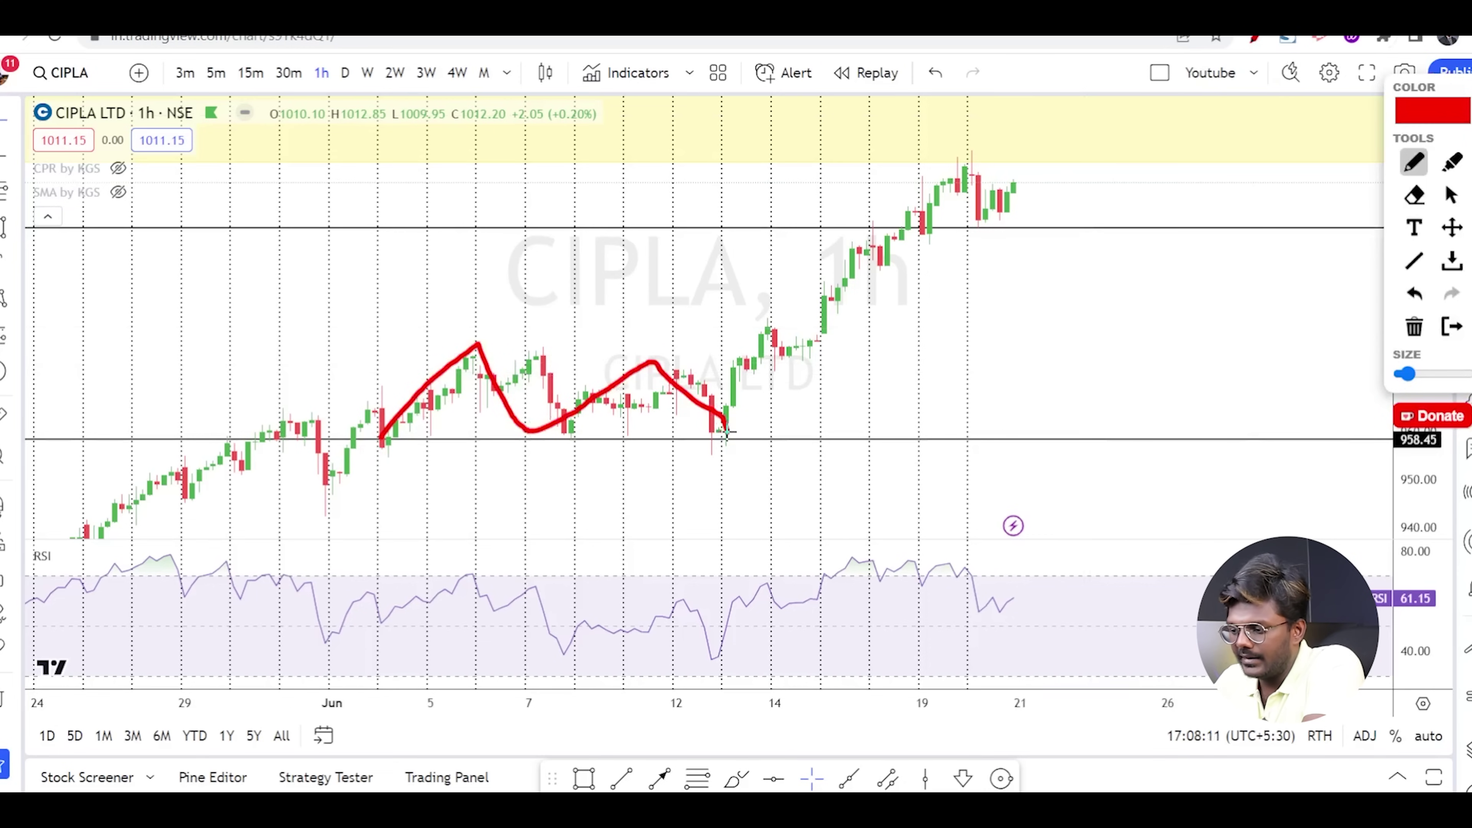
pyautogui.moveTo(770, 383); pyautogui.dragTo(960, 167)
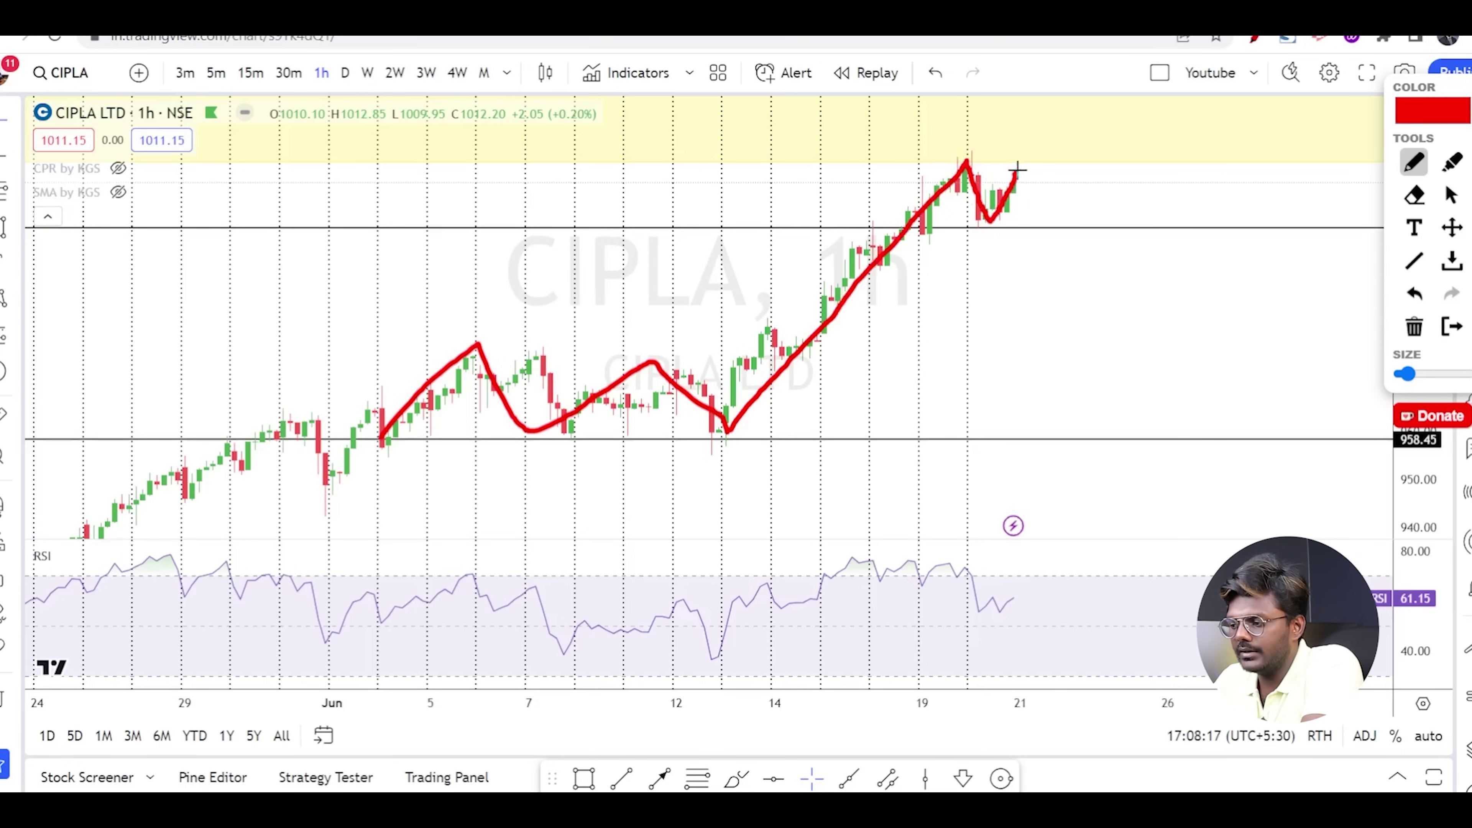
pyautogui.moveTo(1053, 234); pyautogui.dragTo(1064, 343)
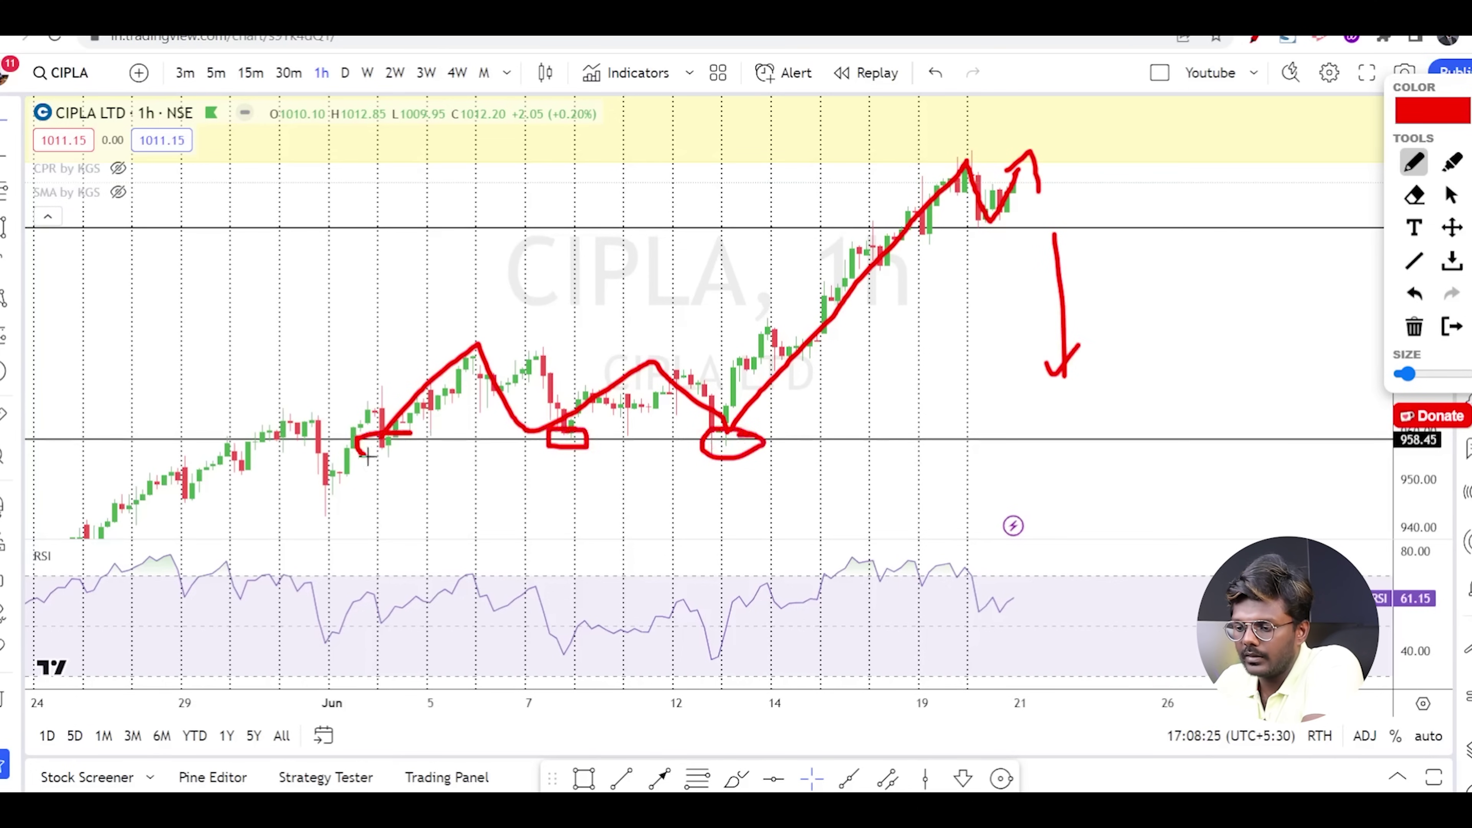
pyautogui.click(1451, 326)
# Place a horizontal line at 1018.30 along the recent high, at the lower edge of the yellow zone
pyautogui.scroll(3, 1216, 360)
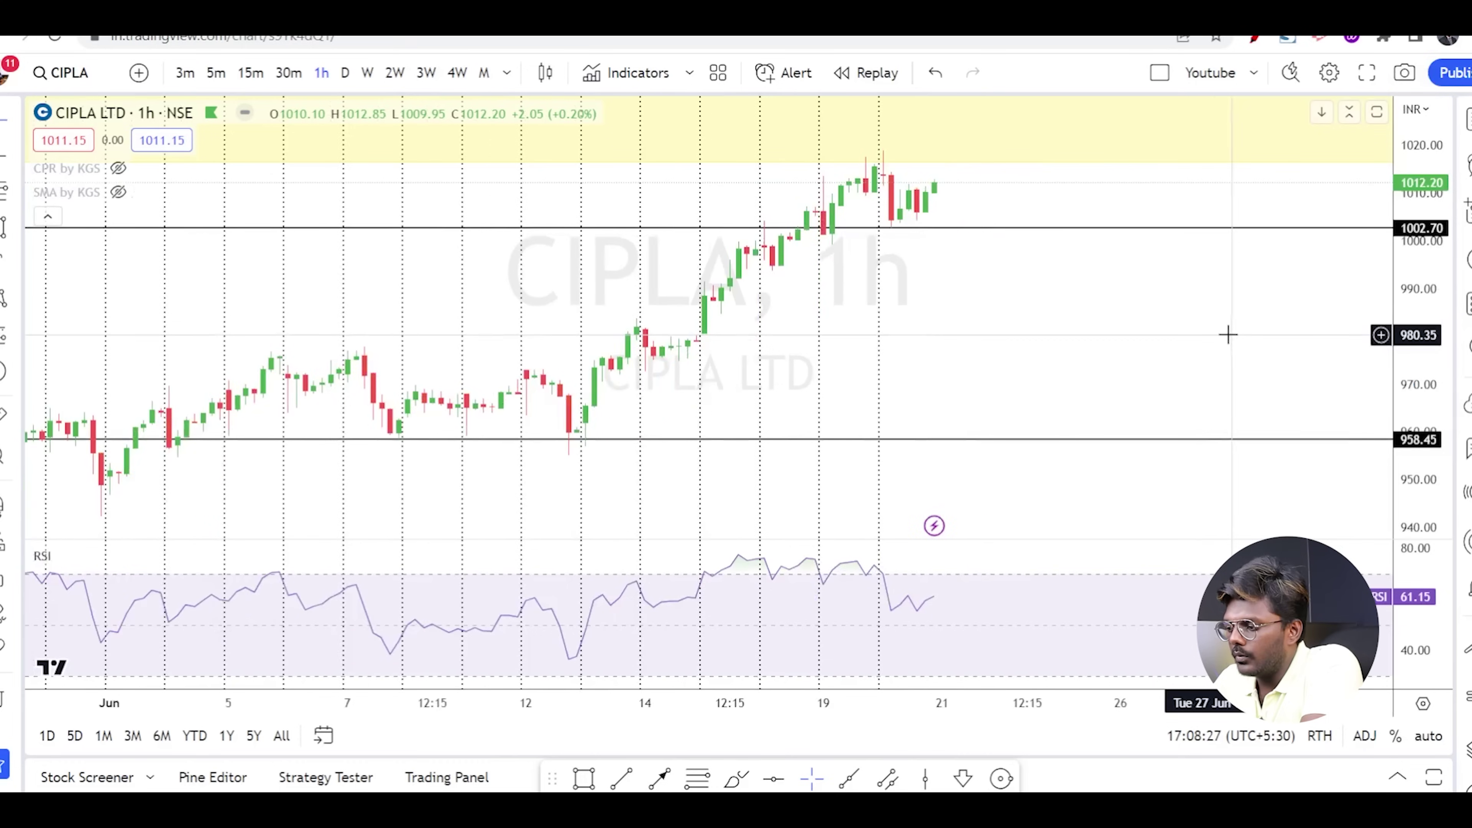
pyautogui.scroll(-2, 1210, 394)
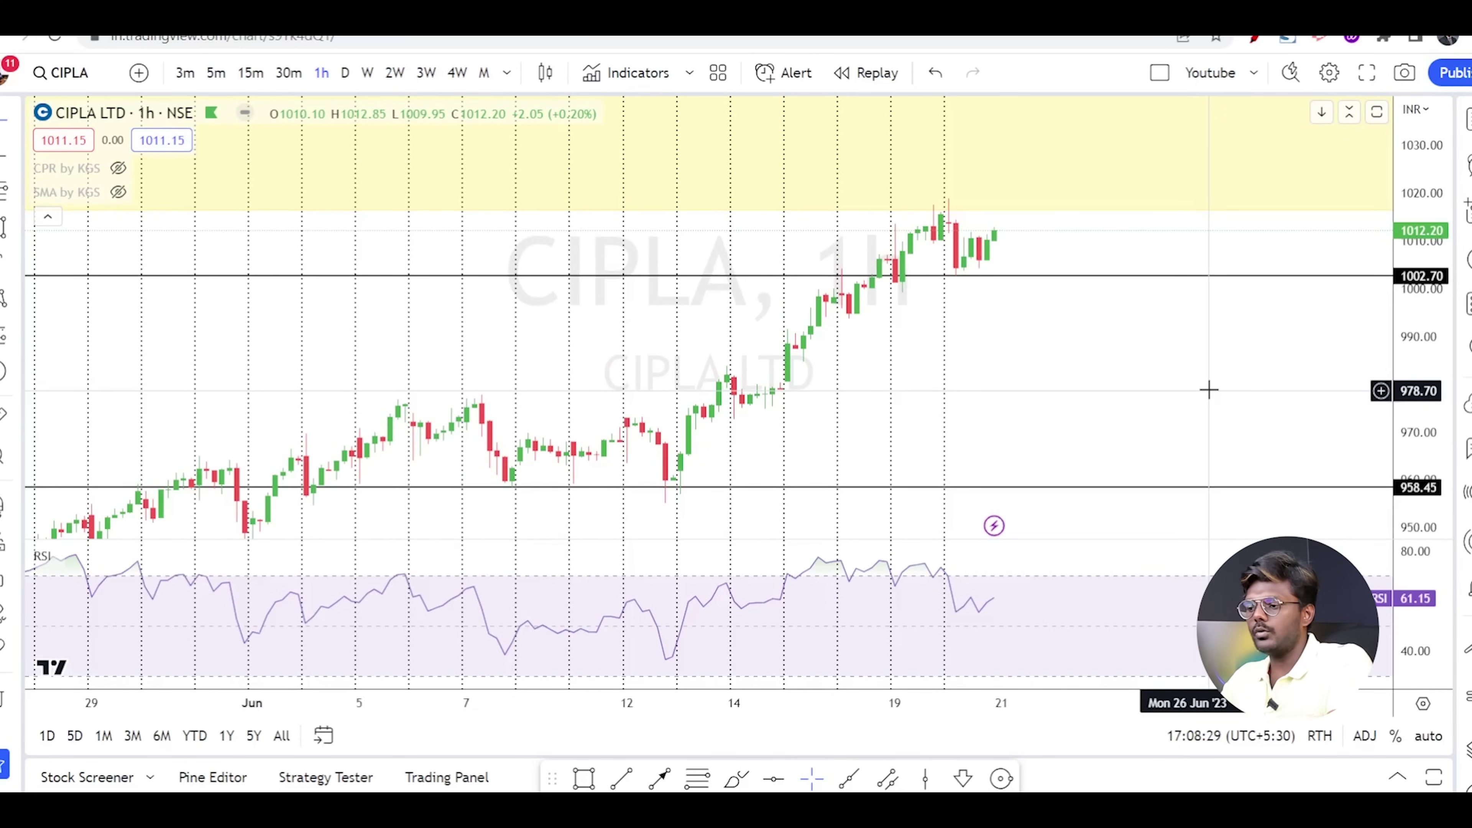
pyautogui.scroll(3, 1208, 389)
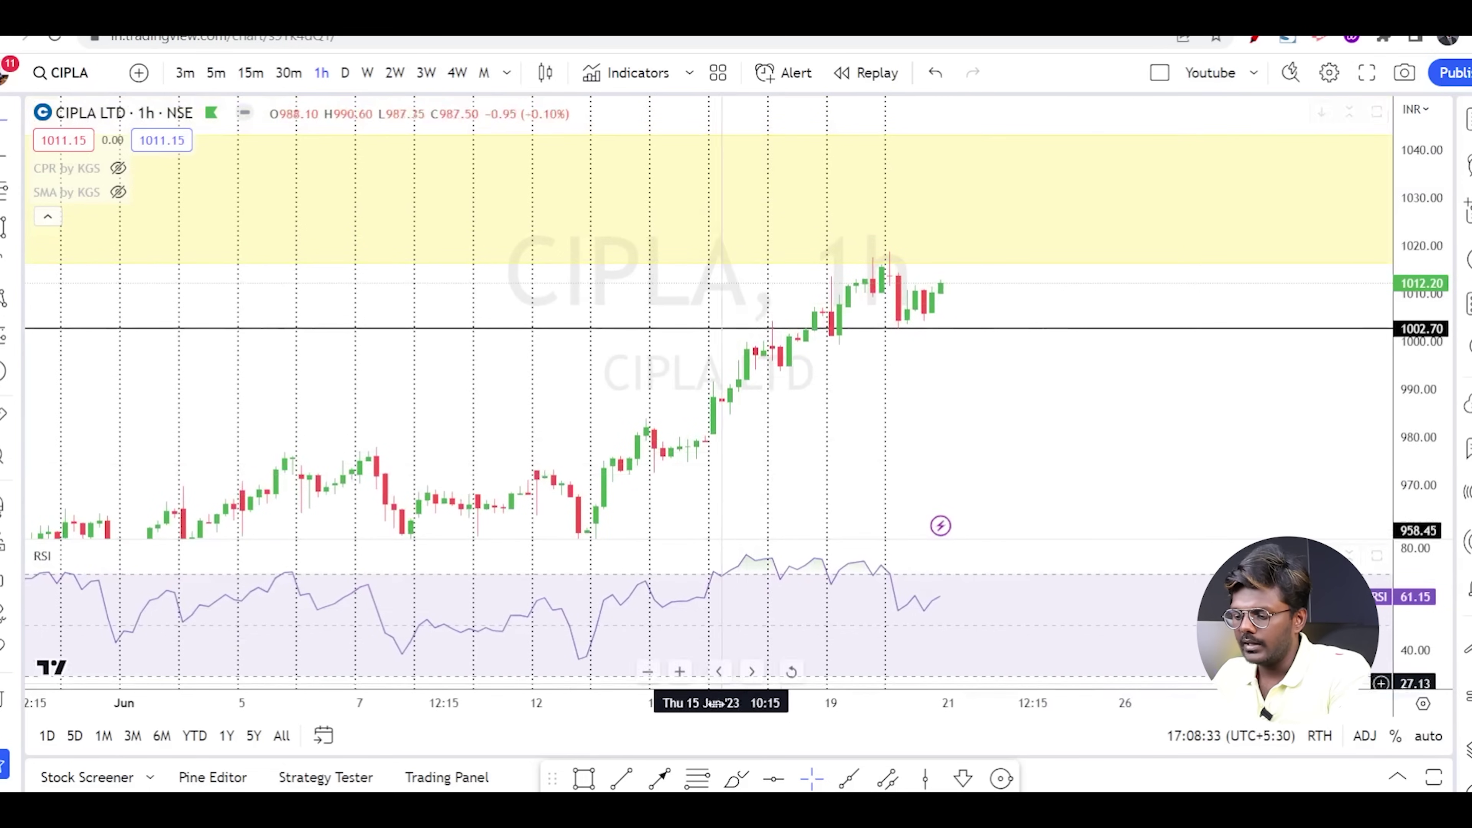
pyautogui.click(770, 779)
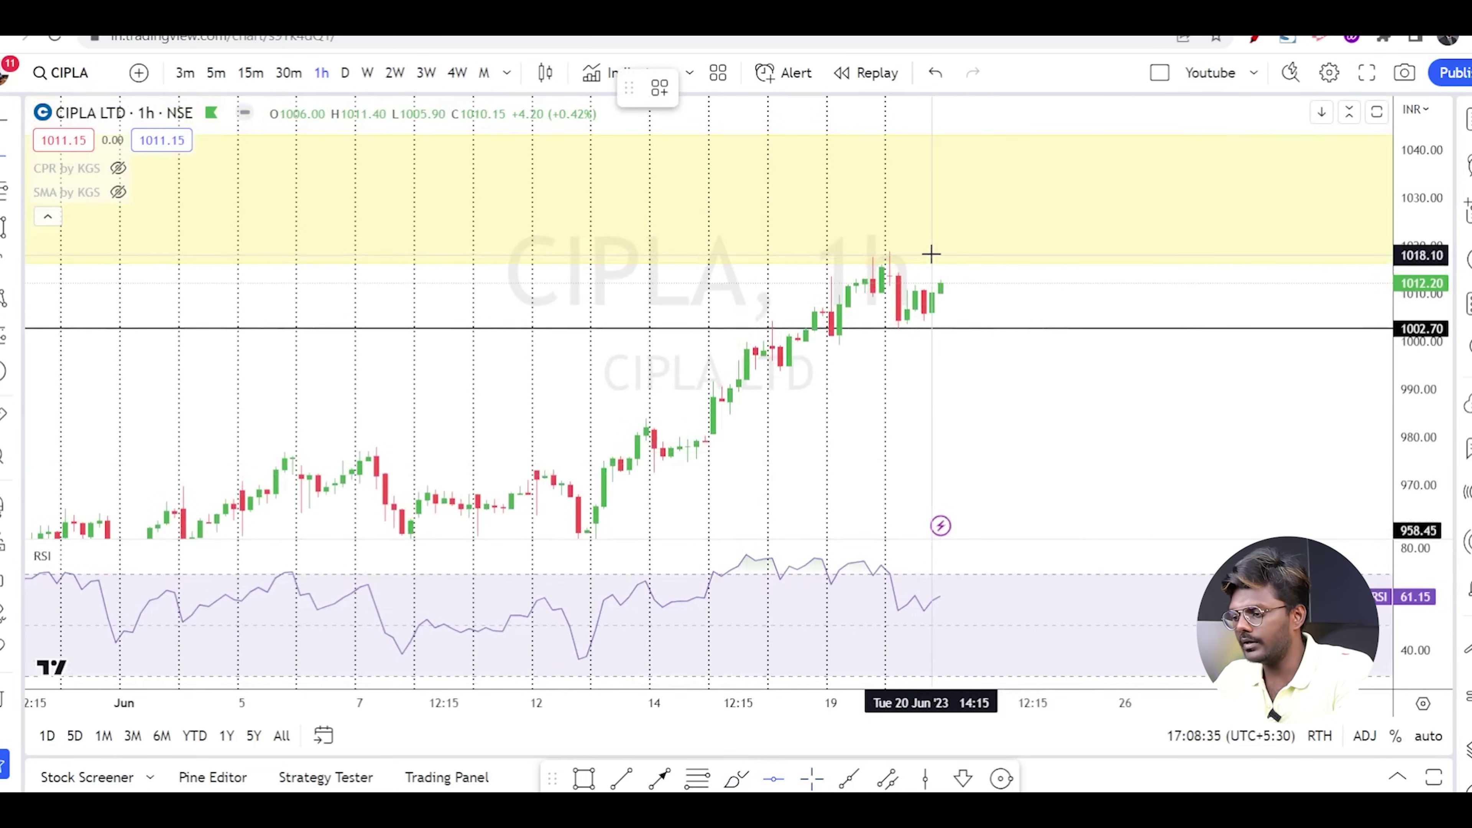
pyautogui.click(930, 253)
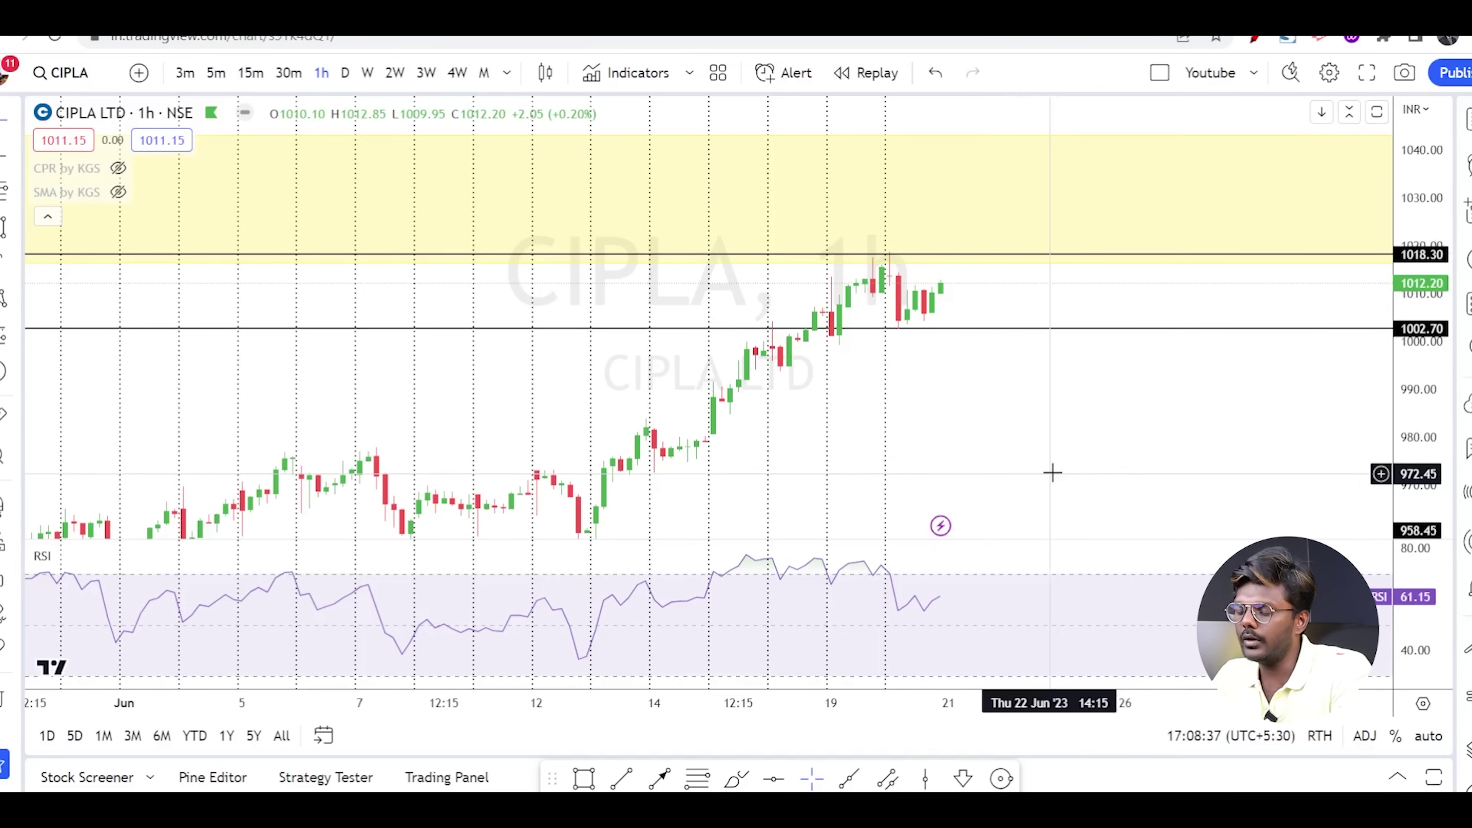
# Add the text label "LONG" just above the 1018.30 line, beside the latest candles
pyautogui.moveTo(1027, 470); pyautogui.dragTo(915, 479)
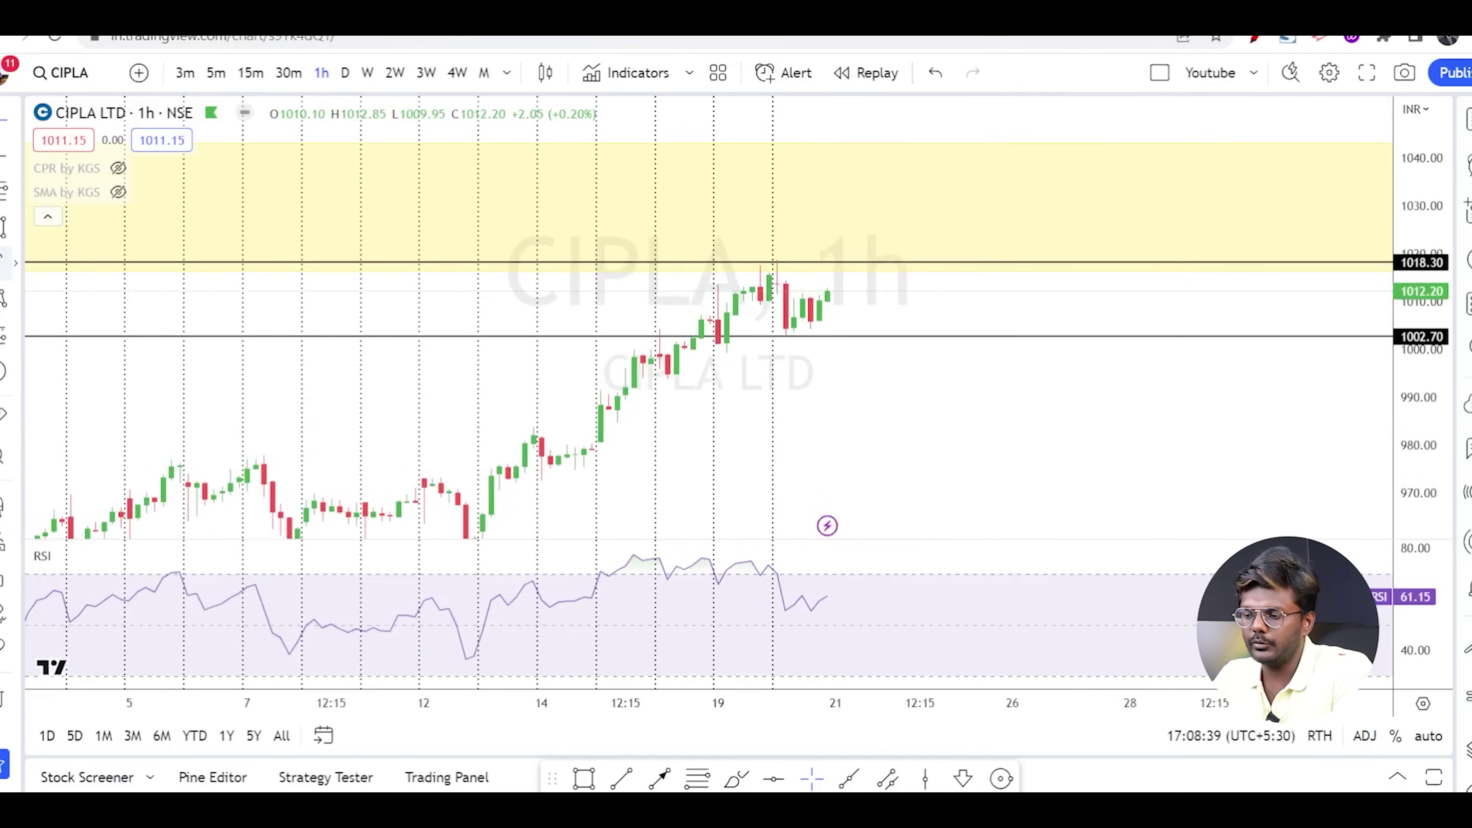
pyautogui.click(863, 232)
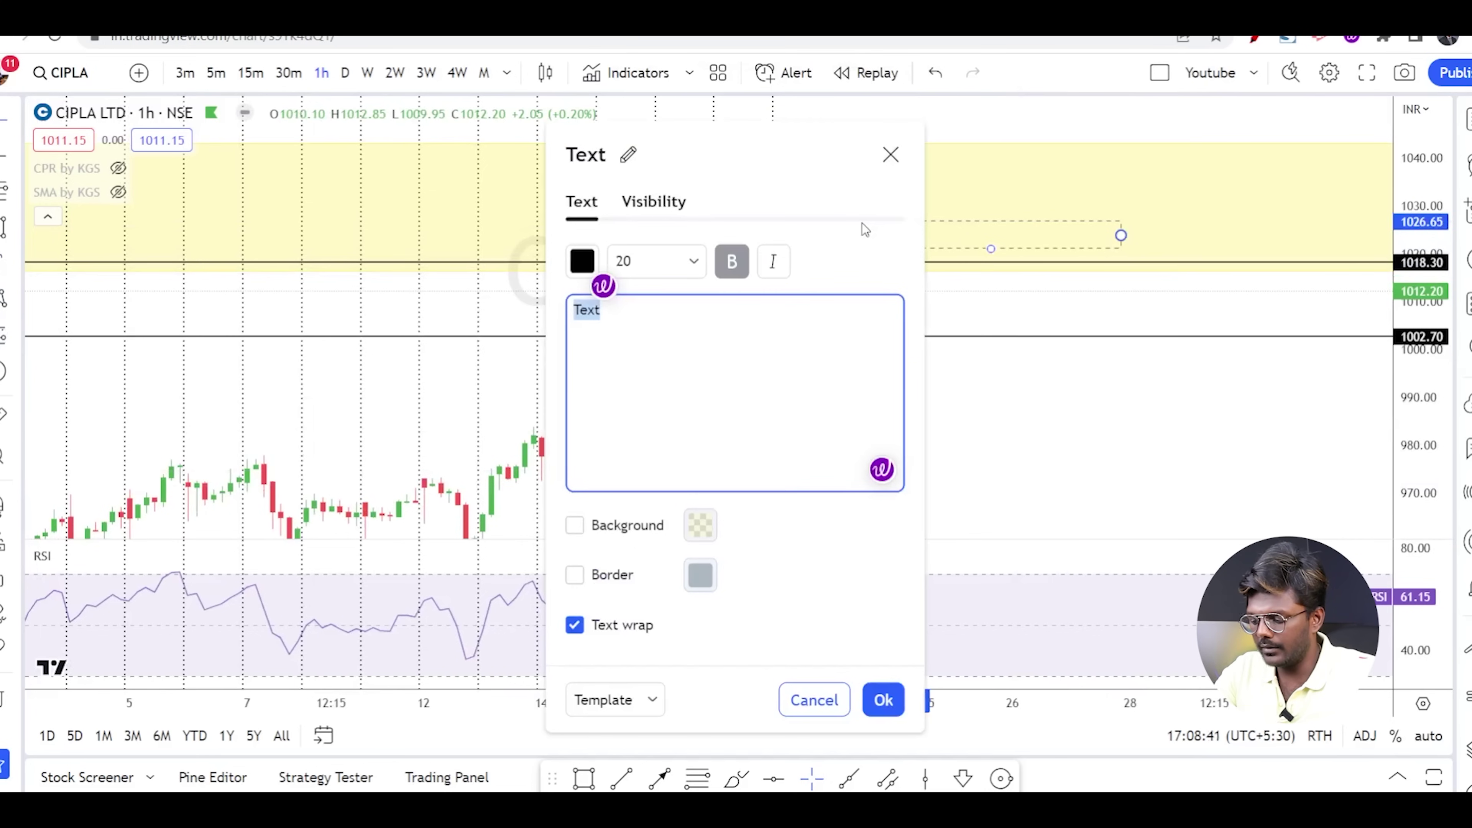
pyautogui.write('LONG')
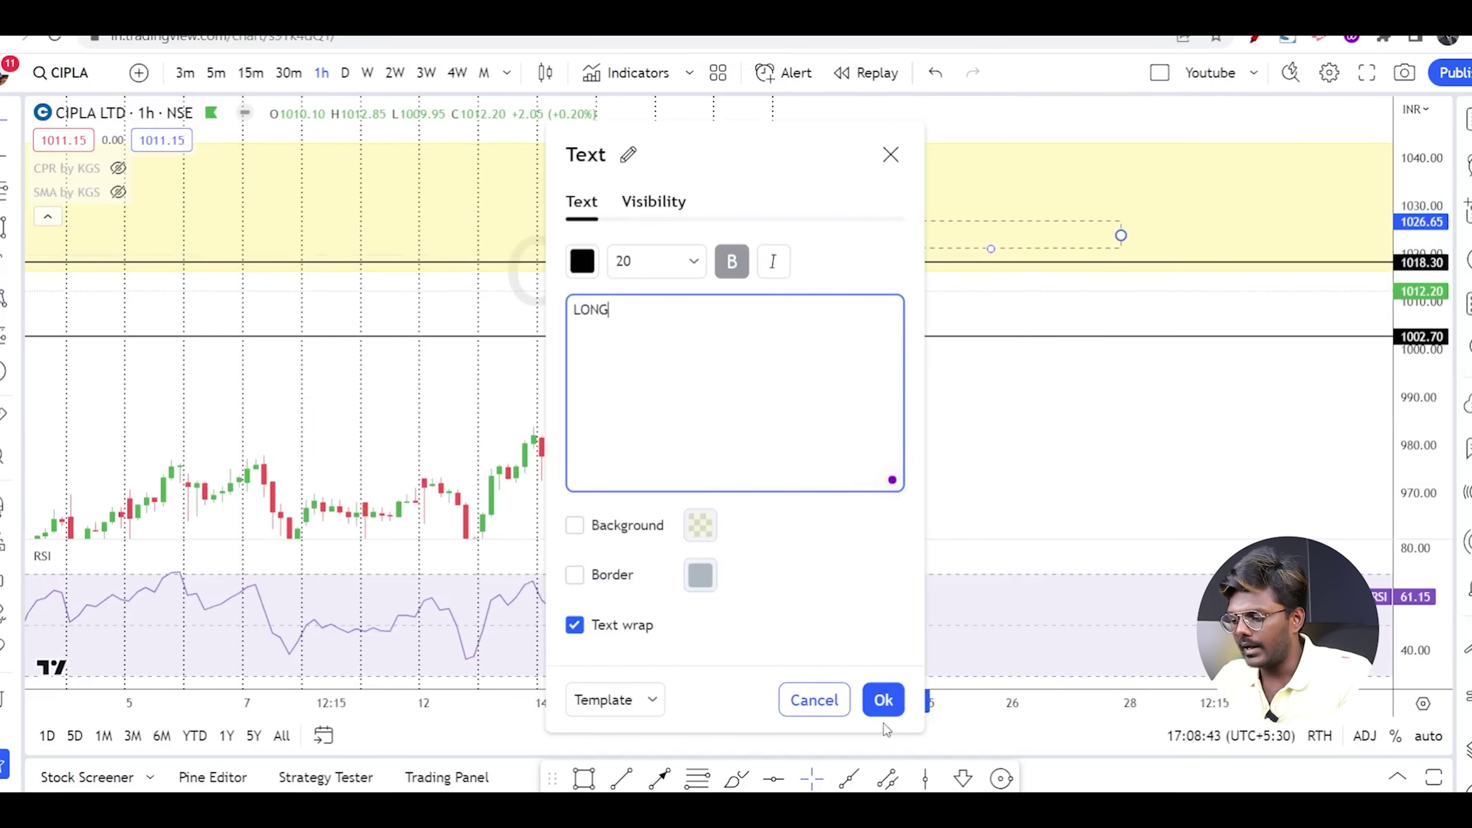
pyautogui.click(883, 700)
pyautogui.click(1007, 390)
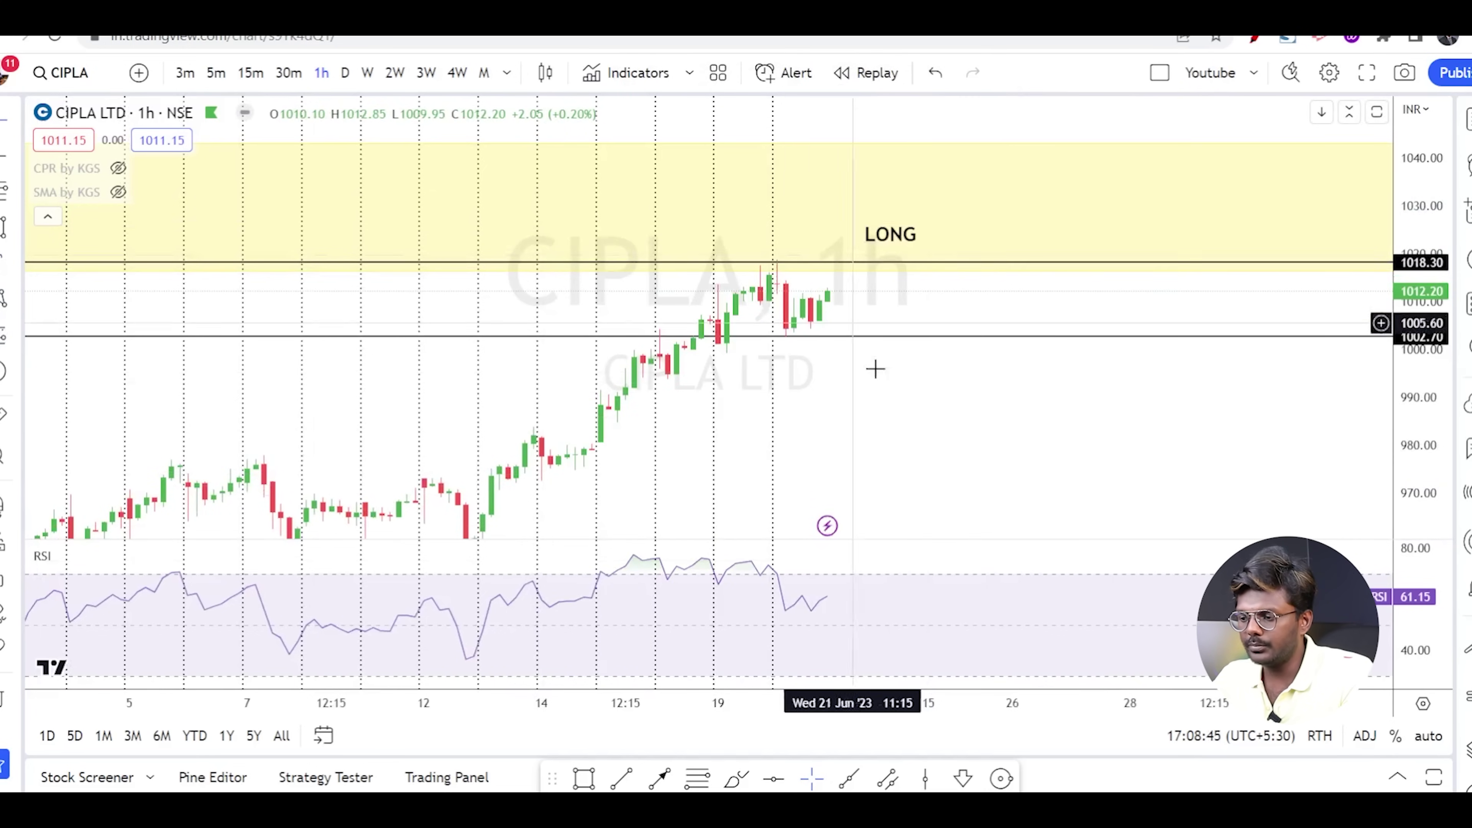
# Return the chart to the daily timeframe and review the price levels against the earlier February gap
pyautogui.scroll(-2, 940, 358)
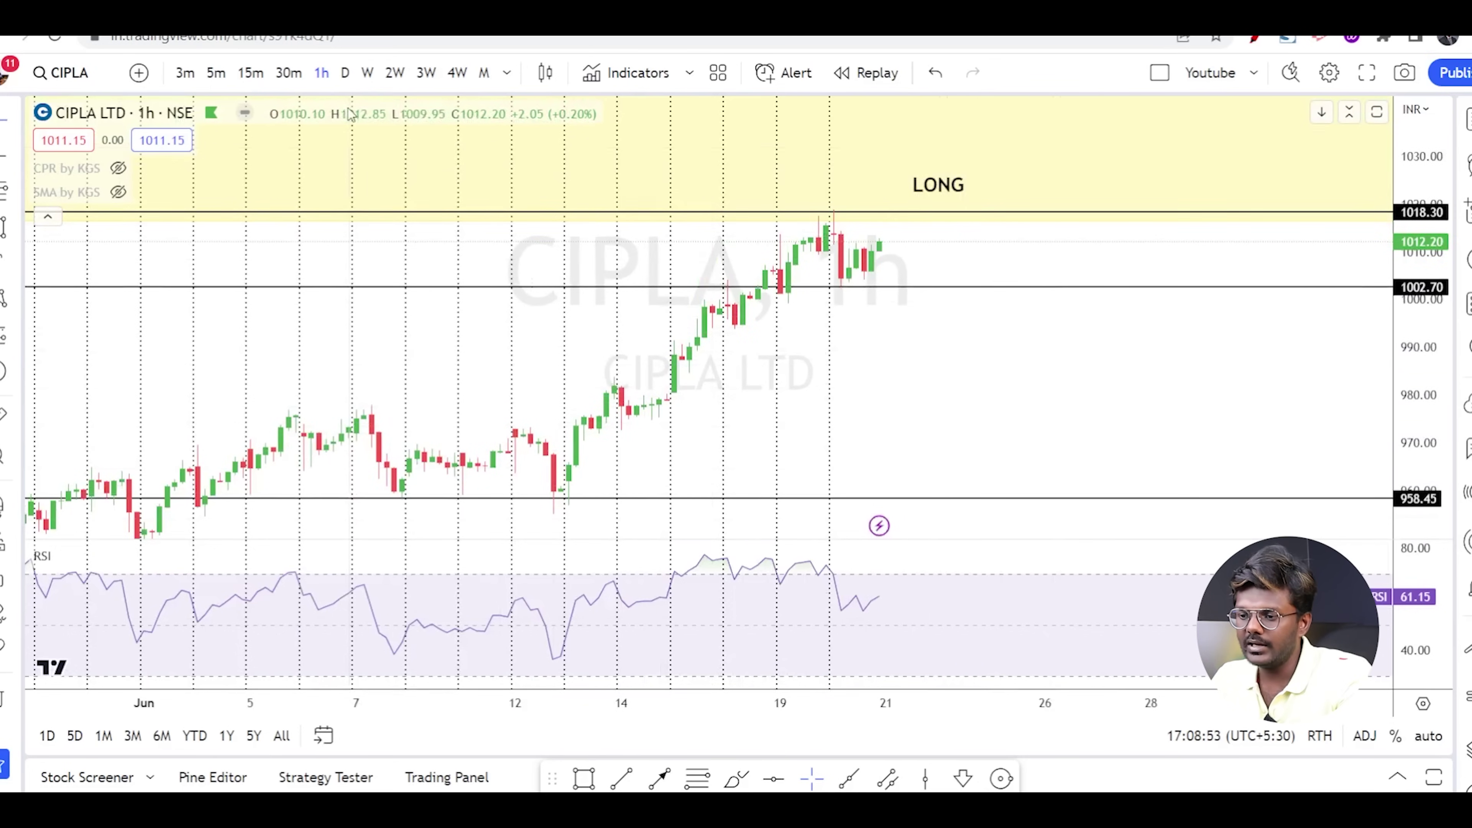
pyautogui.click(345, 73)
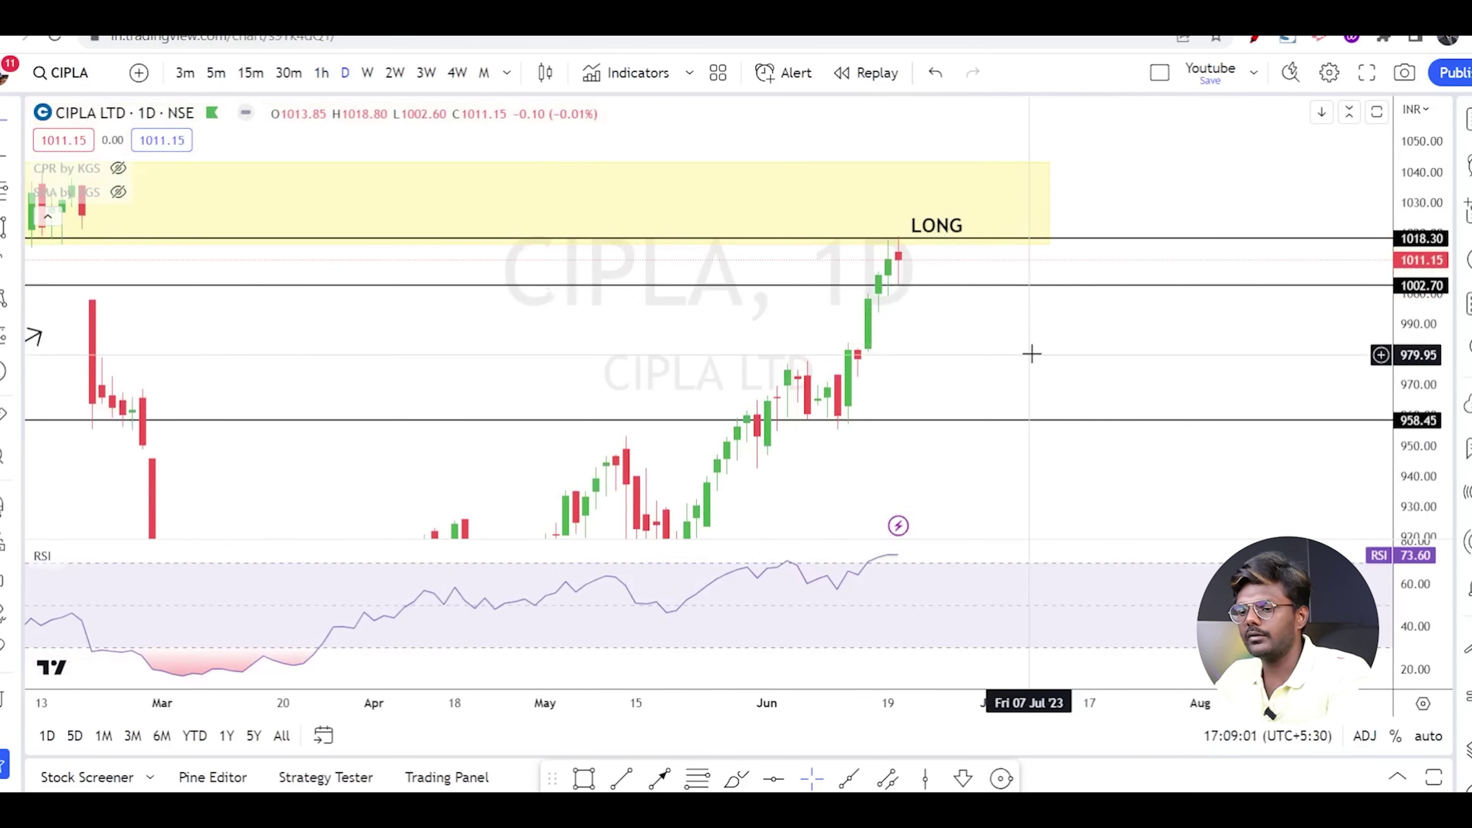
pyautogui.scroll(-2, 1050, 355)
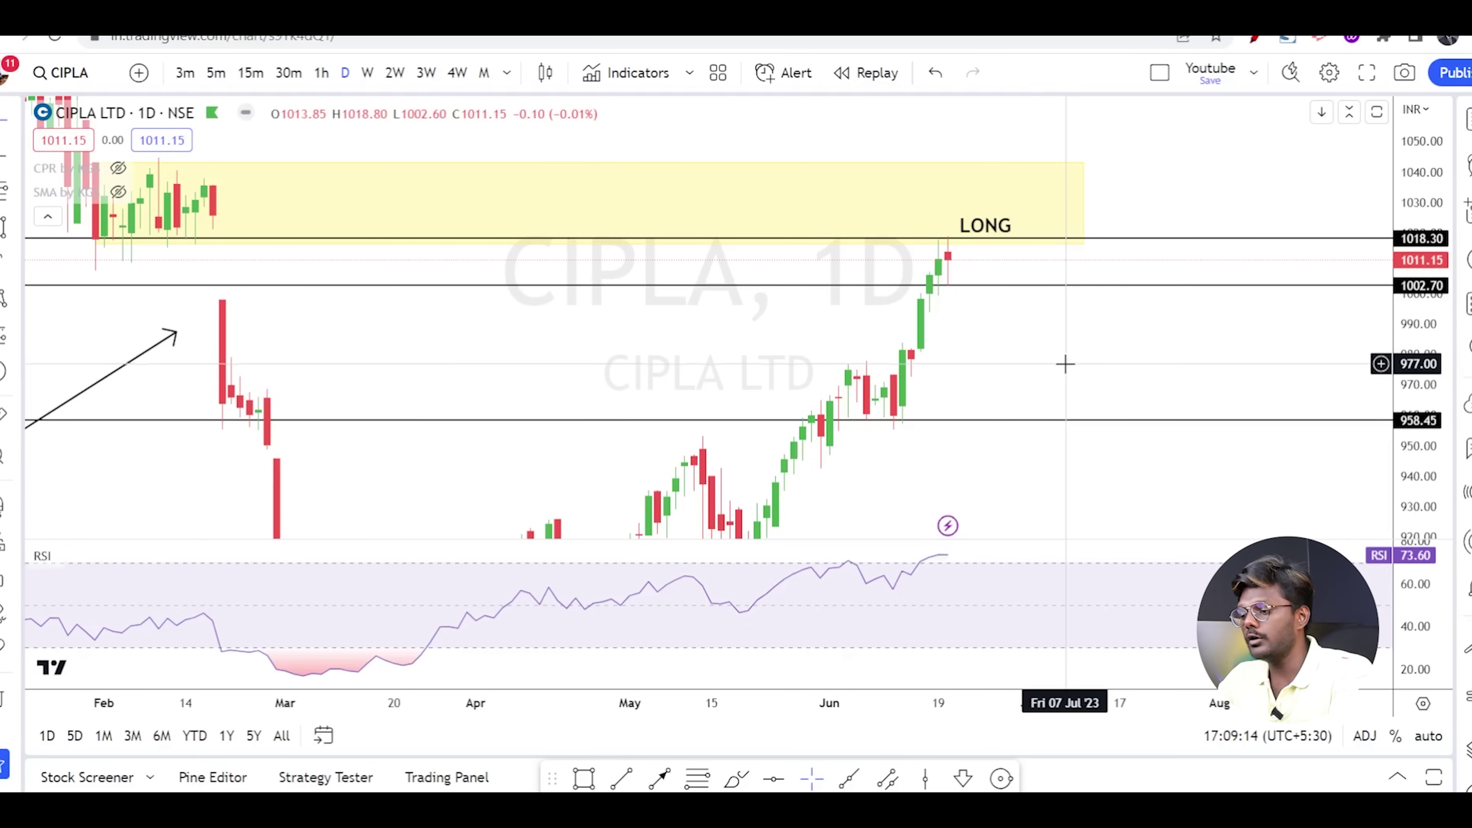
# Switch the Cipla chart to the 1-hour timeframe and frame the latest candles around the 1002.70 and 1018.30 levels
pyautogui.scroll(-1, 1066, 365)
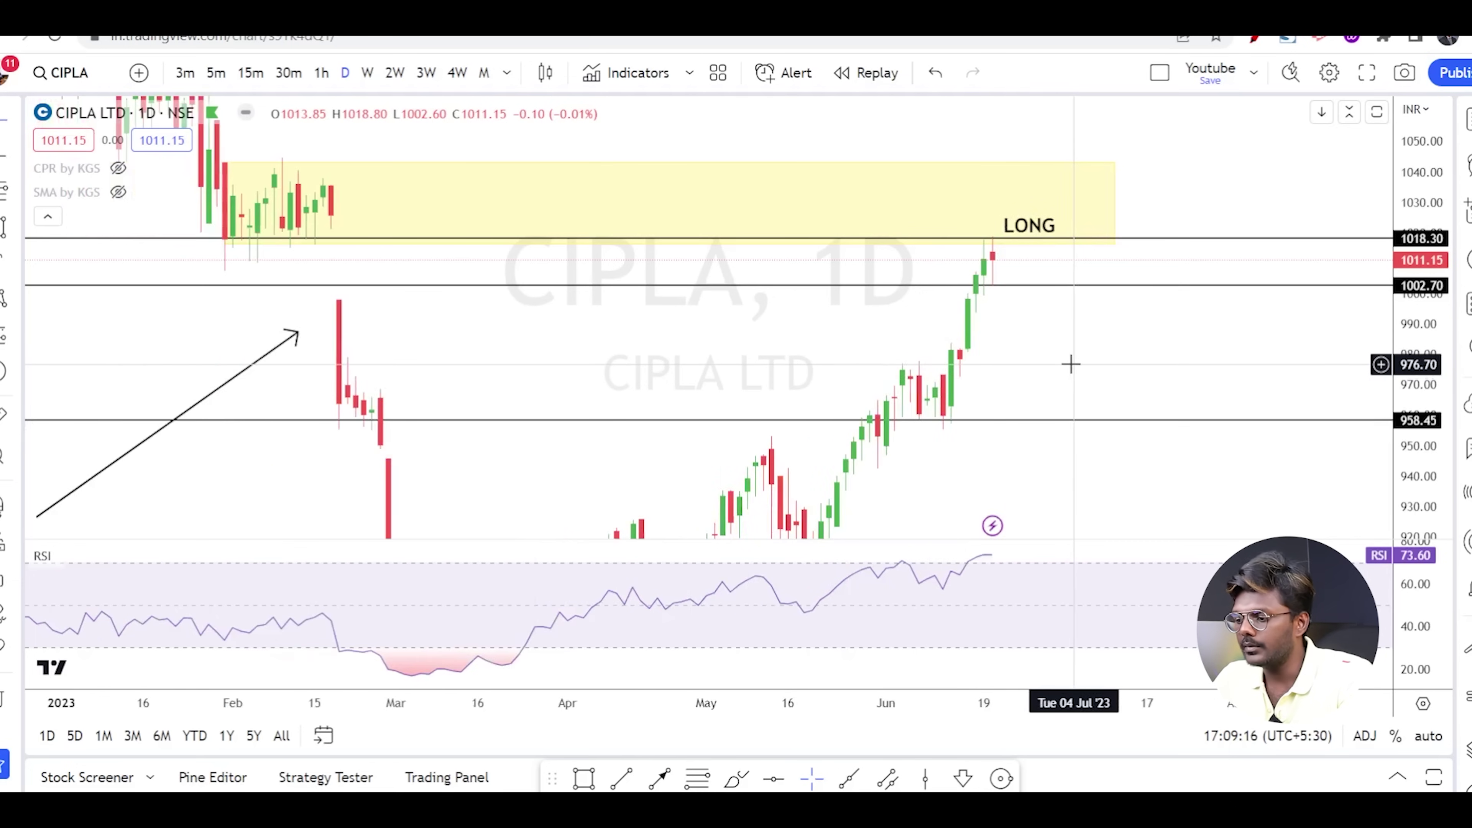
pyautogui.scroll(-2, 1083, 389)
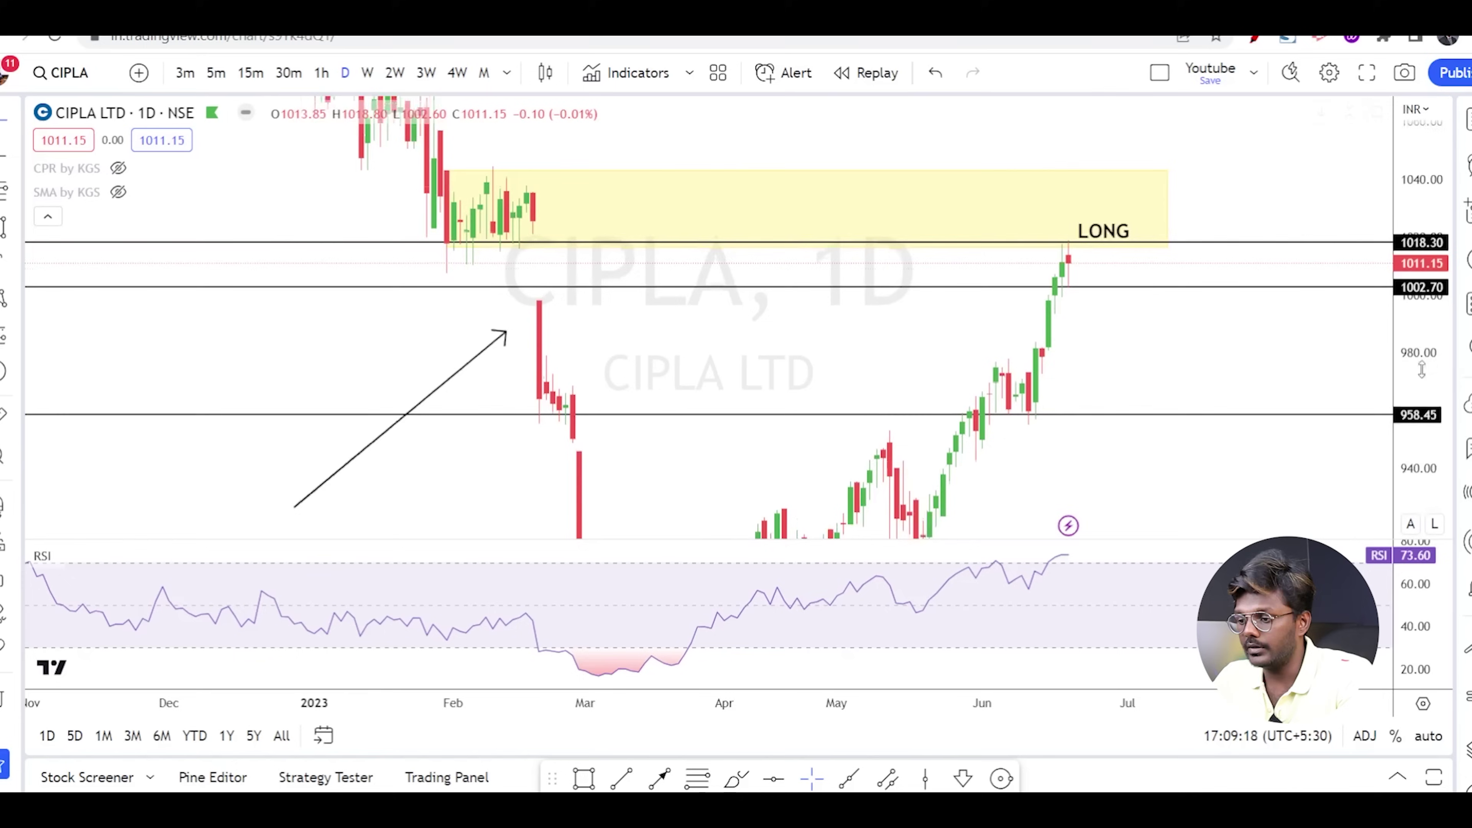
pyautogui.scroll(1, 1158, 406)
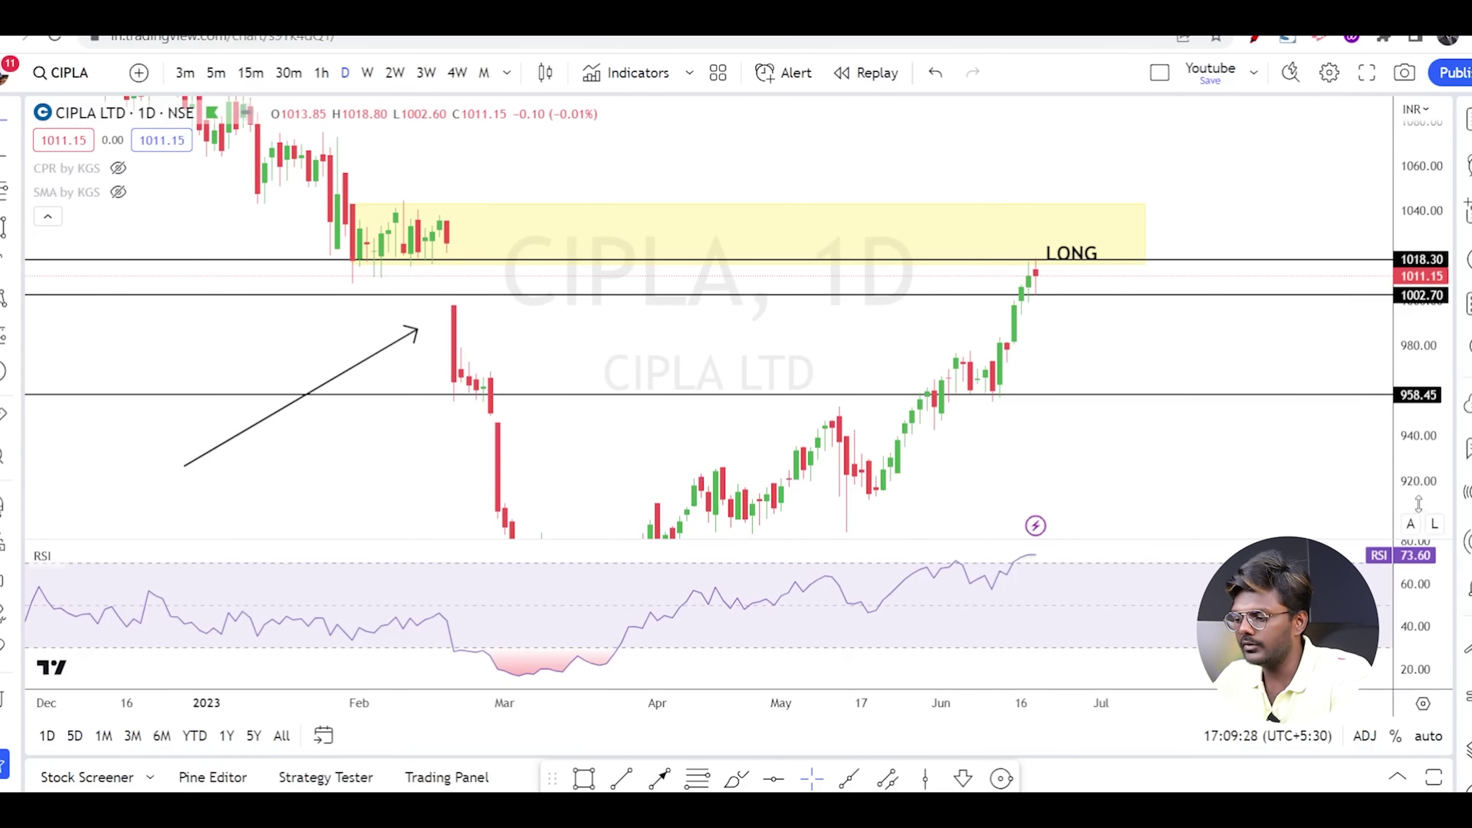
pyautogui.click(322, 72)
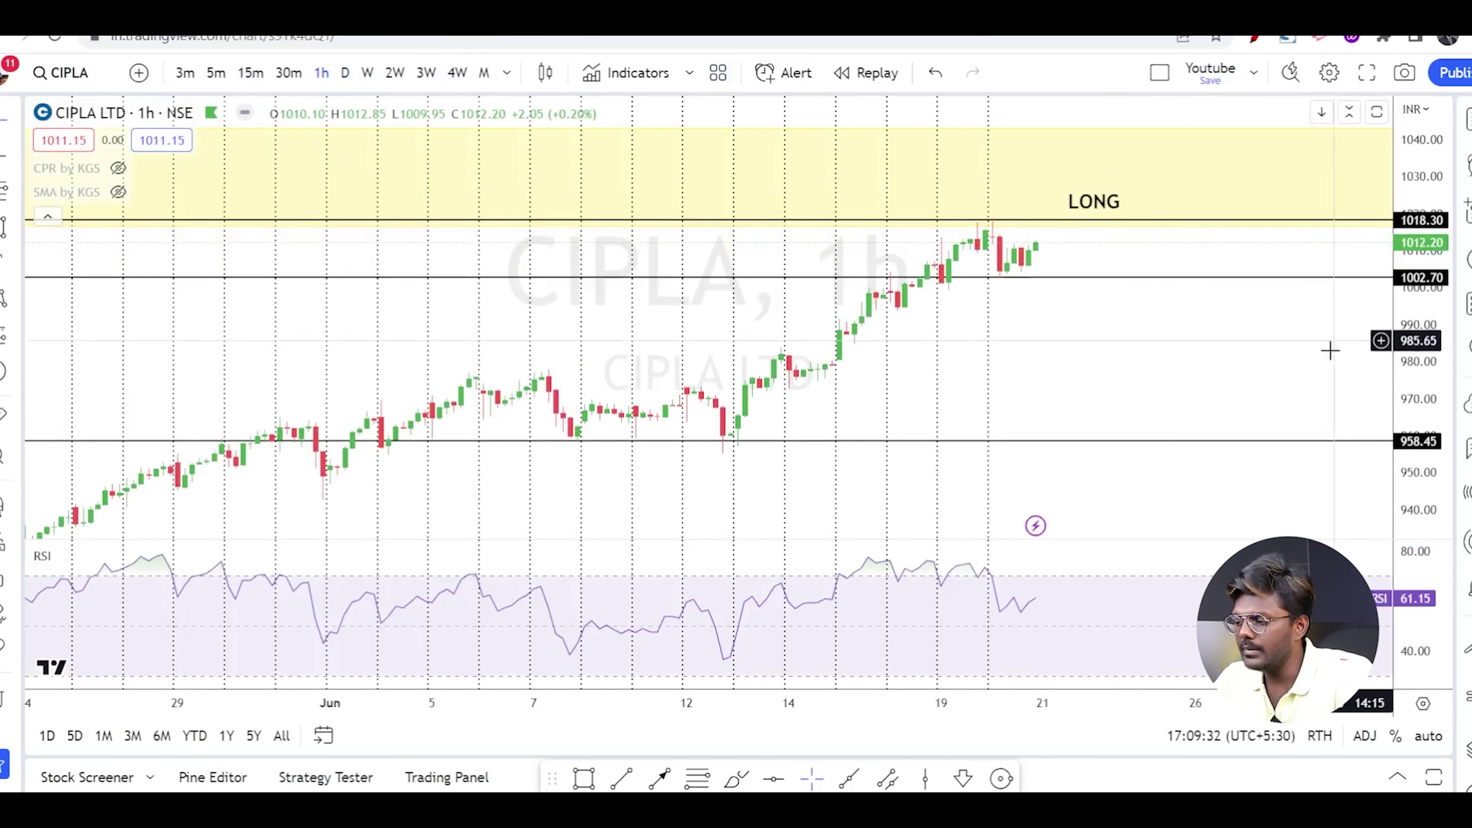
pyautogui.moveTo(1223, 332); pyautogui.dragTo(1147, 348)
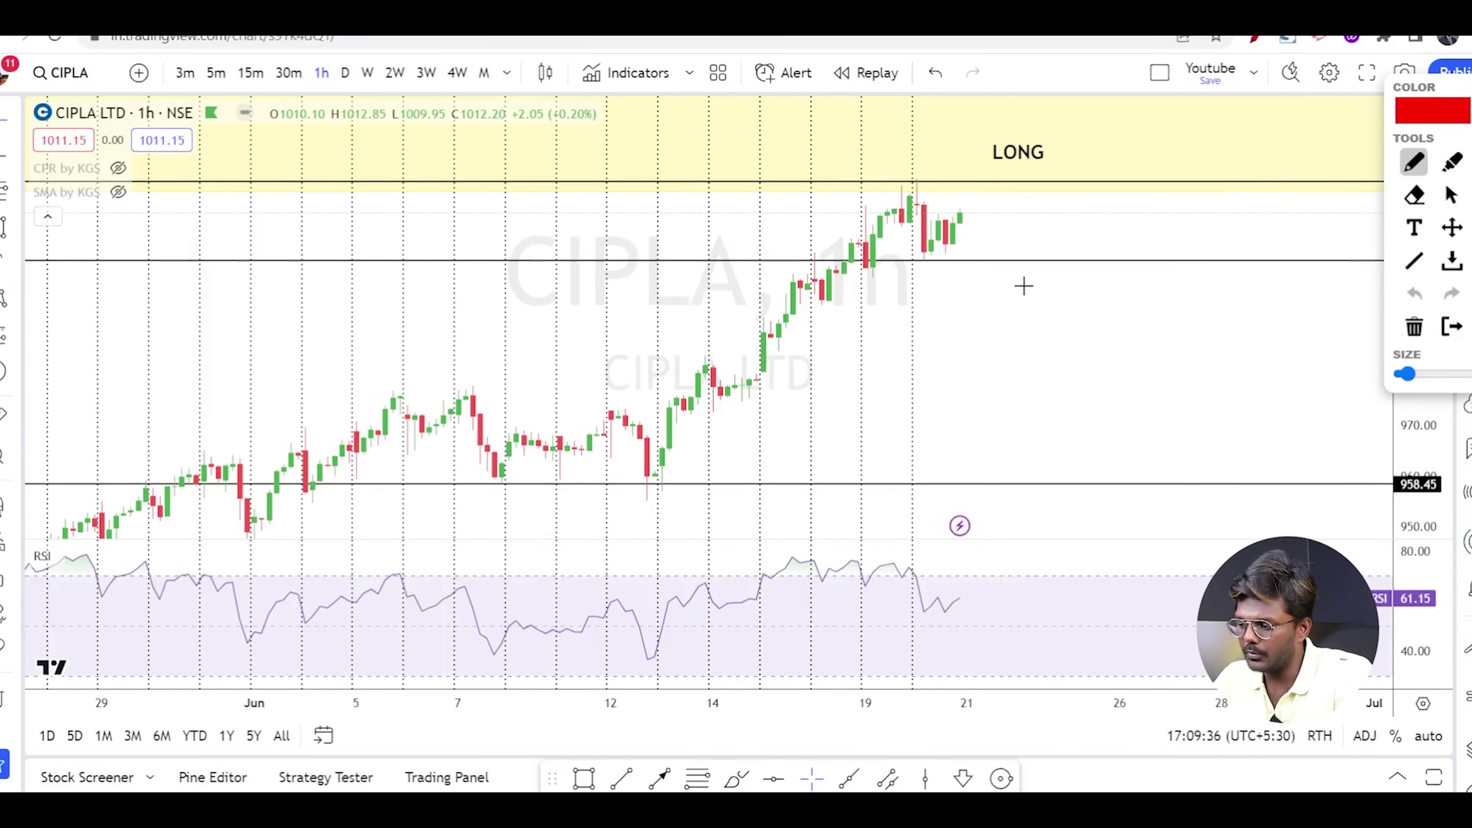
# Sketch red arrows for the upward and downward moves, clear them, redraw shorter ones at 1018.30 and 1002.70, and exit the marker
pyautogui.moveTo(1022, 286); pyautogui.dragTo(1073, 474)
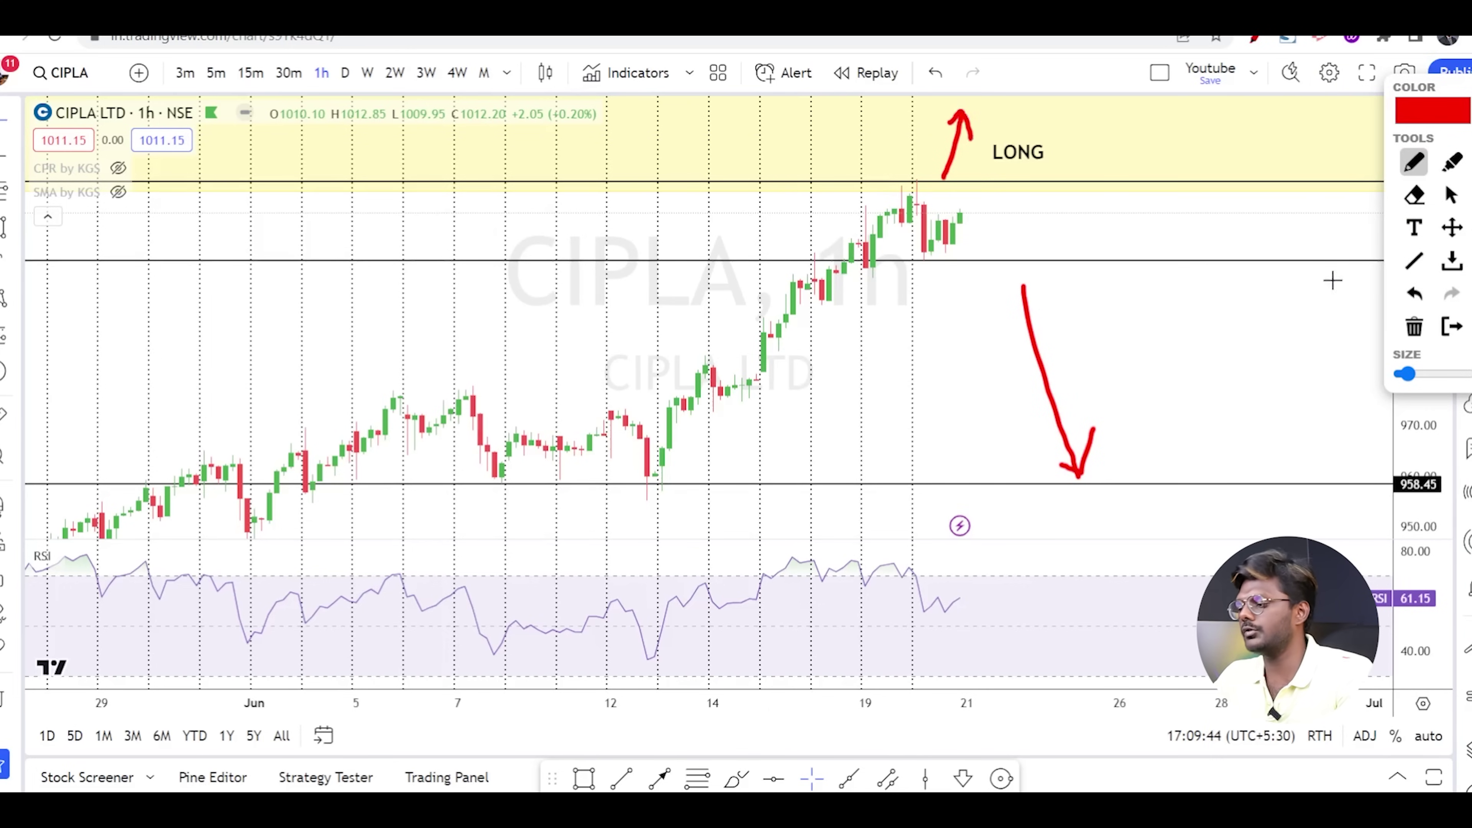
pyautogui.click(1414, 327)
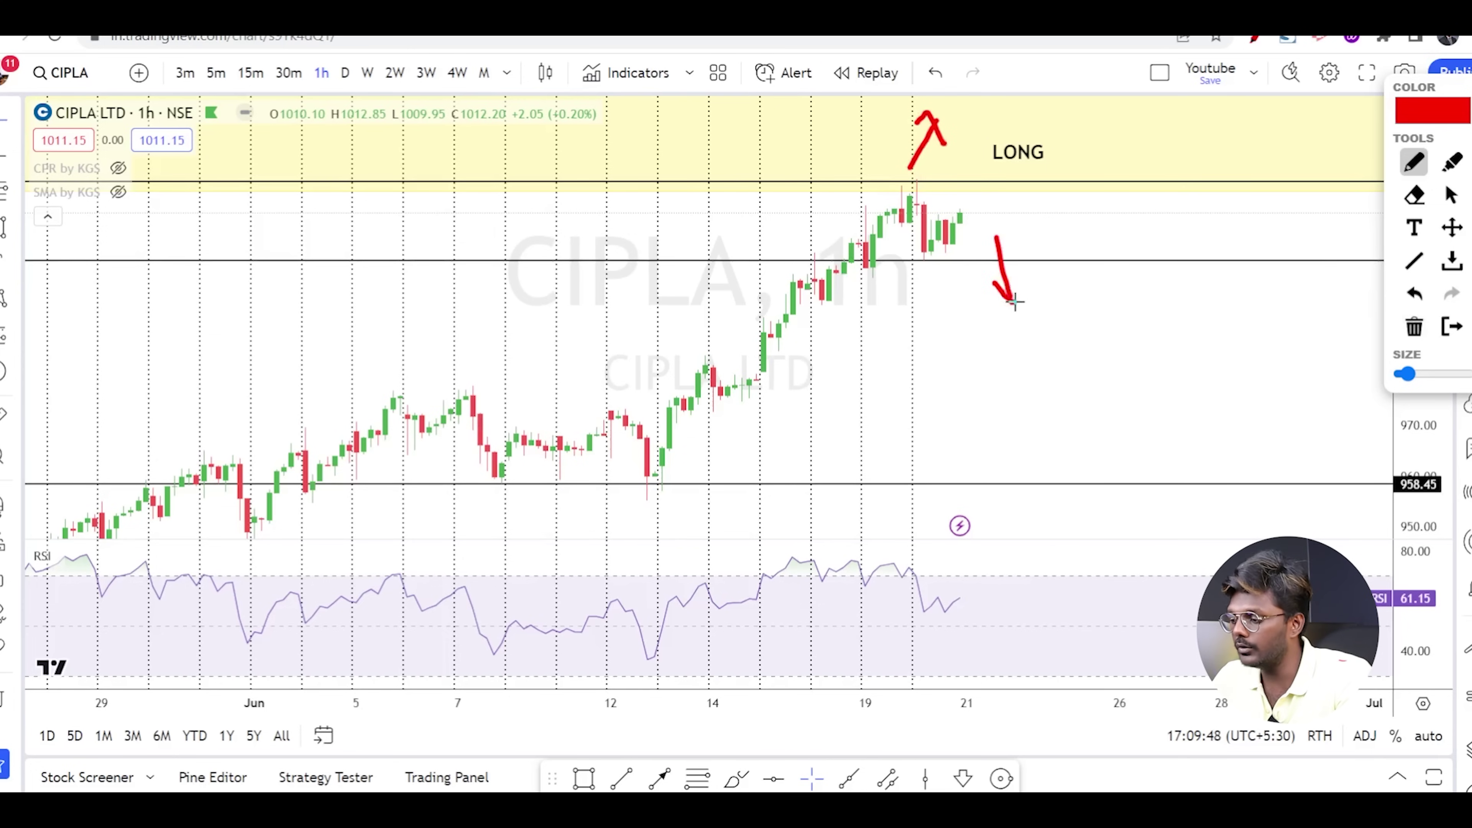
pyautogui.click(1453, 326)
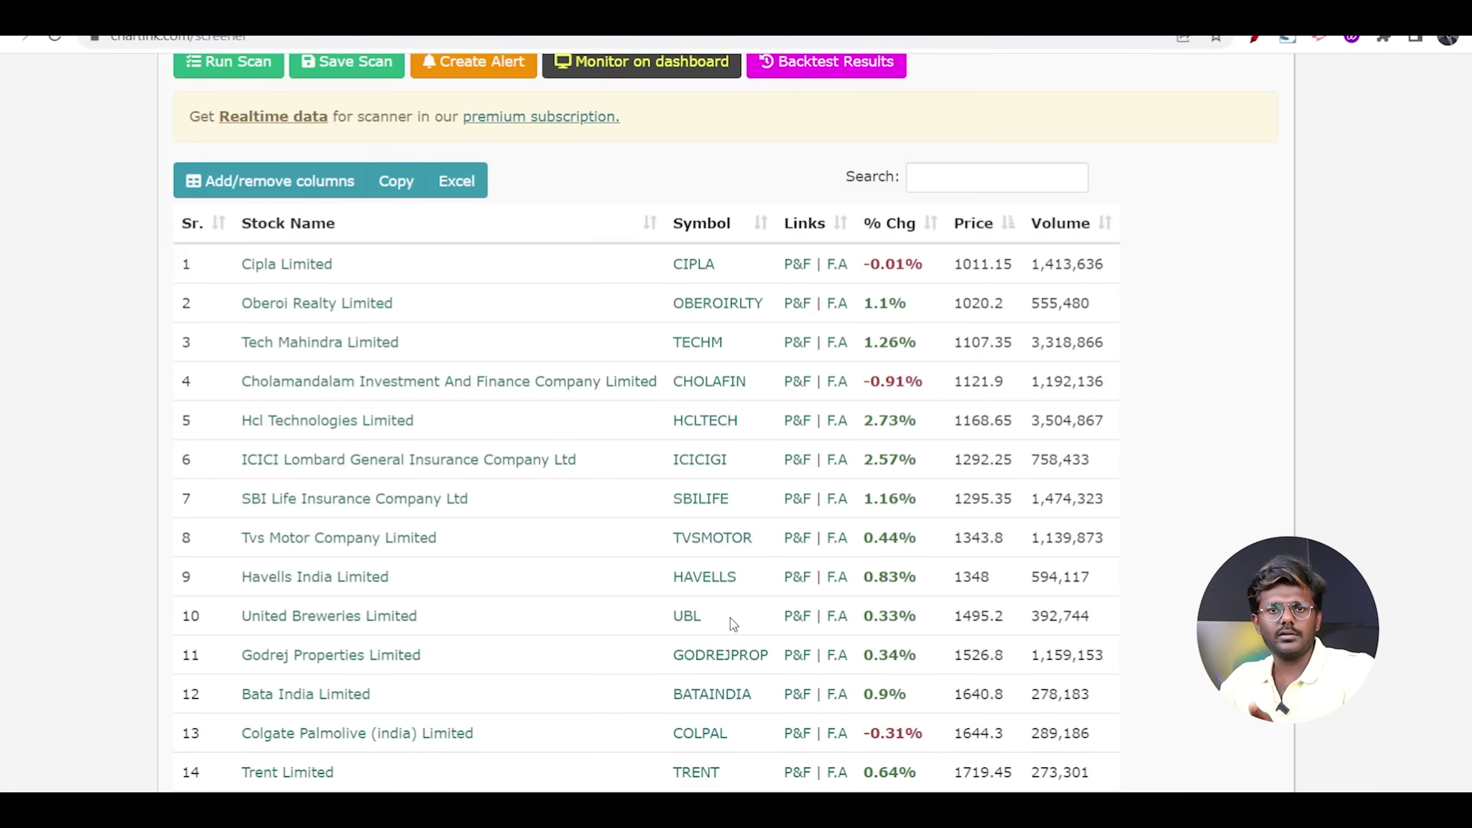
# Switch to Chartink and start a new scan with the segment set to futures
pyautogui.scroll(7, 912, 272)
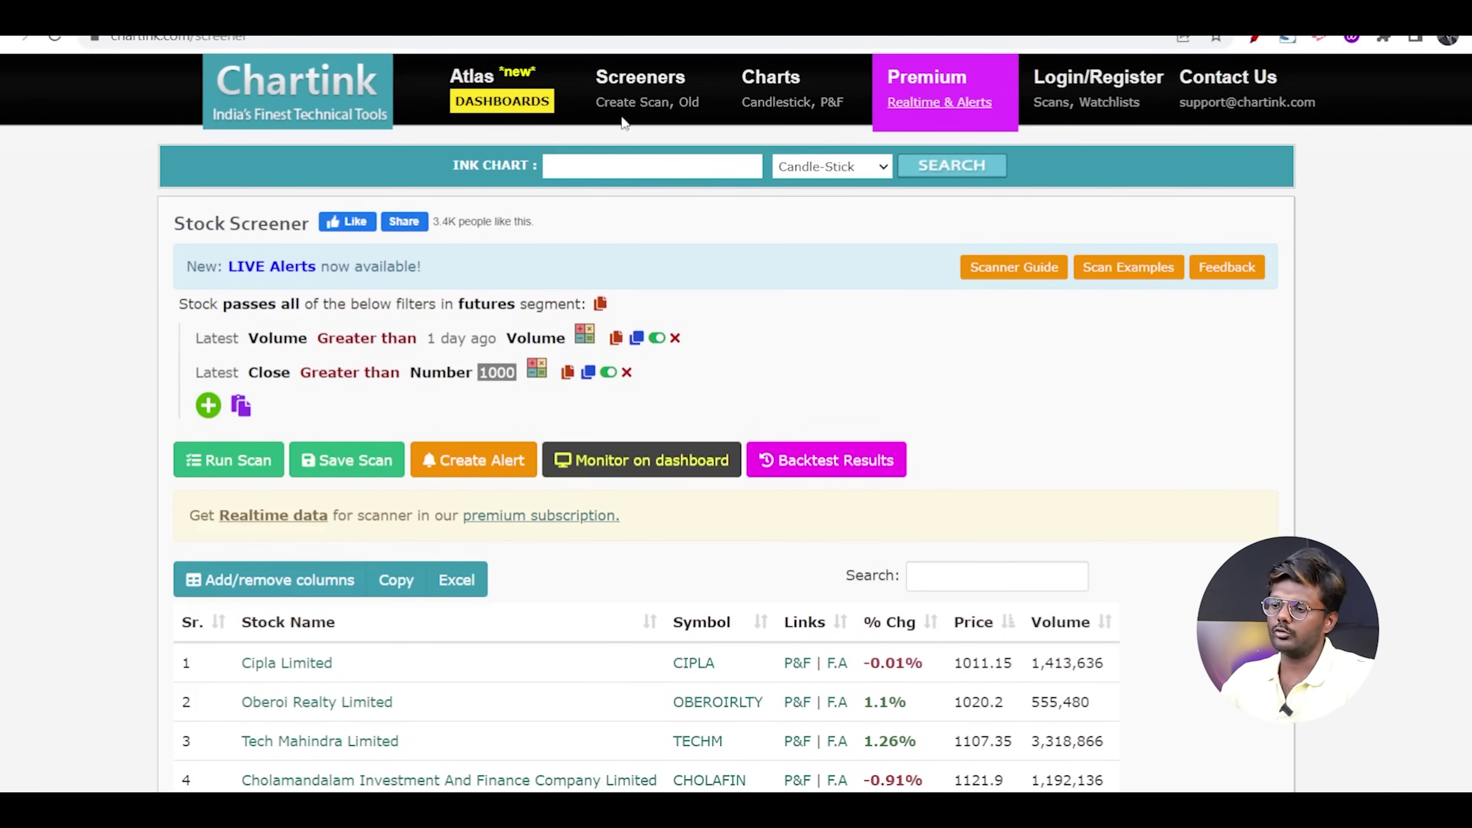
pyautogui.click(616, 104)
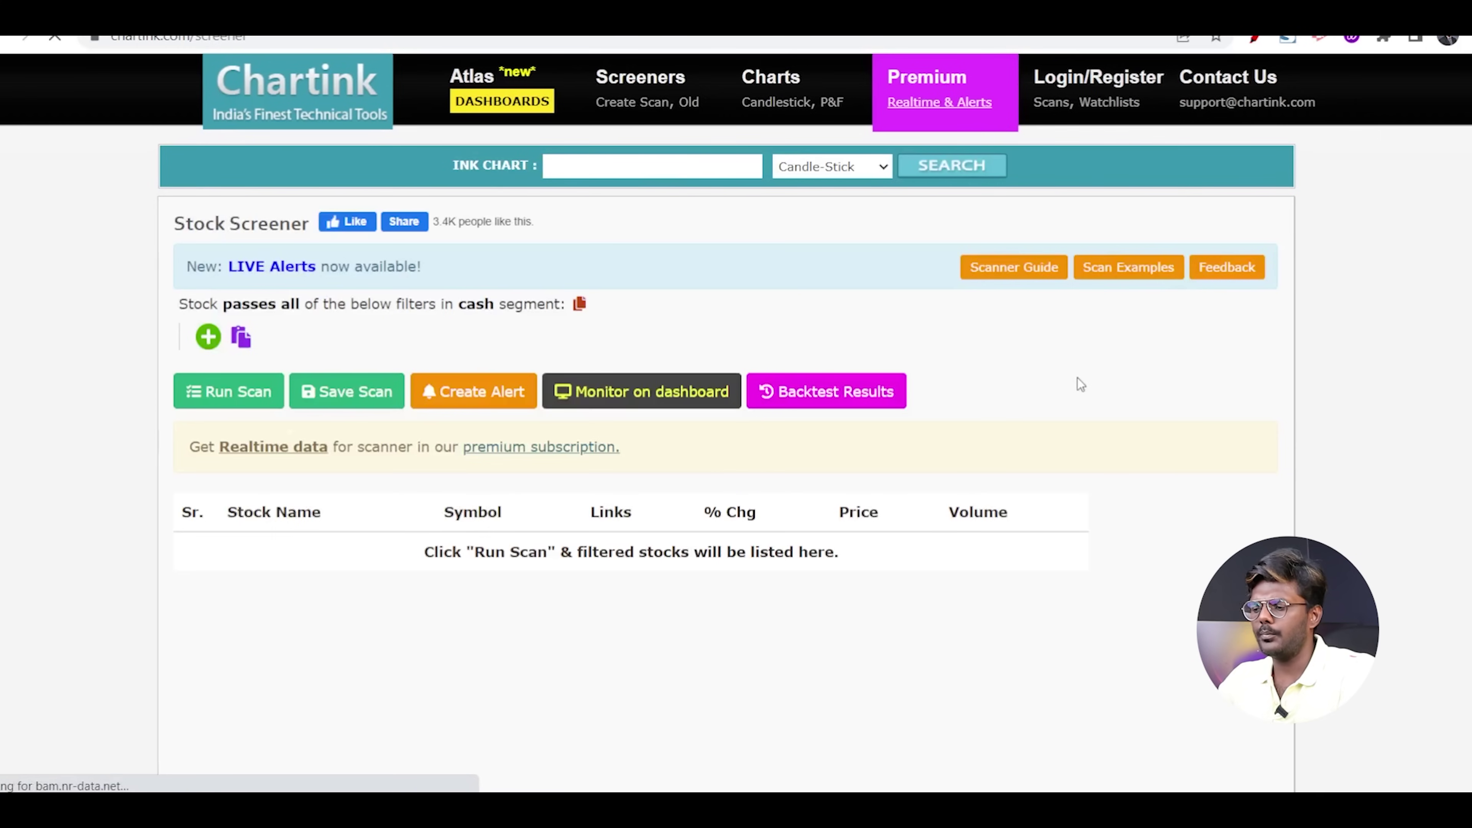
pyautogui.click(480, 308)
pyautogui.click(498, 434)
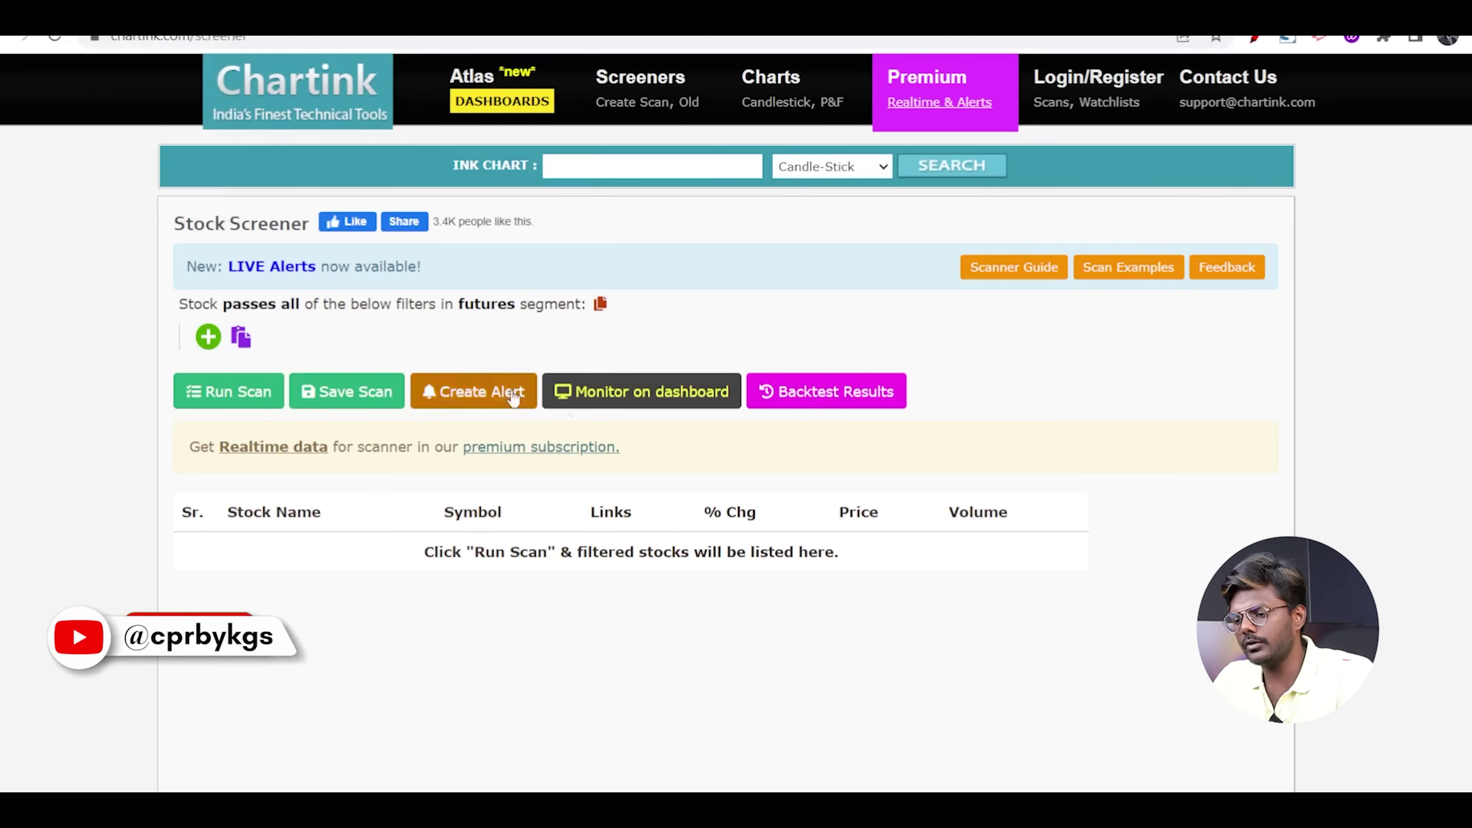
# Add a filter that starts with the latest simple moving average of the close over 50 periods
pyautogui.click(208, 337)
pyautogui.write('SMA')
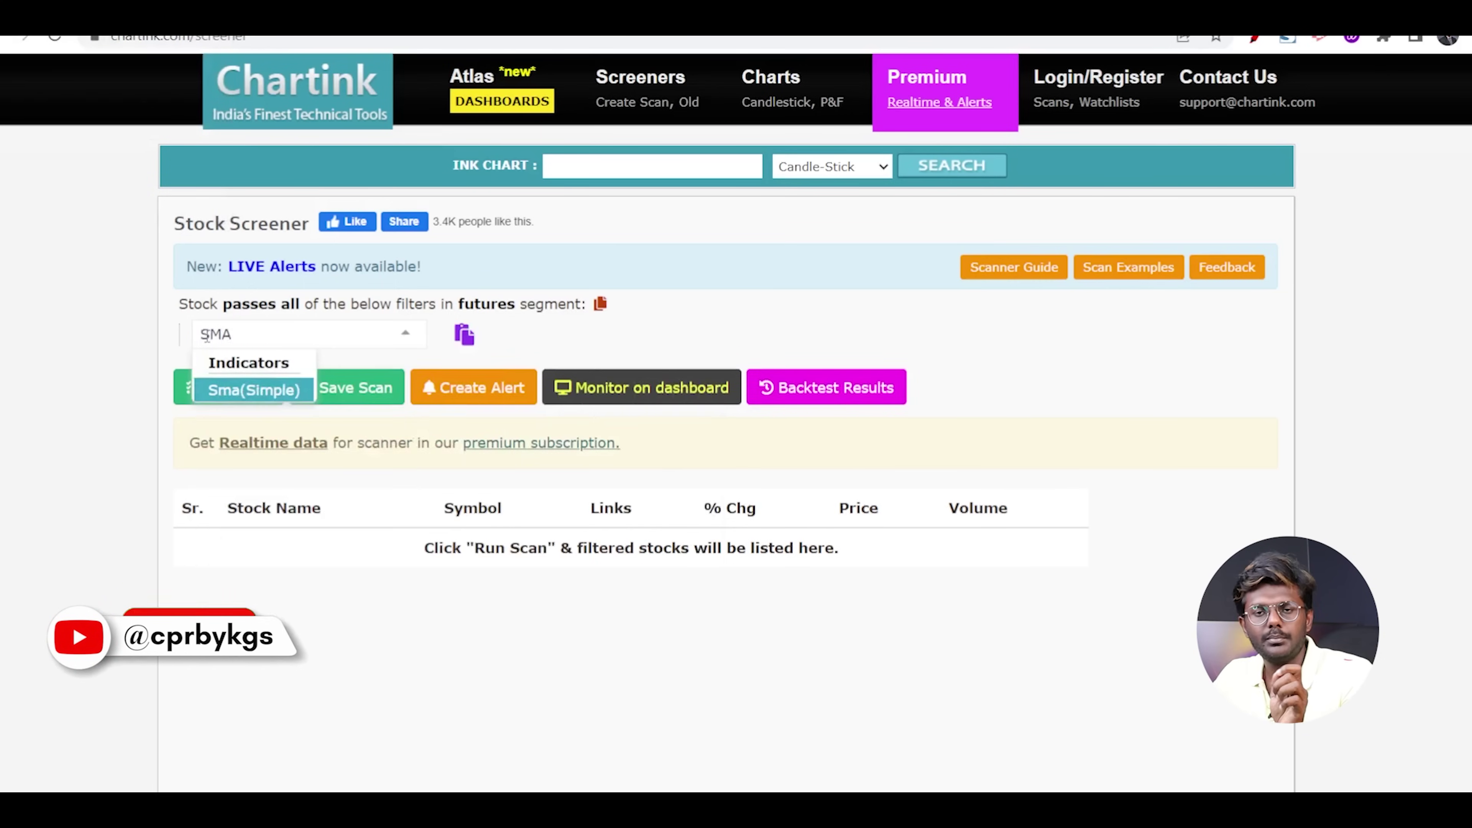
pyautogui.click(204, 389)
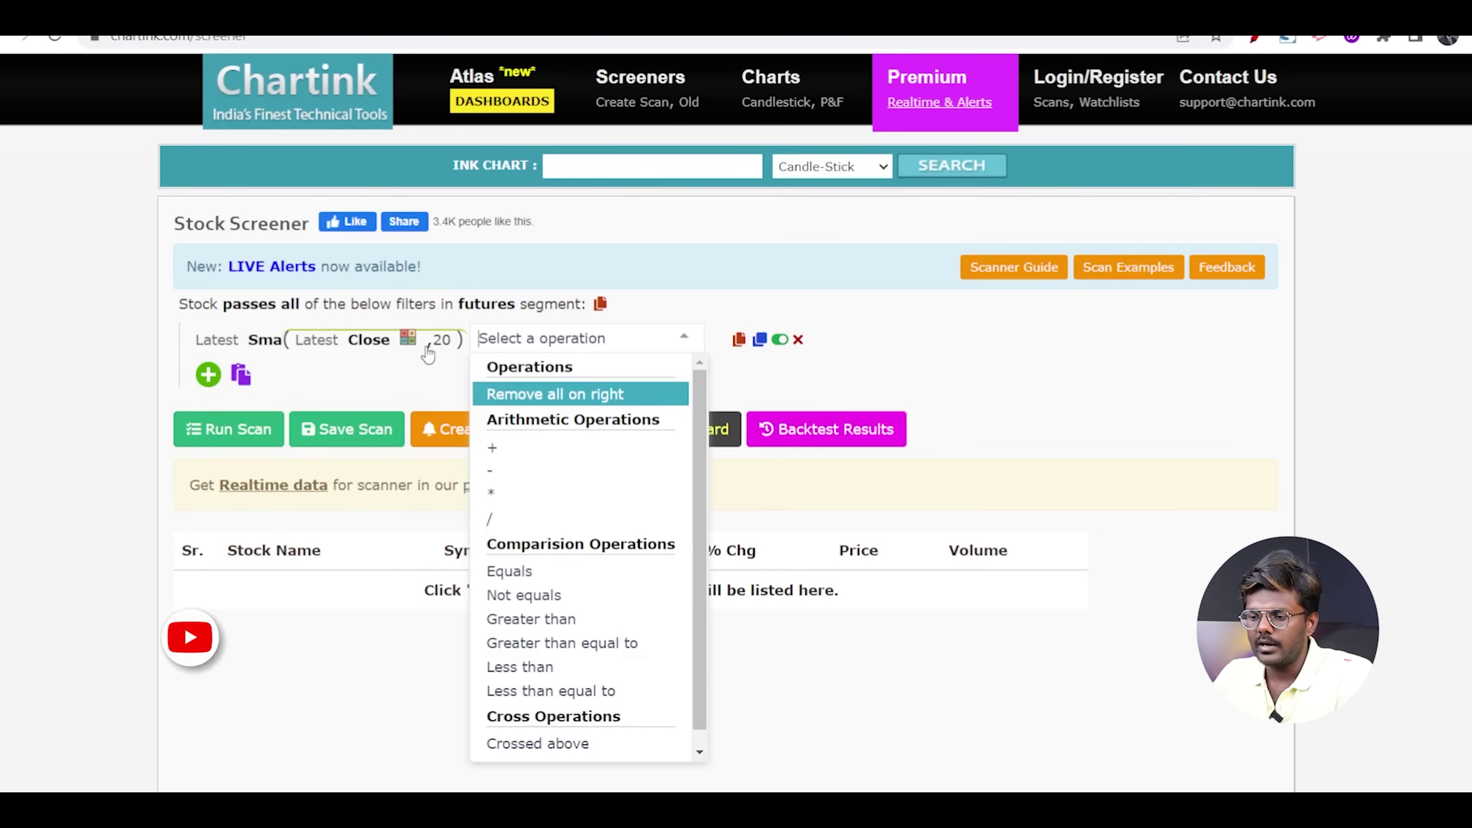
pyautogui.click(448, 349)
pyautogui.press('BackSpace')
pyautogui.press('BackSpace')
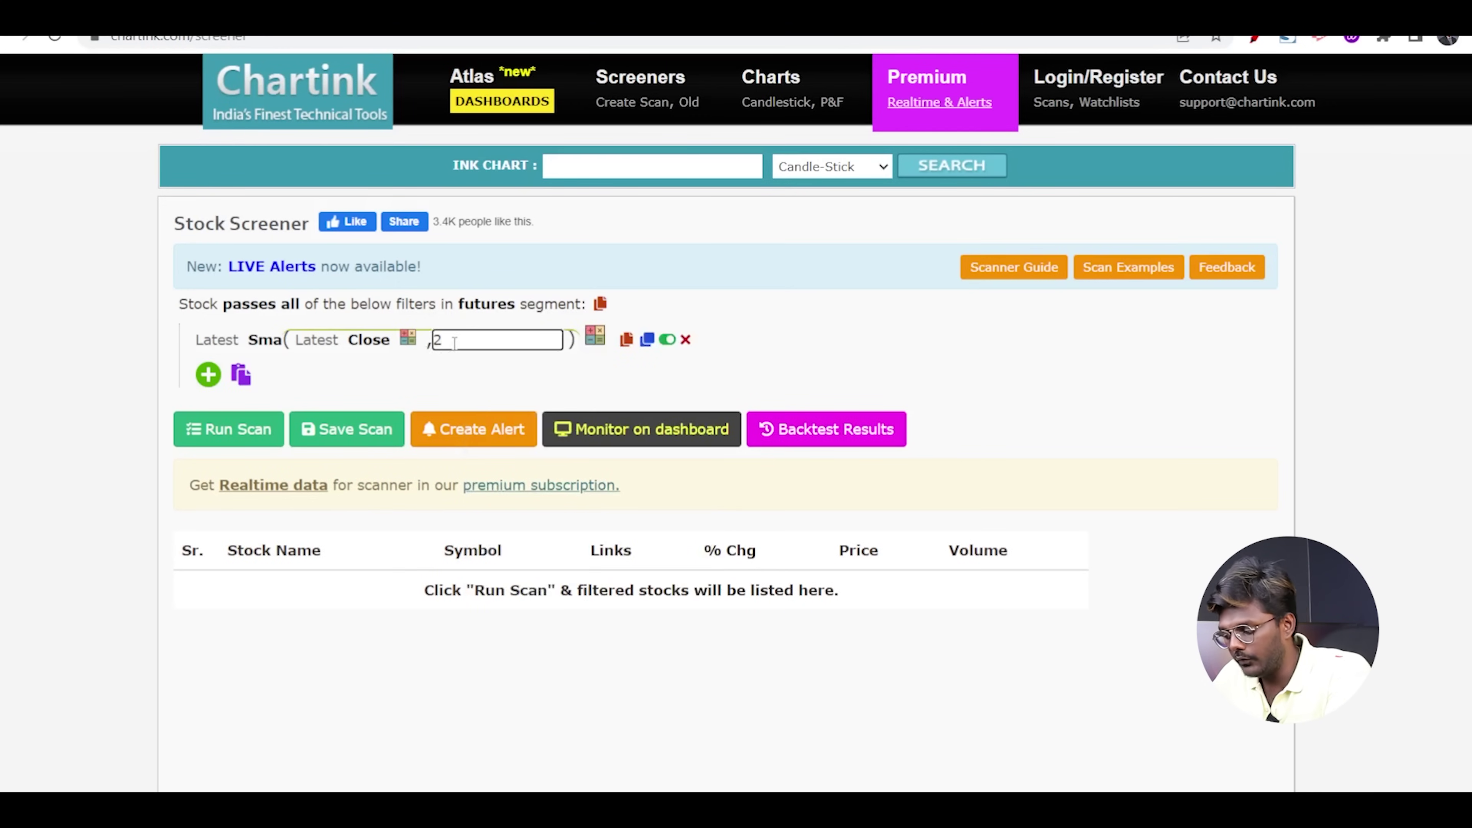
pyautogui.write('50')
pyautogui.click(815, 362)
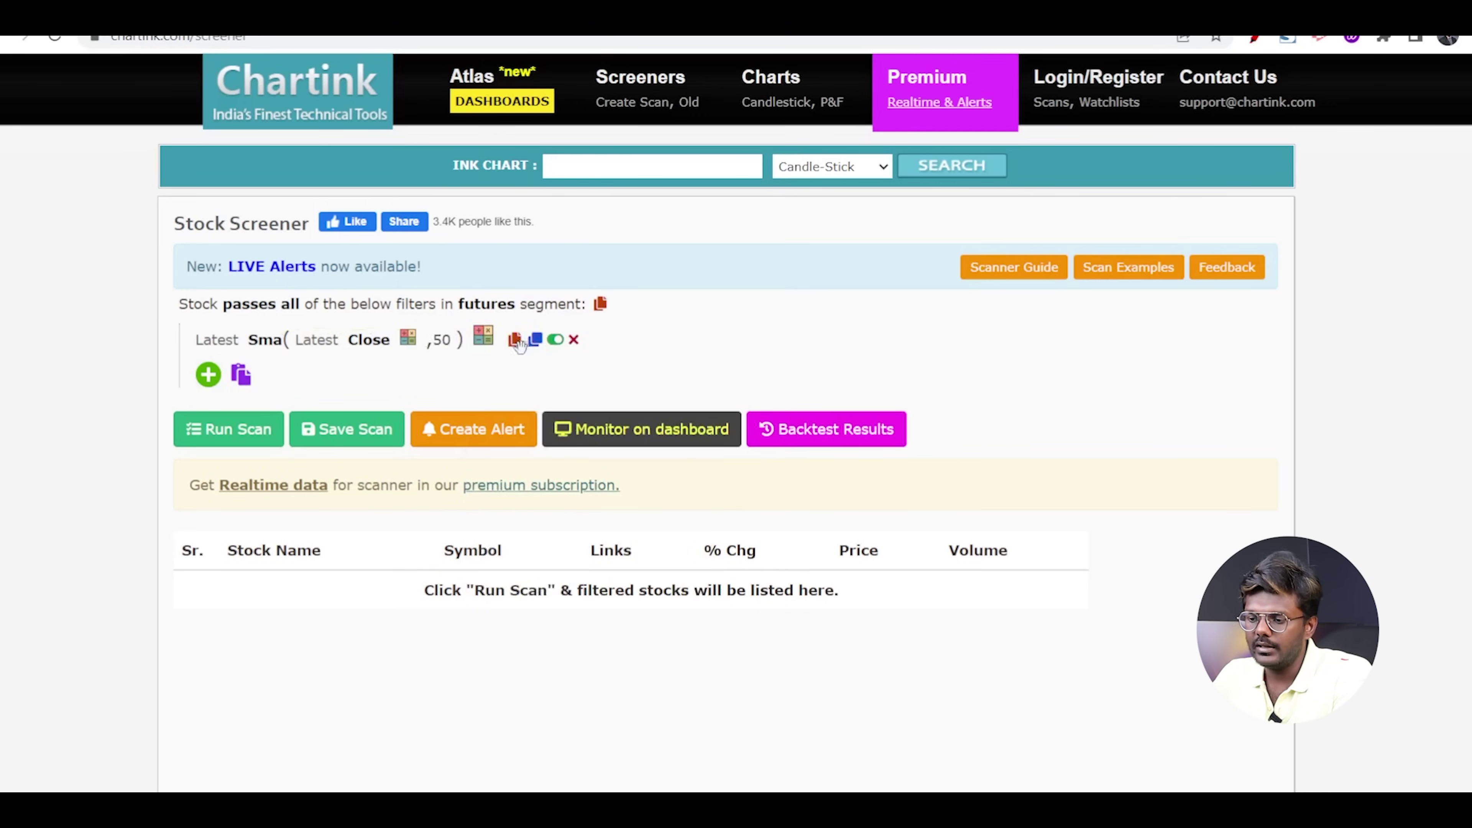
# Complete the filter with Greater than the latest simple moving average of the close over 200 periods
pyautogui.click(484, 342)
pyautogui.click(509, 617)
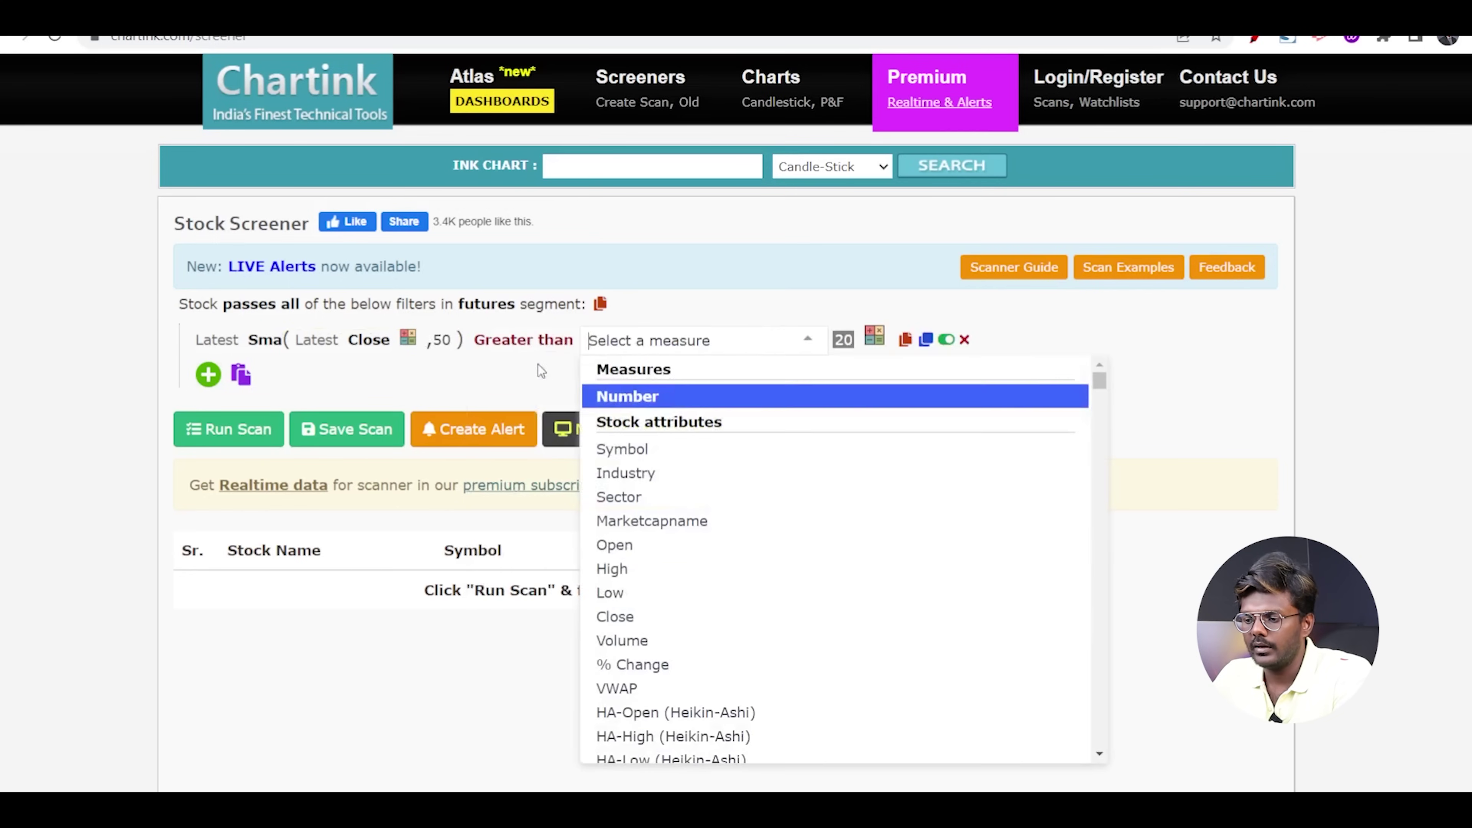
pyautogui.write('sma')
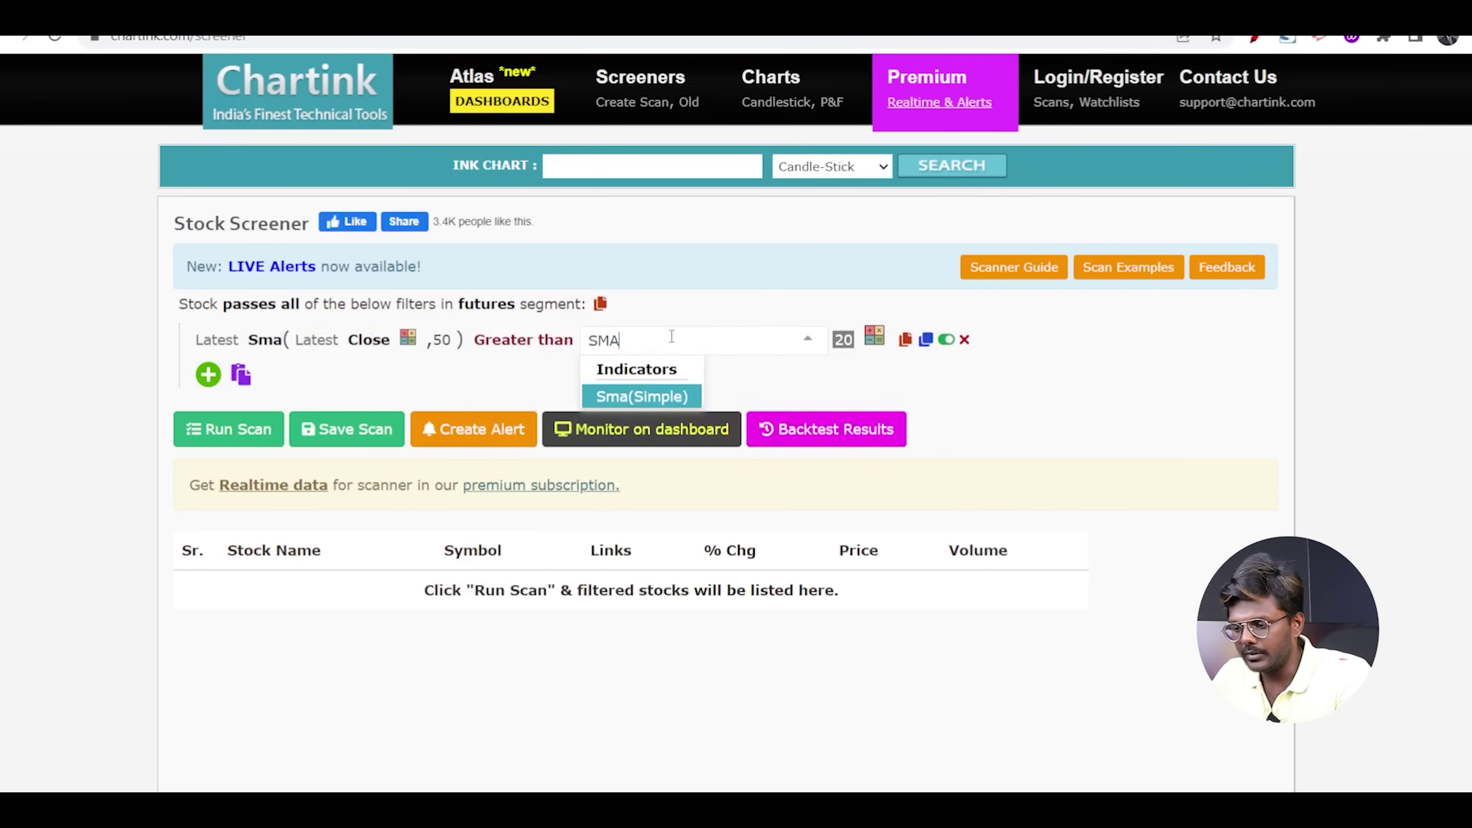
pyautogui.click(641, 396)
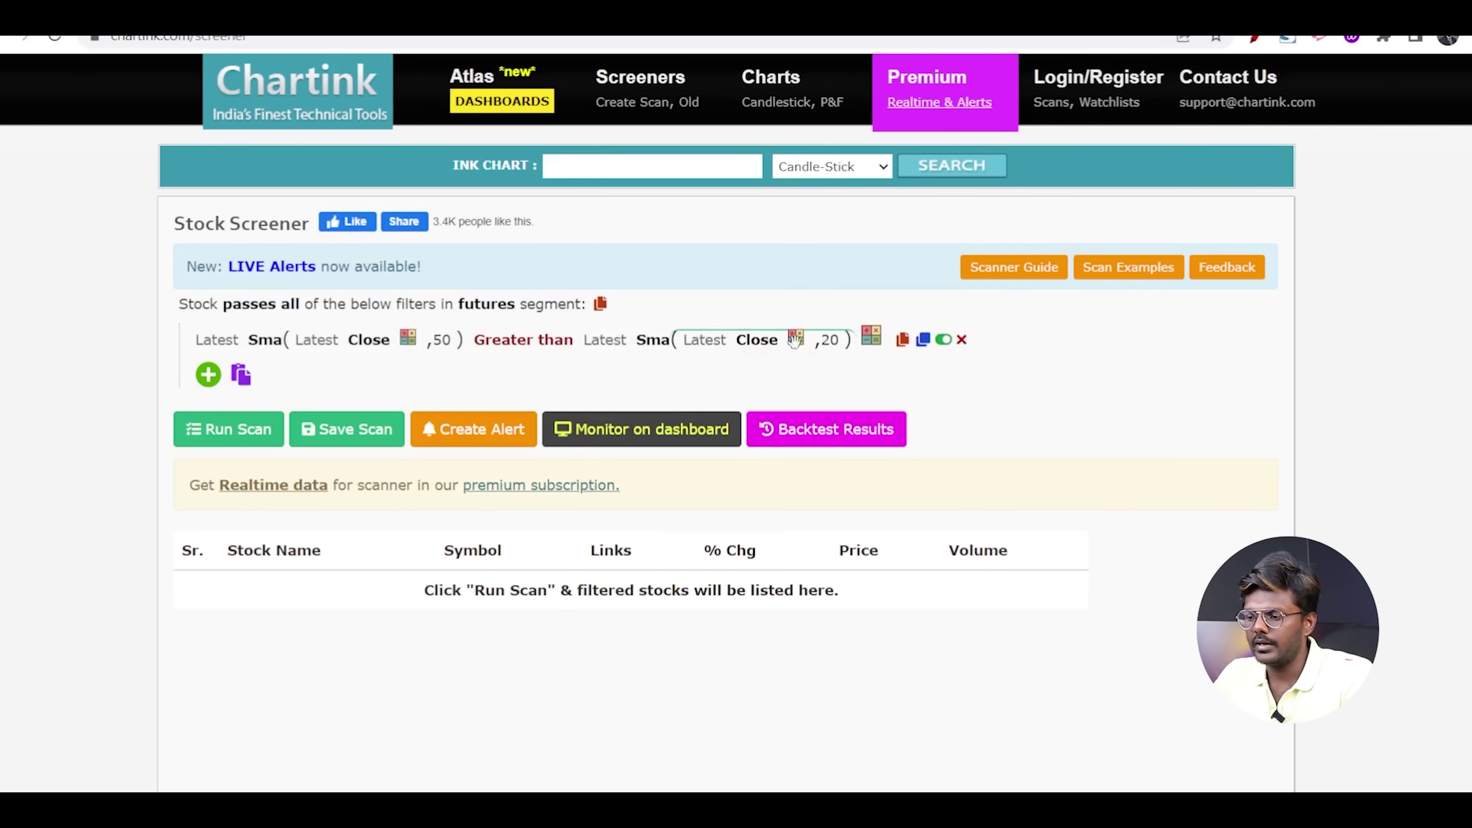
pyautogui.click(837, 341)
pyautogui.write('0')
pyautogui.click(1159, 364)
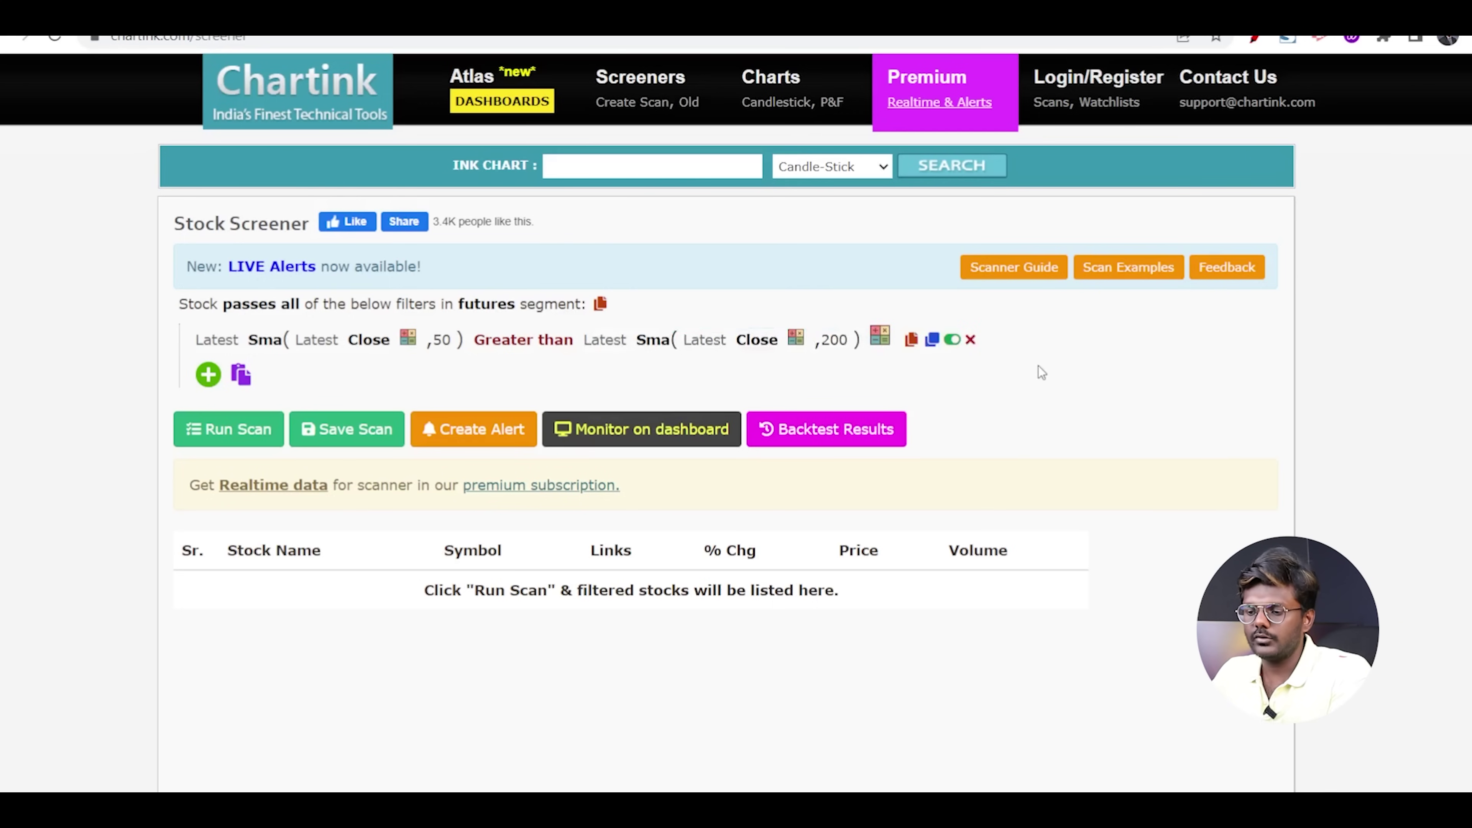
# Run the moving-average scan and look through the full list of matching stocks
pyautogui.click(191, 421)
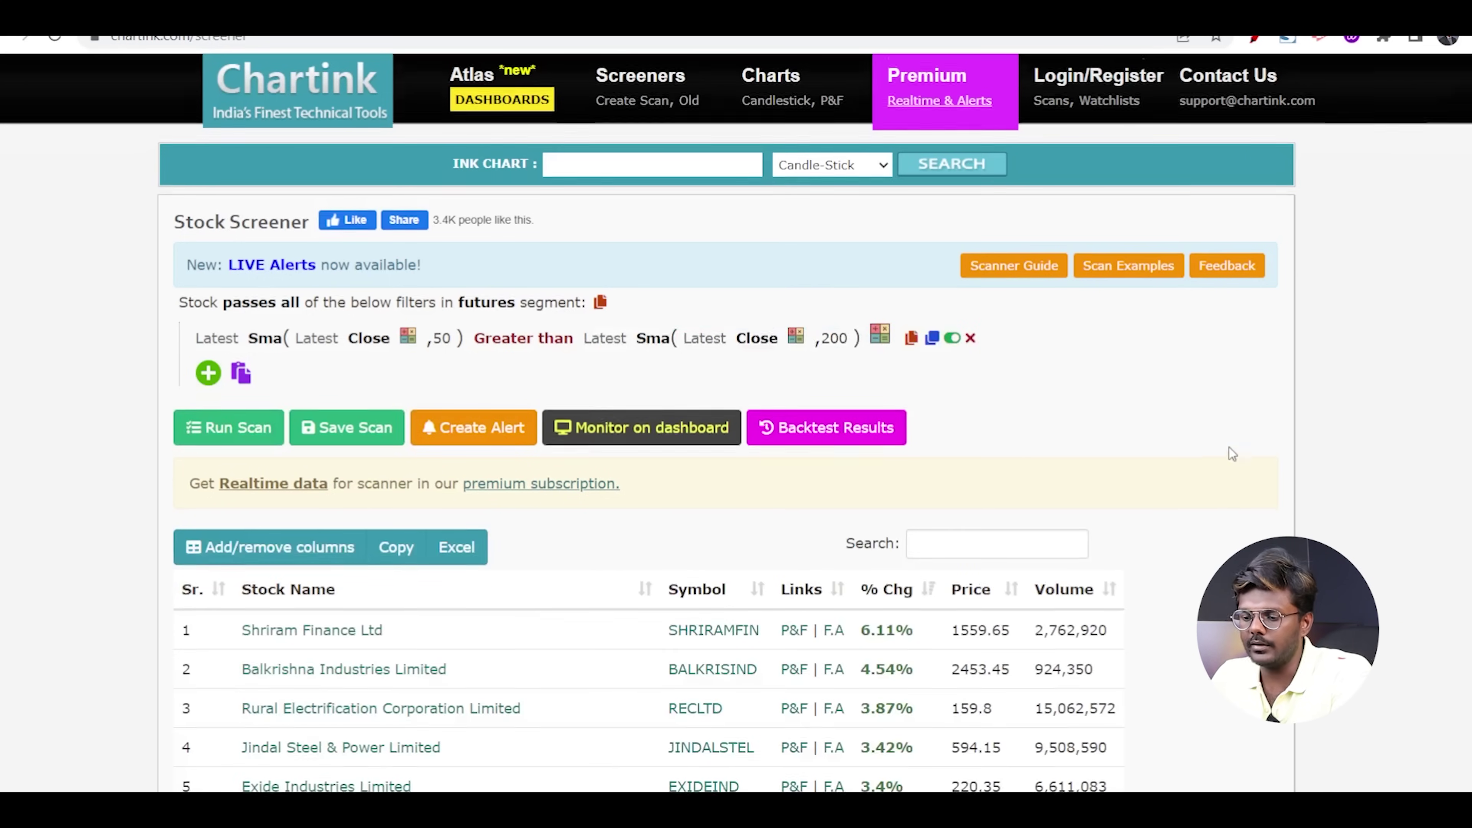
pyautogui.scroll(-10, 1238, 454)
pyautogui.scroll(-5, 1162, 460)
pyautogui.scroll(4, 1163, 460)
pyautogui.doubleClick(246, 616)
pyautogui.click(260, 615)
pyautogui.scroll(15, 302, 623)
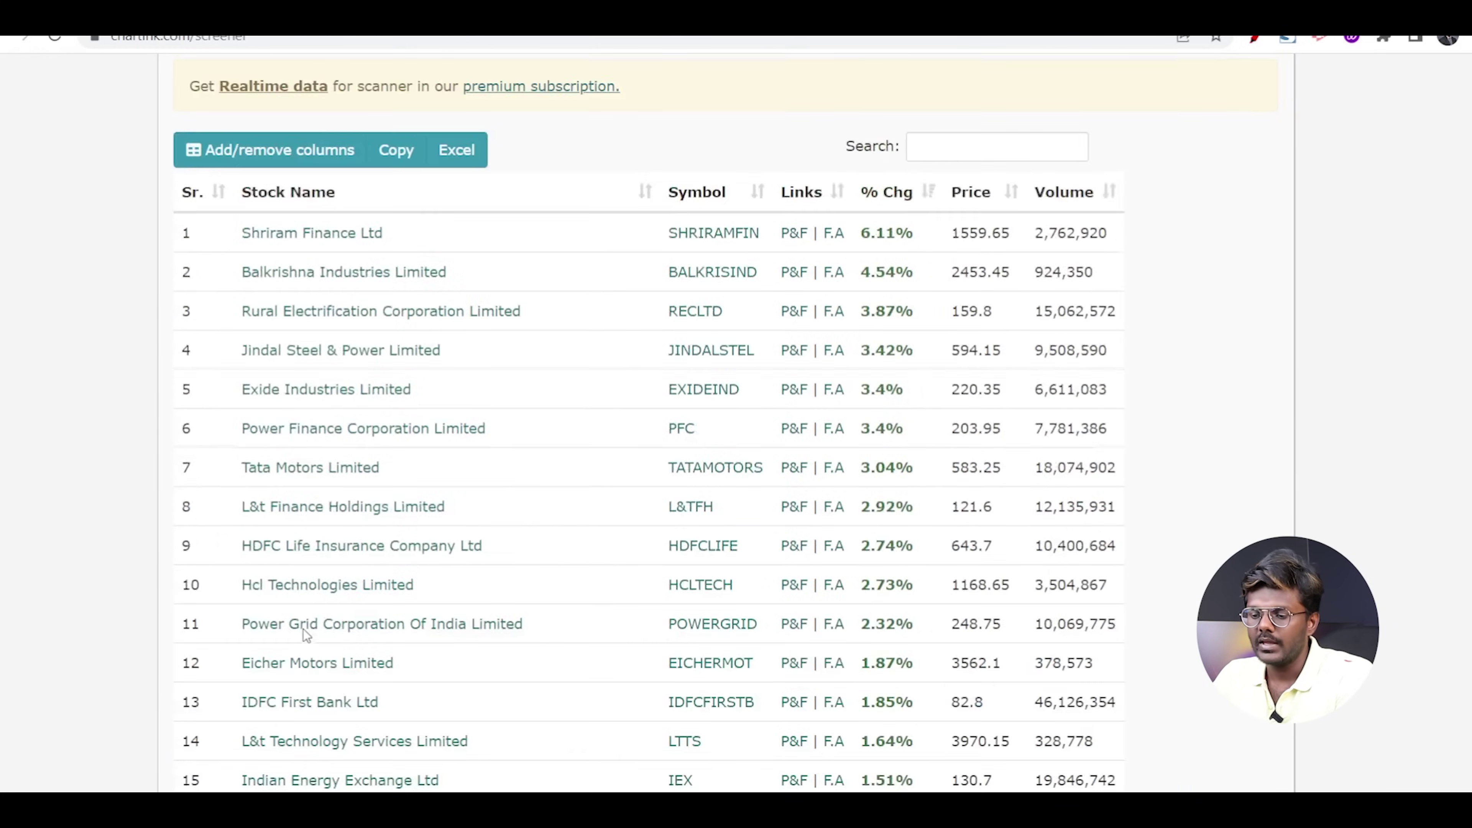
# Sort the scan results by price in ascending order
pyautogui.click(985, 591)
pyautogui.scroll(-3, 1296, 482)
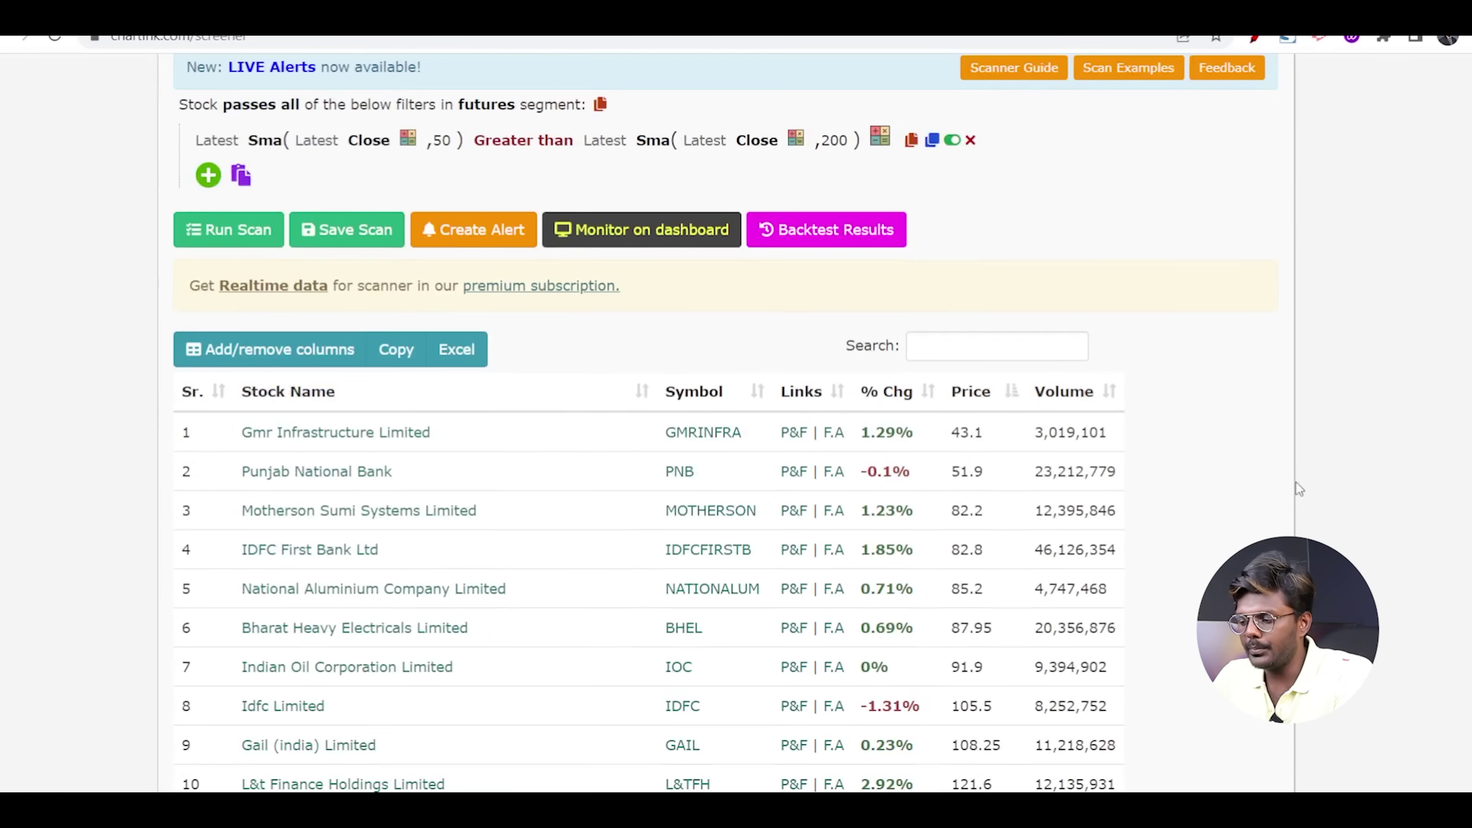
pyautogui.scroll(3, 746, 465)
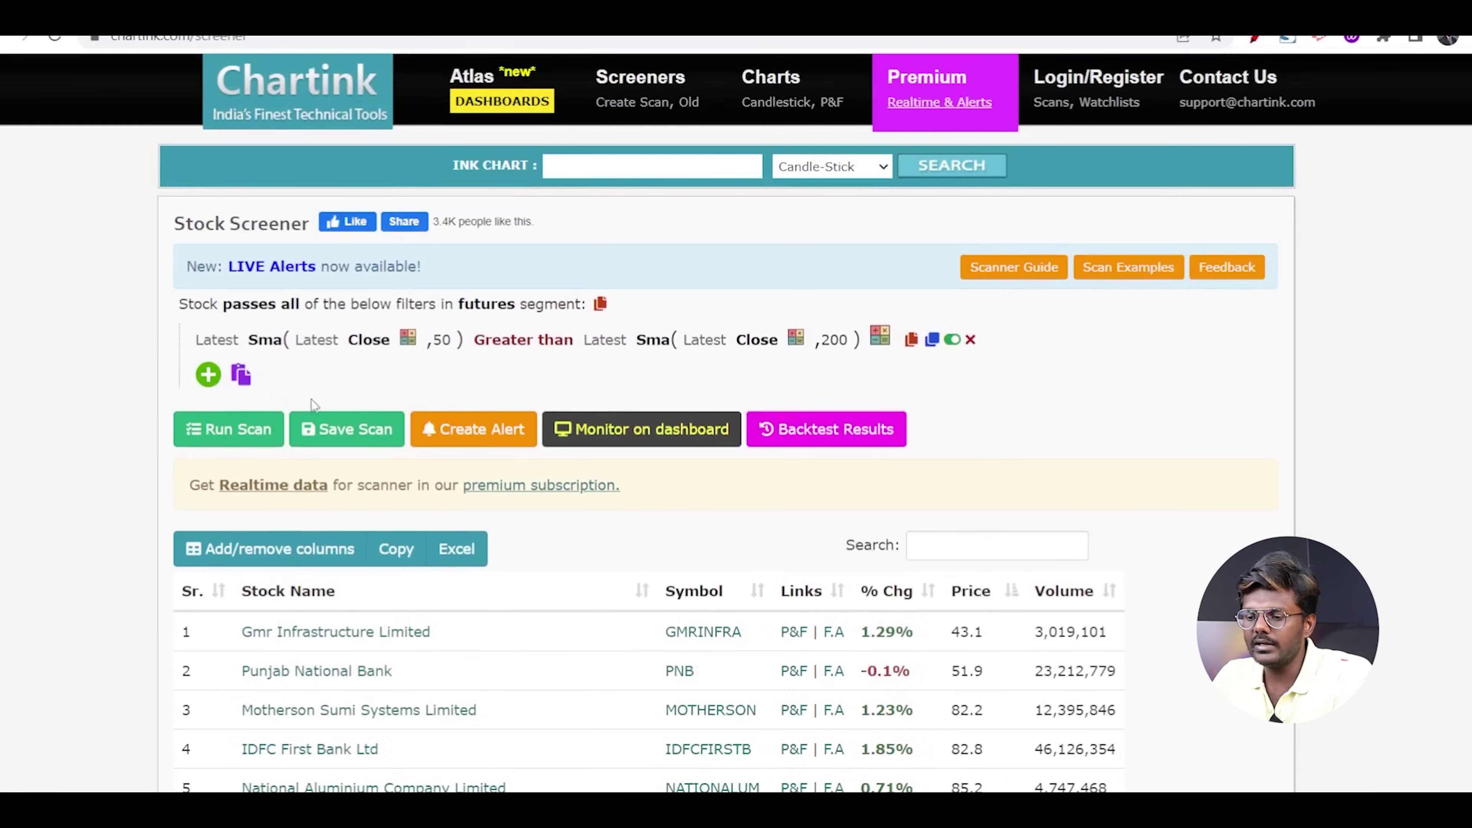
# Add a second filter requiring the latest close to be greater than the number 1000
pyautogui.click(208, 374)
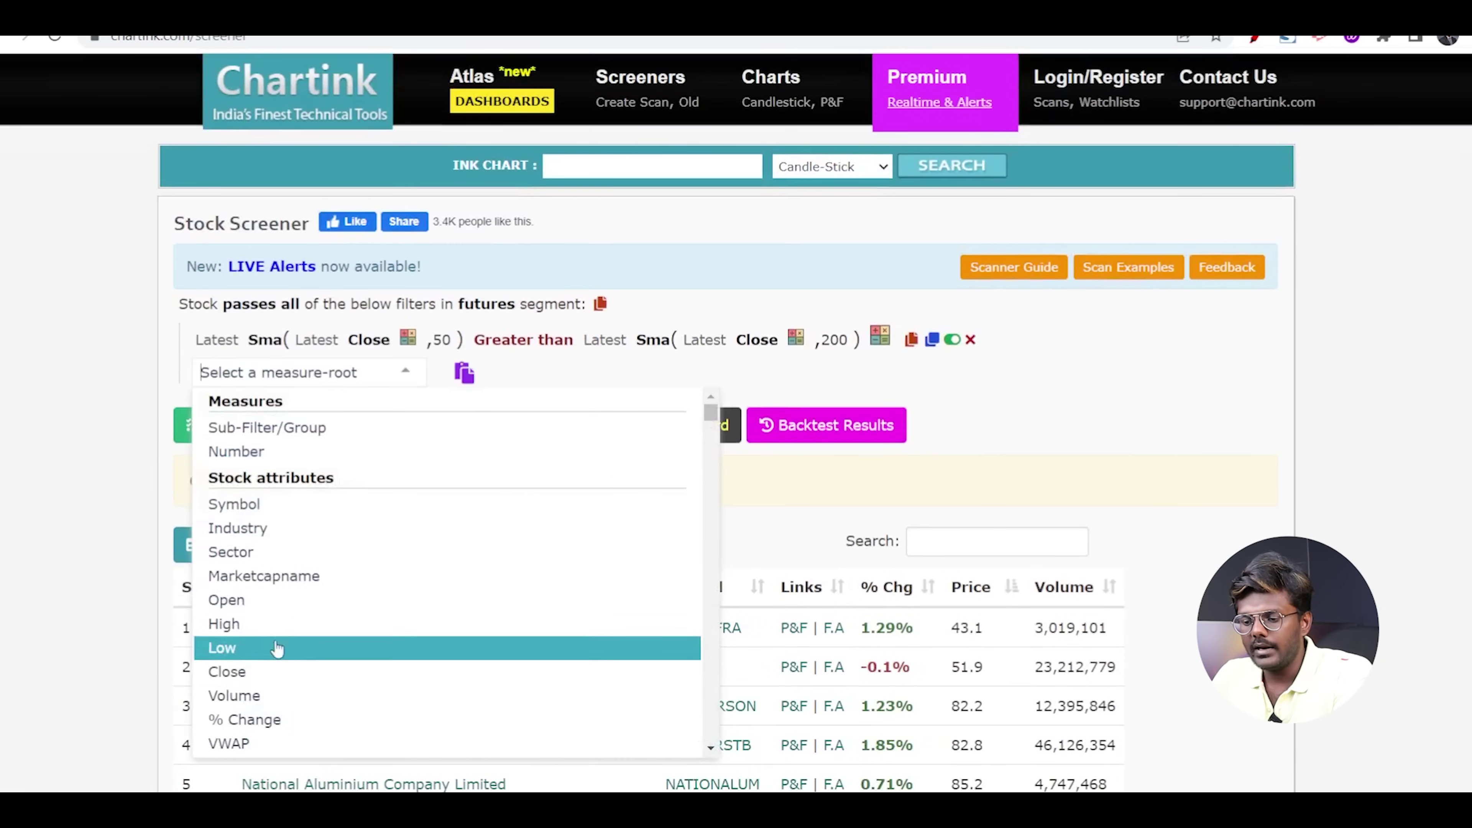
pyautogui.click(275, 673)
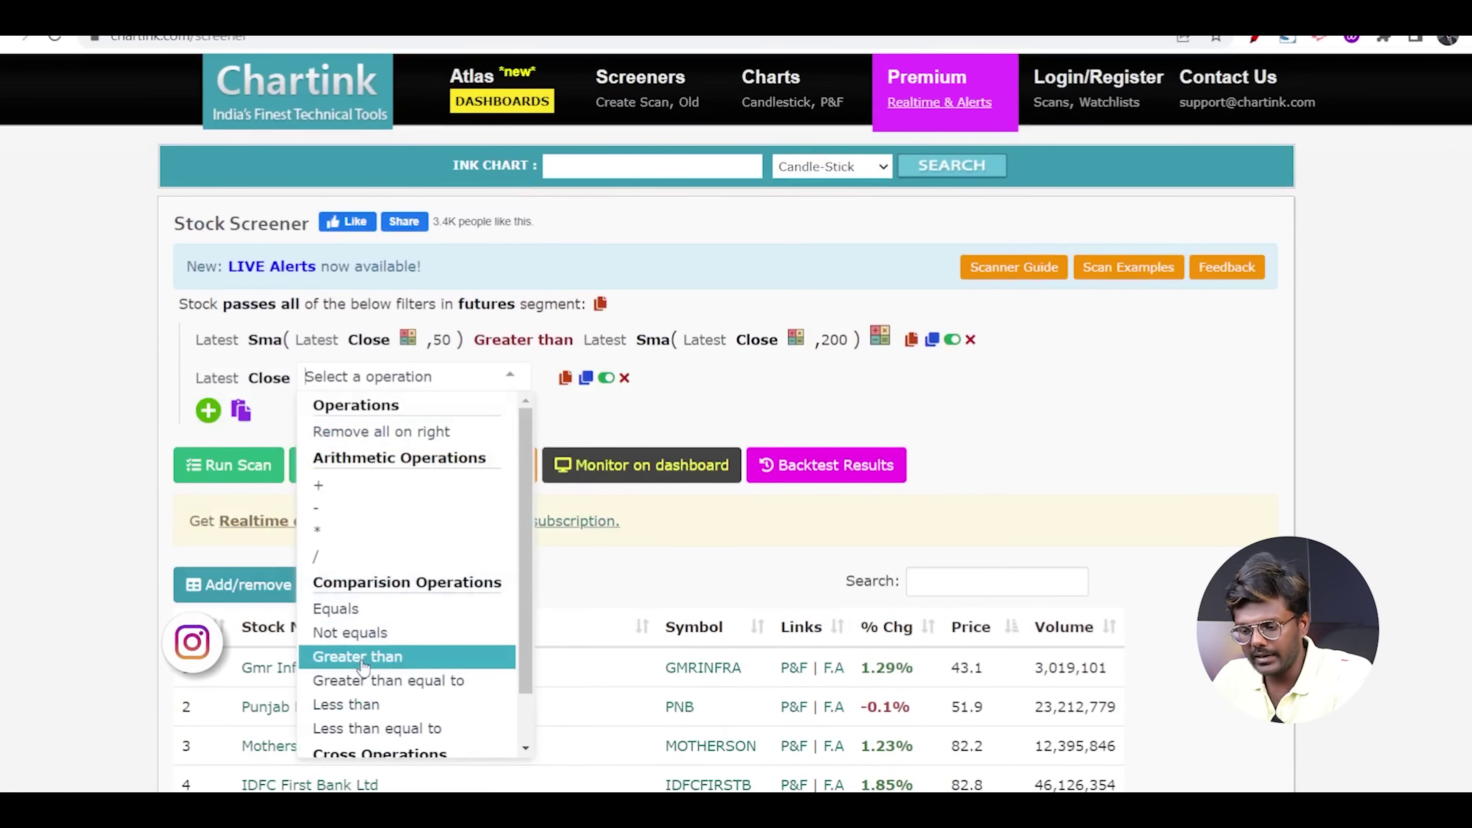
pyautogui.click(345, 655)
pyautogui.click(510, 435)
pyautogui.click(486, 376)
pyautogui.press('BackSpace')
pyautogui.press('BackSpace')
pyautogui.write('1000')
# Run the scan with both filters and look through the matching stocks
pyautogui.click(229, 463)
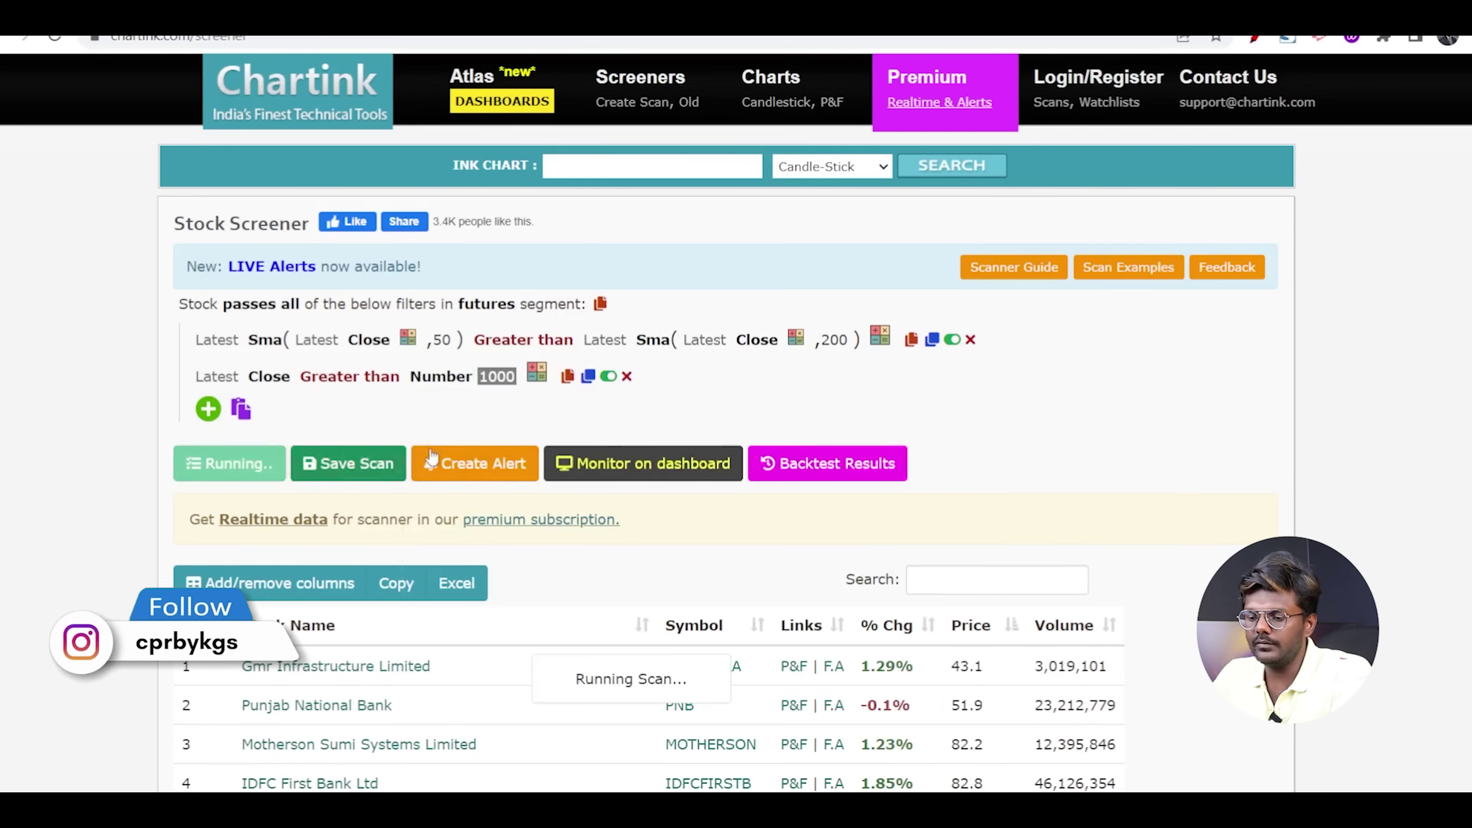
pyautogui.scroll(-1, 1182, 449)
pyautogui.scroll(-2, 1185, 448)
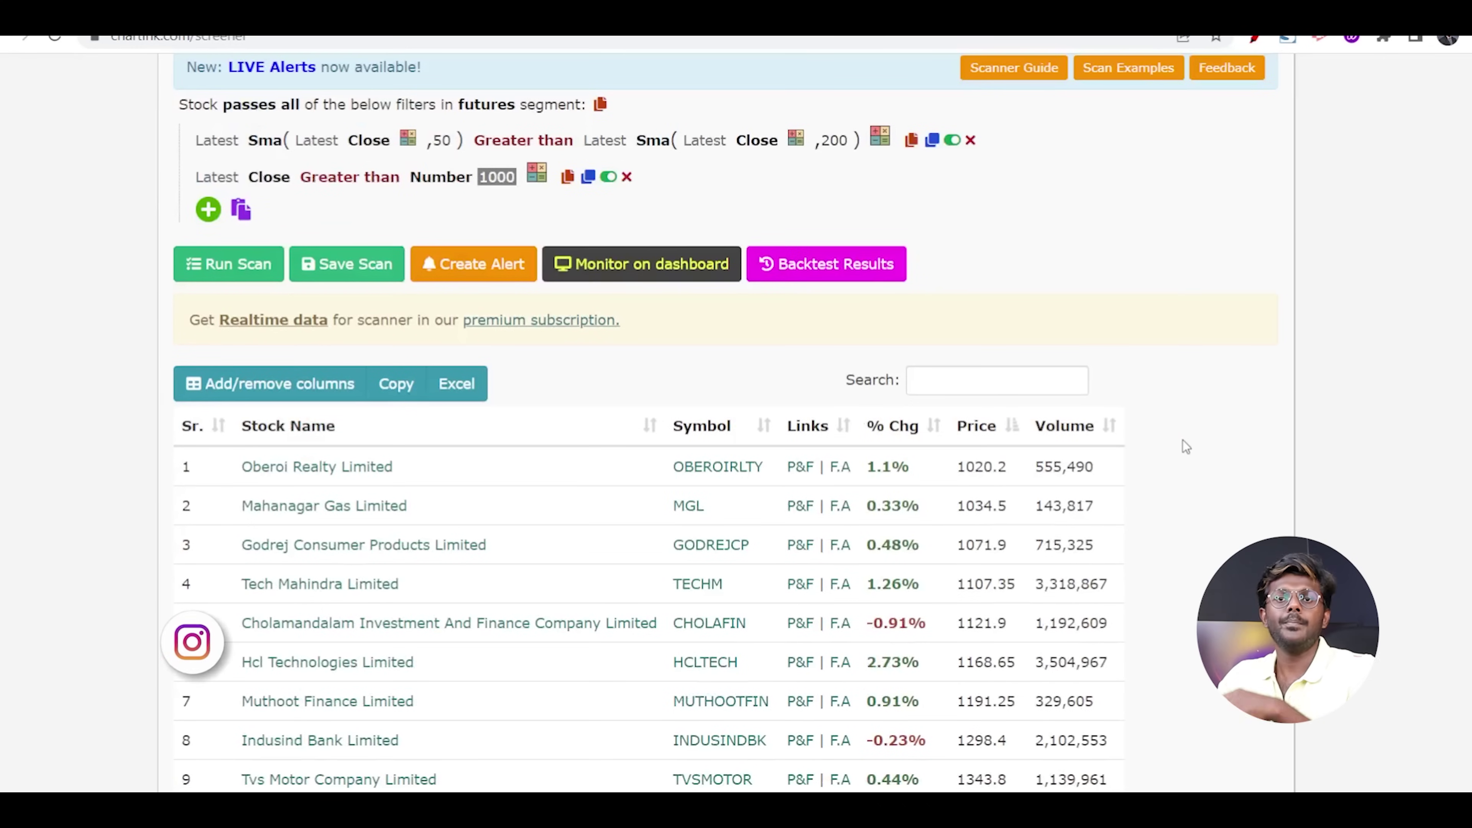
pyautogui.scroll(-3, 1183, 446)
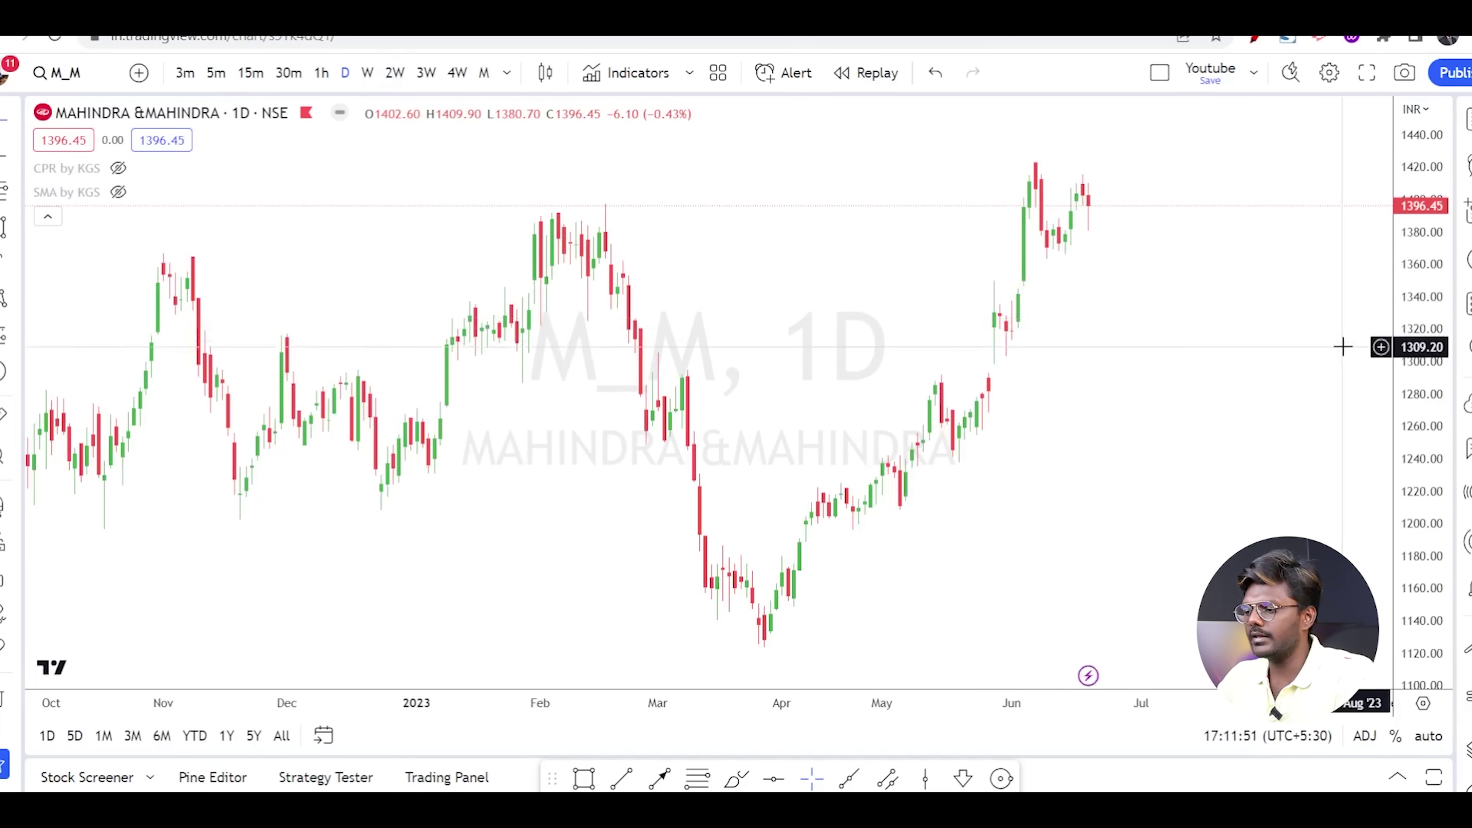
# Show the hidden SMA by KGS indicator on the daily Mahindra & Mahindra chart in TradingView and frame the latest crossover
pyautogui.scroll(2, 1342, 347)
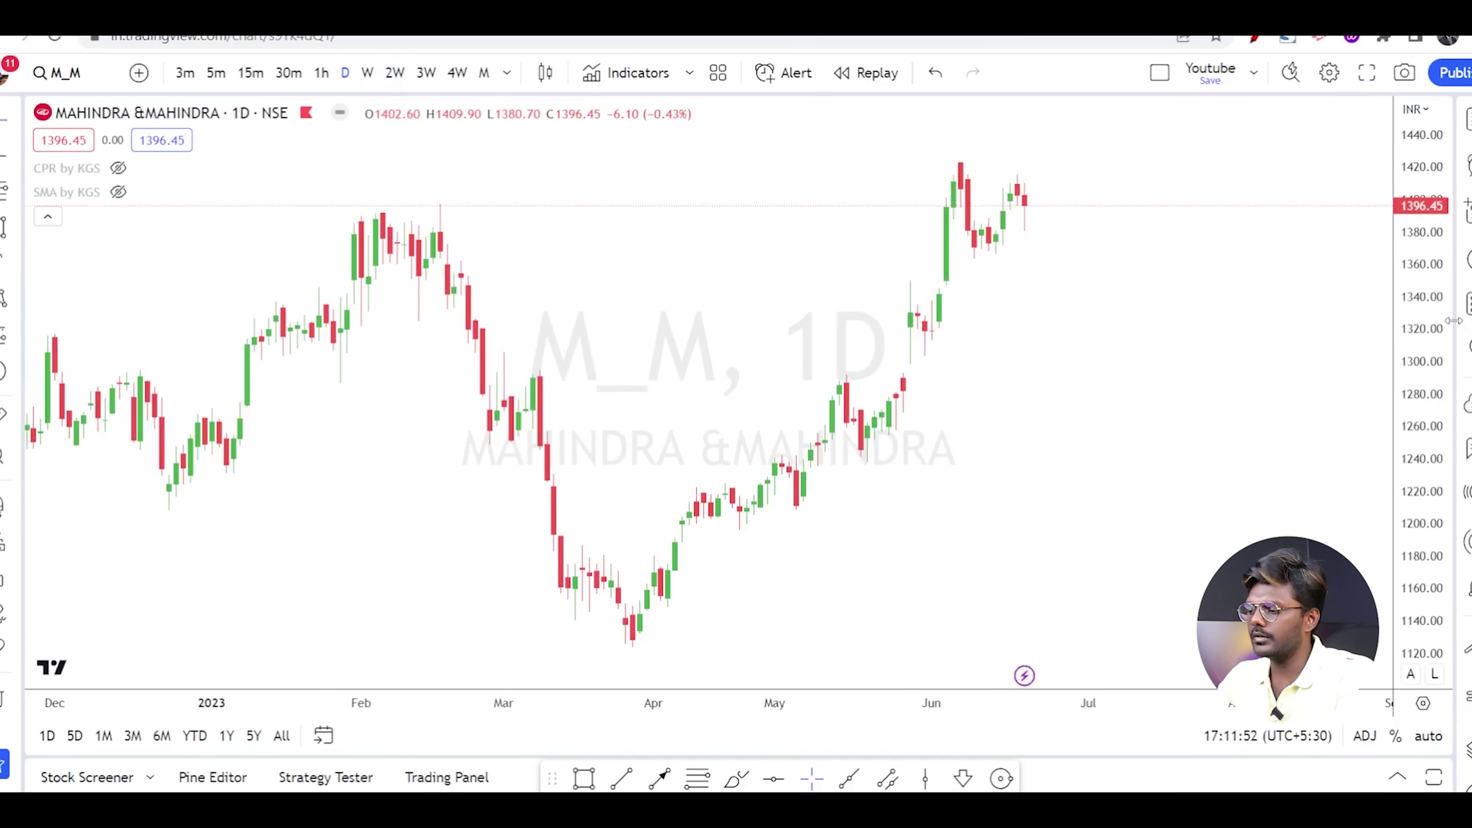
pyautogui.click(118, 192)
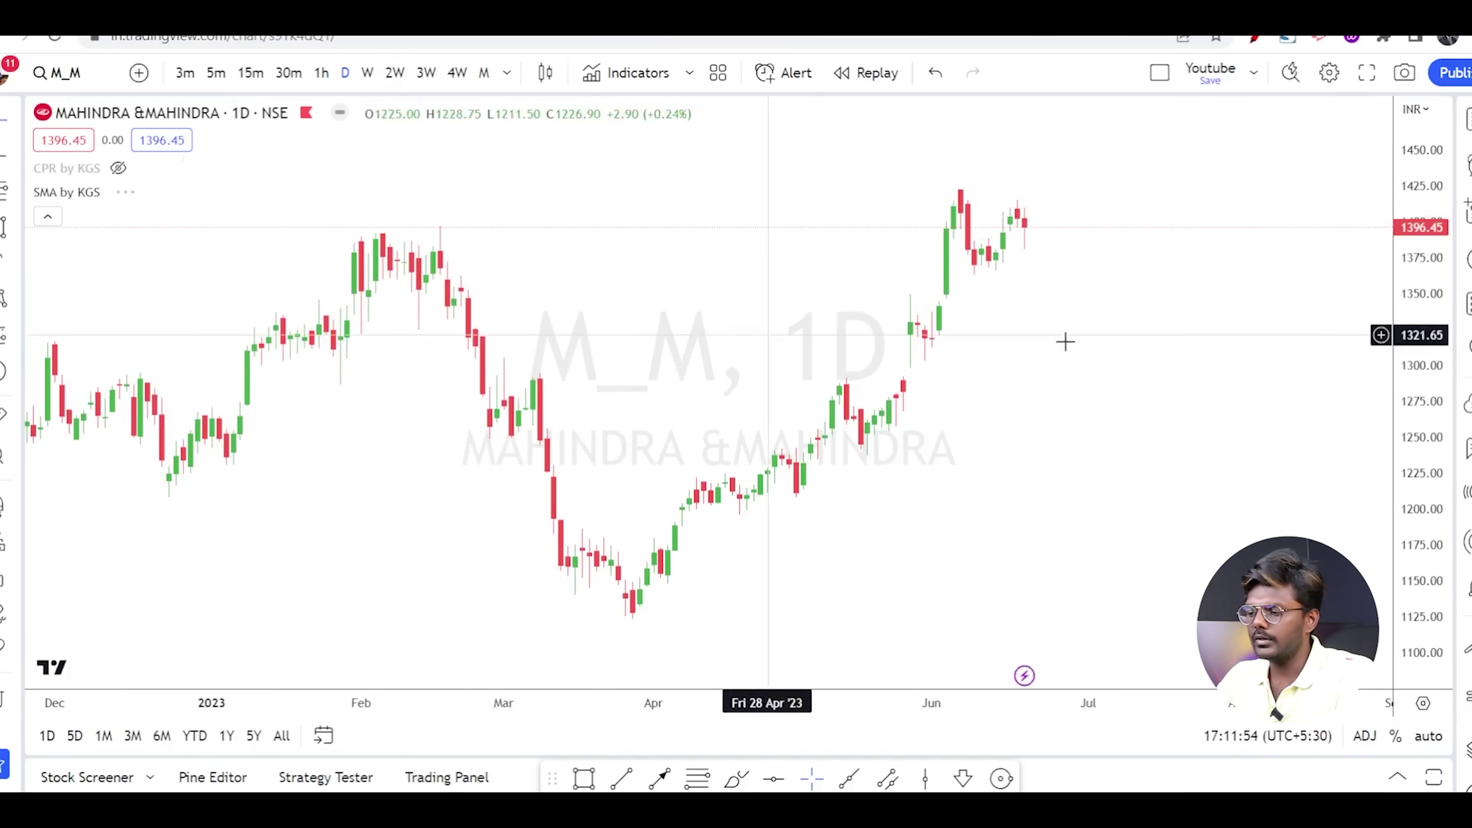
pyautogui.scroll(1, 1182, 325)
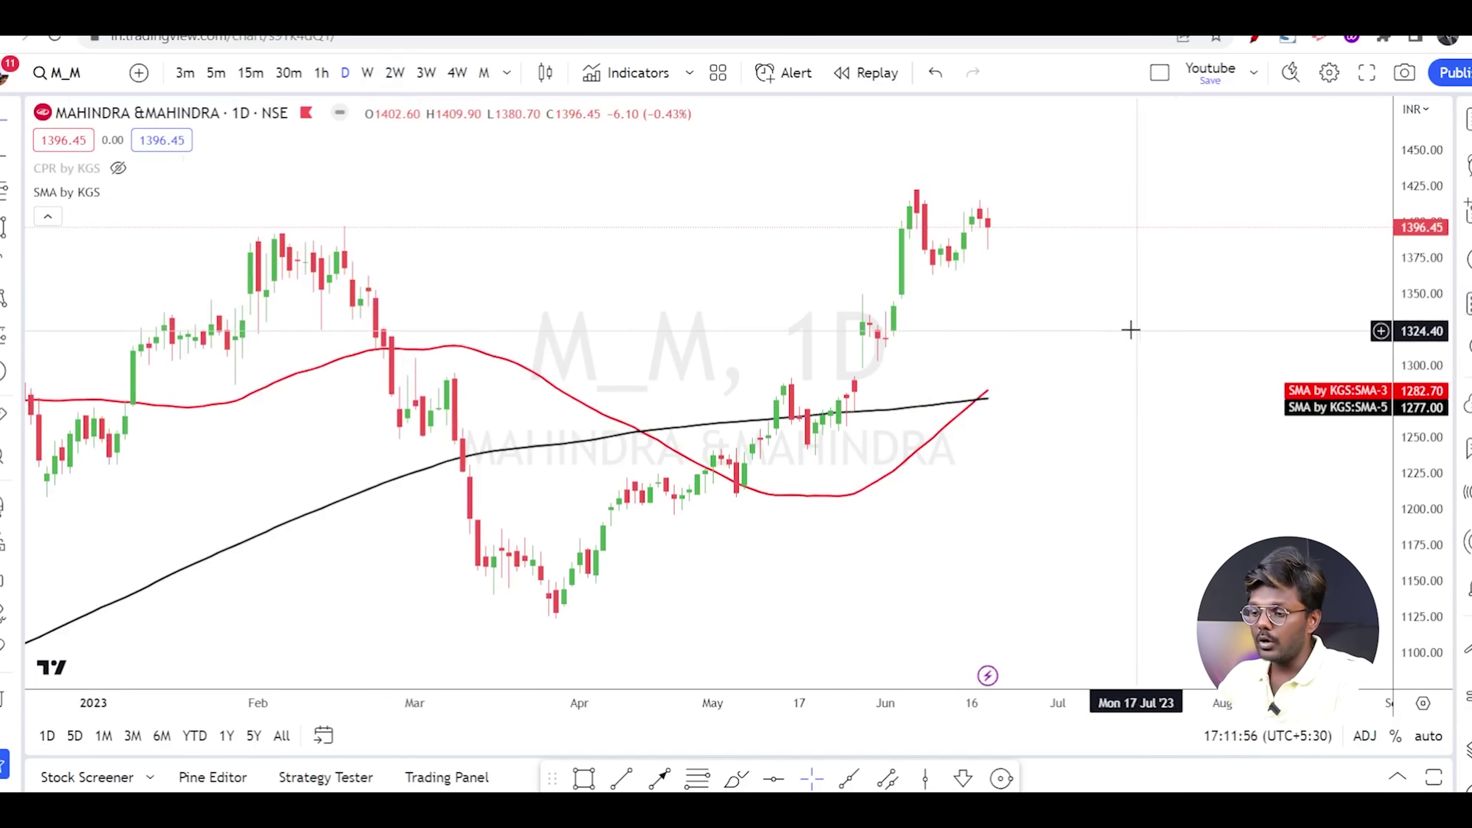
pyautogui.hscroll(-3, 1130, 329)
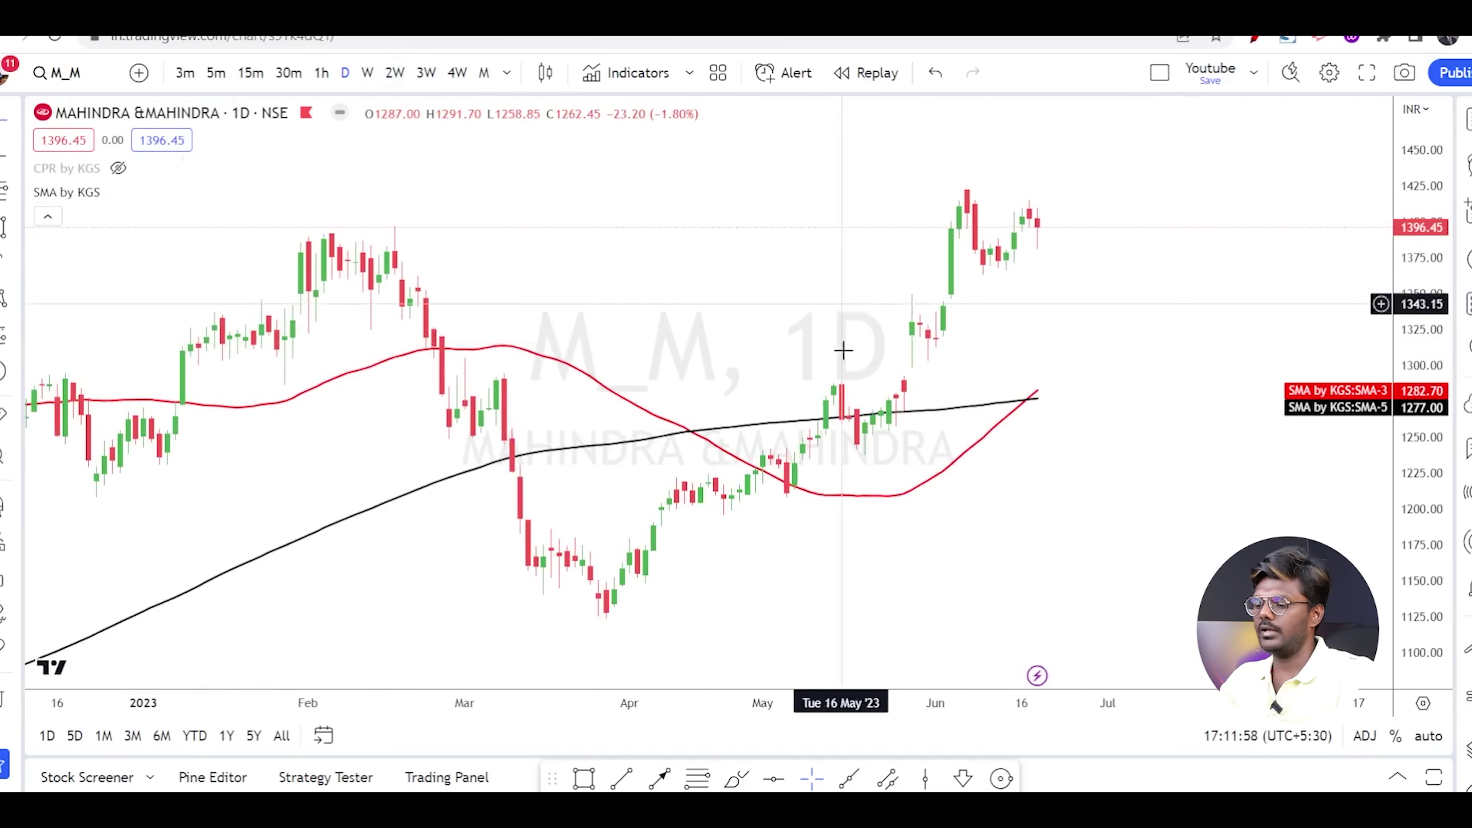
# Draw an arrow from below pointing at the June crossover of the red and black moving averages
pyautogui.click(658, 776)
pyautogui.moveTo(1159, 506)
pyautogui.mouseDown()
pyautogui.moveTo(1046, 432)
pyautogui.moveTo(1053, 413)
pyautogui.mouseUp()
pyautogui.click(1257, 470)
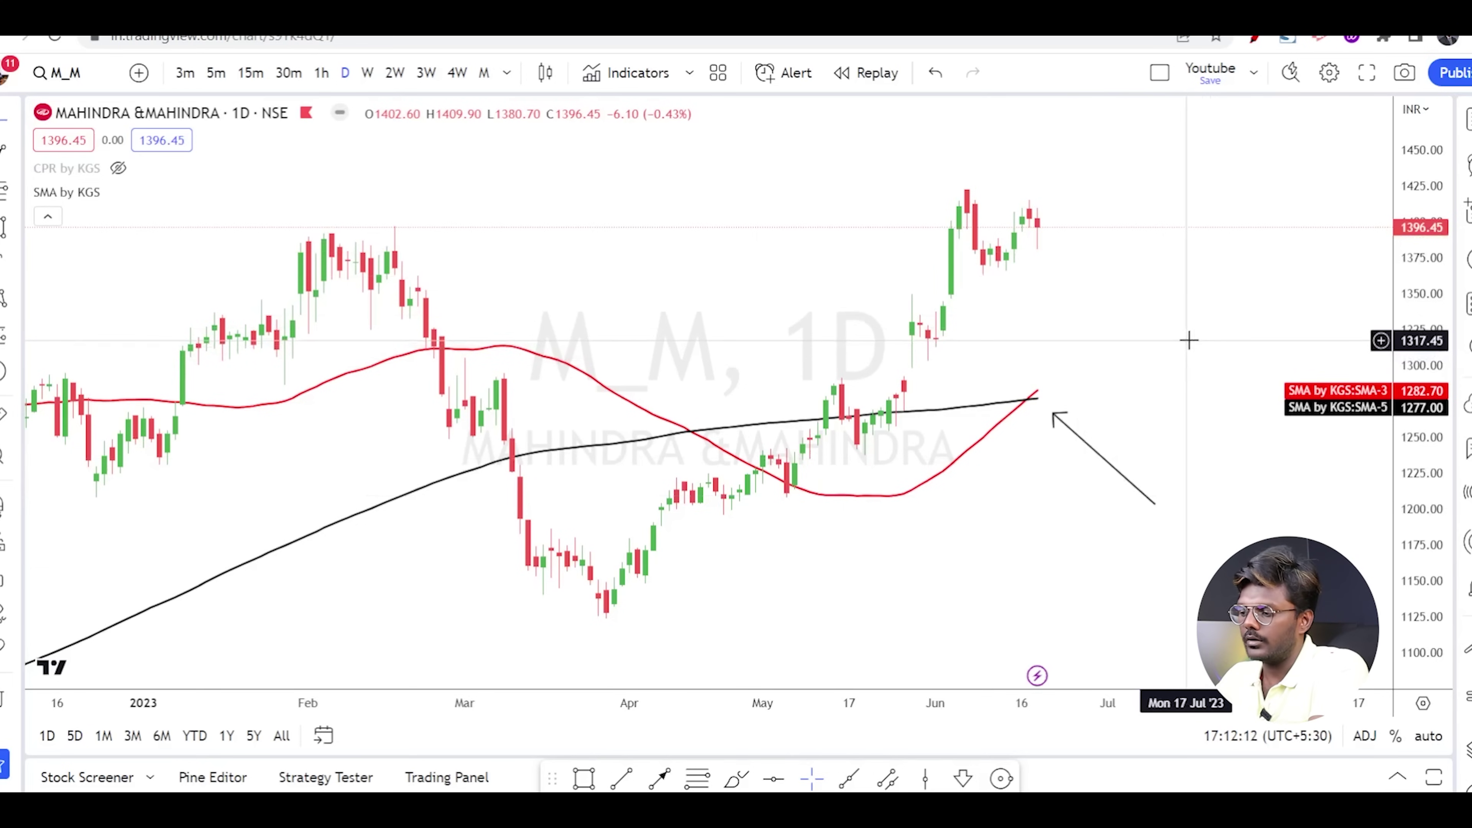
# Sketch a temporary freehand red arrow pointing up at the June crossover of the moving averages
pyautogui.scroll(-1, 1187, 340)
pyautogui.scroll(1, 1188, 338)
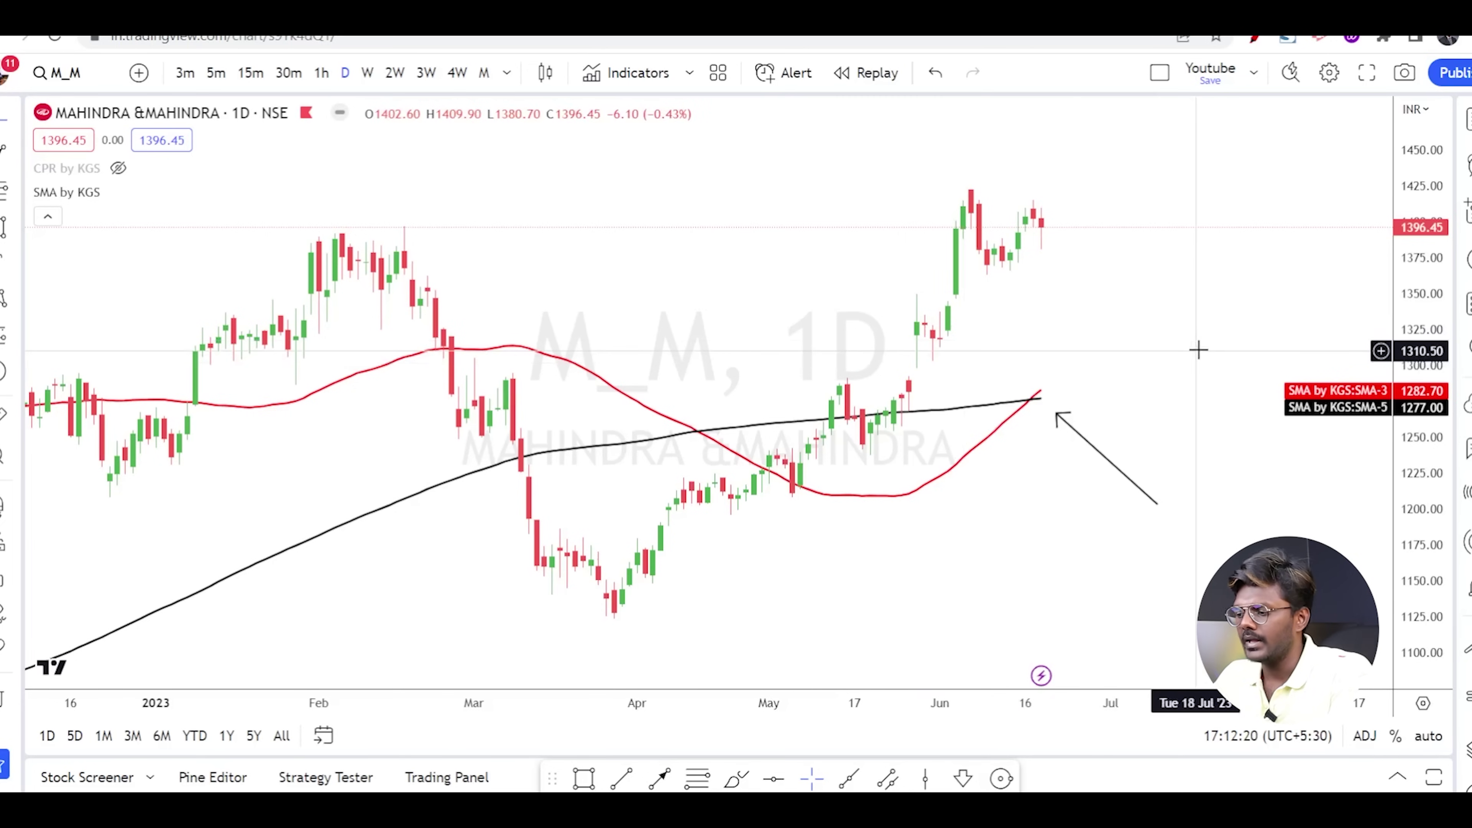
pyautogui.click(1254, 38)
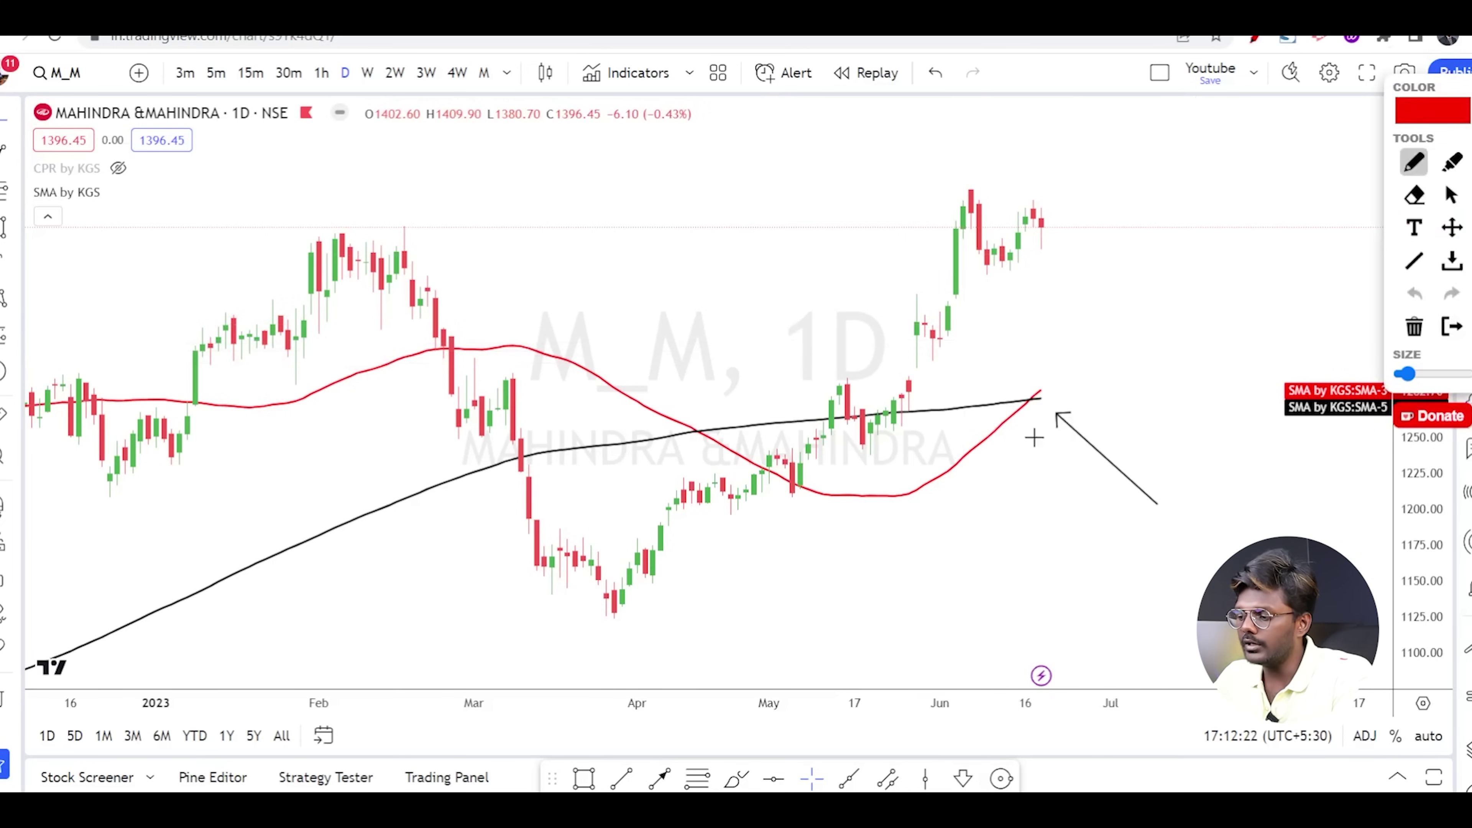
pyautogui.moveTo(1037, 425)
pyautogui.mouseDown()
pyautogui.moveTo(1042, 476)
pyautogui.moveTo(1041, 422)
pyautogui.moveTo(1054, 447)
pyautogui.mouseUp()
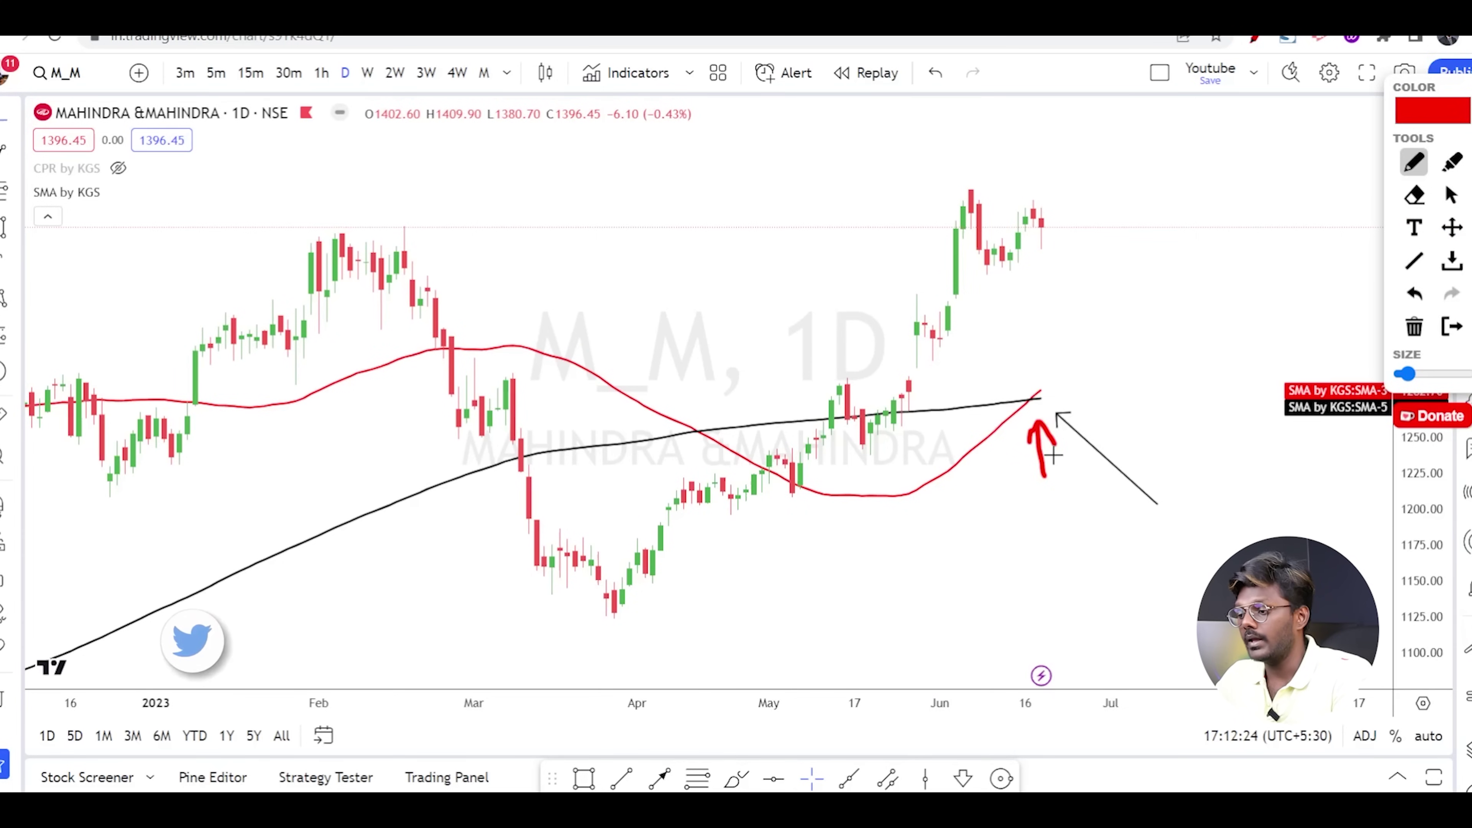
# Trace a red cup-and-handle over the February to June candles with its neckline and an upward breakout arrow, and exit the annotation overlay
pyautogui.moveTo(359, 223)
pyautogui.mouseDown()
pyautogui.moveTo(364, 283)
pyautogui.moveTo(623, 575)
pyautogui.moveTo(785, 500)
pyautogui.moveTo(945, 185)
pyautogui.mouseUp()
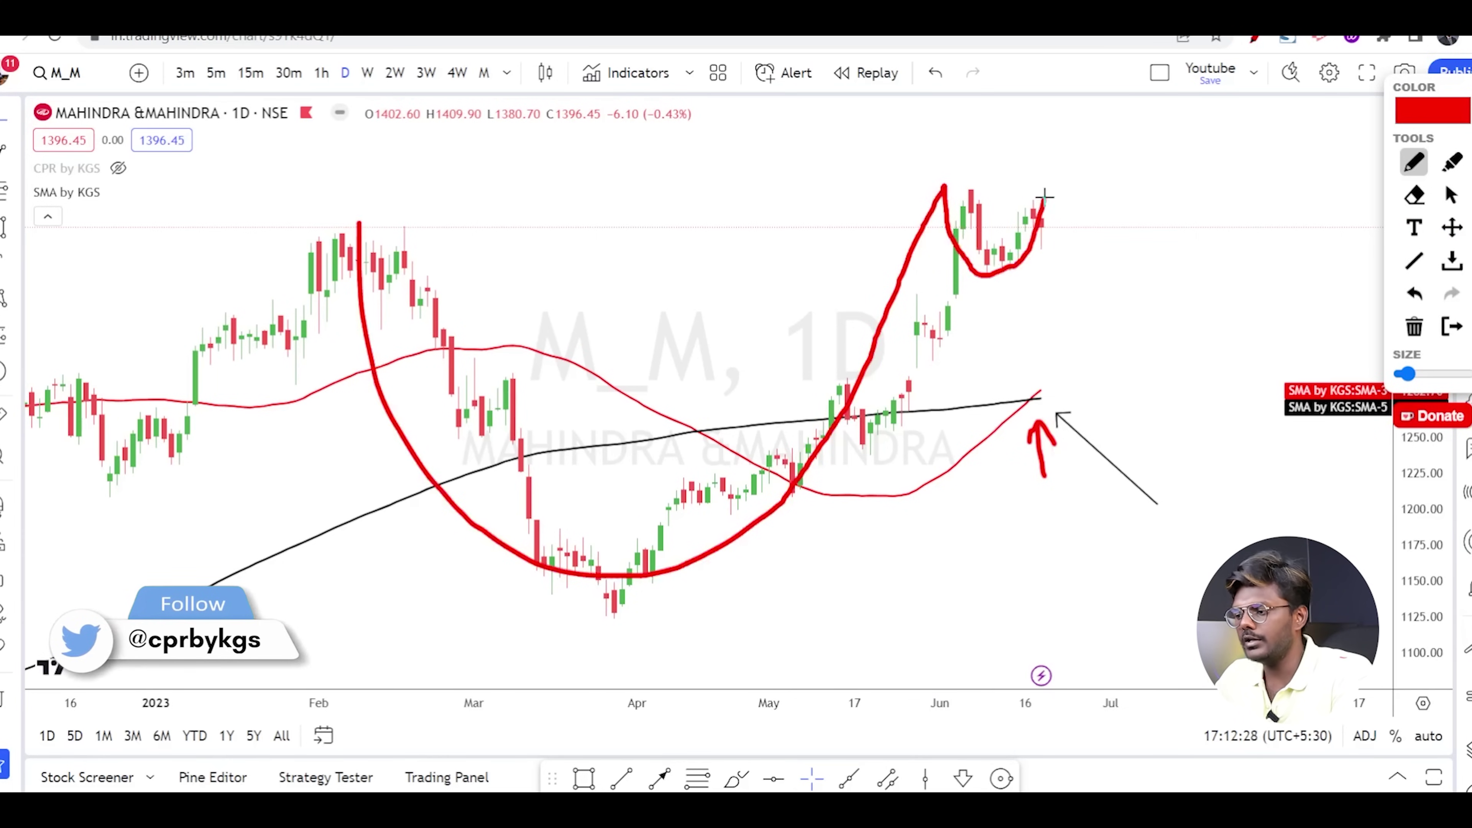
pyautogui.moveTo(327, 219); pyautogui.dragTo(1092, 196)
pyautogui.moveTo(1147, 261)
pyautogui.mouseDown()
pyautogui.moveTo(1162, 154)
pyautogui.moveTo(1156, 164)
pyautogui.mouseUp()
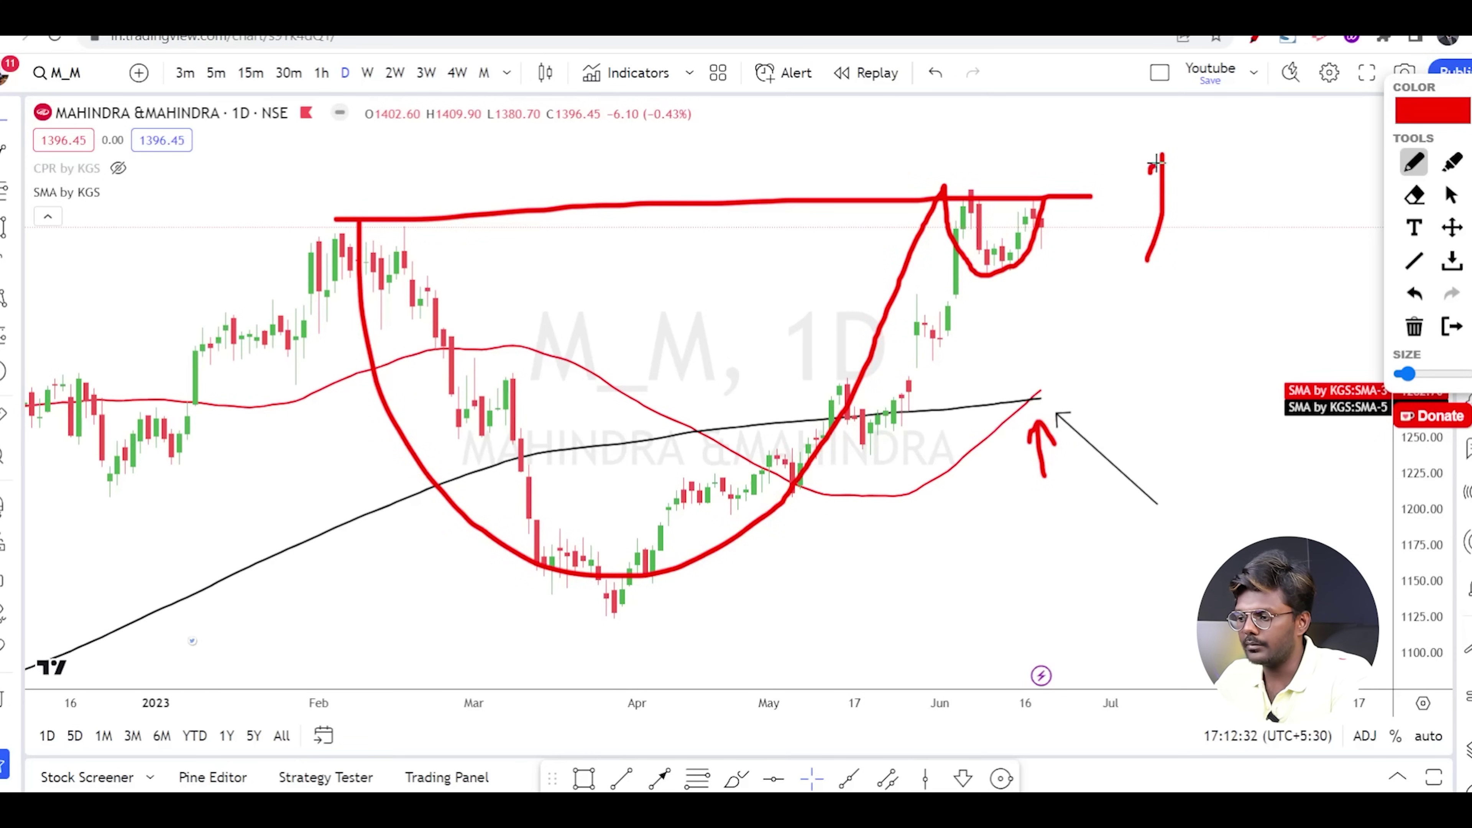
pyautogui.click(1456, 328)
# Place a horizontal line at 1416.85 across the June highs and briefly mark the two peaks with temporary freehand red arrows
pyautogui.scroll(2, 1144, 293)
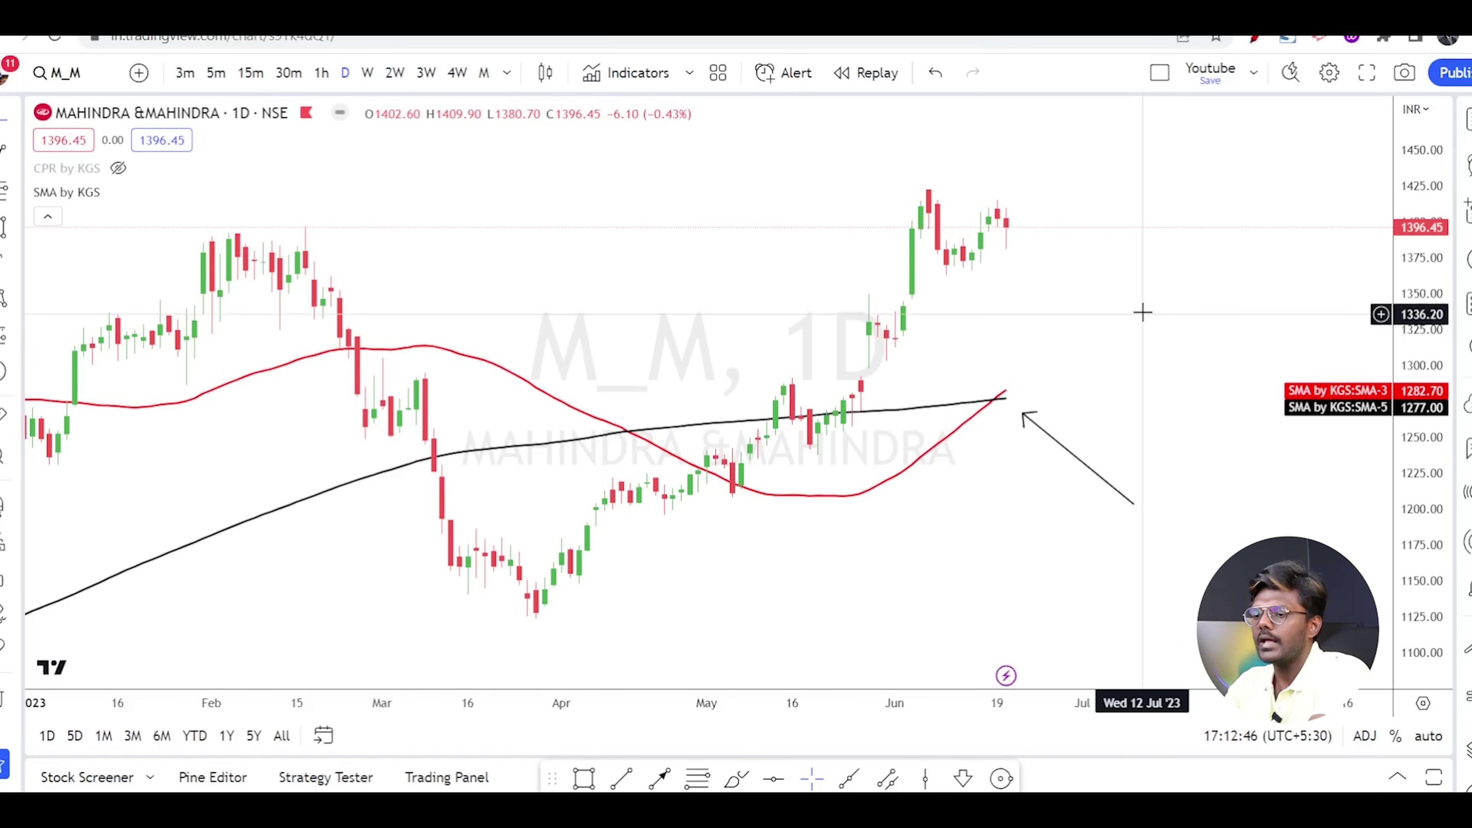
pyautogui.click(773, 778)
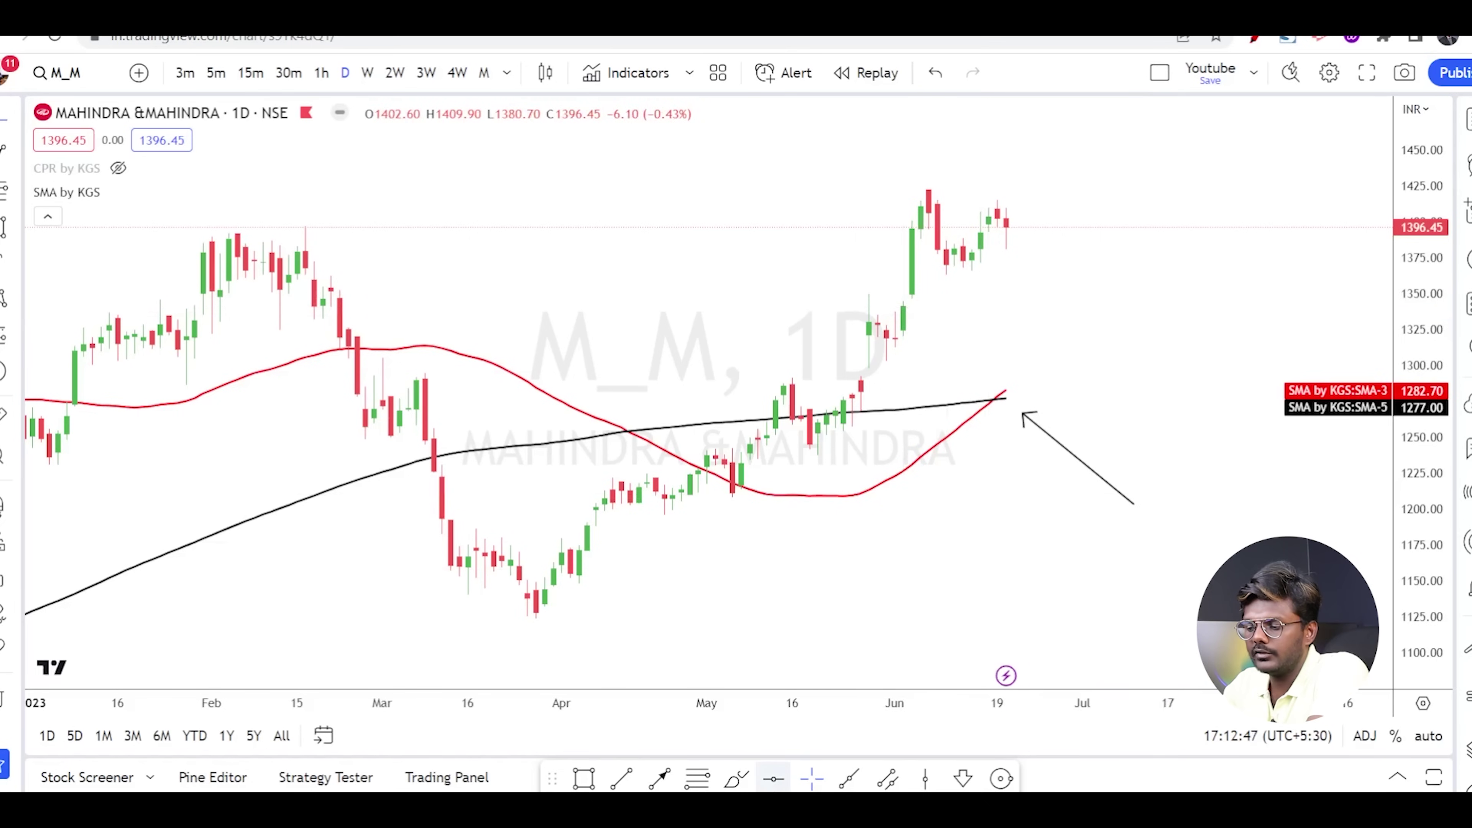
pyautogui.click(1083, 198)
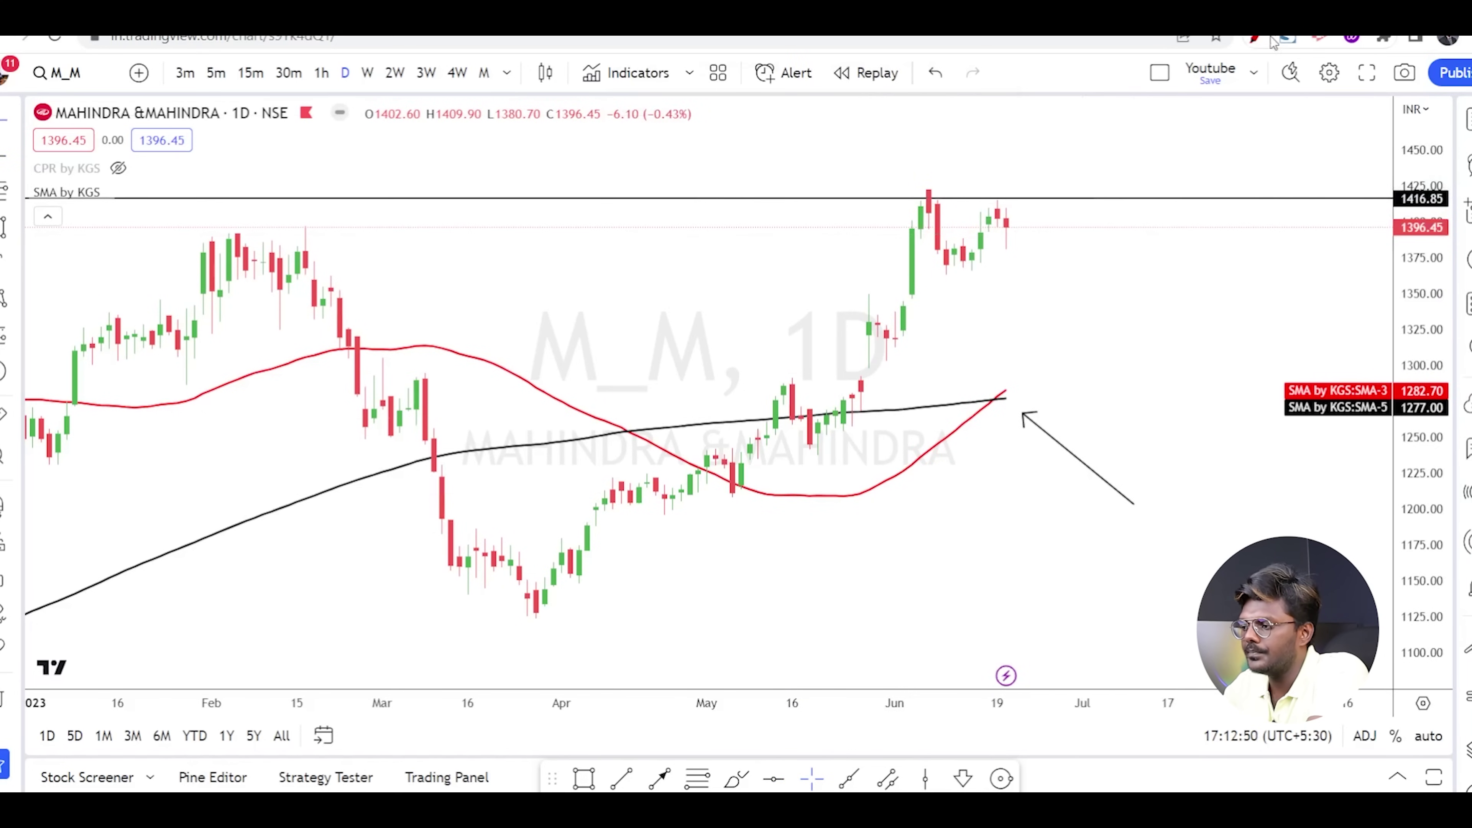
pyautogui.hotkey('alt', 'shift', 'd')
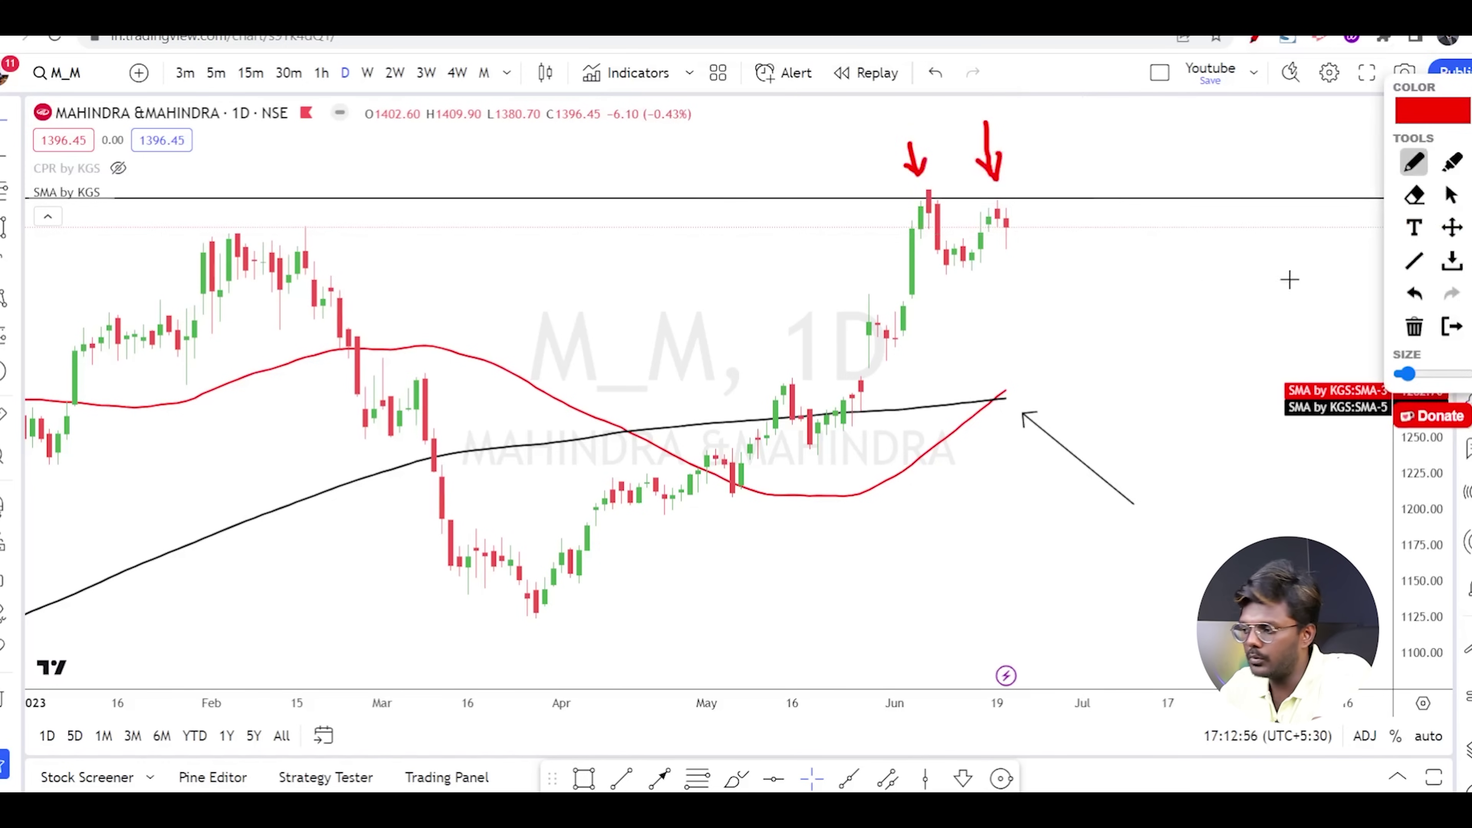
pyautogui.click(1458, 326)
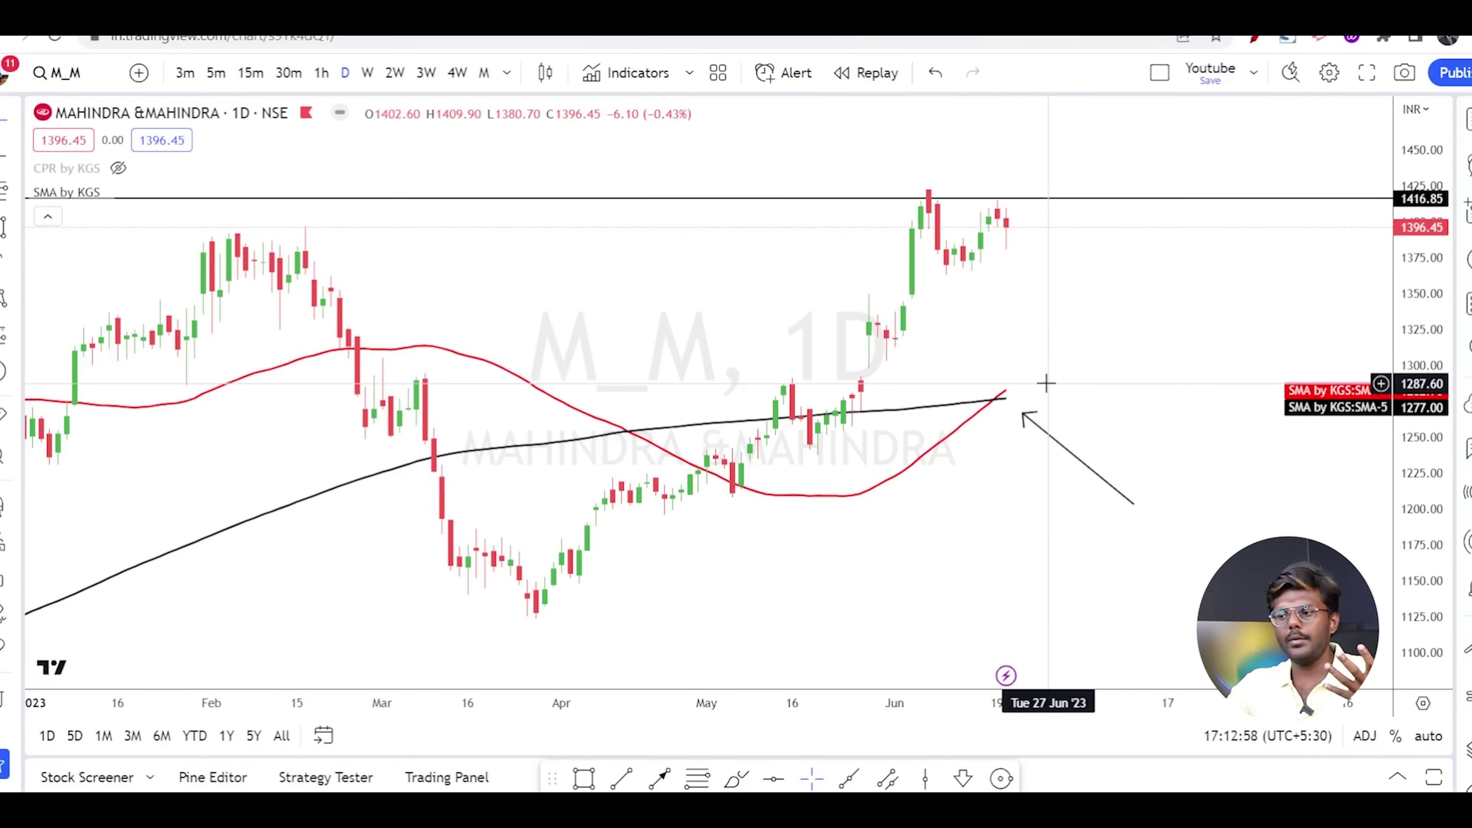